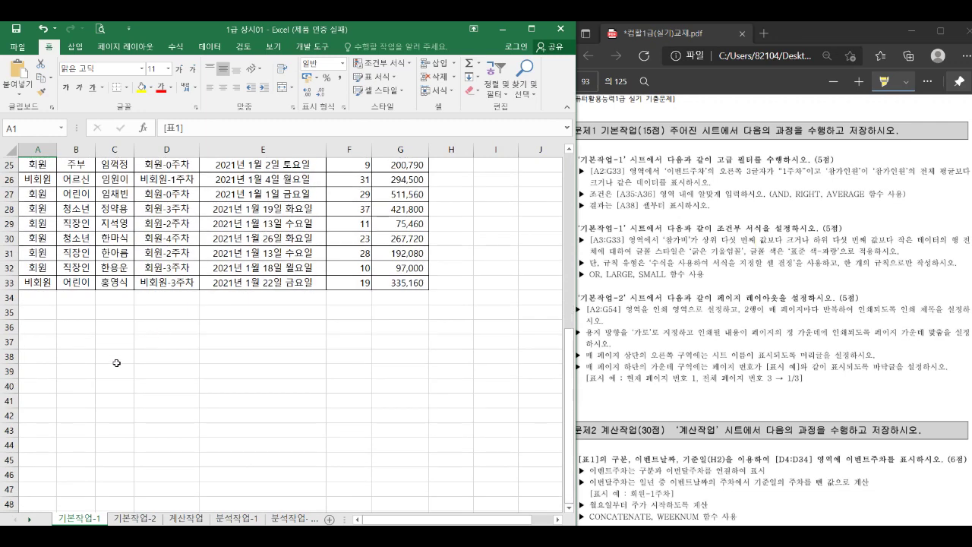
Enter "조건" in A35 as the heading of the filter criteria
click(38, 312)
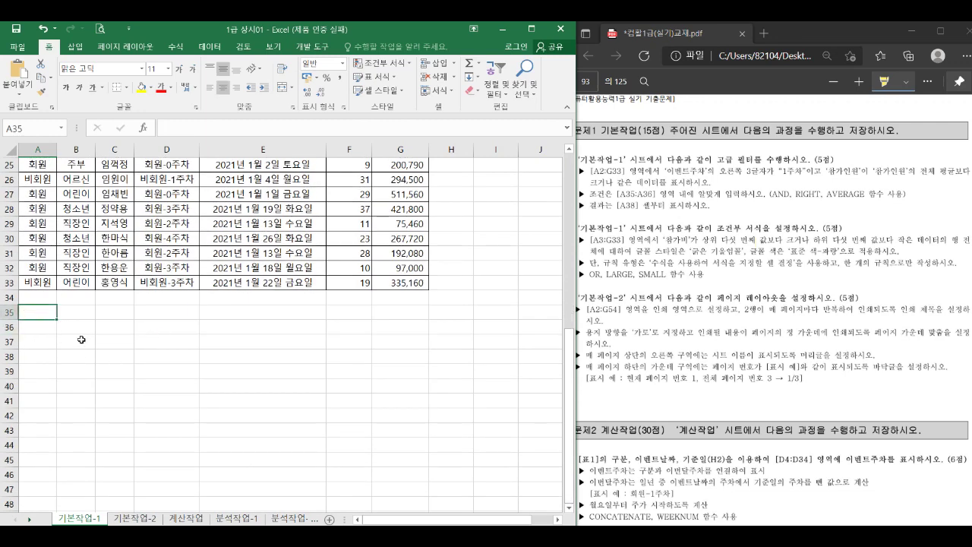
text(조건)
key(Return)
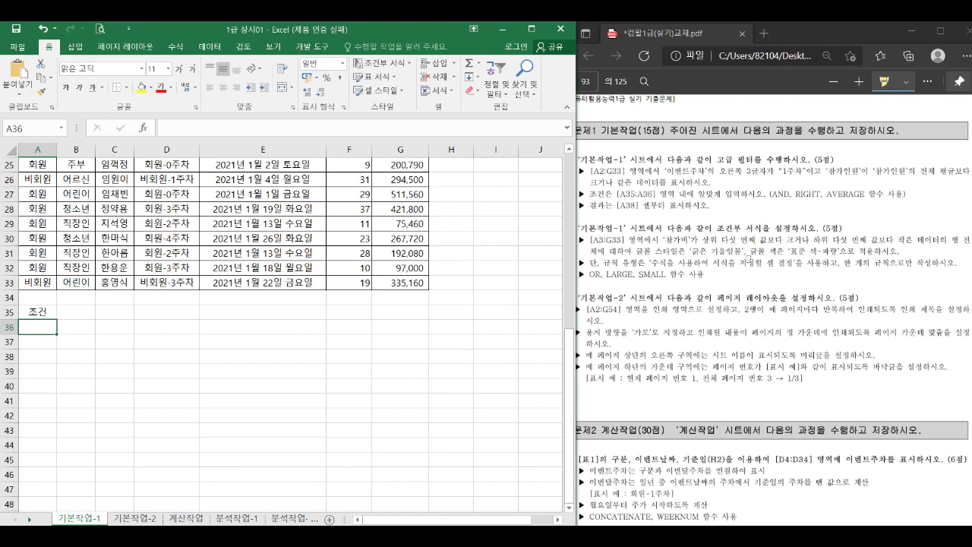
Begin an AND formula in A36 whose first condition is RIGHT(D3,3)="1주차"
text(=and()
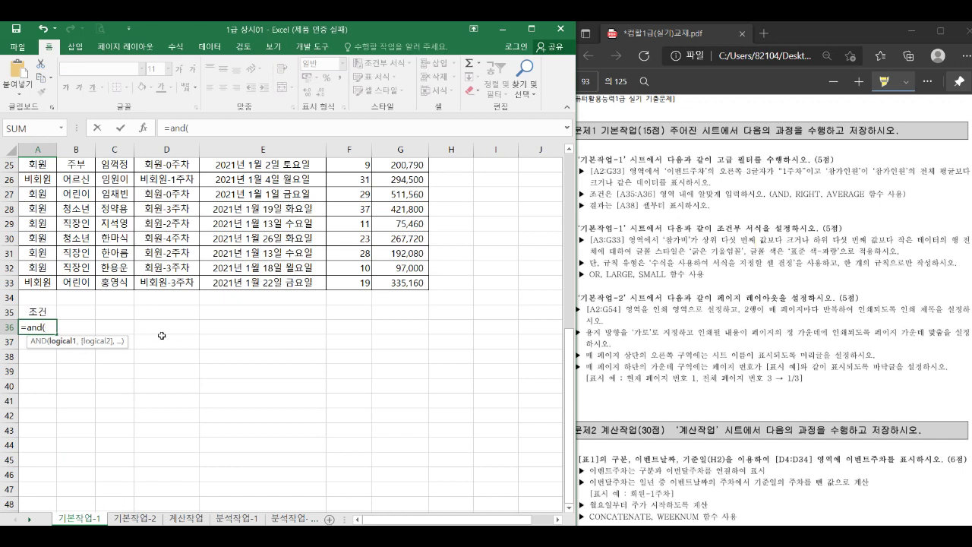
text(ri)
key(Tab)
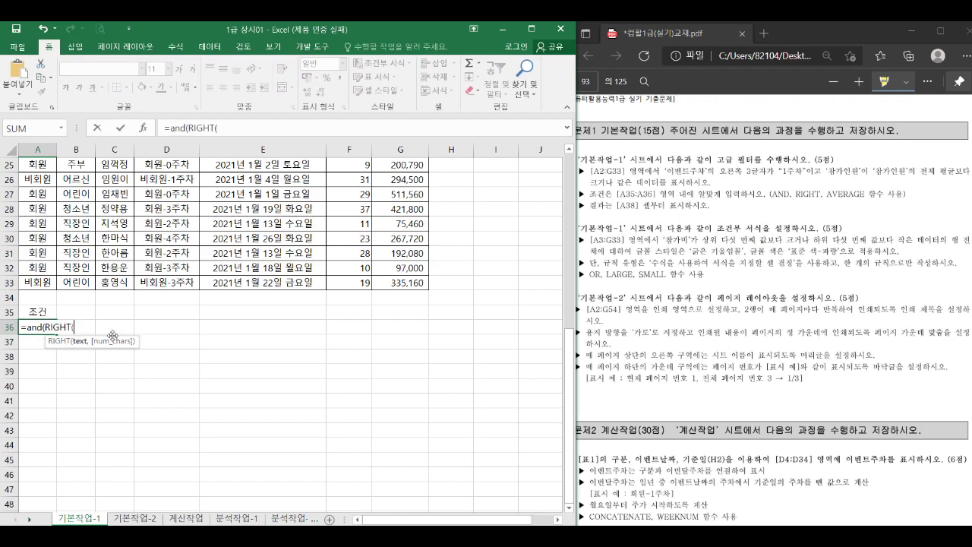
scroll(113, 335, up, 8)
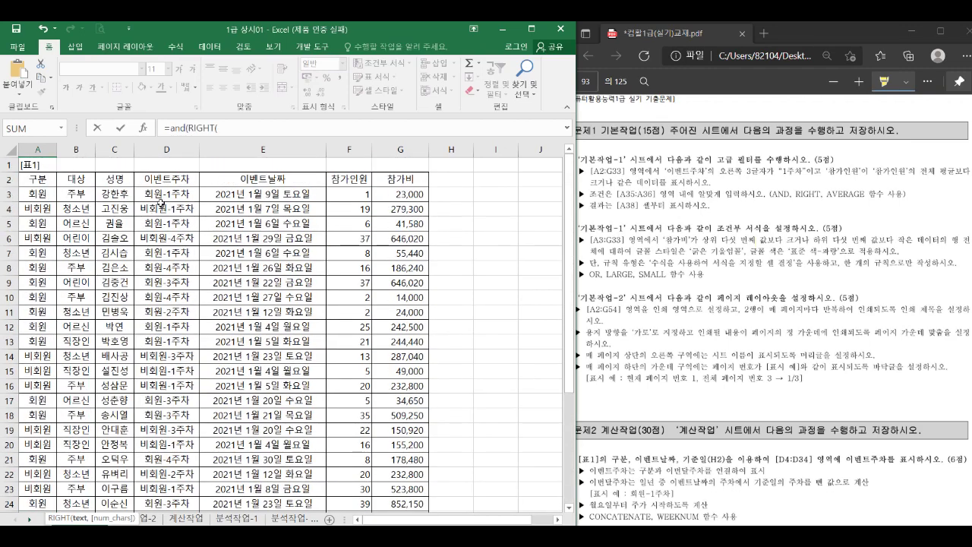
click(161, 194)
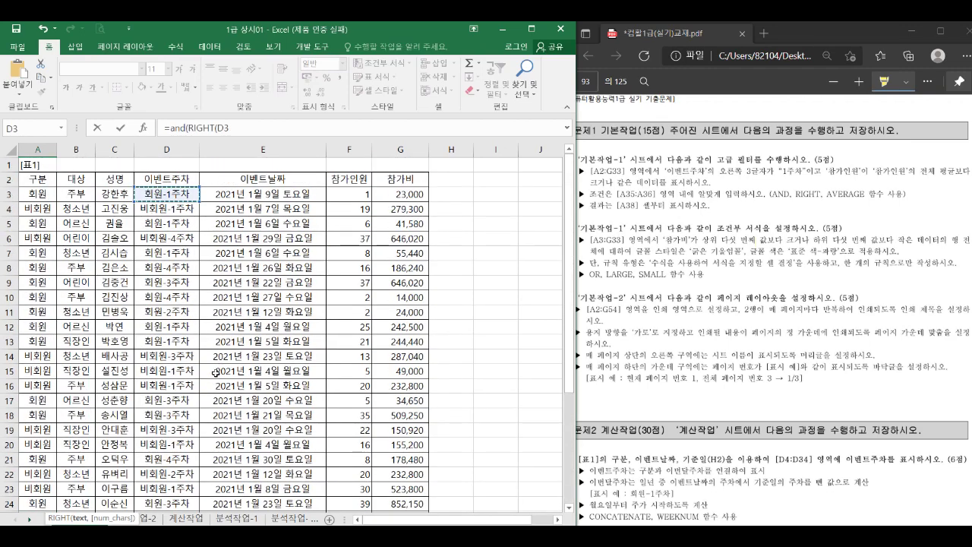
scroll(215, 372, down, 6)
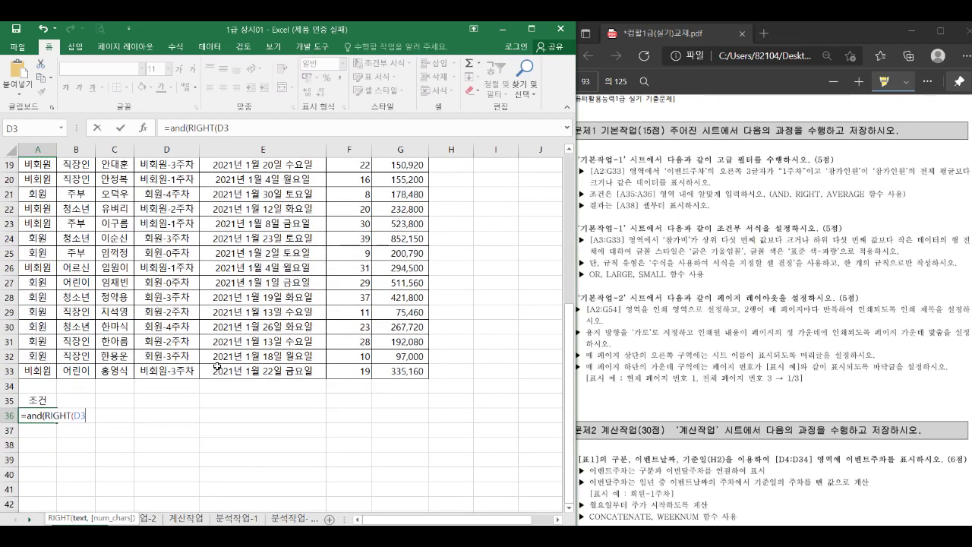
text(,3)
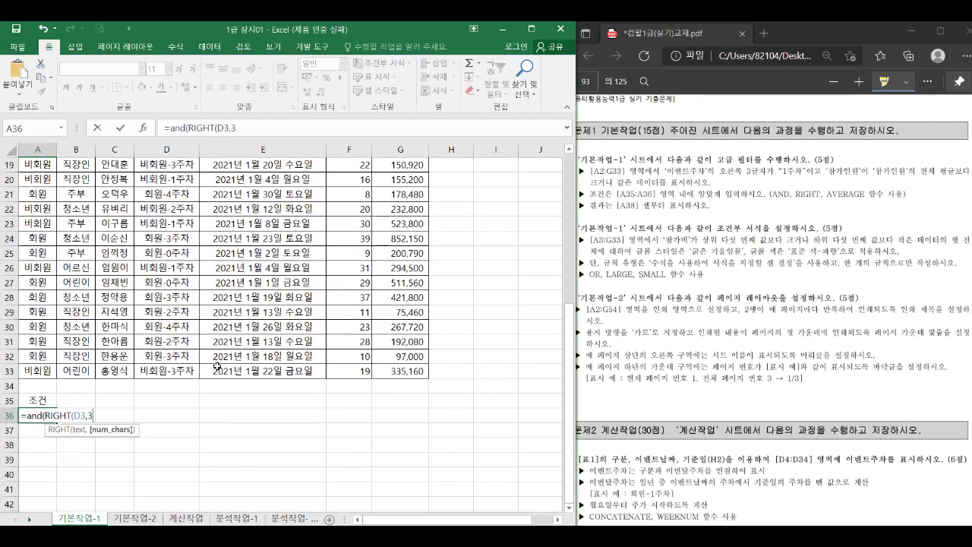
text())
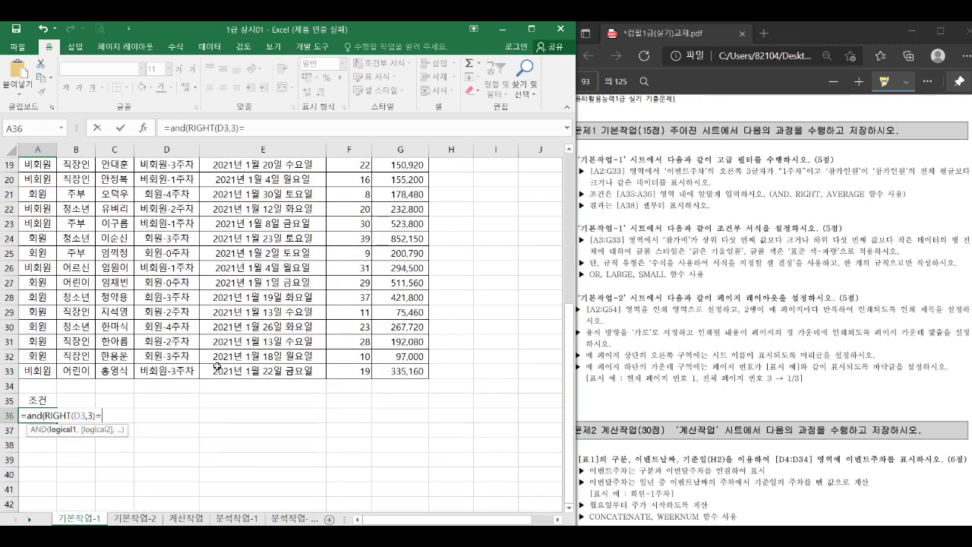
text(="1w)
text(nck")
text(,)
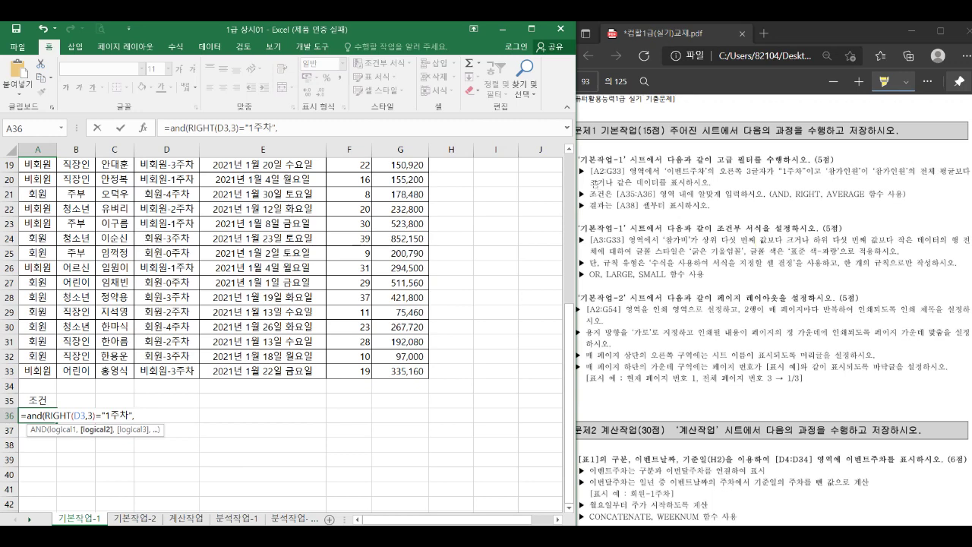
Highlight "크거나 같은" in the PDF's advanced filter task and begin the formula's second condition with F3>=
drag(593, 183, 629, 183)
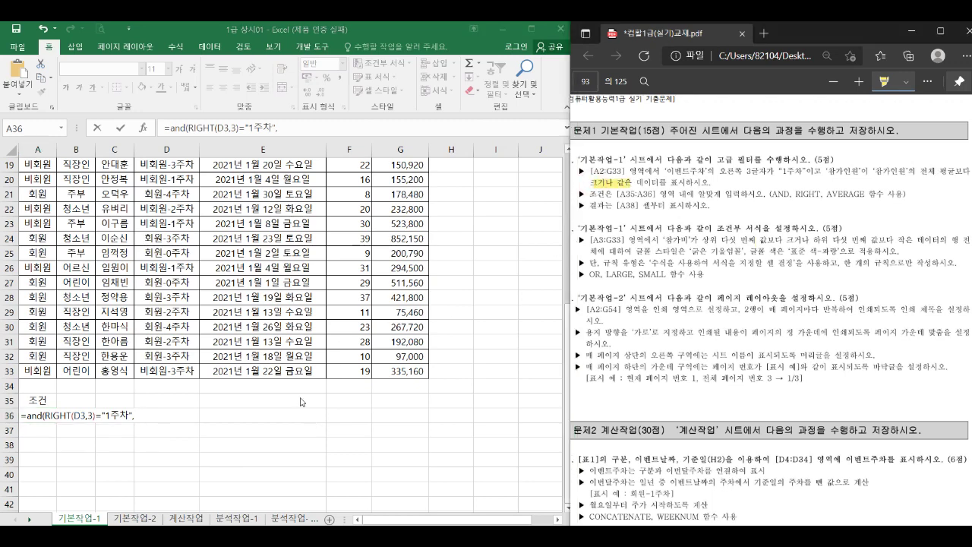
click(152, 415)
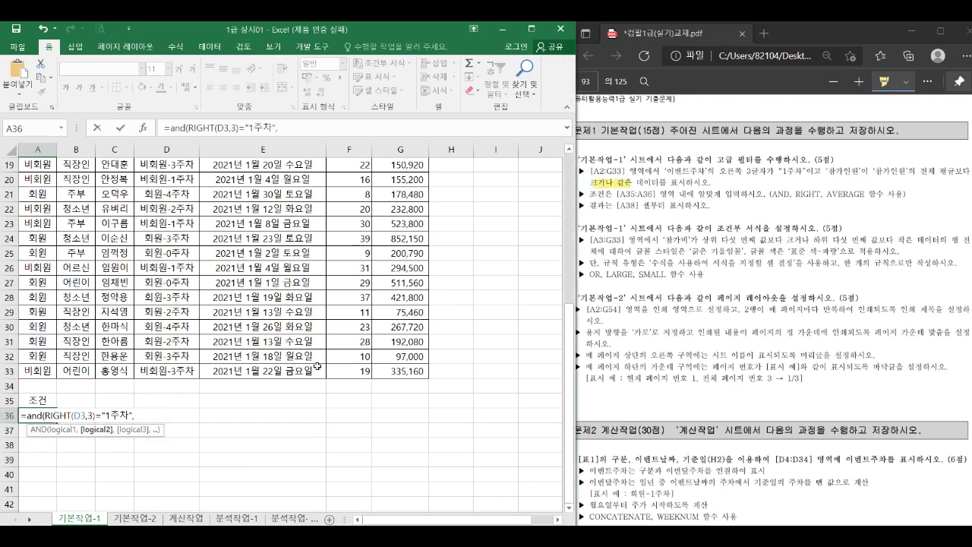
scroll(317, 366, up, 6)
click(365, 193)
scroll(309, 344, down, 4)
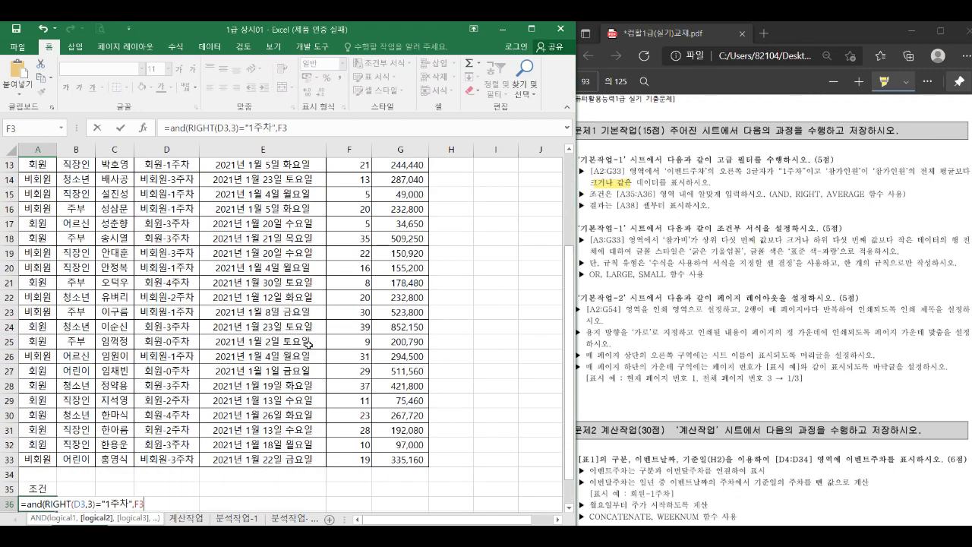
scroll(310, 357, down, 2)
text(>)
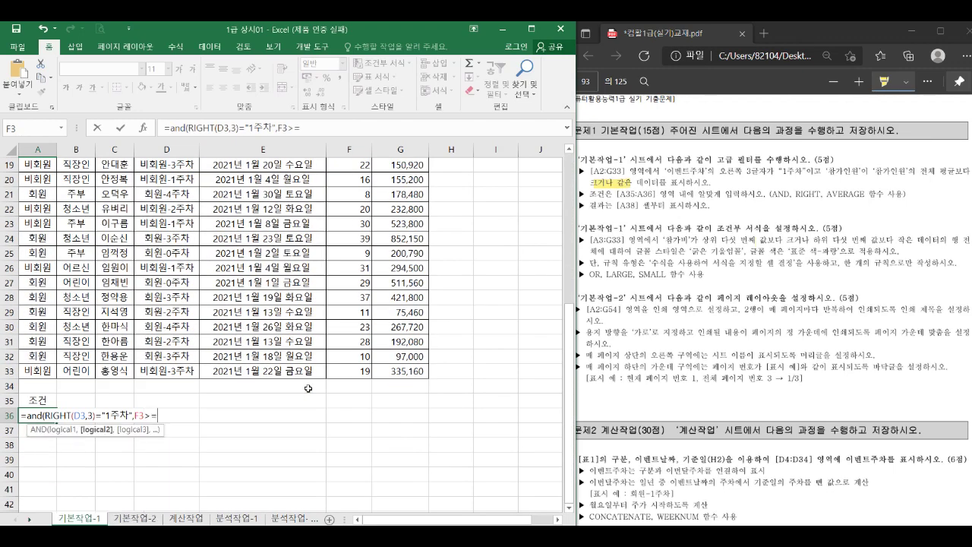
Complete the second condition in A36 with AVERAGE($F$3:$F$33), enter the formula and check it
text(=av)
key(Return)
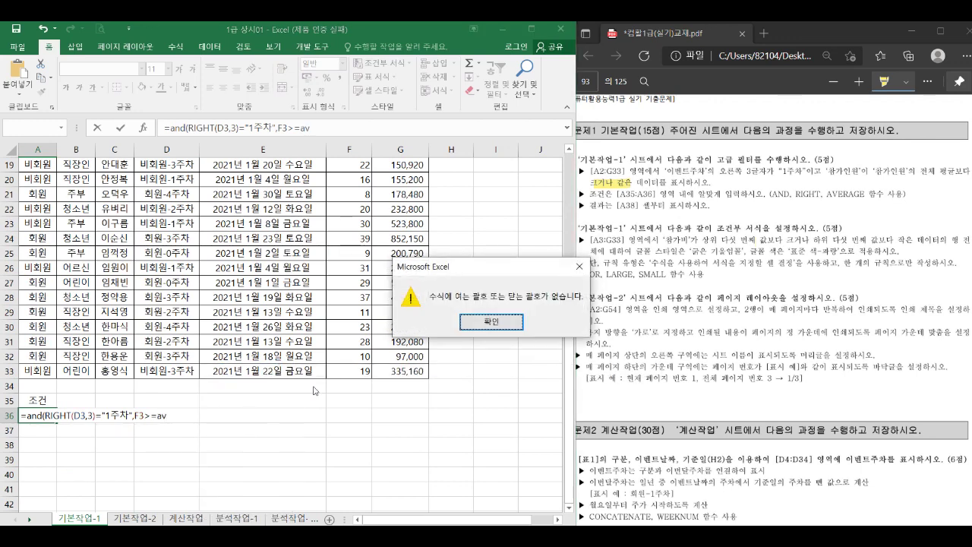
click(485, 323)
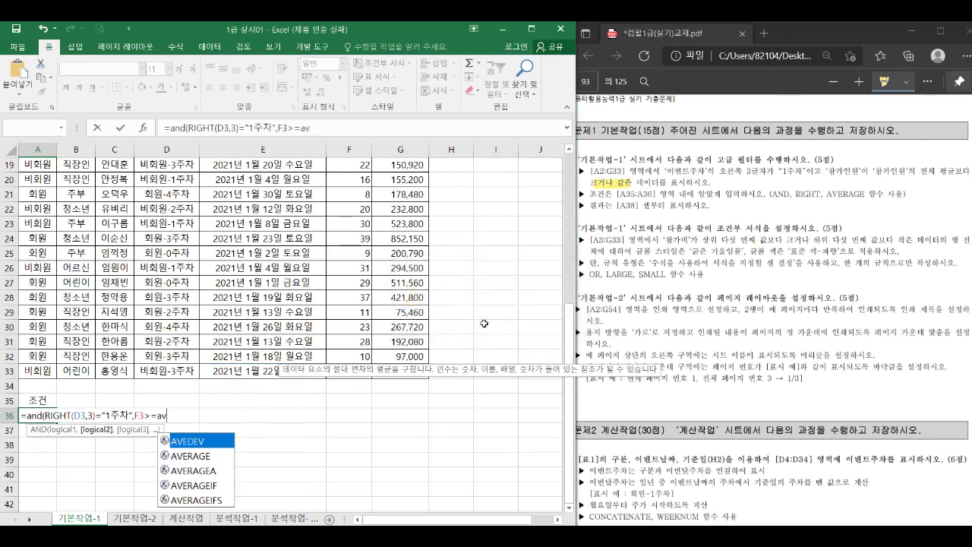
key(Down)
key(Tab)
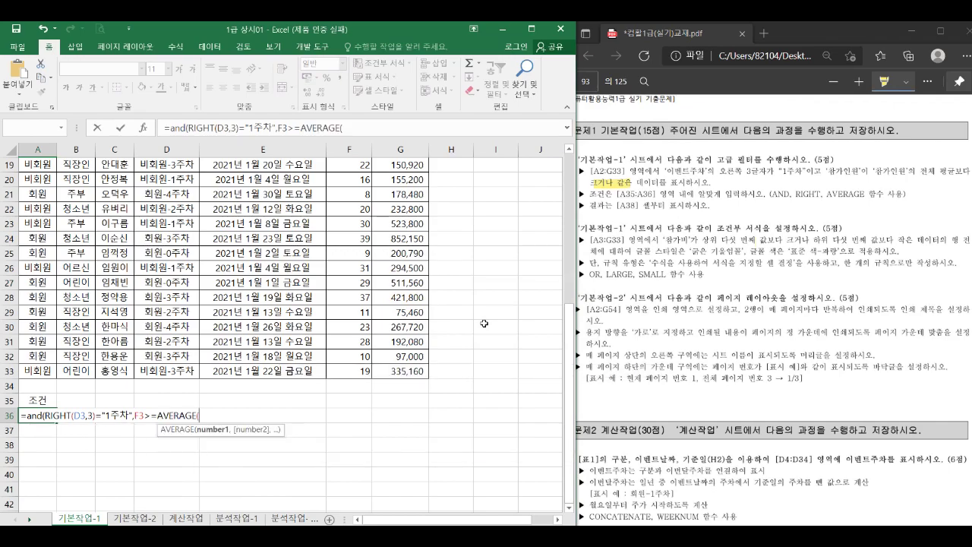
scroll(420, 250, up, 5)
scroll(420, 251, up, 1)
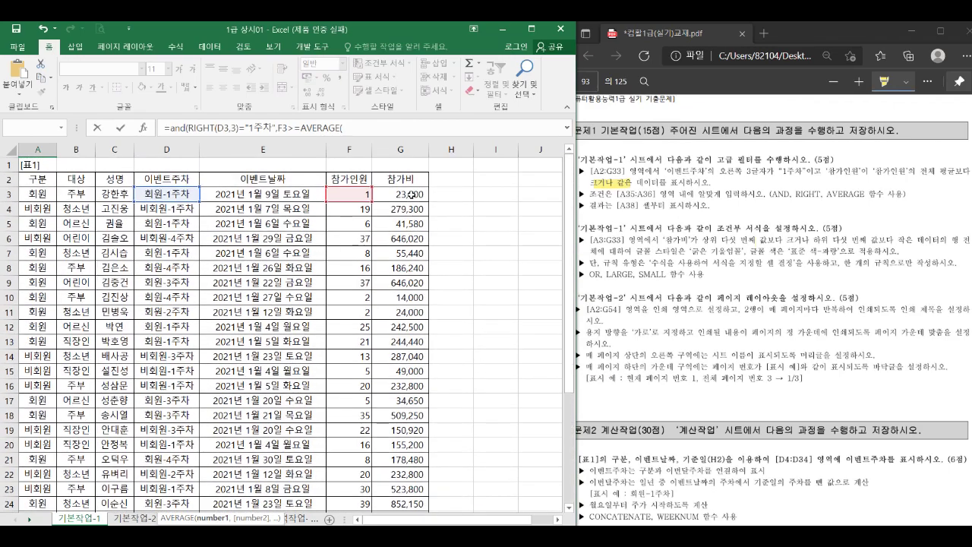
drag(354, 192, 354, 489)
key(F4)
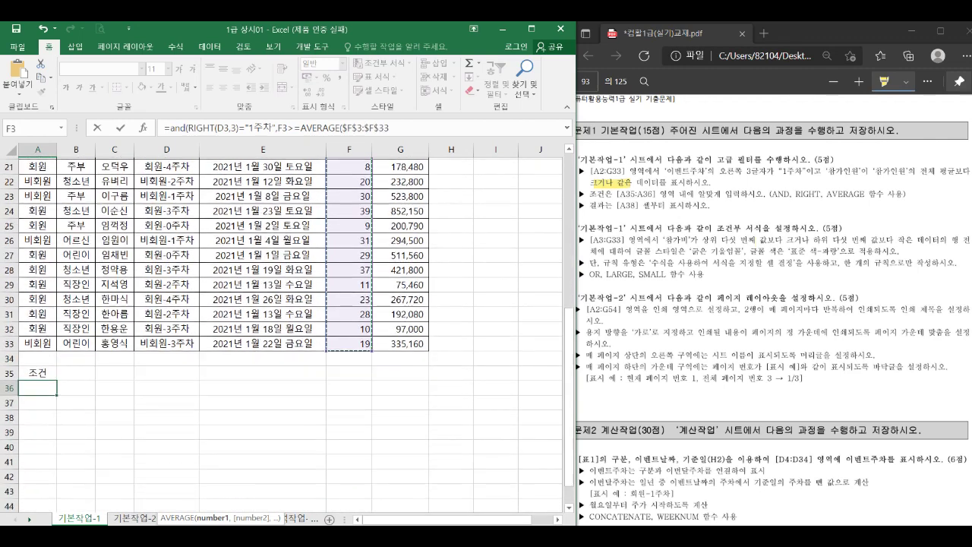
mouse_move(390, 538)
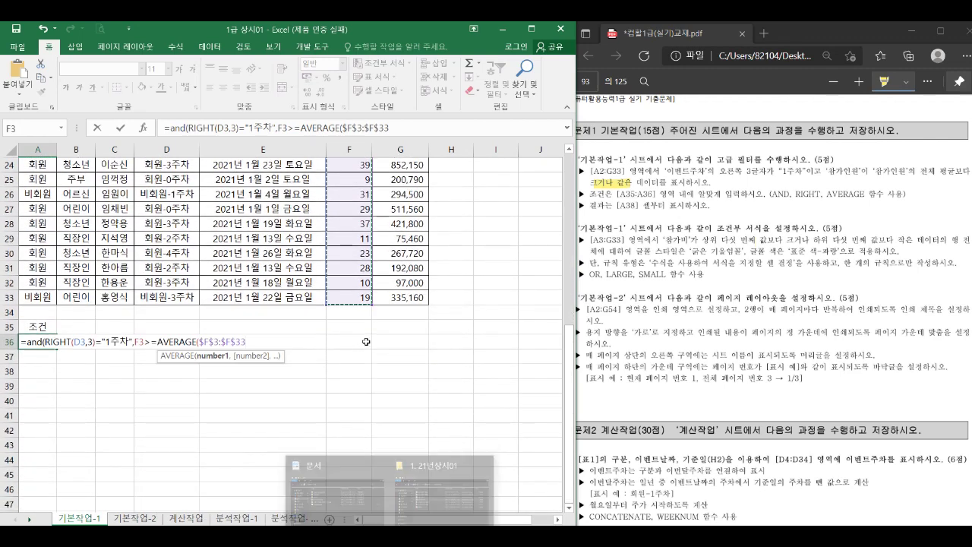
key(Return)
click(425, 223)
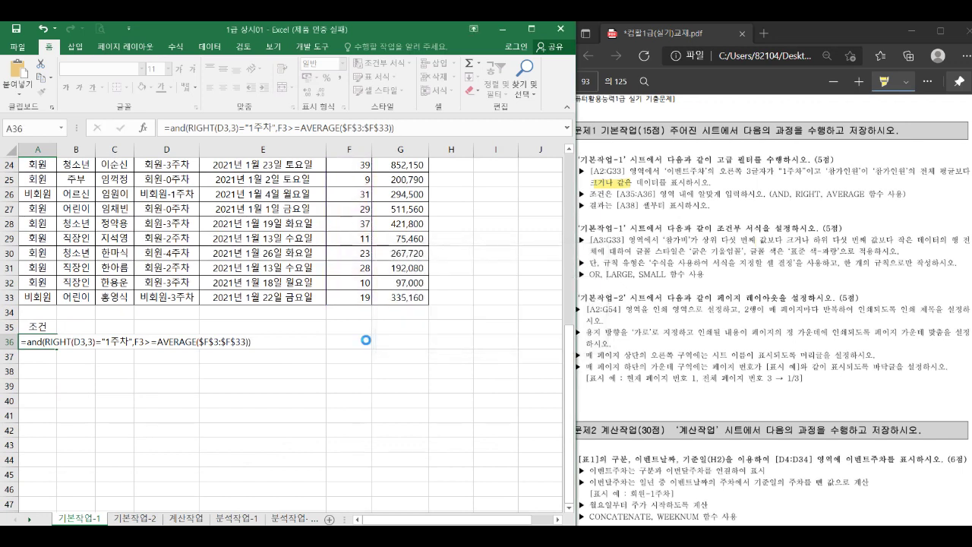
double_click(35, 346)
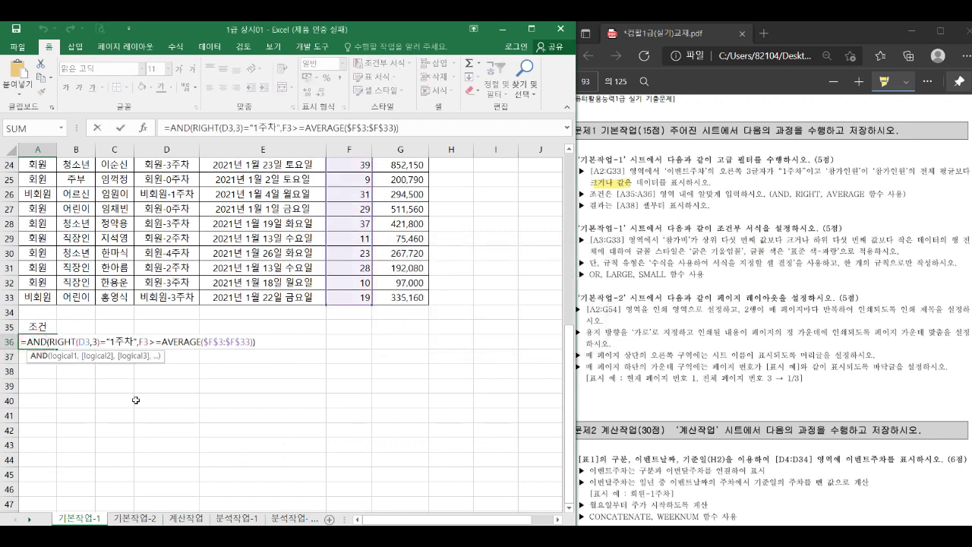
key(Escape)
Start an advanced filter on the [표1] data and set it to copy the results to another location
click(348, 252)
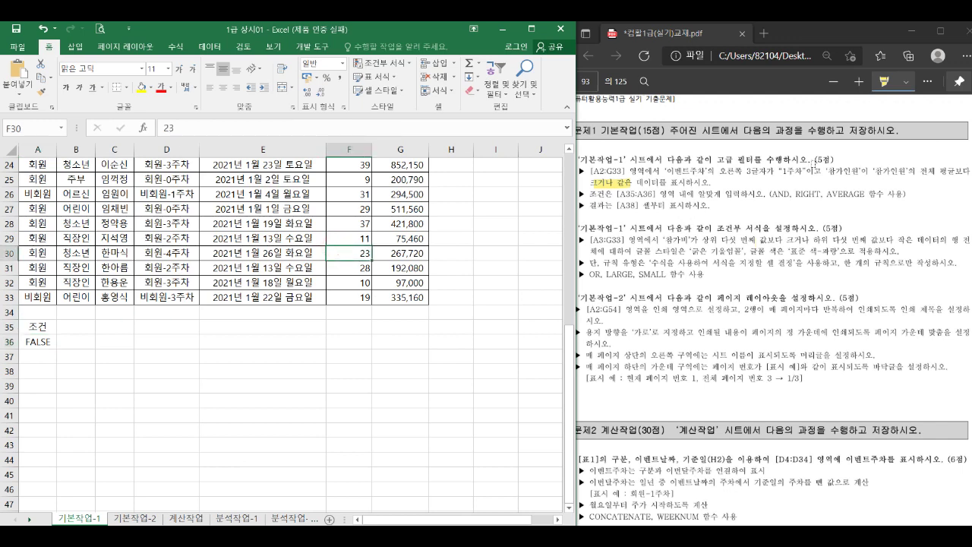
click(194, 266)
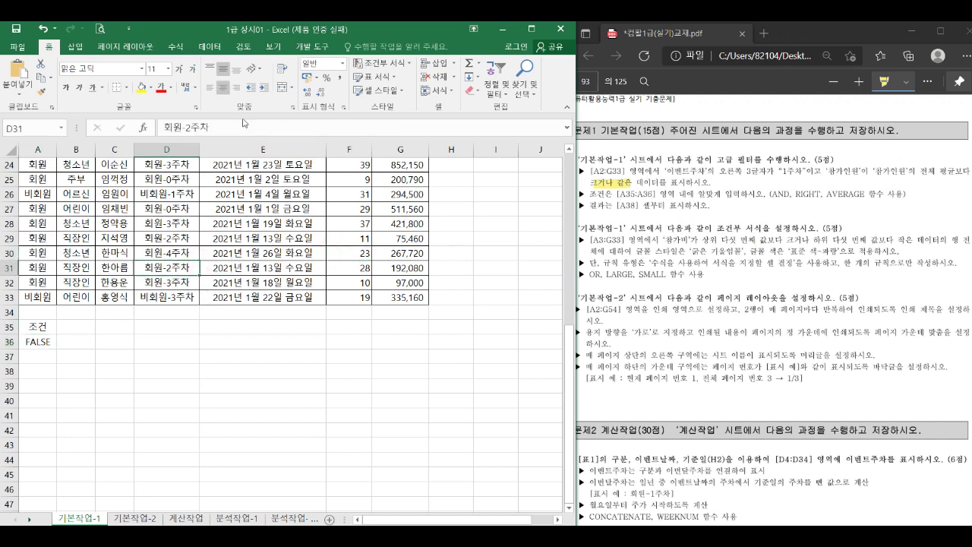
click(209, 47)
click(336, 92)
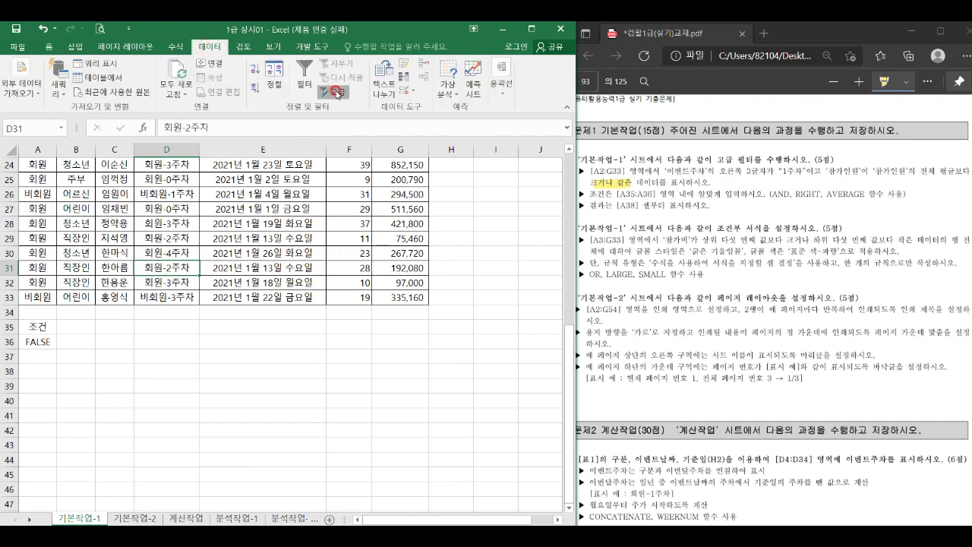
click(341, 243)
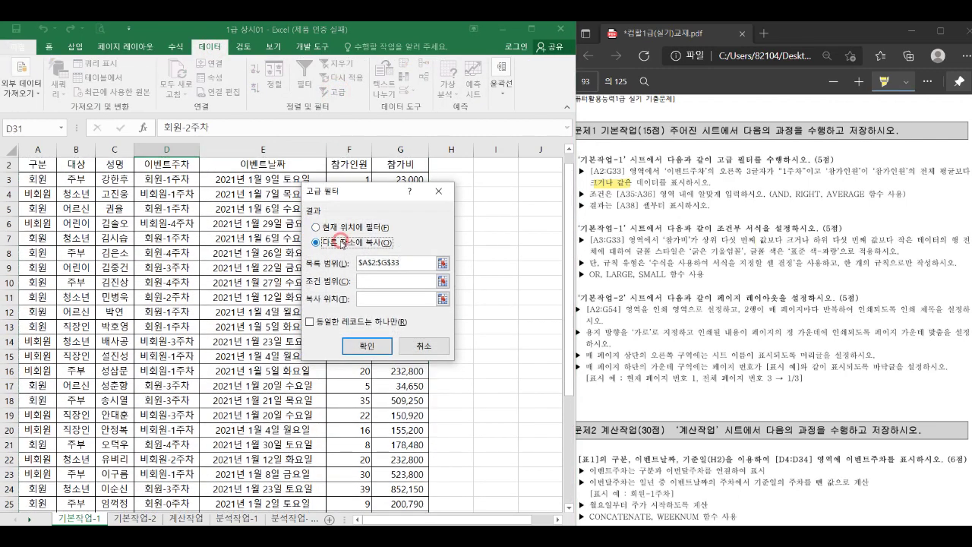
Set the filter's criteria range to A35:A36 and its copy location to A38, and run the filter
click(364, 280)
scroll(76, 365, down, 7)
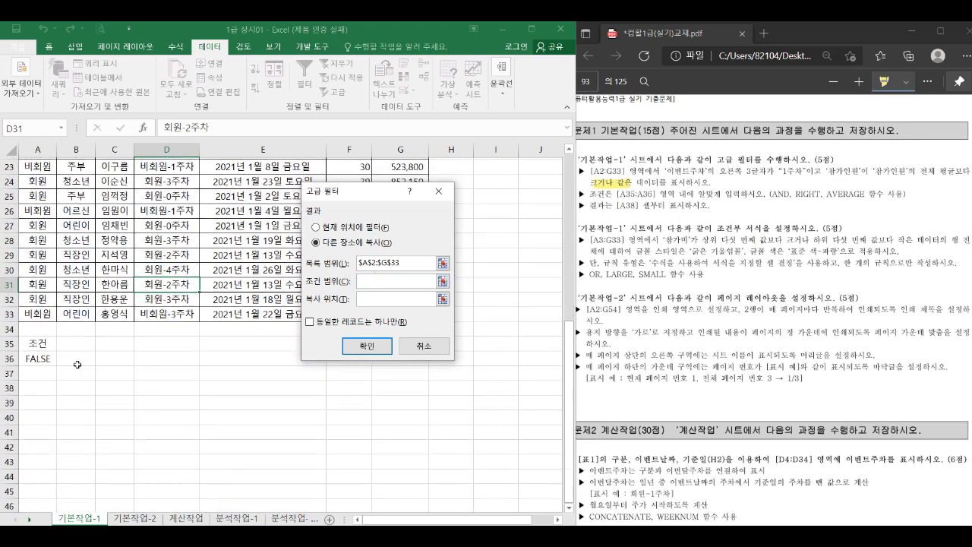
drag(38, 343, 38, 356)
click(367, 300)
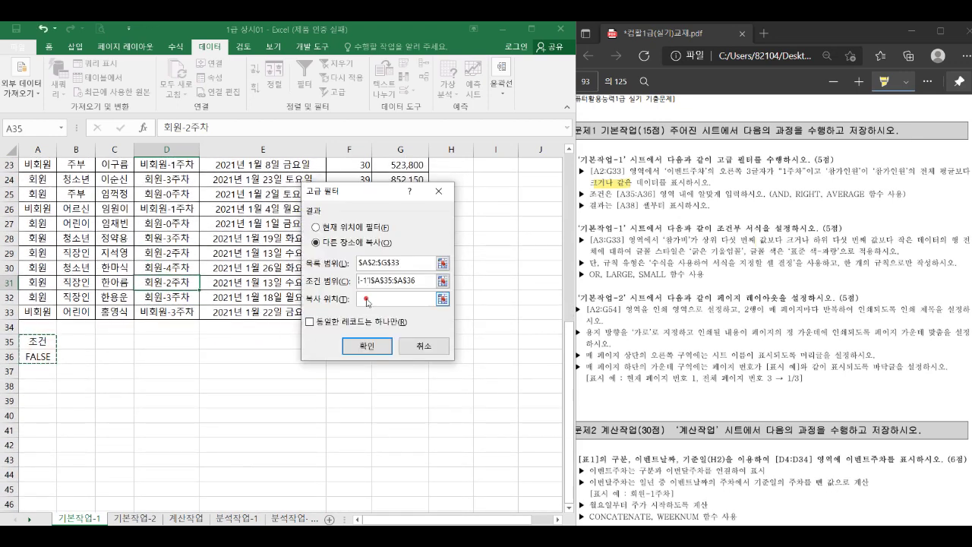
click(38, 389)
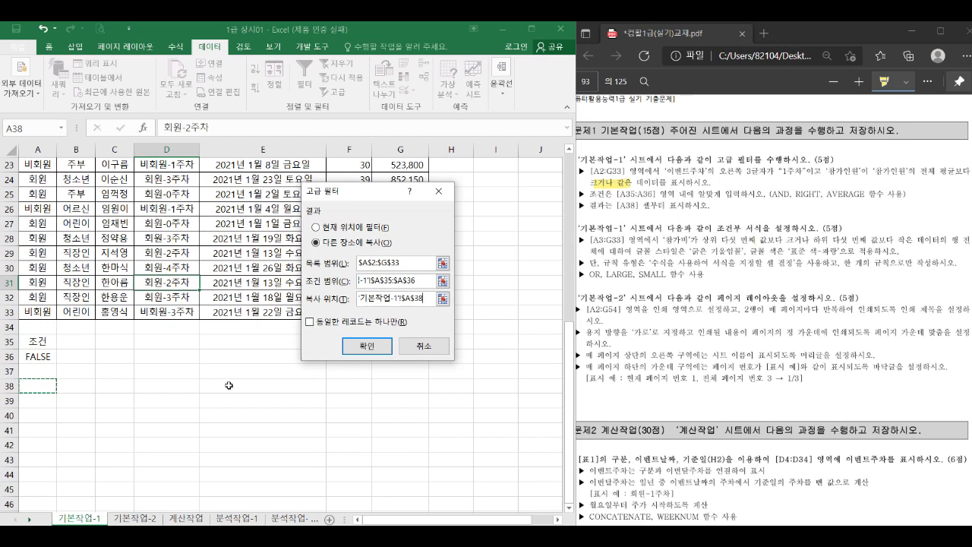
click(357, 347)
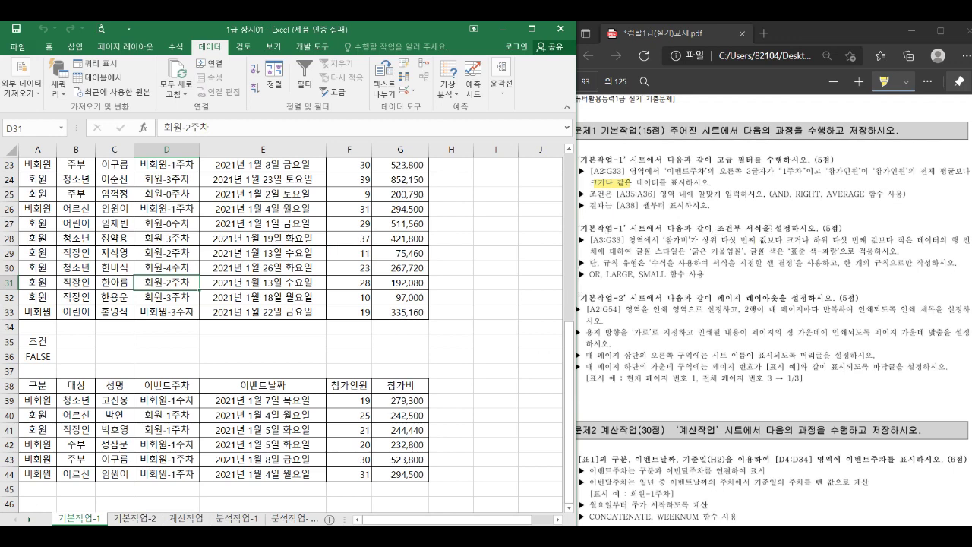
Highlight "A3:G33" in the PDF's conditional formatting task and select the range A3:G33 on the 기본작업-1 sheet
drag(621, 242, 598, 238)
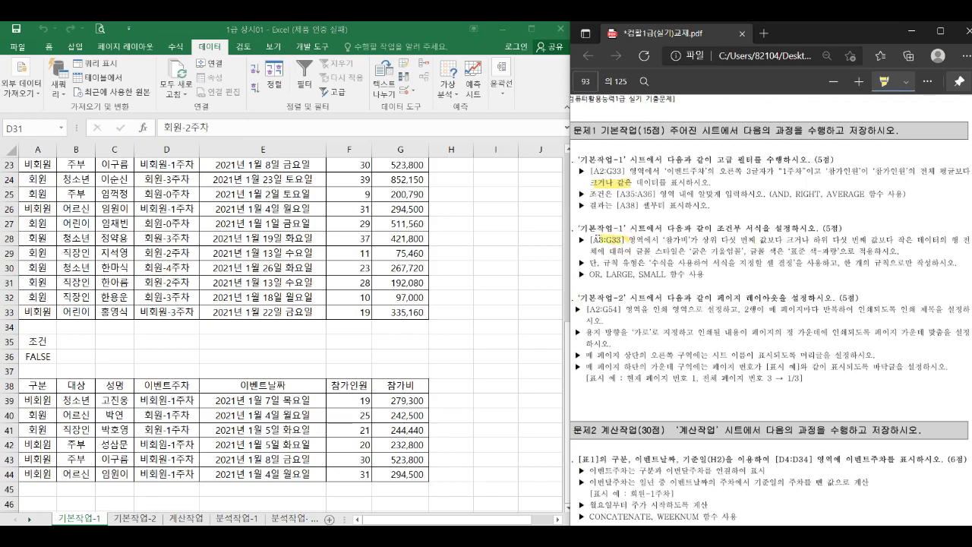
click(263, 297)
scroll(88, 269, up, 7)
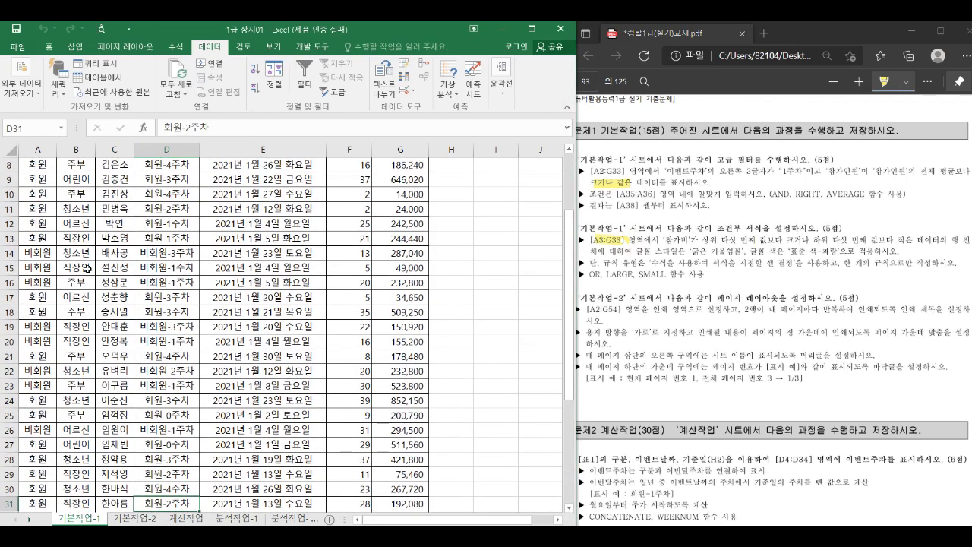
scroll(48, 243, up, 1)
click(38, 194)
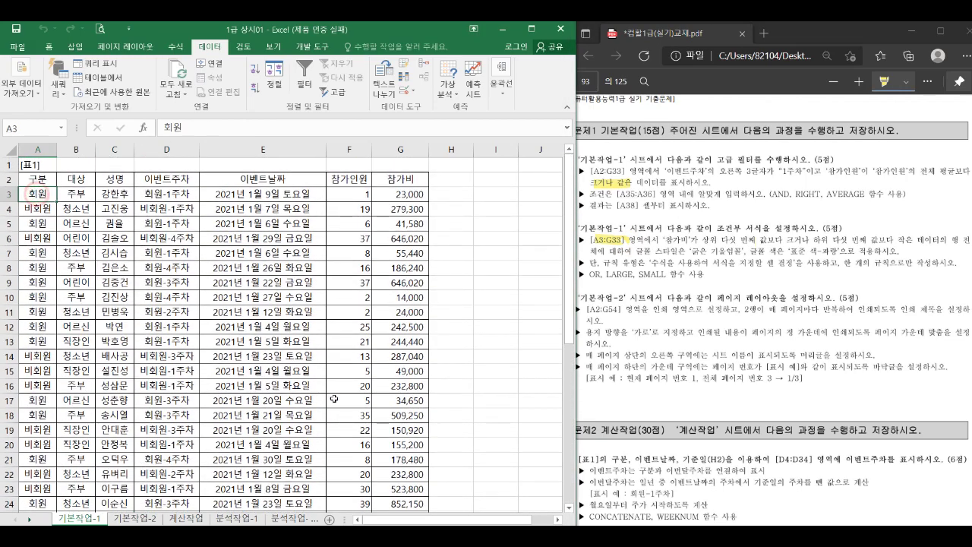
scroll(393, 429, down, 2)
scroll(393, 429, down, 2)
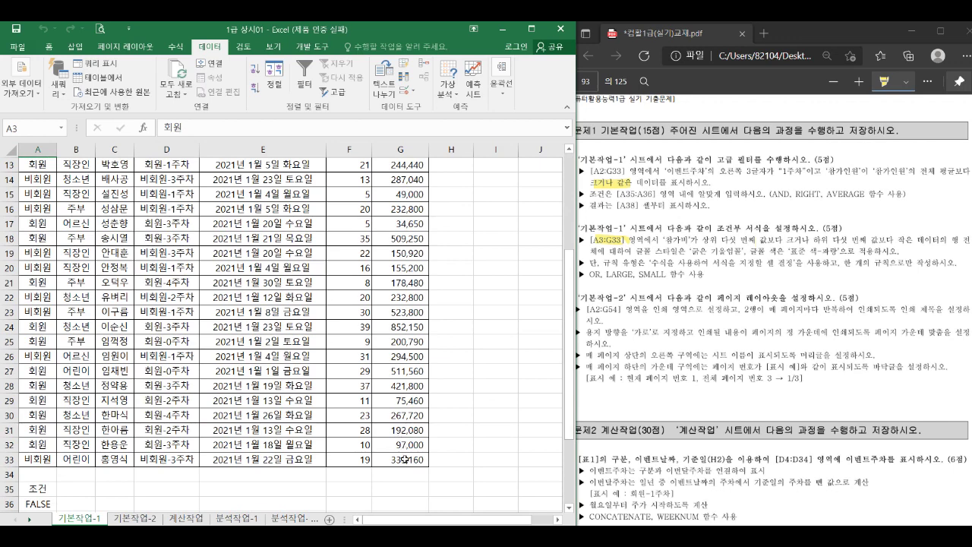
shift+click(405, 460)
Start a new conditional formatting rule for the selected range that uses a formula to determine which cells to format
click(50, 49)
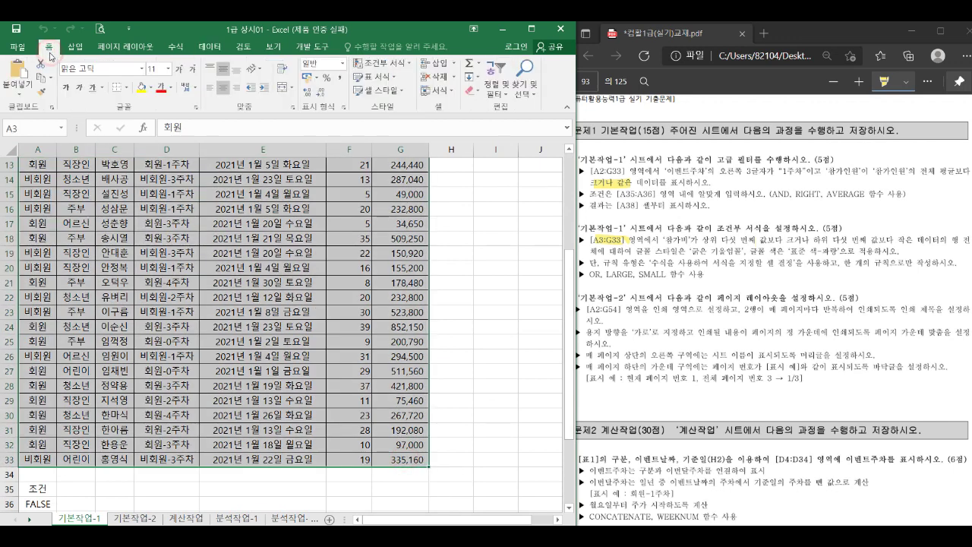
click(380, 62)
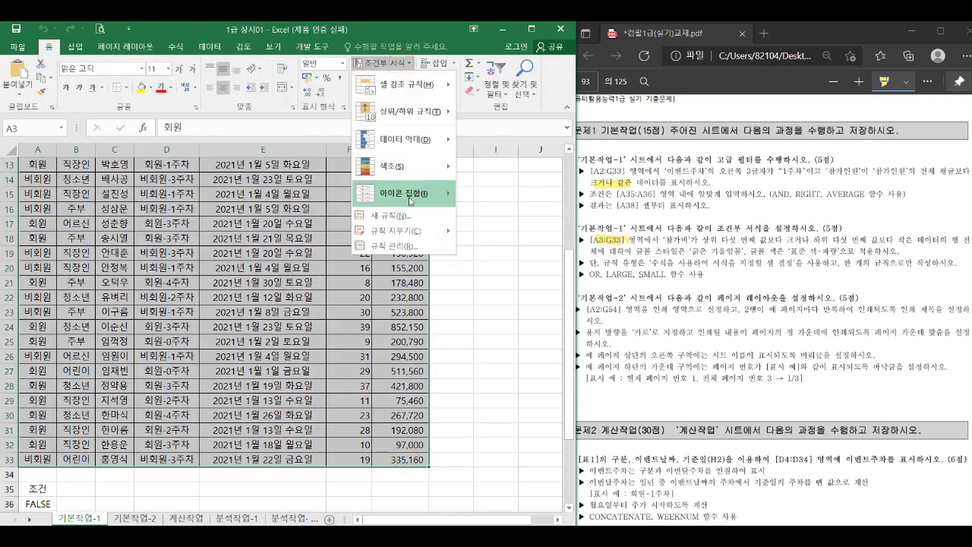
click(406, 220)
click(271, 269)
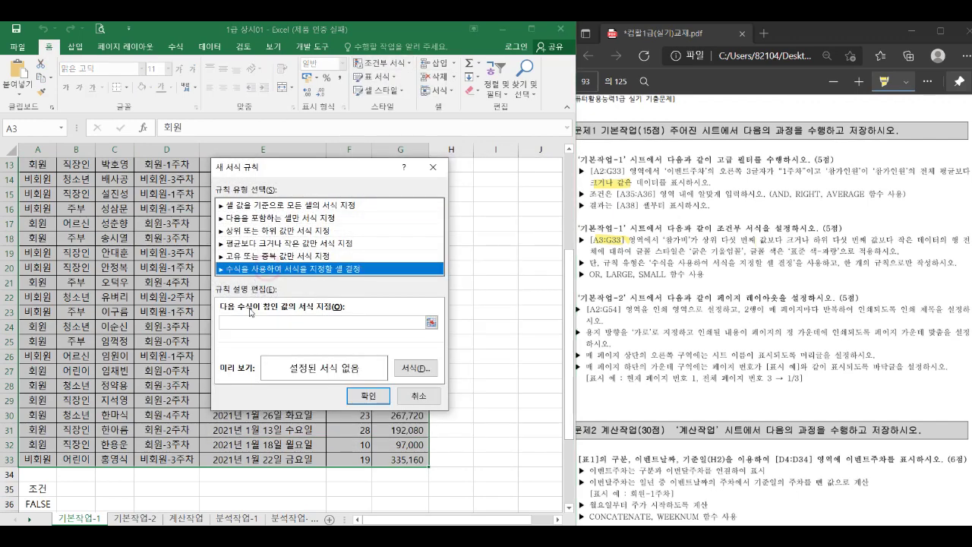
click(243, 323)
Begin the rule's formula with =or($G3>large($G$3:$G$33,5), as its first condition
scroll(143, 344, up, 4)
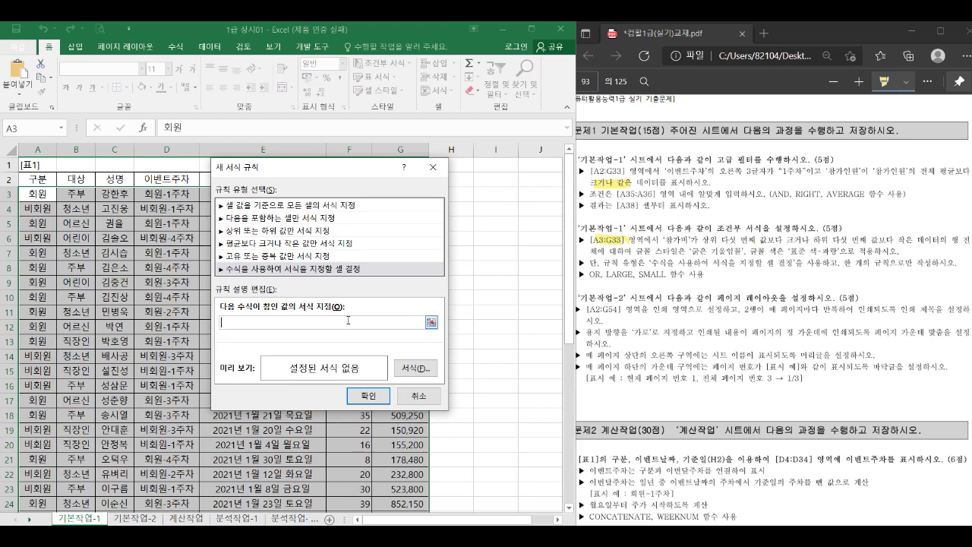
text(=or()
drag(305, 167, 291, 228)
click(395, 196)
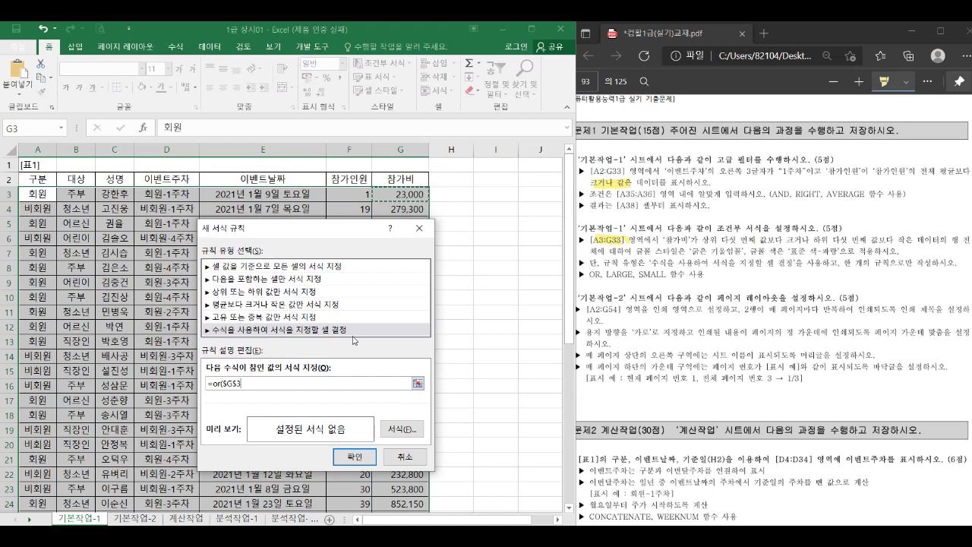
key(F4)
key(F4)
text(>)
drag(411, 197, 403, 464)
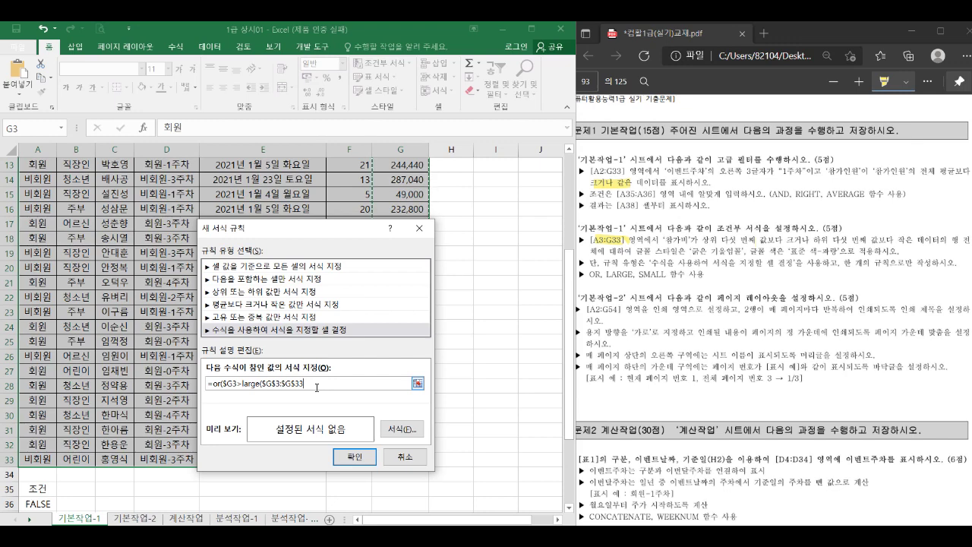
text(,5),)
Duplicate the first condition in the rule's formula, change the copy to $G3<small($G$3:$G$33,5) and close the OR function
drag(223, 387, 300, 387)
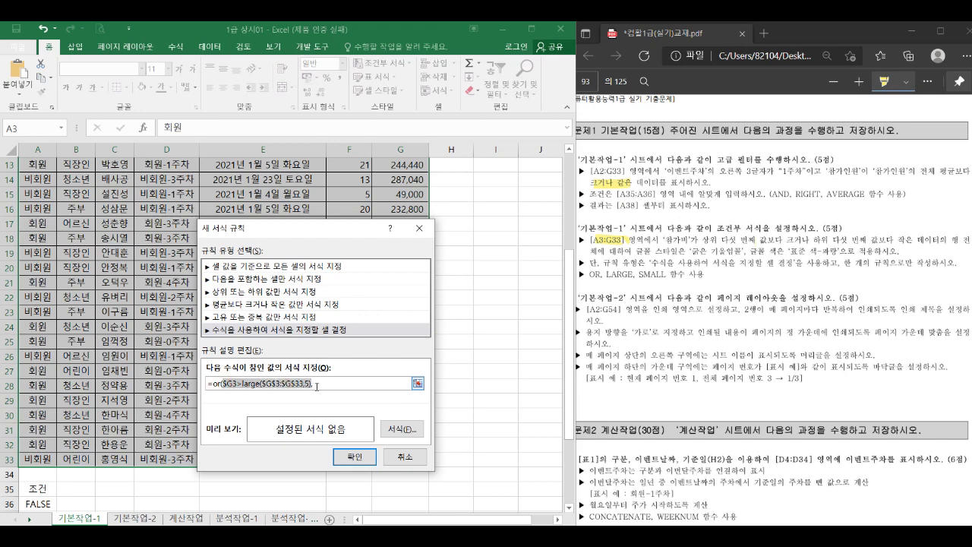
click(316, 386)
key(ctrl+v)
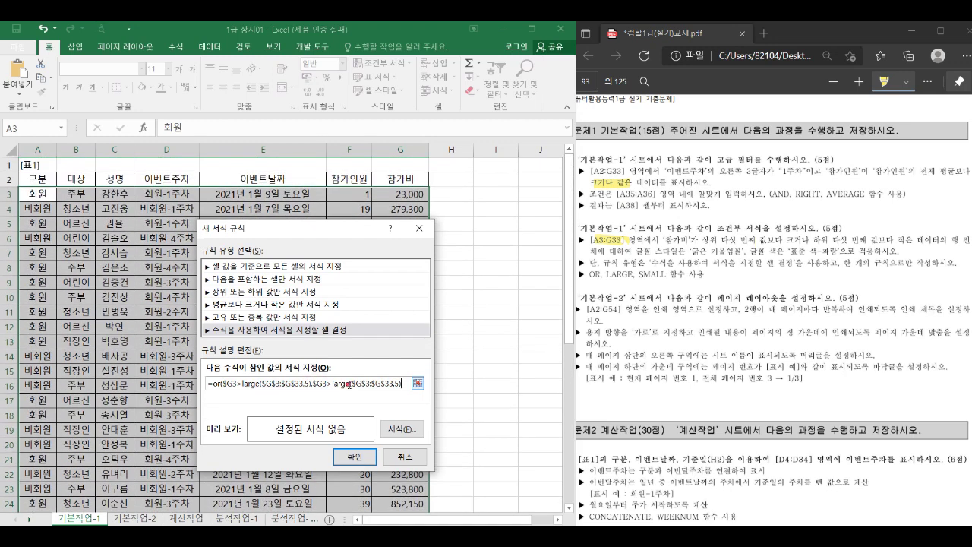
drag(348, 385, 335, 385)
key(BackSpace)
key(BackSpace)
text(<)
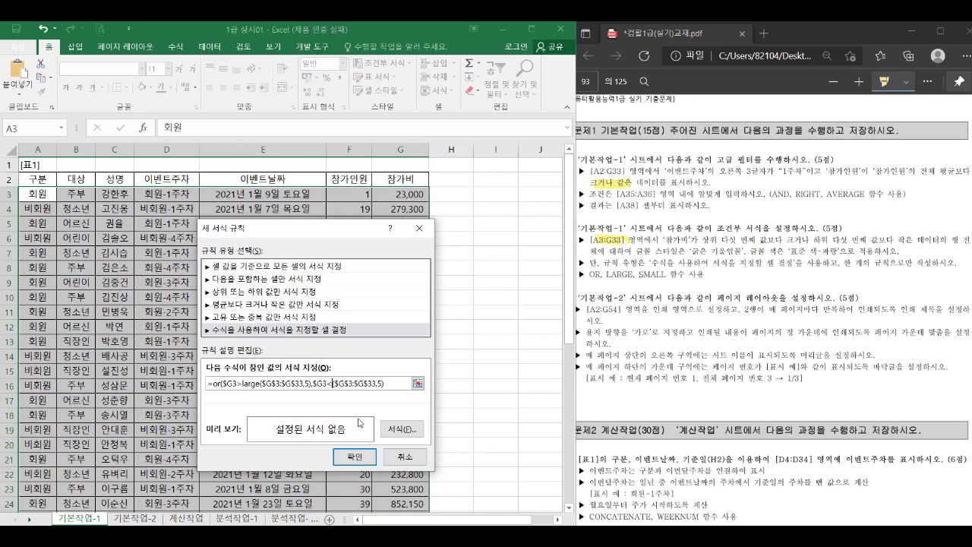
text(small)
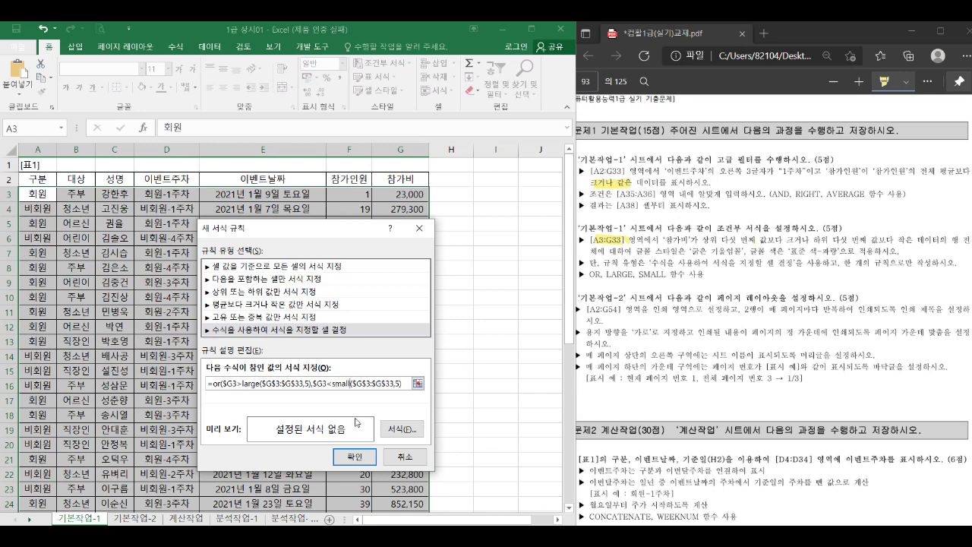
click(403, 385)
text())
click(402, 384)
Set the rule's font to bold italic (굵은 기울임꼴) in standard blue and apply the rule to the selected range
click(403, 430)
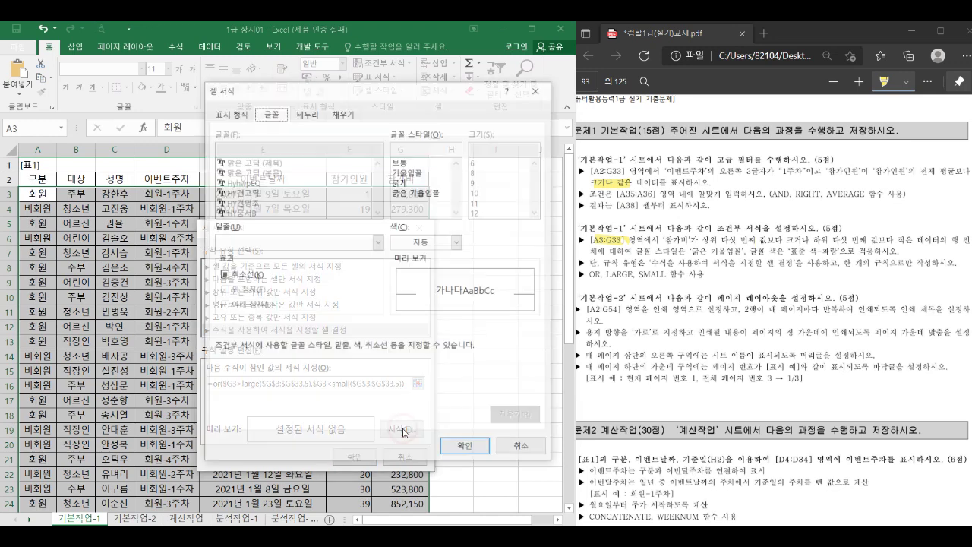
click(271, 113)
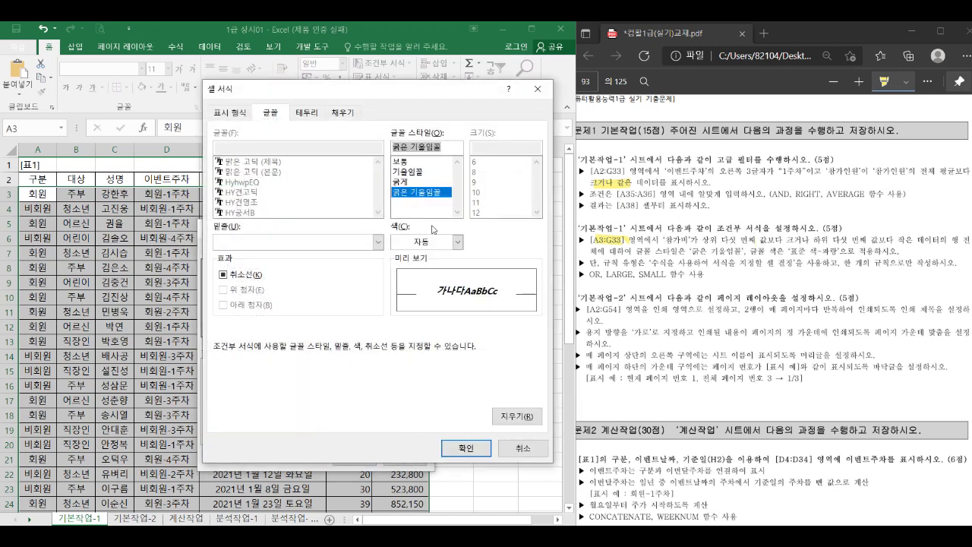
click(457, 242)
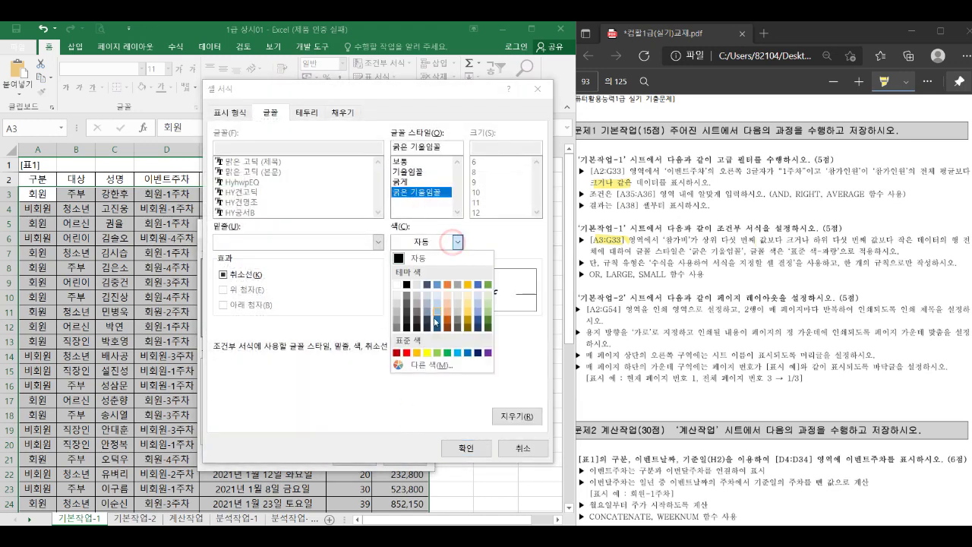
click(467, 352)
click(465, 448)
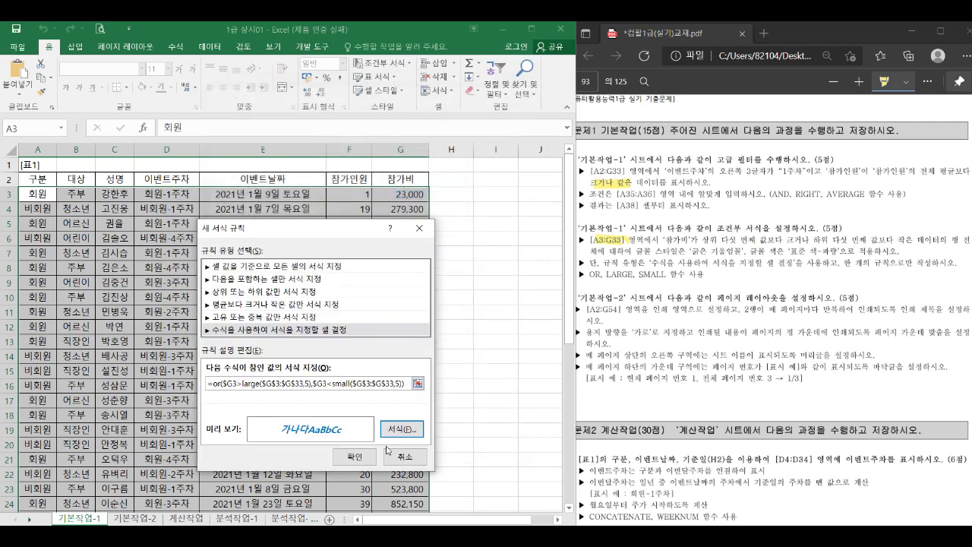
click(355, 456)
click(285, 246)
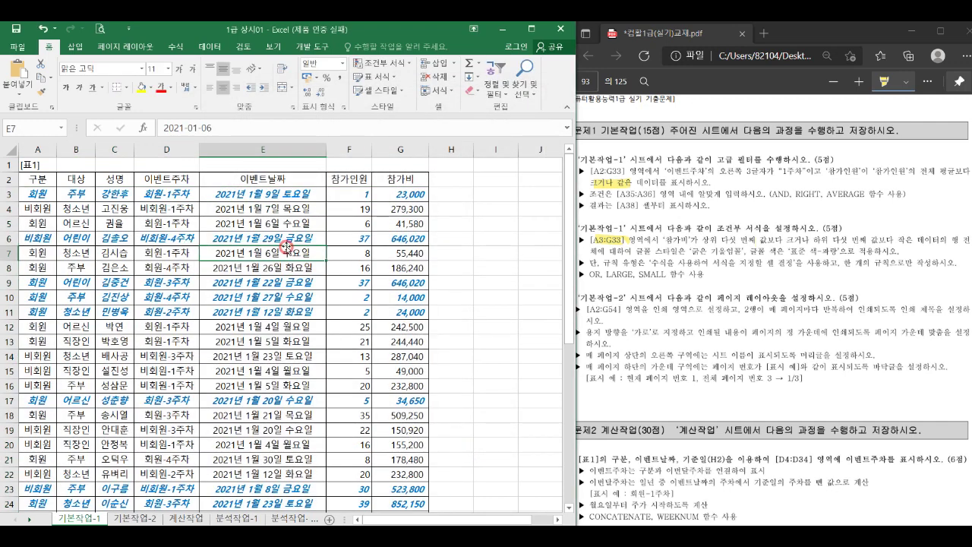
click(293, 211)
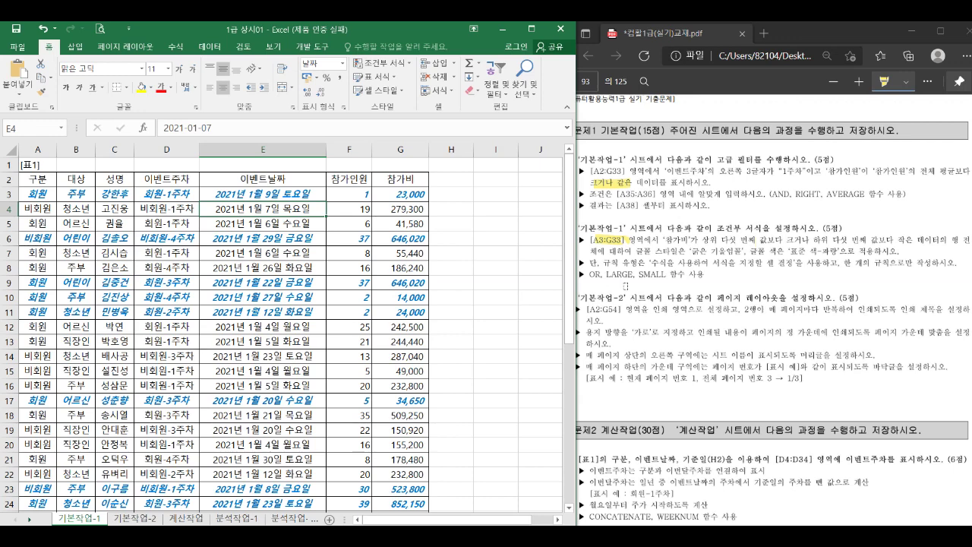
Highlight "페이지 레이아웃" in the PDF's 기본작업-2 task and open the page setup for the 기본작업-2 sheet
drag(716, 294, 771, 298)
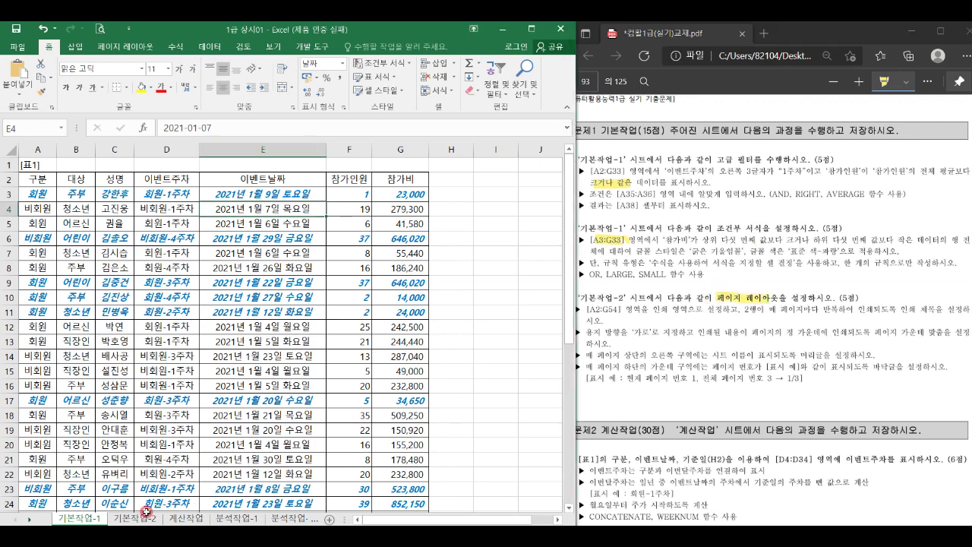
click(135, 518)
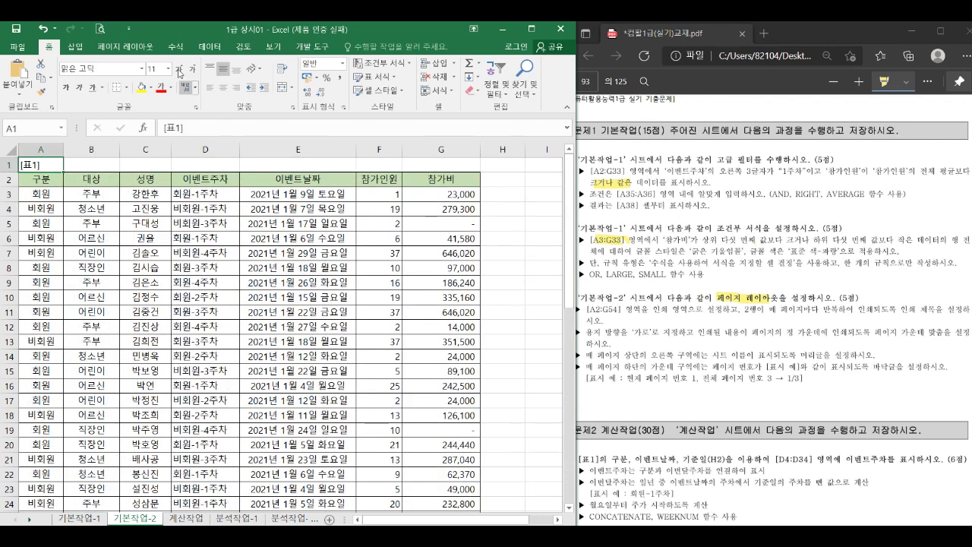
click(116, 50)
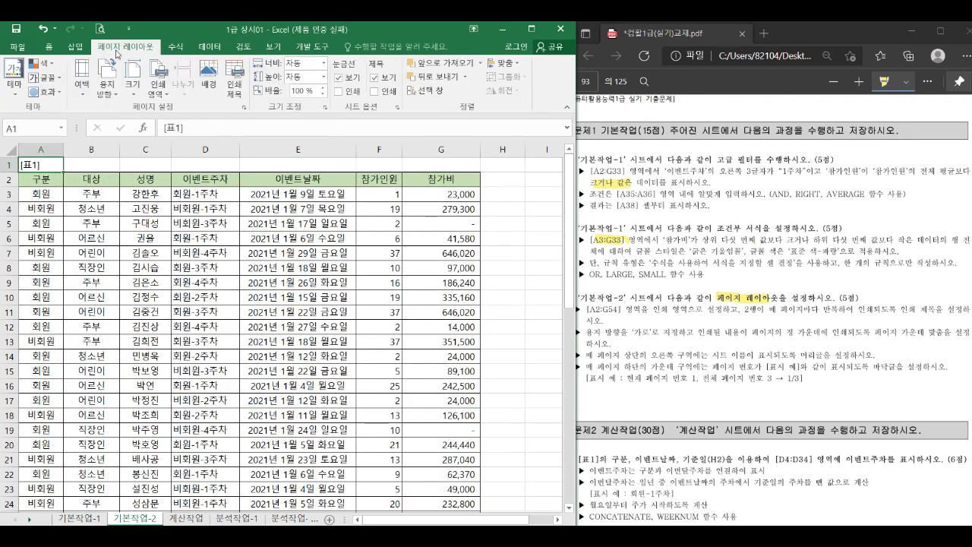
click(244, 110)
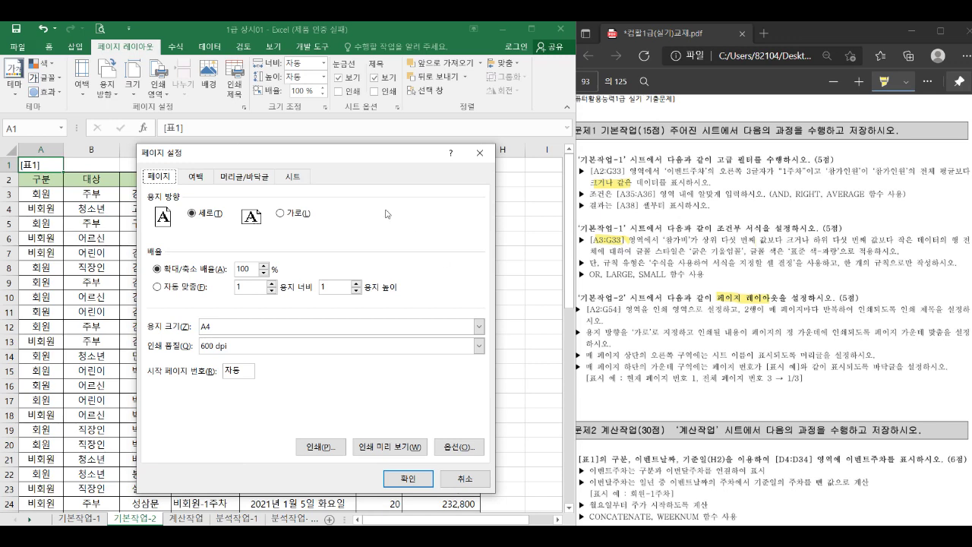
Set the print area to A2:G54 and make row 2 repeat as the print title on every page
click(293, 178)
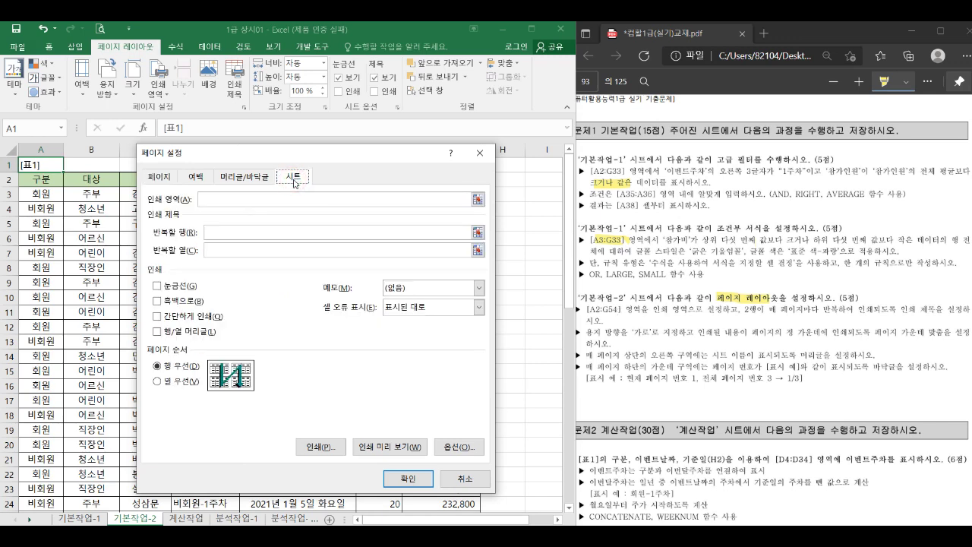
click(219, 200)
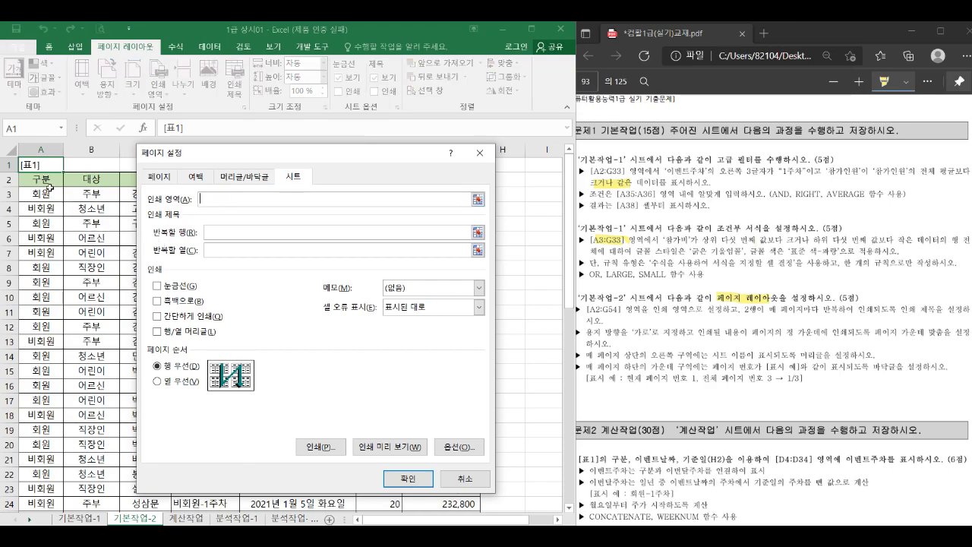
drag(43, 180, 417, 489)
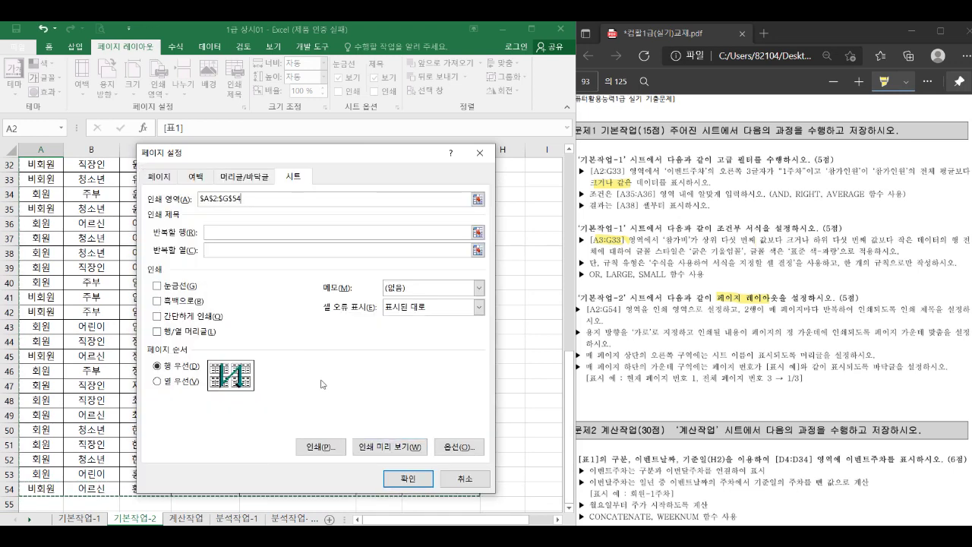
scroll(102, 285, up, 11)
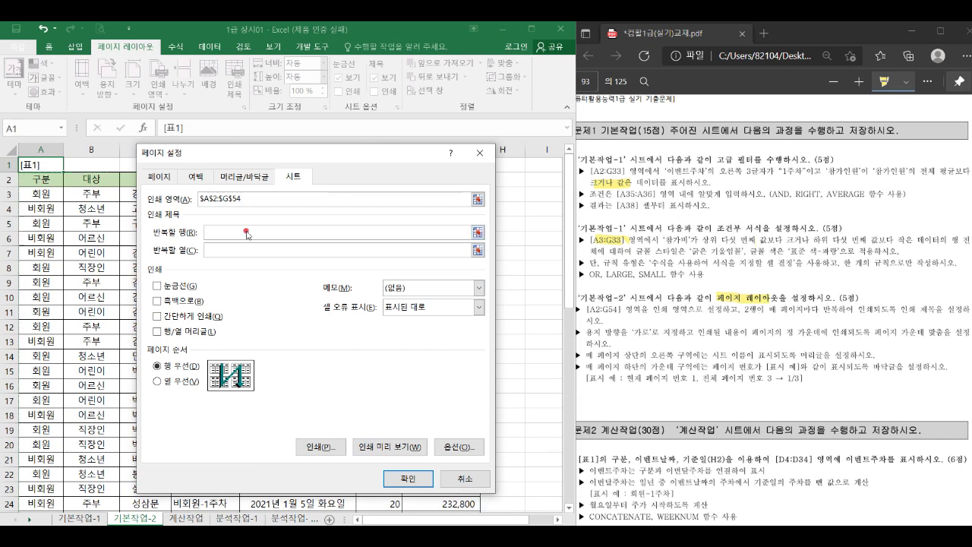
click(15, 180)
Set the paper orientation to landscape (가로) and centre the printed content on the page horizontally and vertically
click(161, 180)
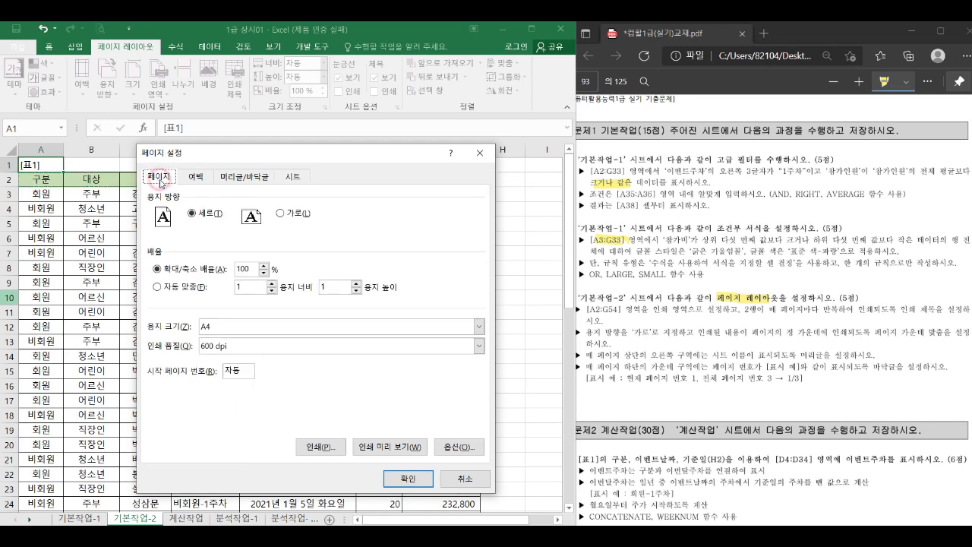
click(280, 214)
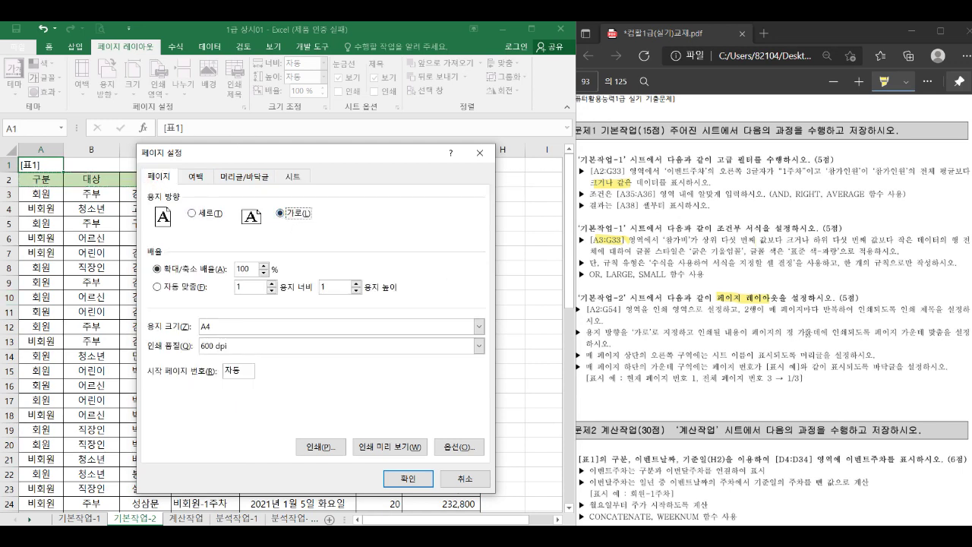
click(195, 176)
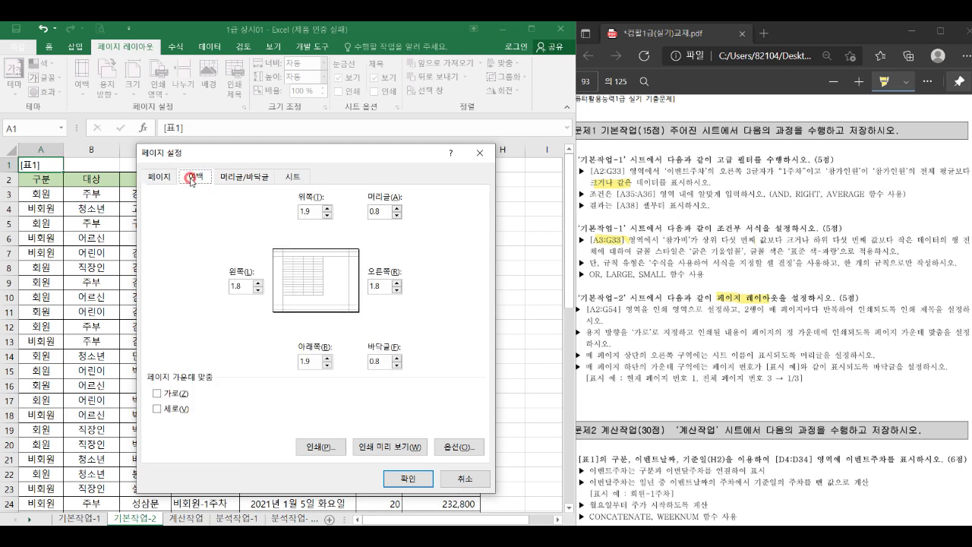
click(167, 394)
click(169, 409)
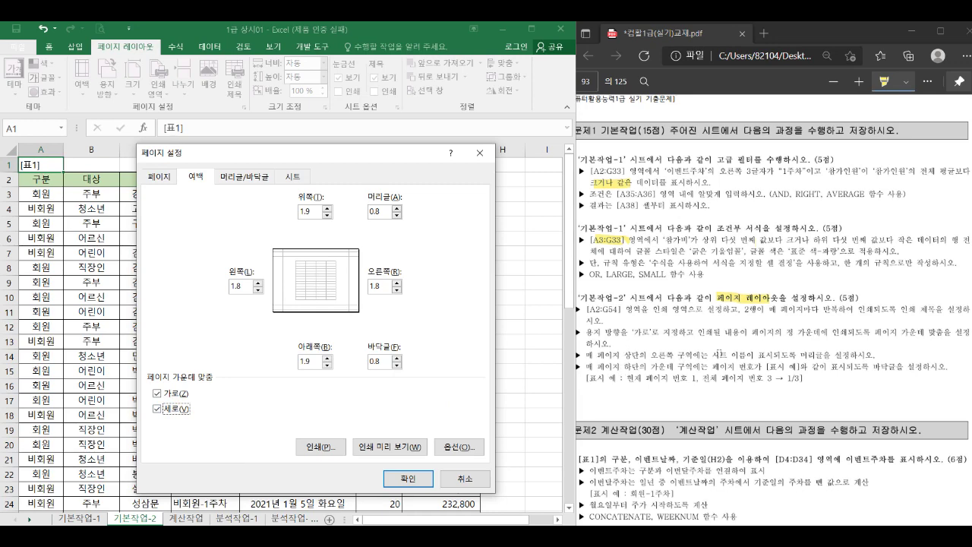
Highlight "시트 이름" in the PDF's header instruction and insert the sheet name into the right section of the page header
click(244, 176)
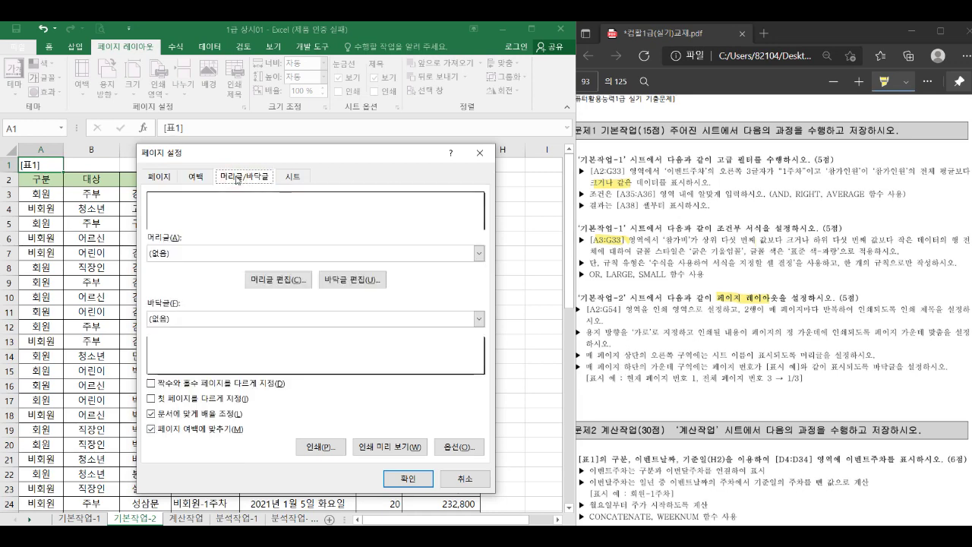
click(278, 280)
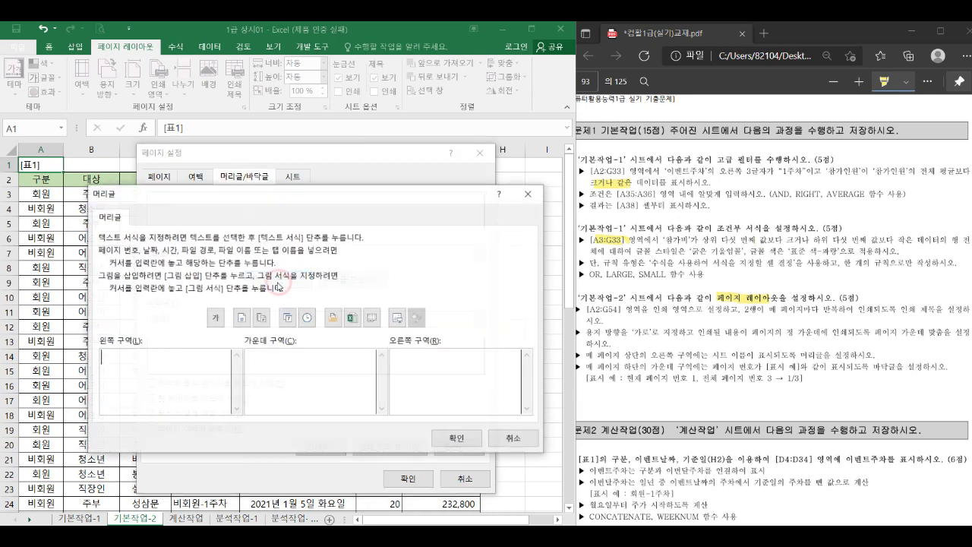
click(426, 365)
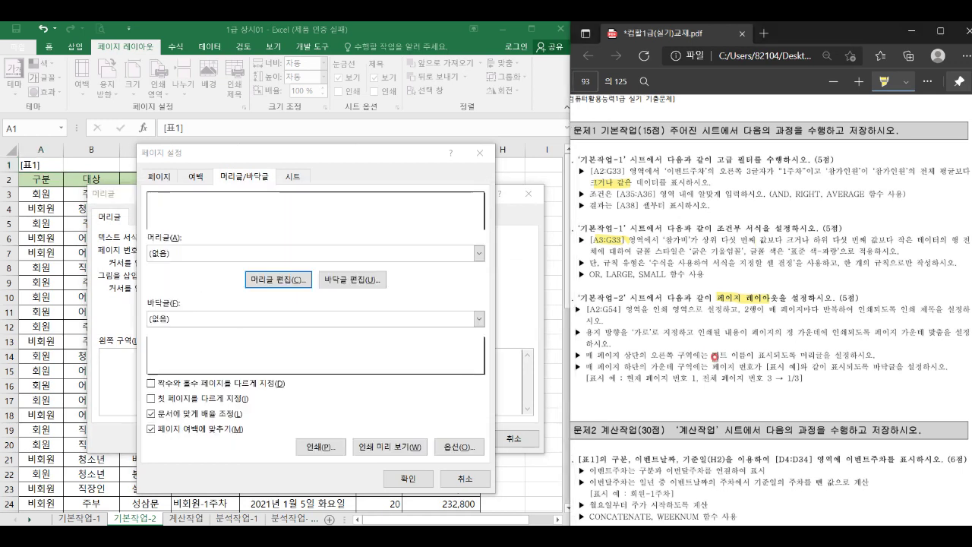
drag(711, 355, 751, 356)
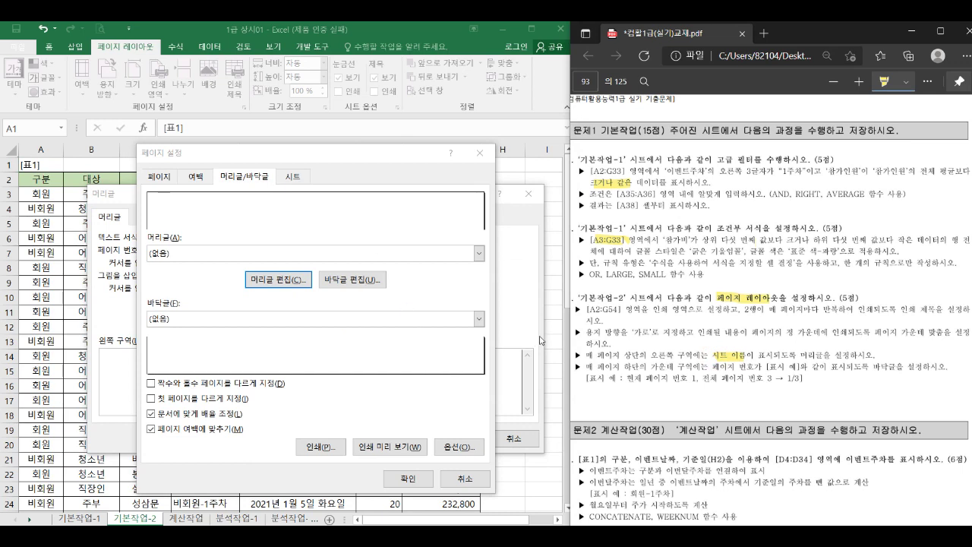
click(529, 309)
click(473, 376)
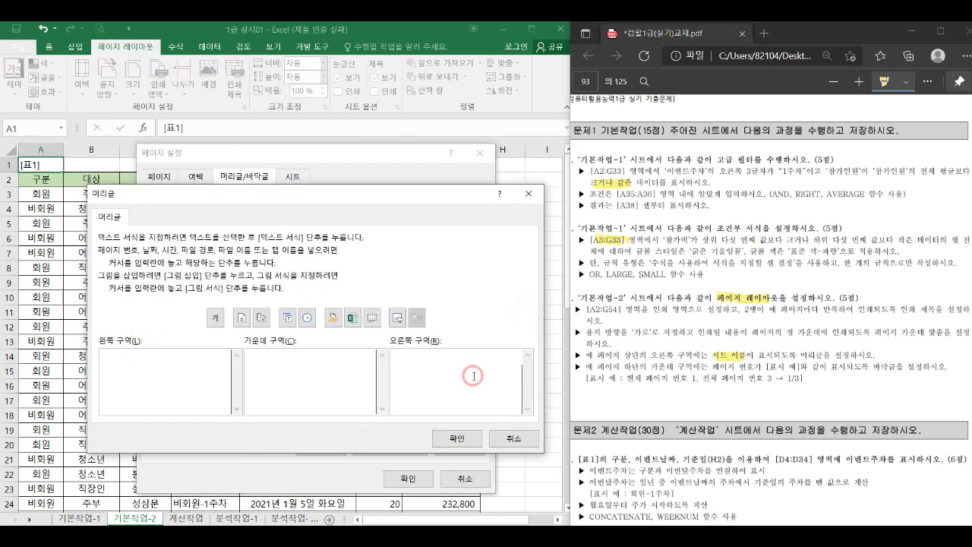
click(375, 320)
click(457, 439)
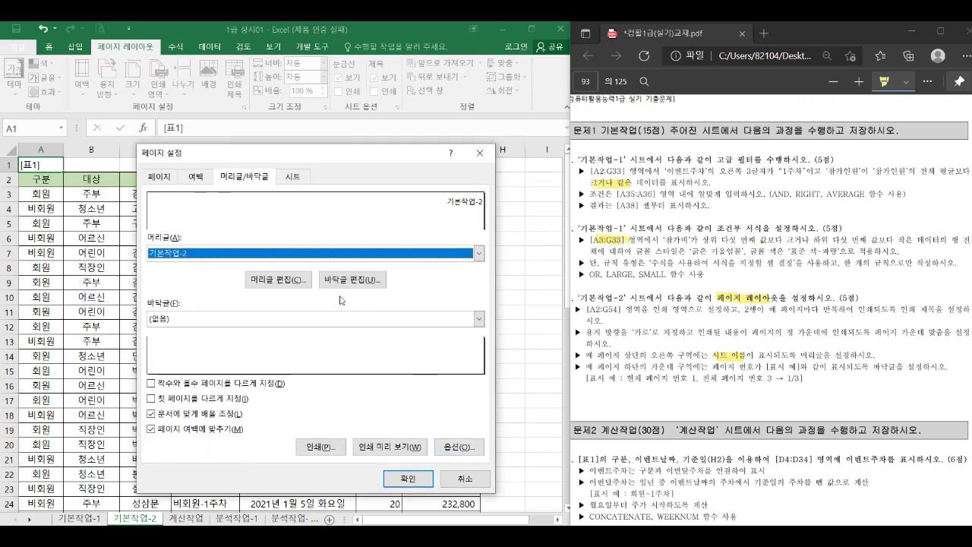
Highlight "1/3" in the PDF, set the centre footer to &[페이지 번호]/&[전체 페이지 수] and apply the page setup
click(353, 282)
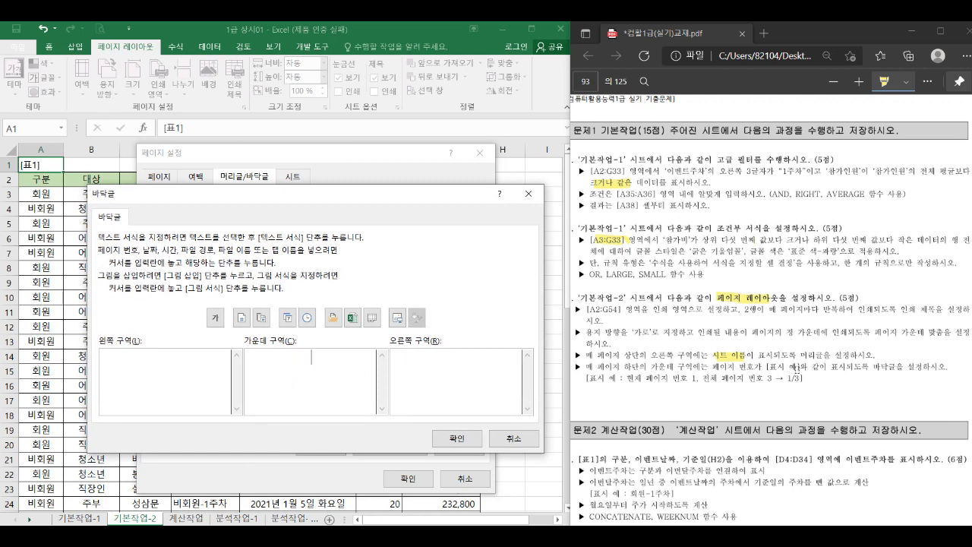
key(Escape)
drag(785, 382, 800, 382)
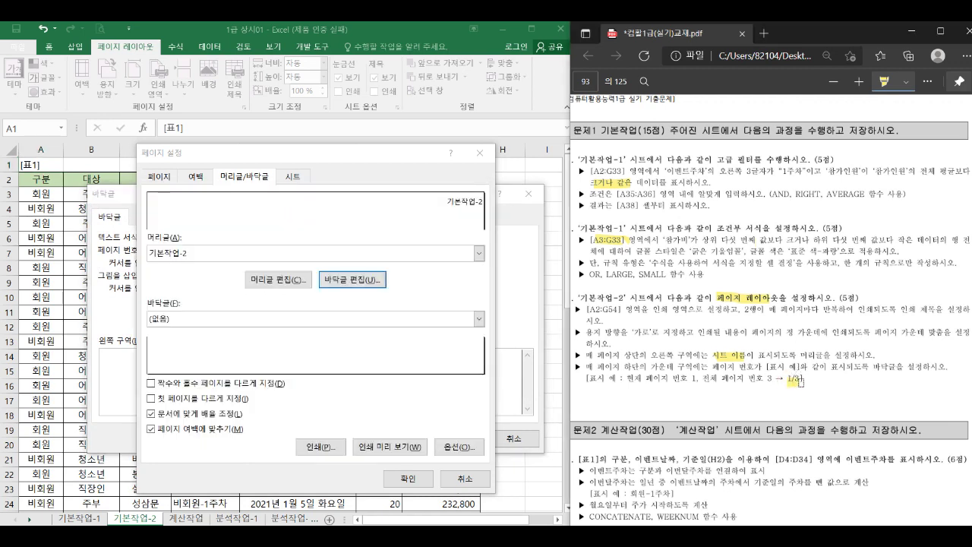
key(Return)
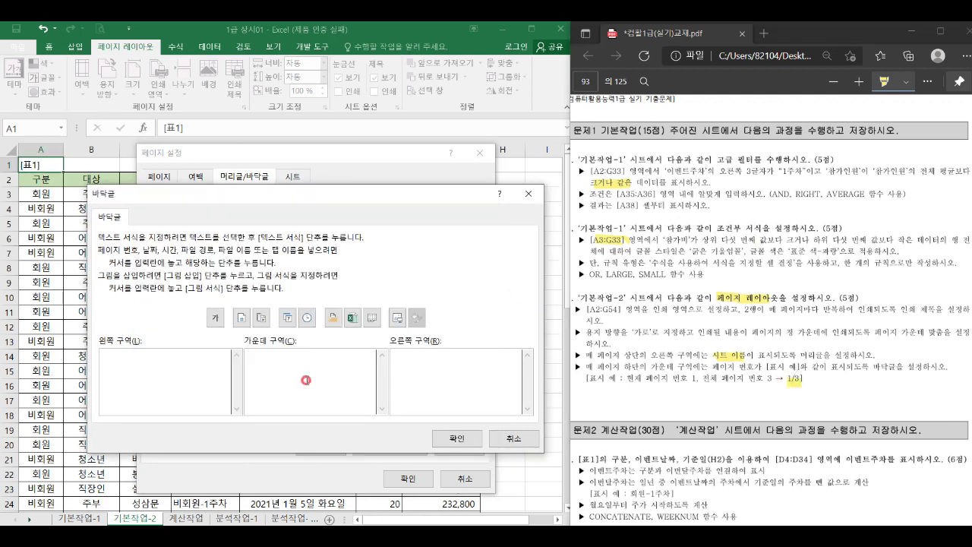
click(242, 319)
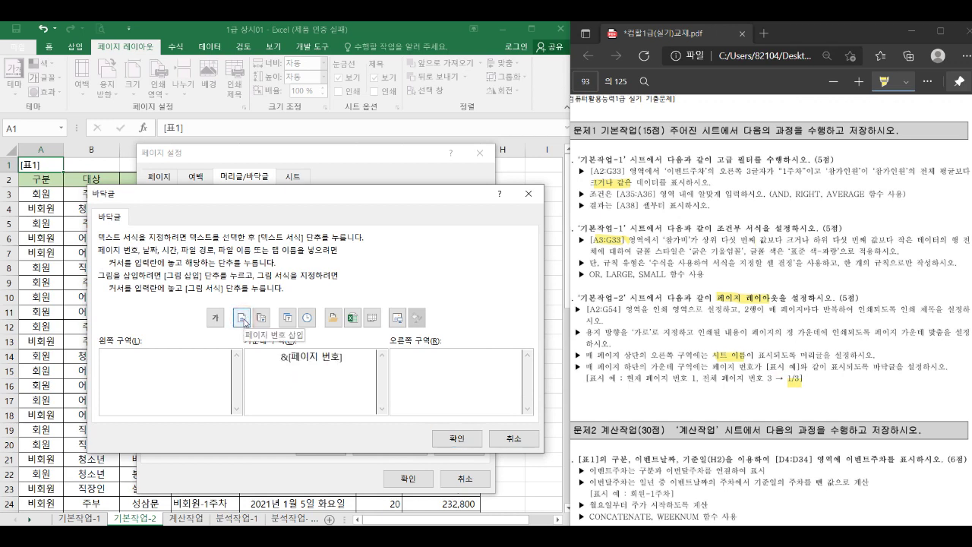
text(/)
click(263, 319)
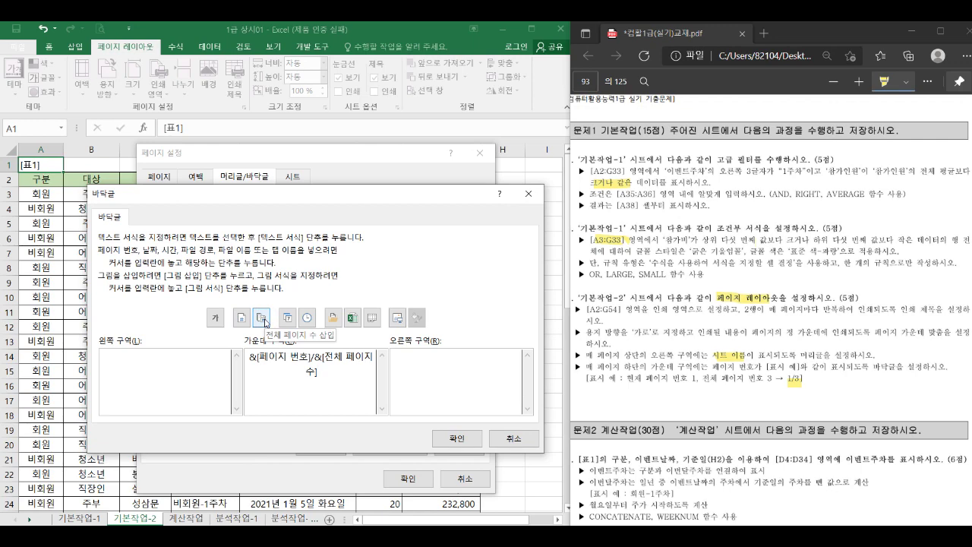
click(442, 436)
click(415, 480)
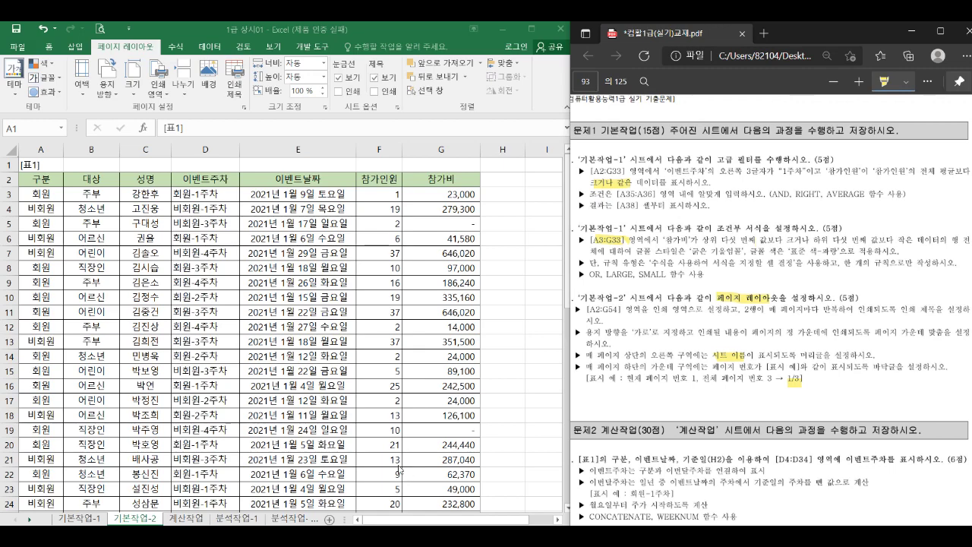
Open the 분석작업-1 sheet and highlight the file name "이벤트.accdb" in the PDF's 문제3 pivot table task
click(245, 519)
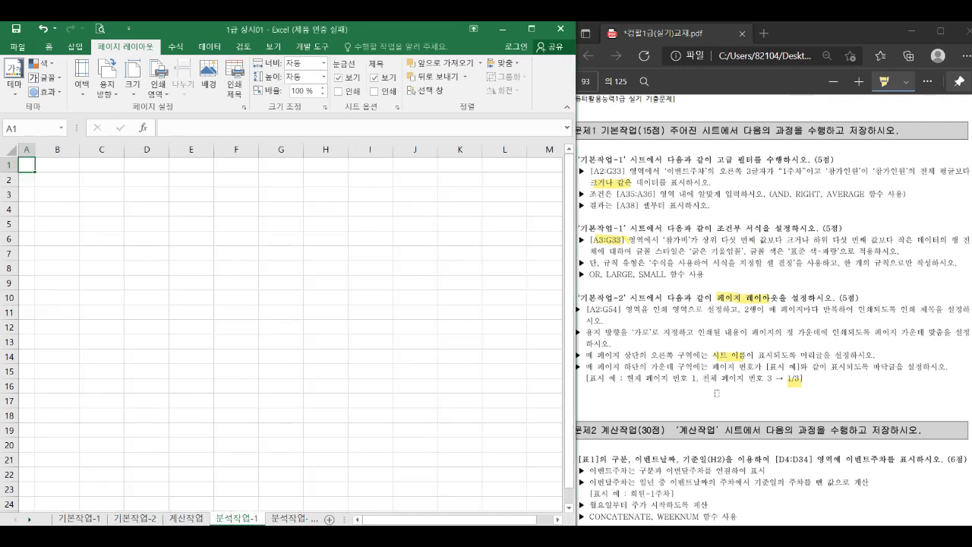
scroll(732, 354, down, 15)
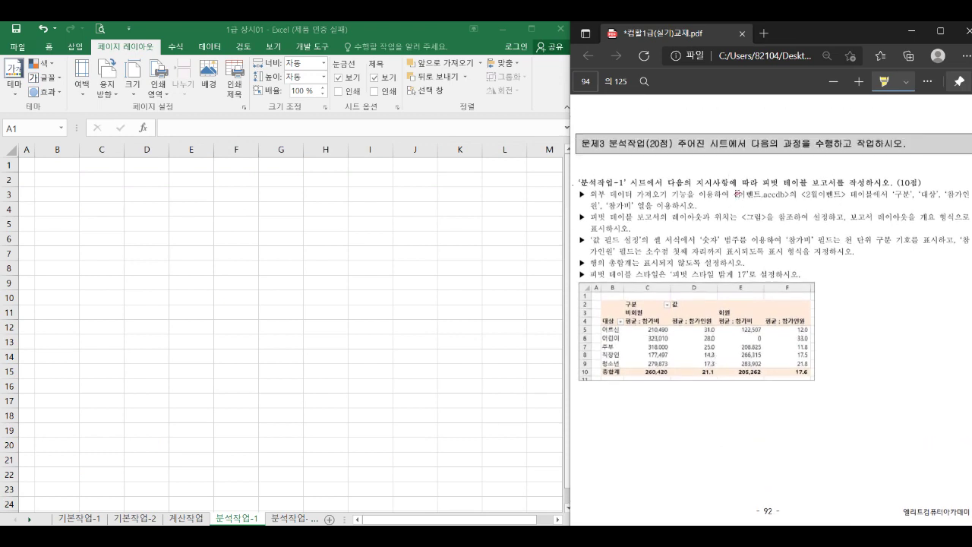
drag(737, 193, 789, 199)
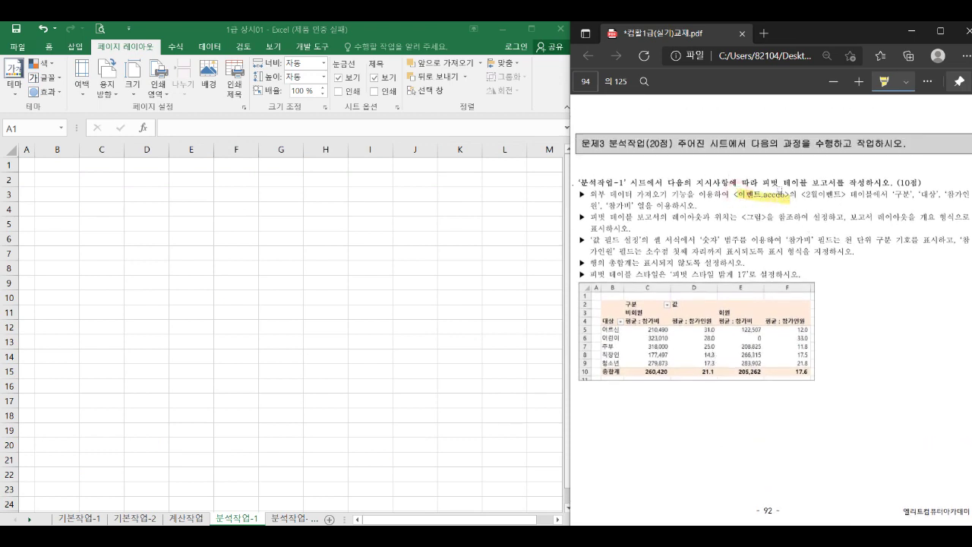
Start a Microsoft Query import using MS Access Database and choose 이벤트.accdb from the OA folder on drive C
click(57, 197)
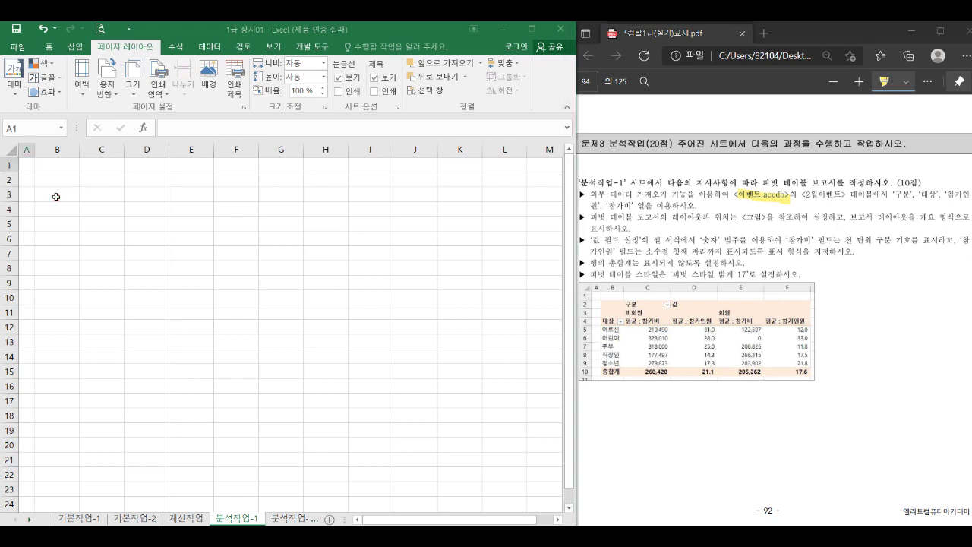
click(210, 47)
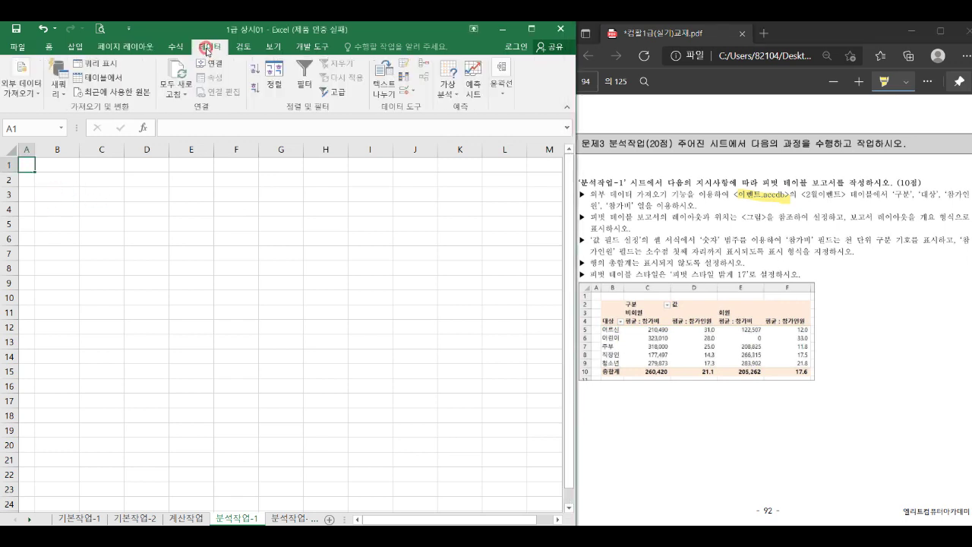
click(20, 86)
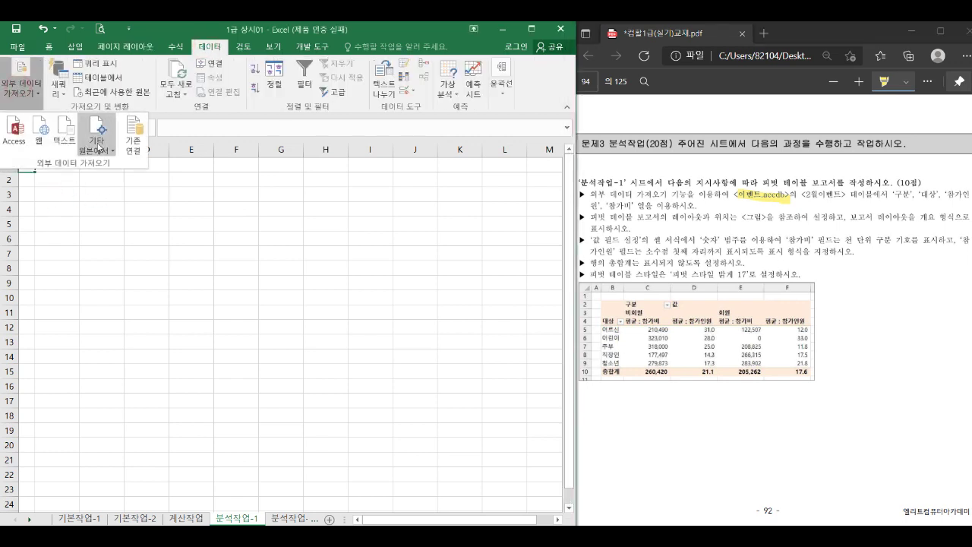
click(96, 139)
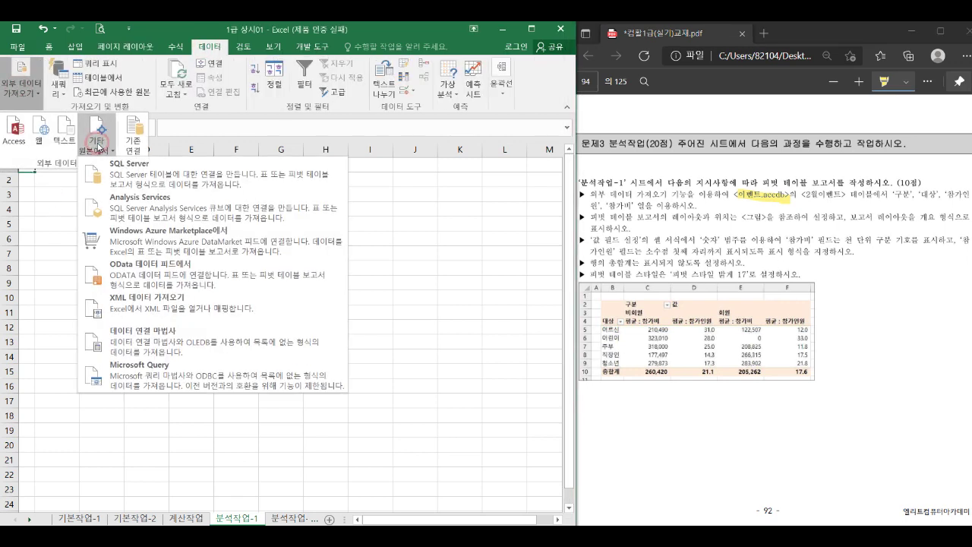
click(154, 376)
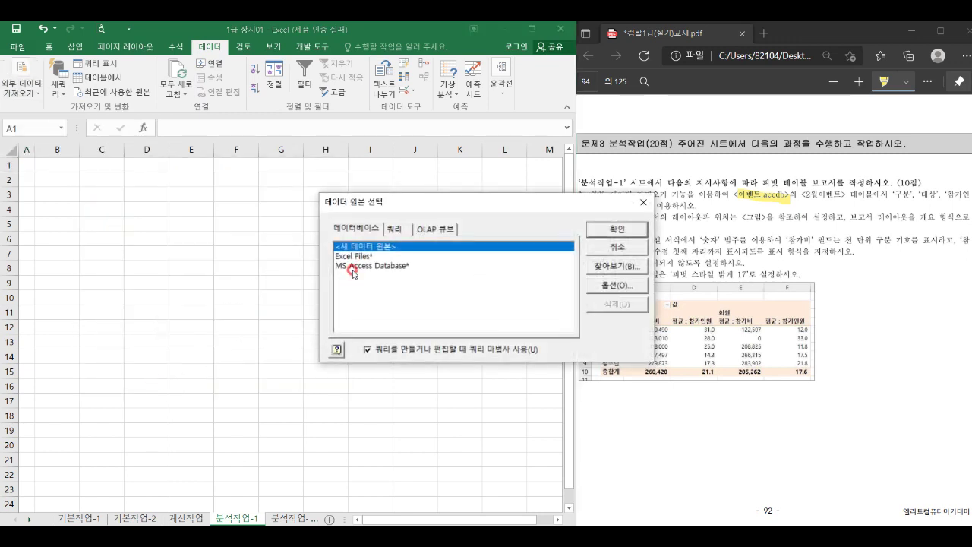
click(351, 269)
double_click(351, 269)
double_click(151, 89)
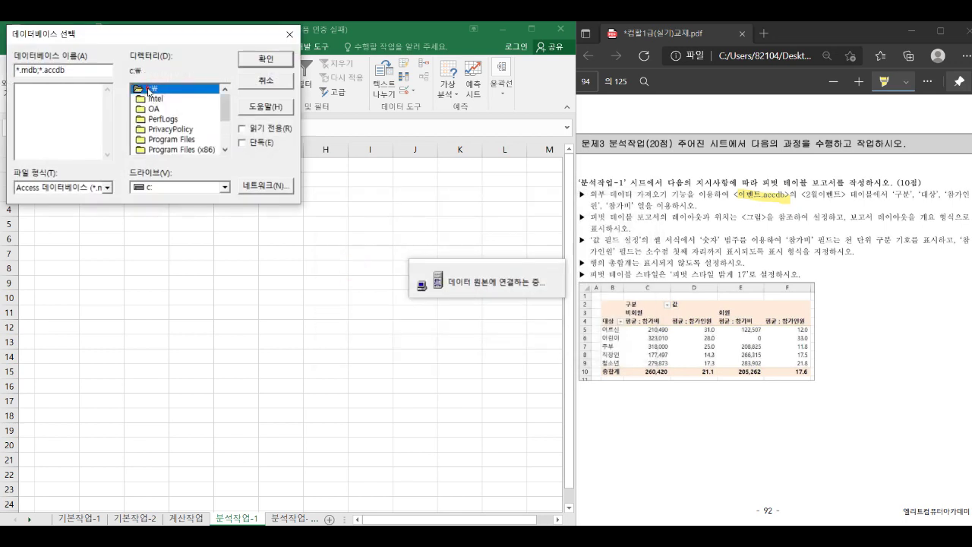
double_click(156, 110)
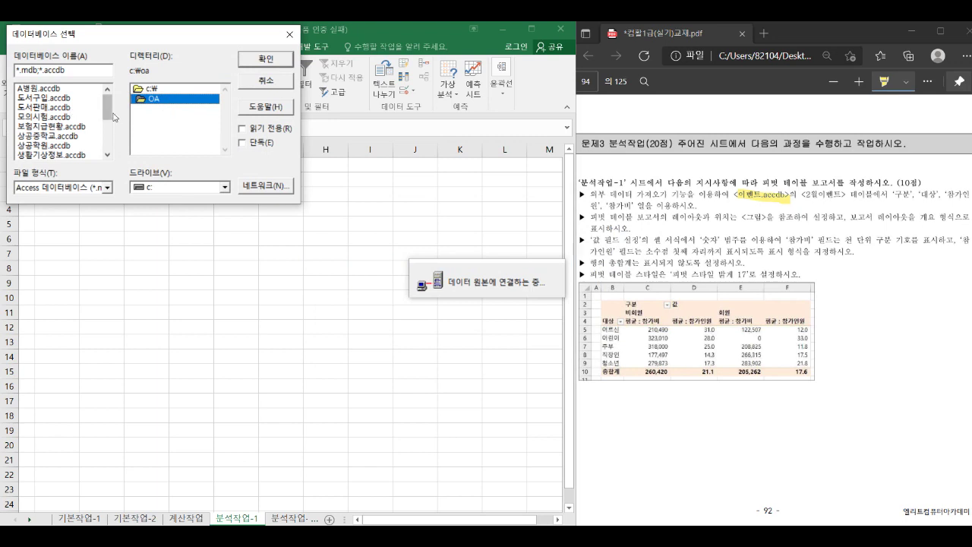
drag(107, 107, 107, 155)
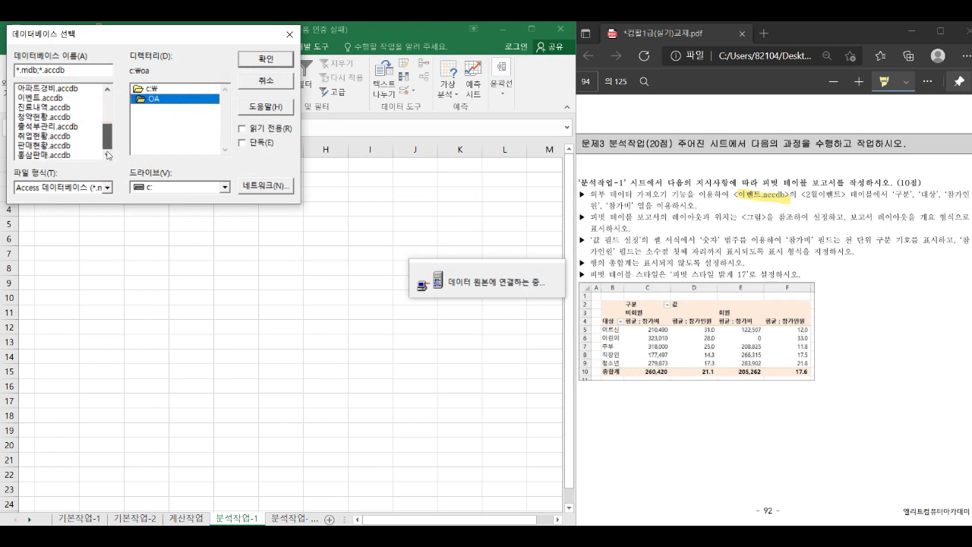
double_click(56, 98)
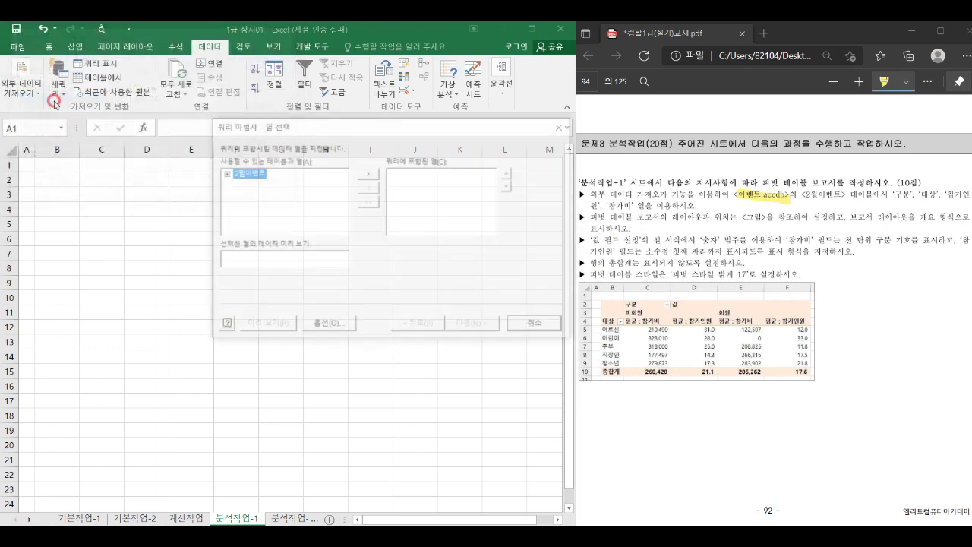
Include the columns 구분, 대상, 참가인원 and 참가비 of the 2월이벤트 table in the query and return the data to Excel unfiltered and unsorted
click(224, 174)
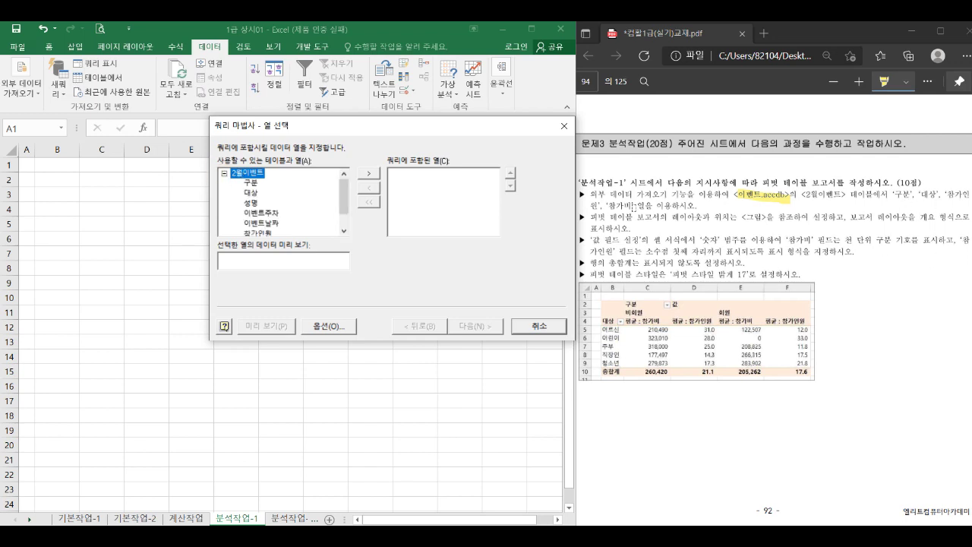
double_click(251, 183)
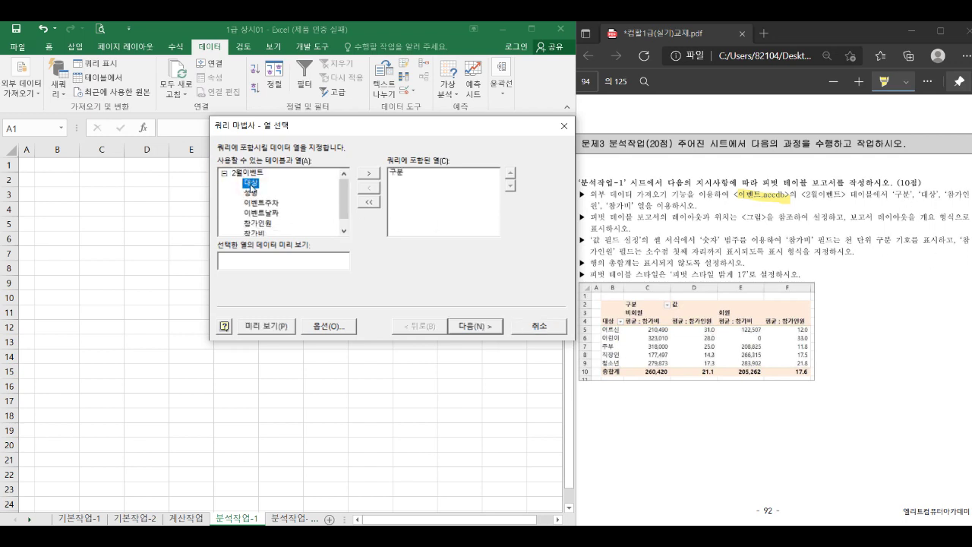
double_click(252, 183)
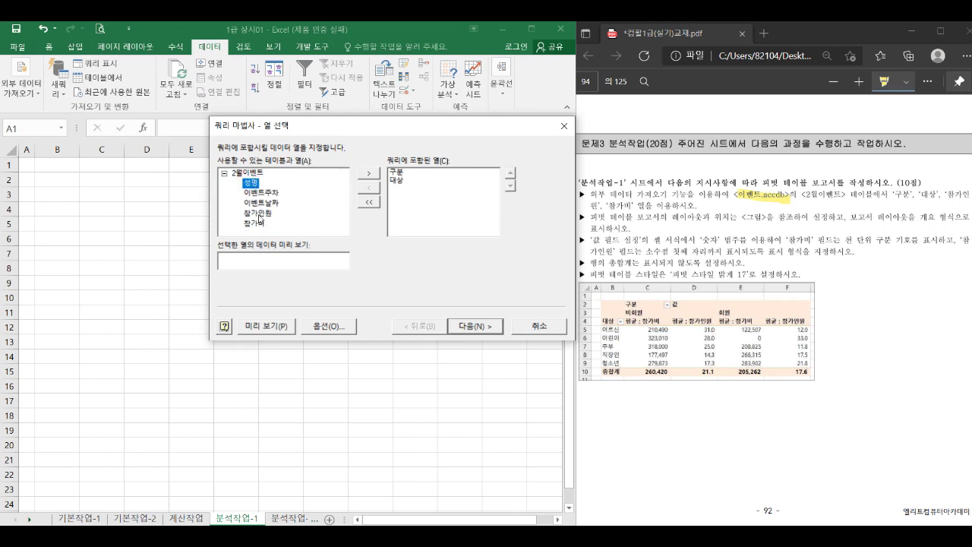
double_click(258, 215)
double_click(257, 215)
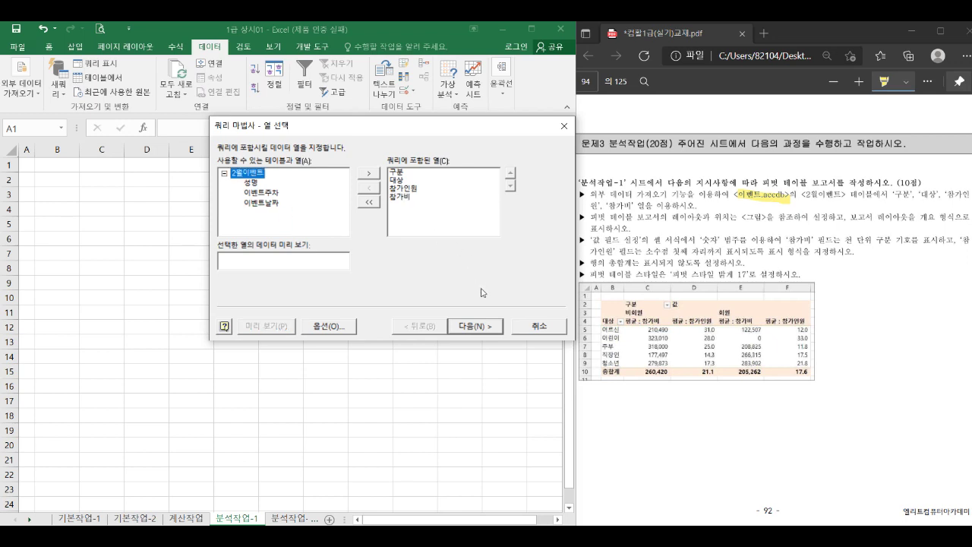
click(475, 326)
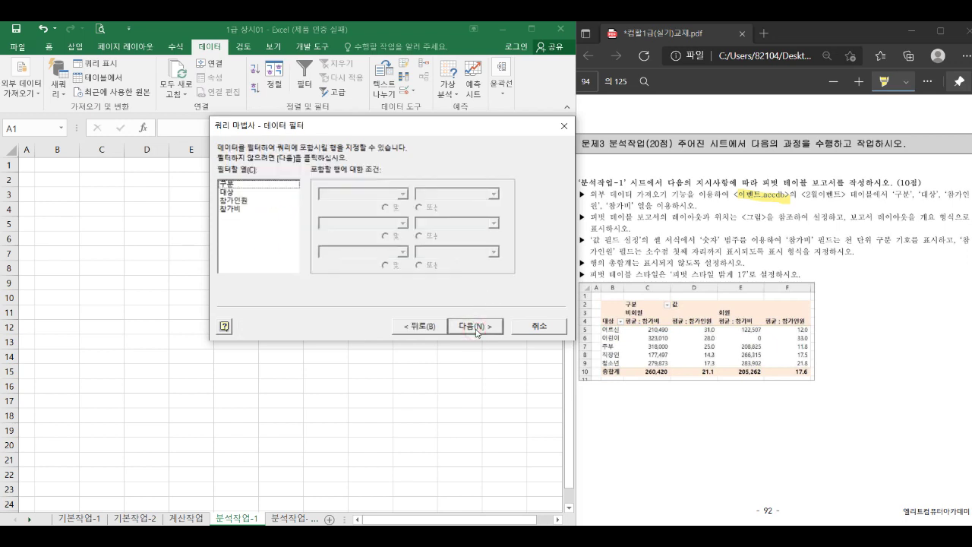
click(477, 331)
click(476, 331)
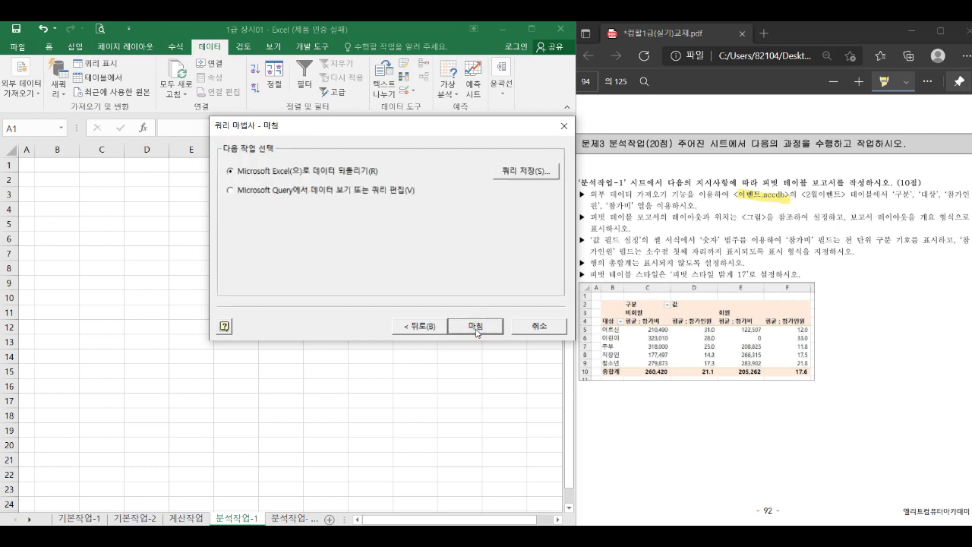
click(476, 331)
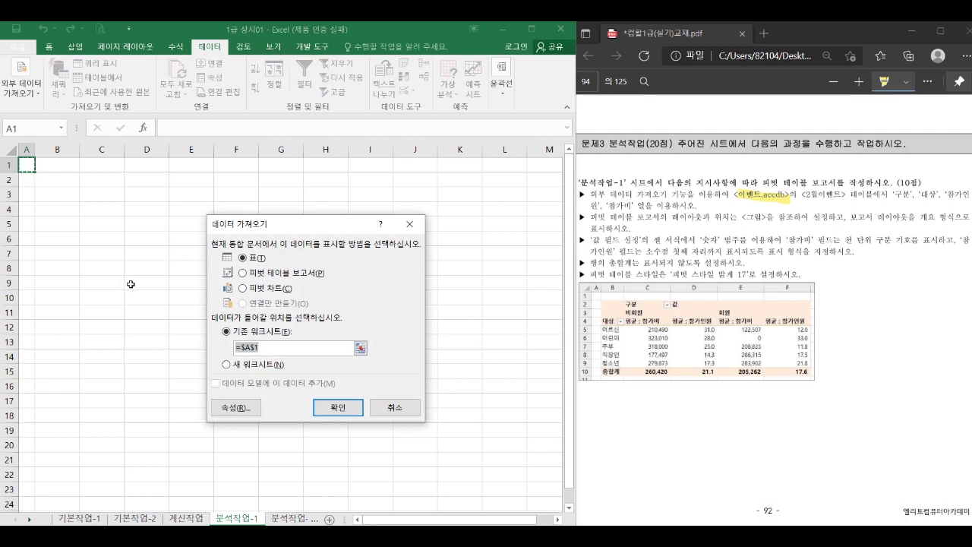
Import the query data as a pivot table report (피벗 테이블 보고서) placed at cell B2 of the 분석작업-1 sheet
click(55, 180)
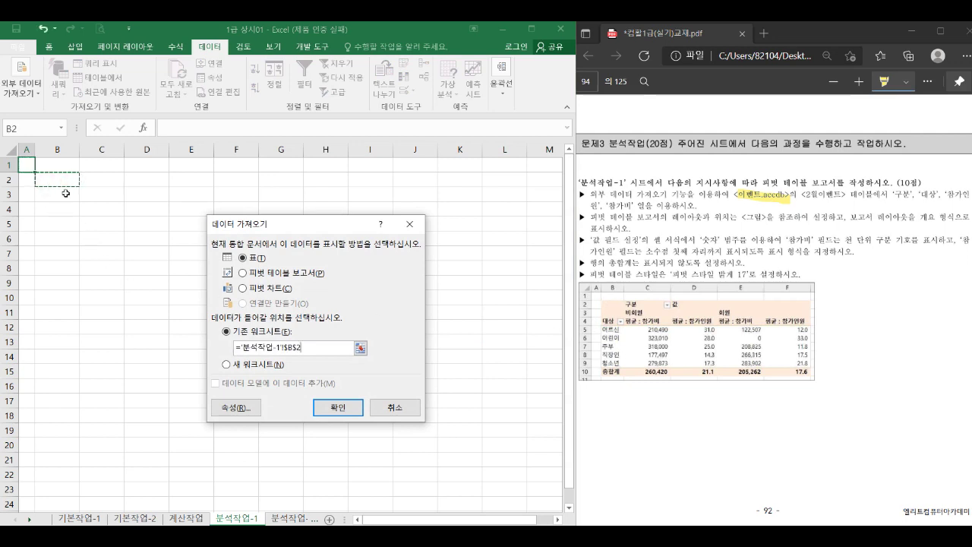
click(251, 275)
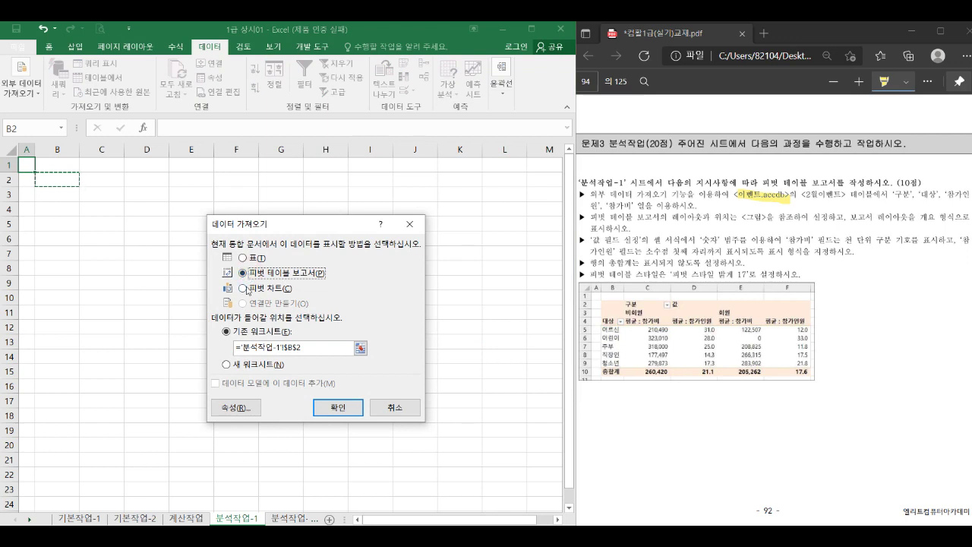
click(331, 411)
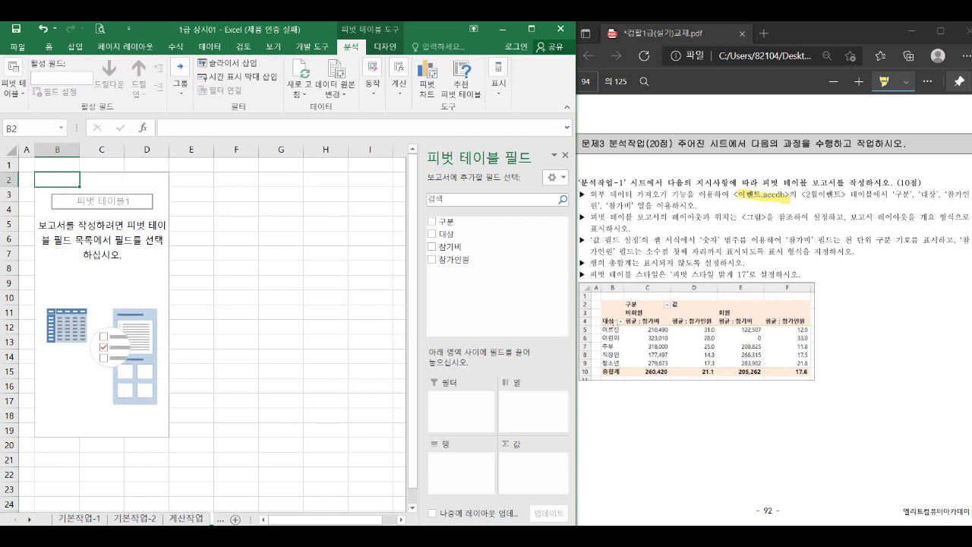
Lay out the pivot table with 대상 in the rows, 구분 in the columns, and 참가비 and 참가인원 as values
drag(445, 234, 462, 471)
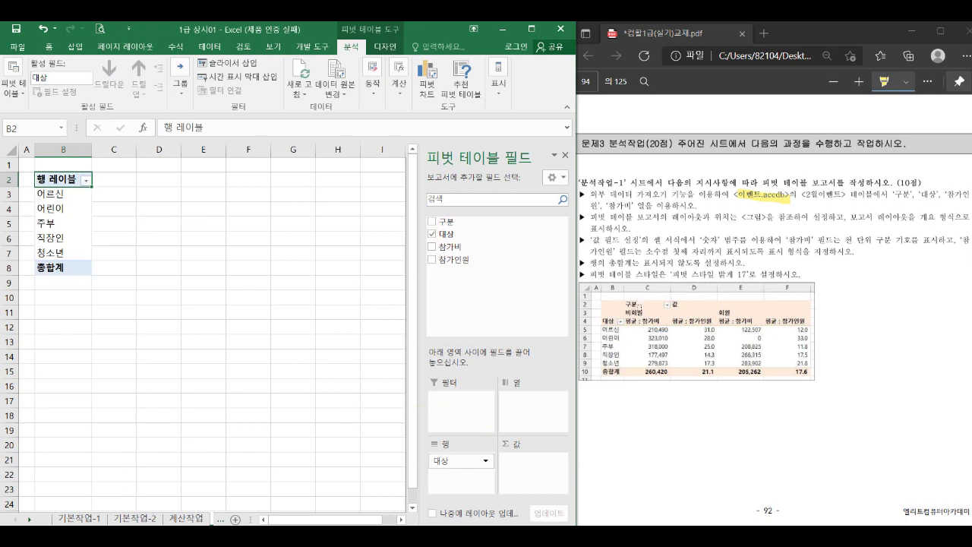
drag(450, 222, 536, 416)
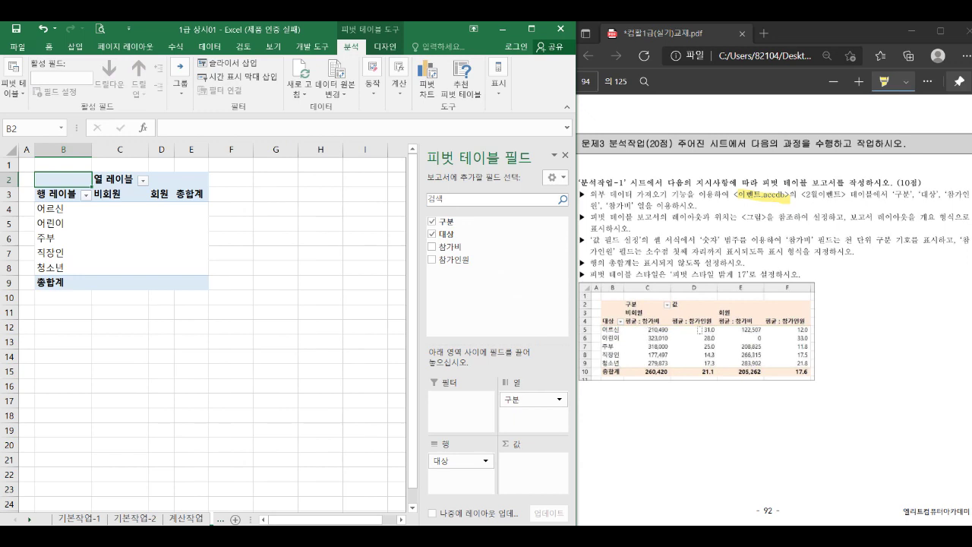
drag(467, 245, 537, 479)
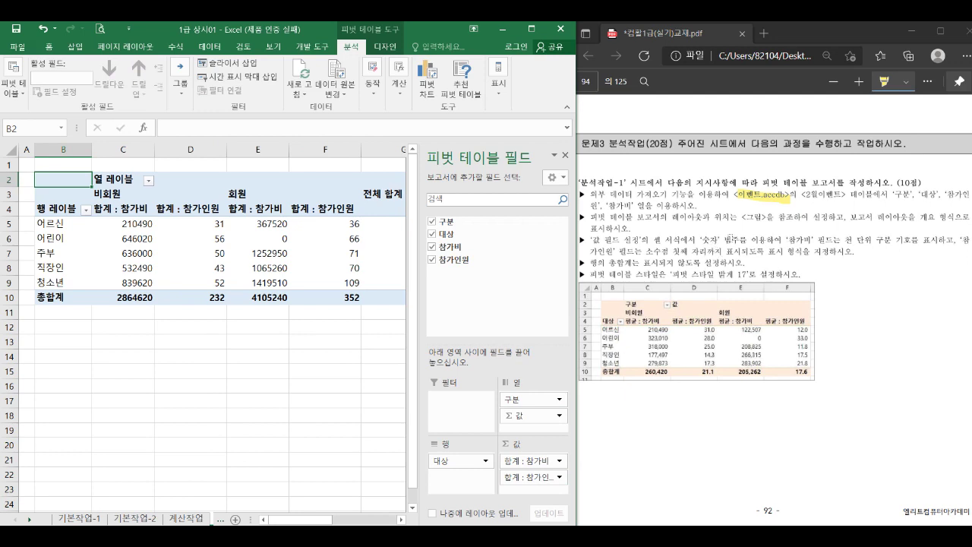
Highlight "숫자" and "소수점 첫째" in the PDF, and summarize 참가비 by 평균 in 숫자 format with the 1000 단위 구분 기호
drag(723, 240, 703, 240)
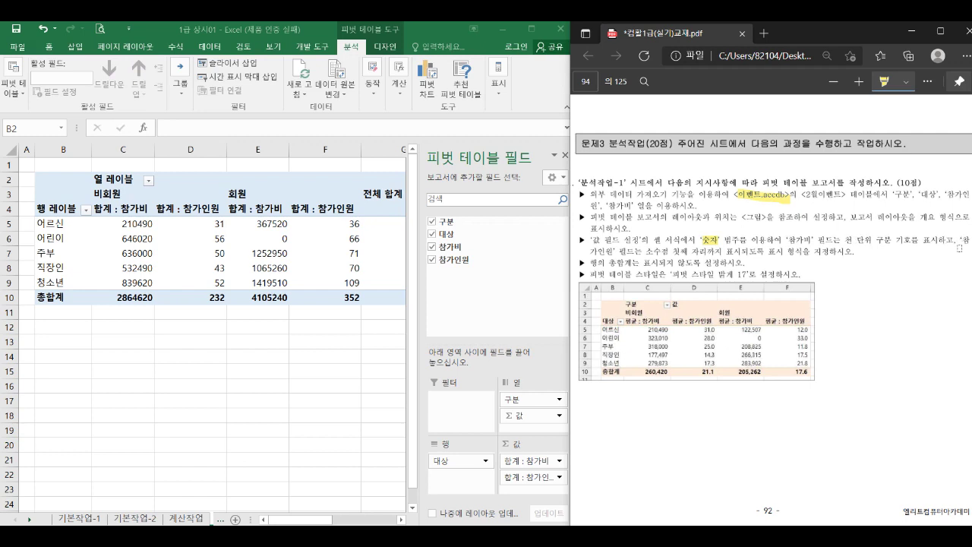
drag(647, 252, 688, 252)
double_click(122, 210)
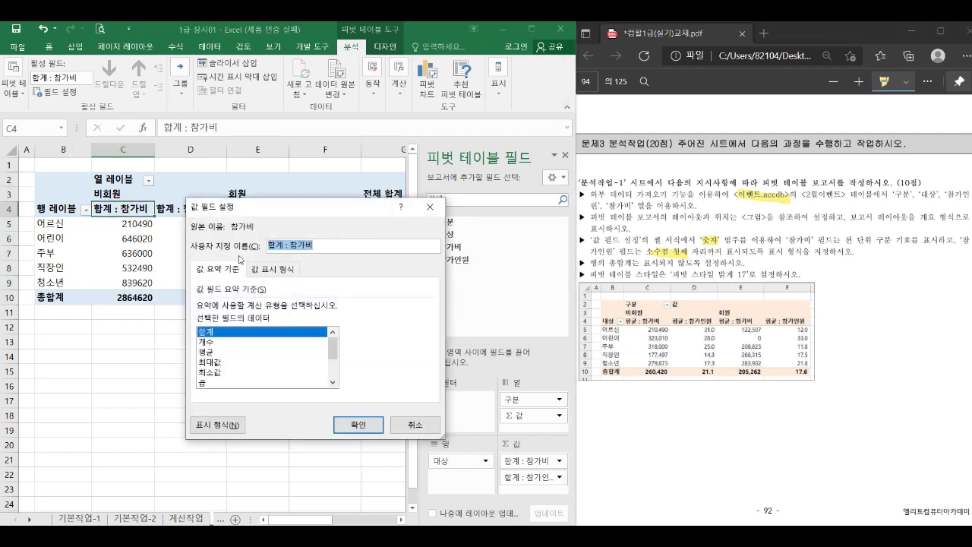
click(223, 353)
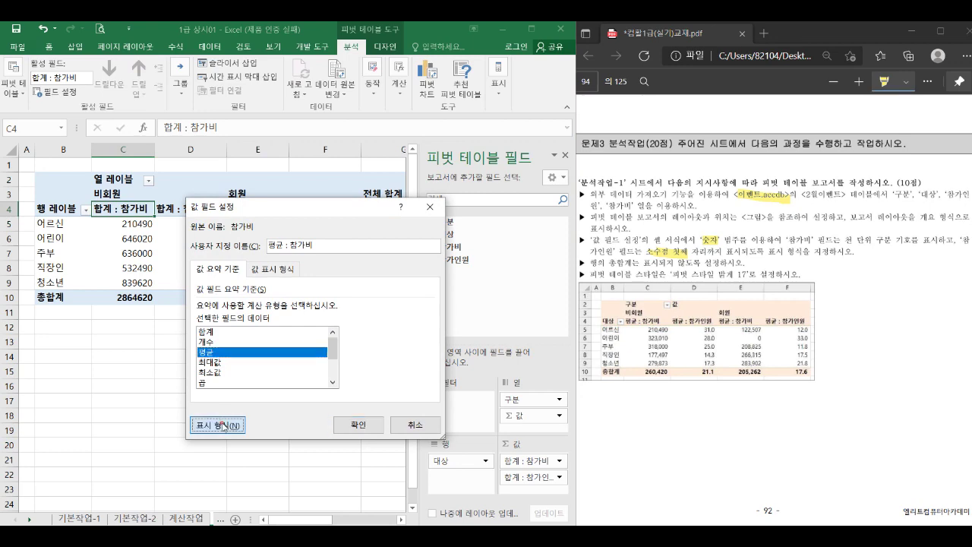
click(216, 425)
click(170, 219)
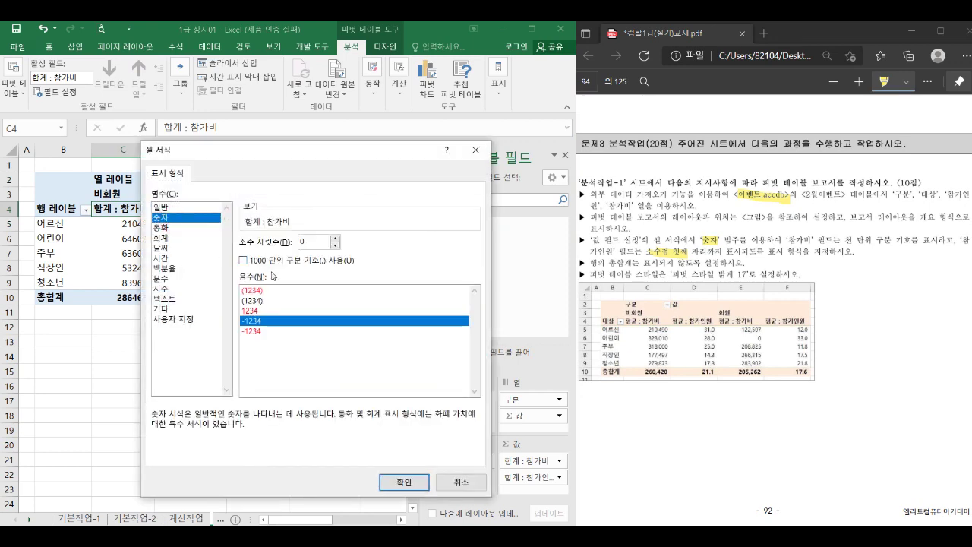
click(272, 261)
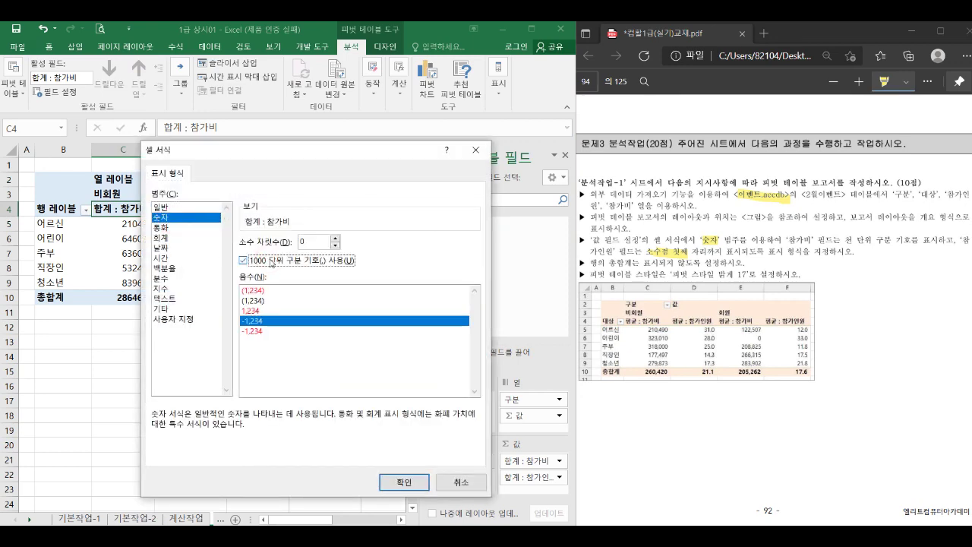
click(404, 482)
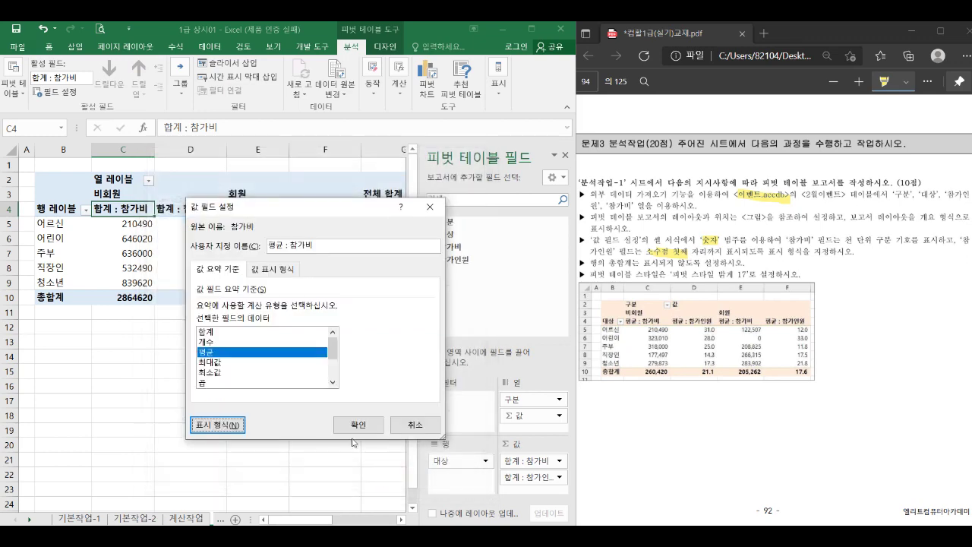
click(355, 427)
Summarize the 참가인원 value field by 평균 and format it as 숫자 with 1 decimal place
click(199, 213)
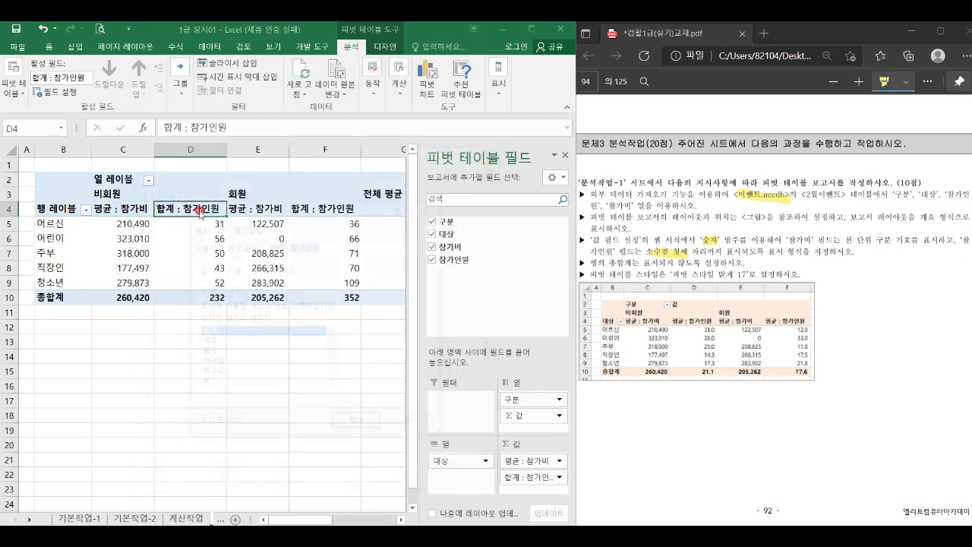
click(209, 353)
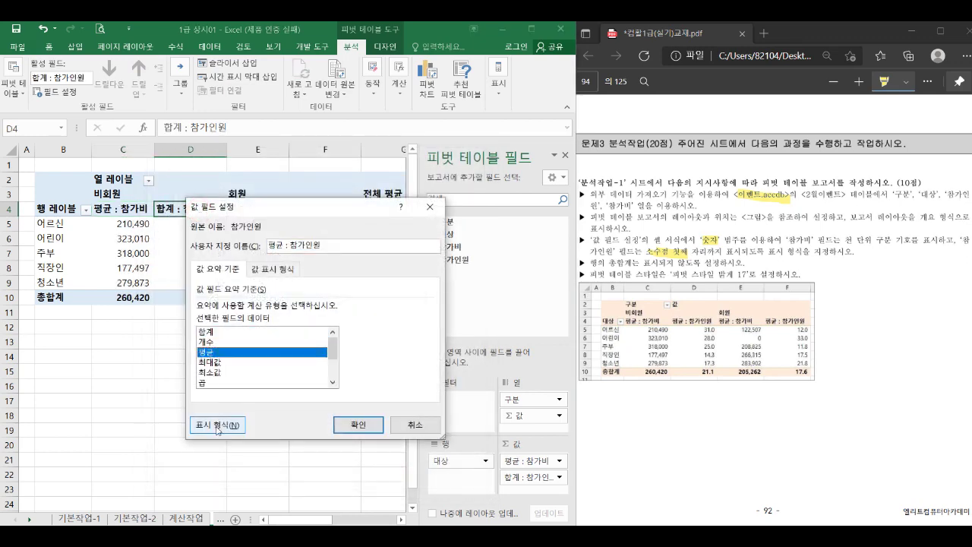
click(218, 425)
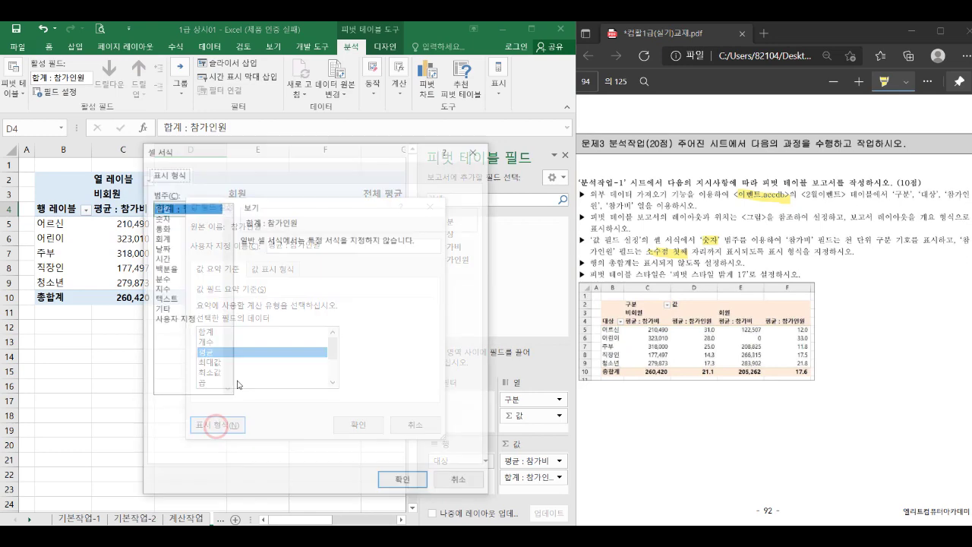
click(181, 218)
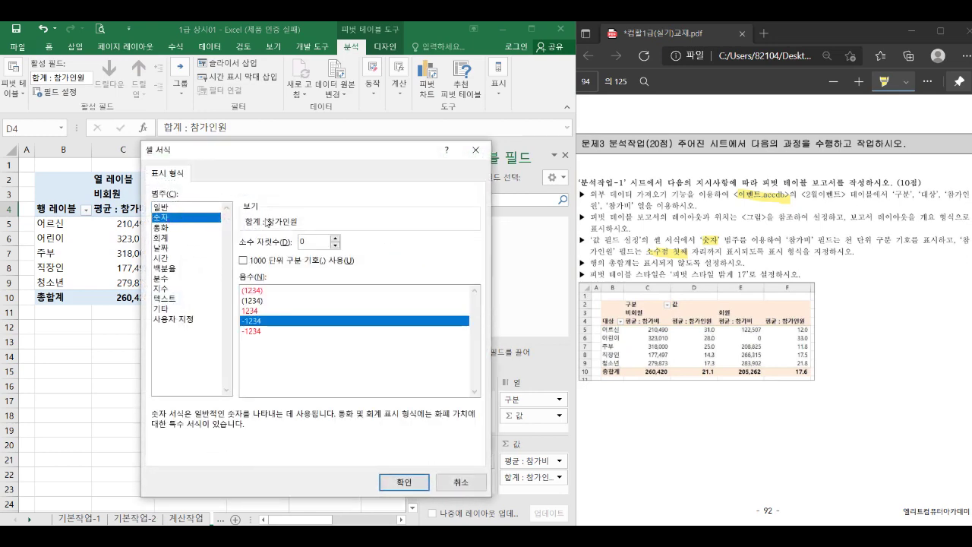
click(335, 240)
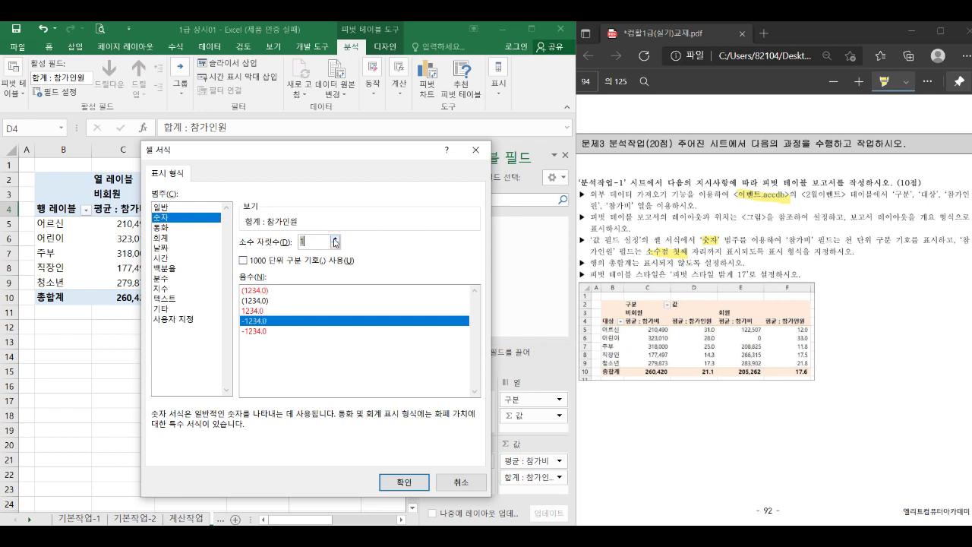
click(403, 481)
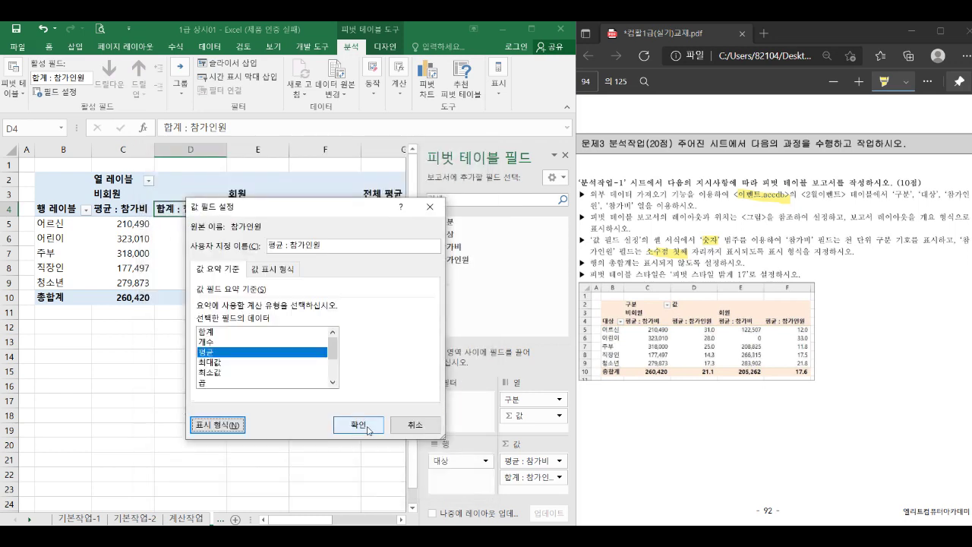
click(367, 427)
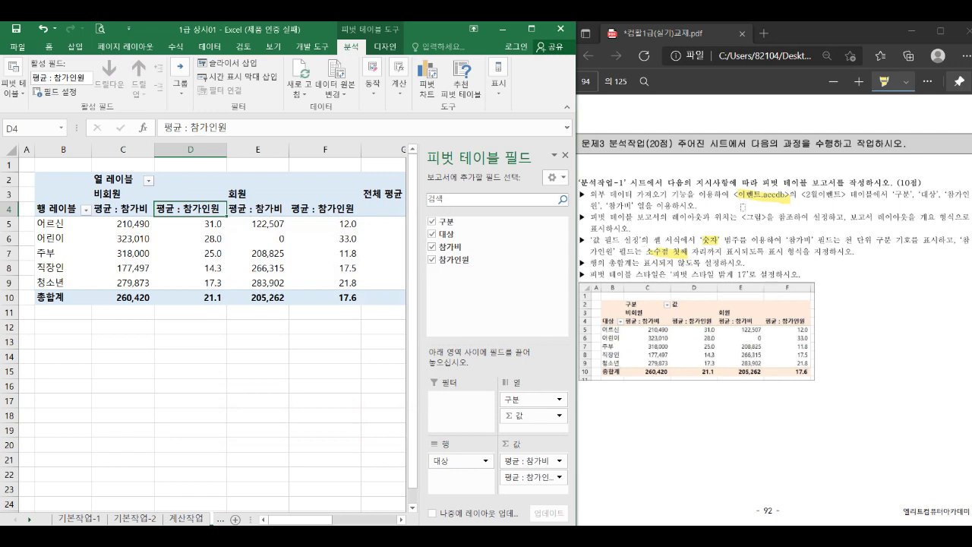
Highlight "개요 형식" in the PDF task and set the pivot table's report layout to outline form (개요 형식으로 표시)
drag(914, 217, 950, 217)
click(385, 46)
click(74, 83)
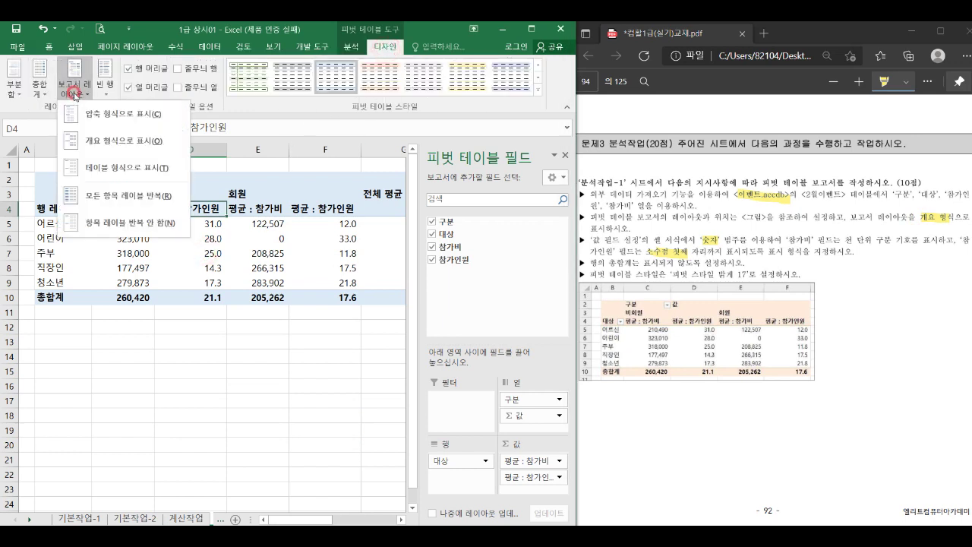
click(98, 141)
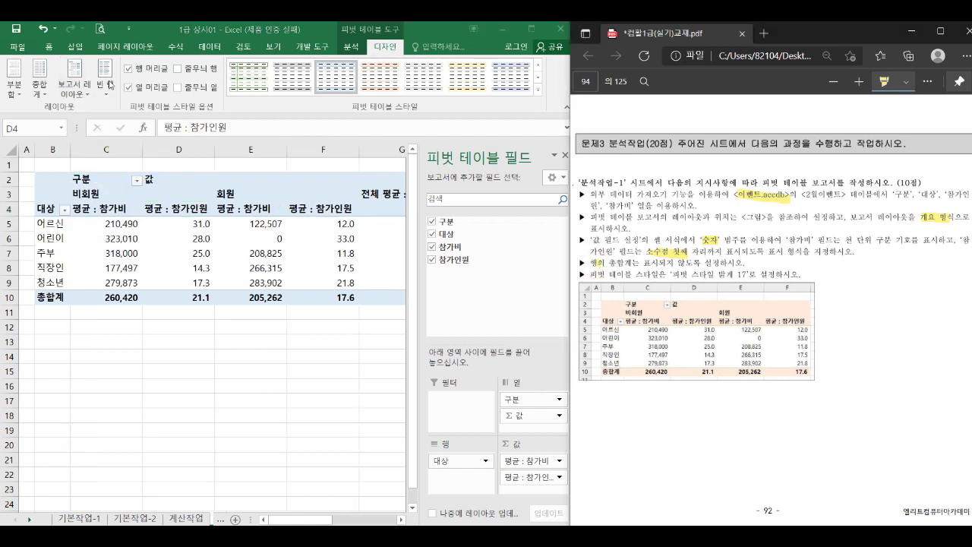
Show grand totals for columns only (열의 총합계만 설정) and apply the orange pivot style 피벗 스타일 밝게 17
click(36, 89)
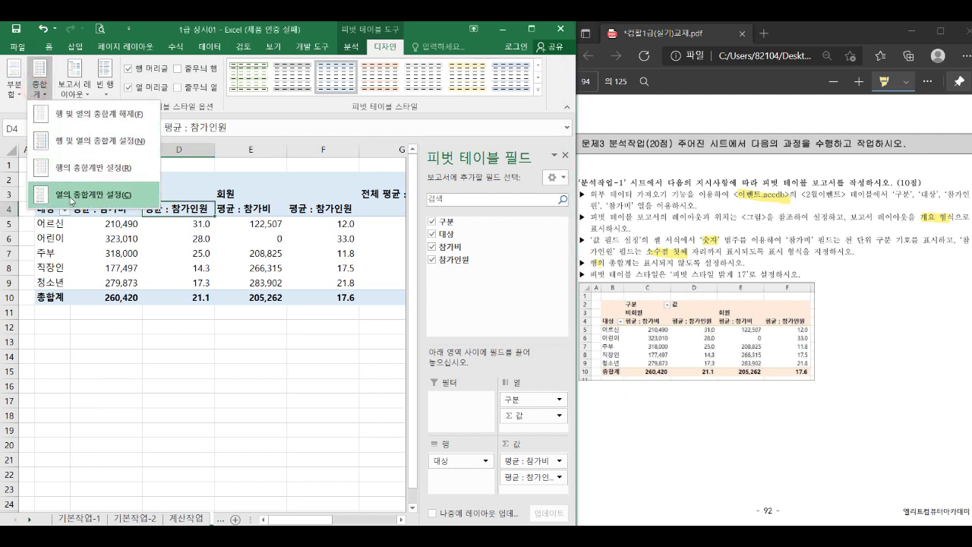
click(71, 201)
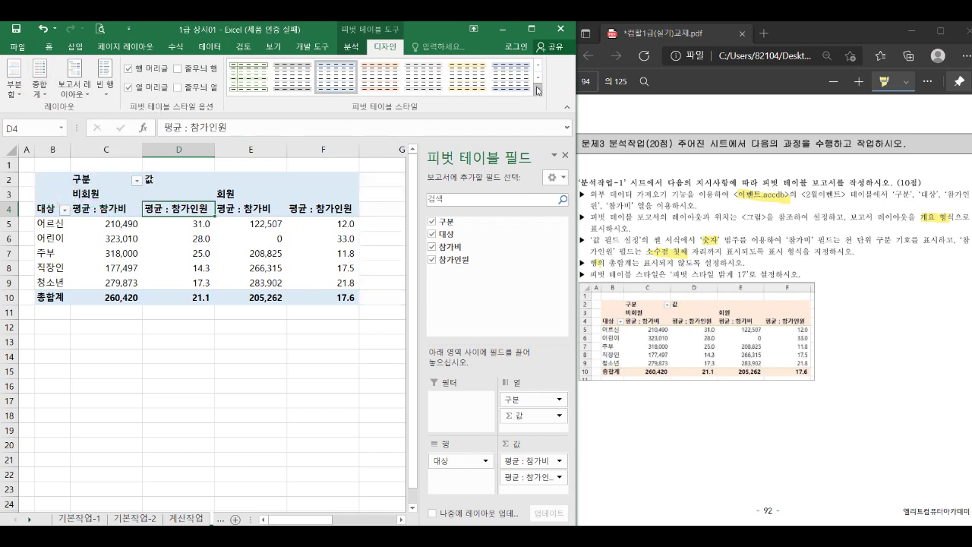
click(537, 89)
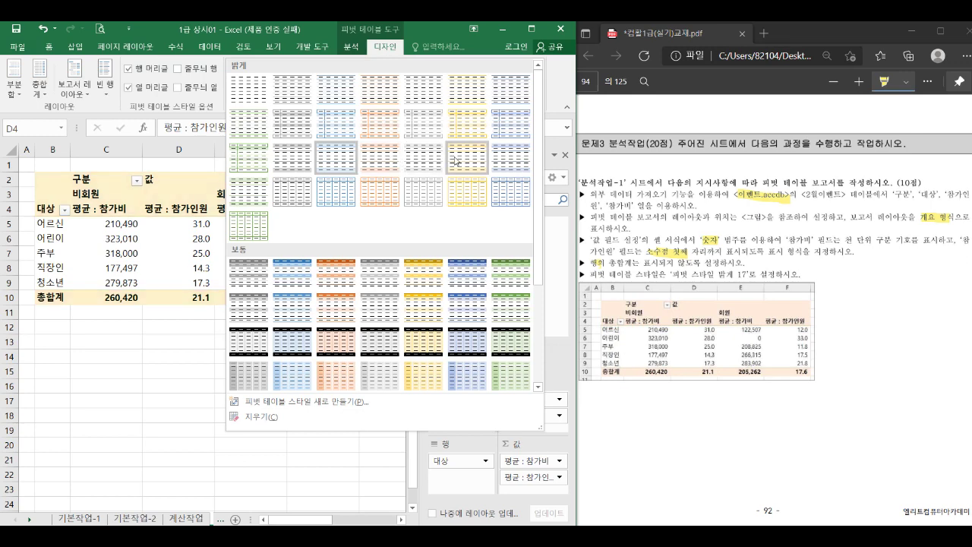
click(391, 161)
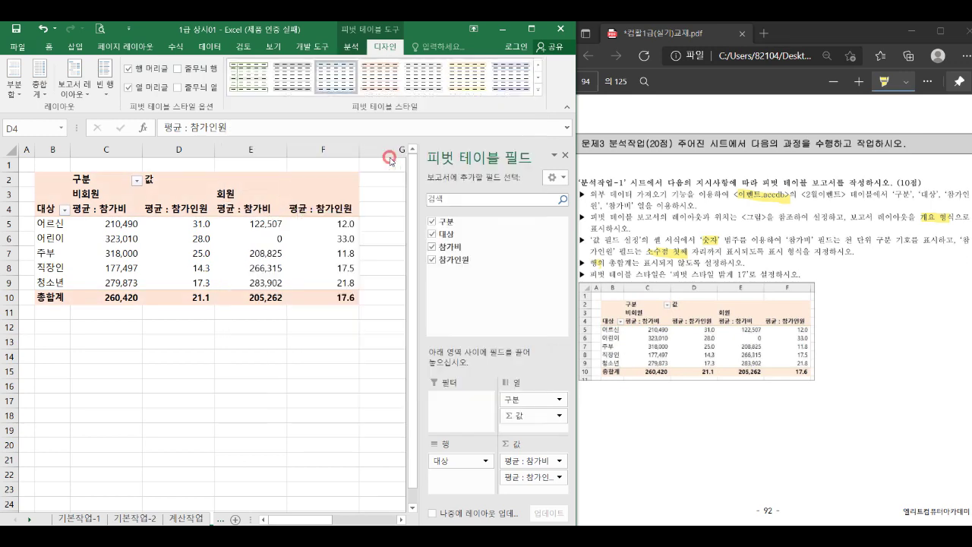
click(319, 384)
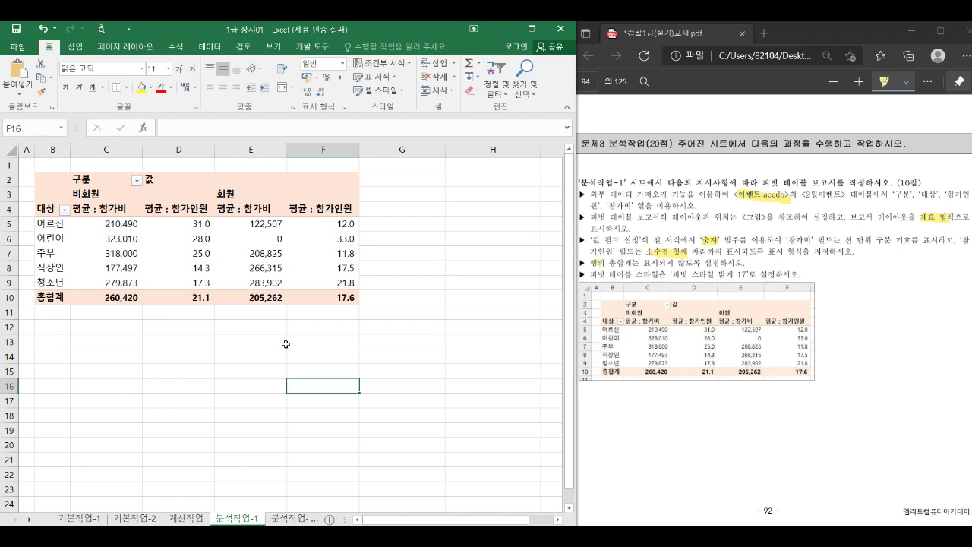
Open the 분석작업-2 sheet and highlight its PDF requirements: range E4:E9, the "@" condition, the "영문" input mode and the SEARCH function
click(291, 521)
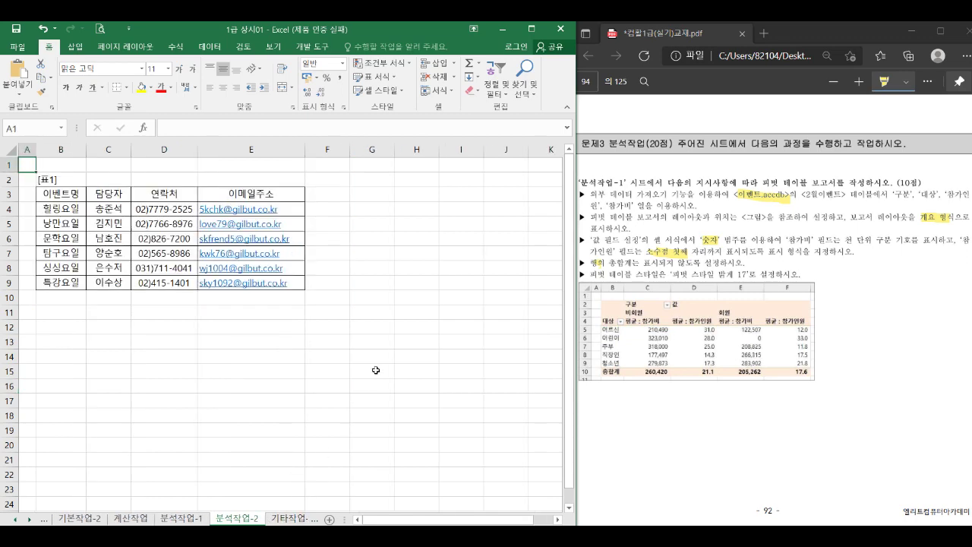
click(694, 433)
scroll(693, 433, down, 10)
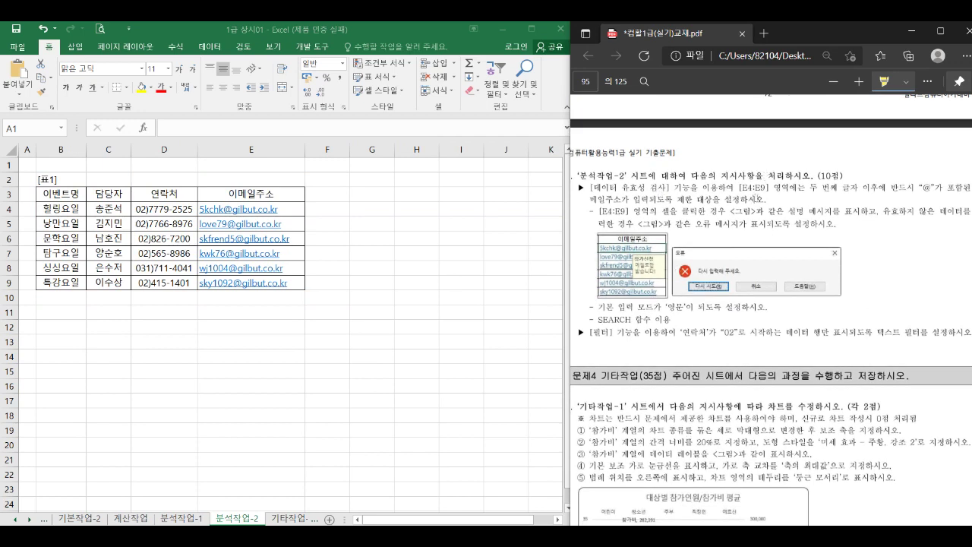
drag(731, 186, 750, 187)
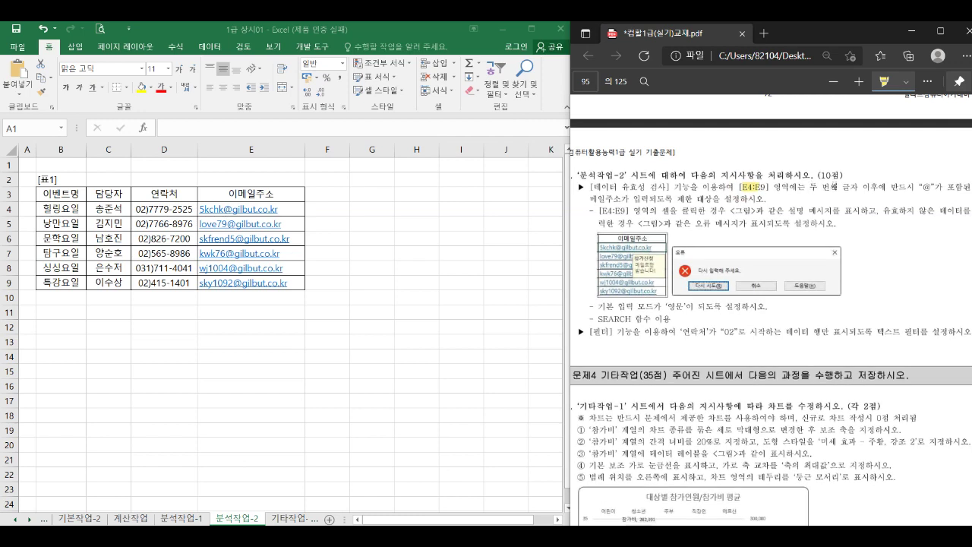
drag(864, 190, 958, 189)
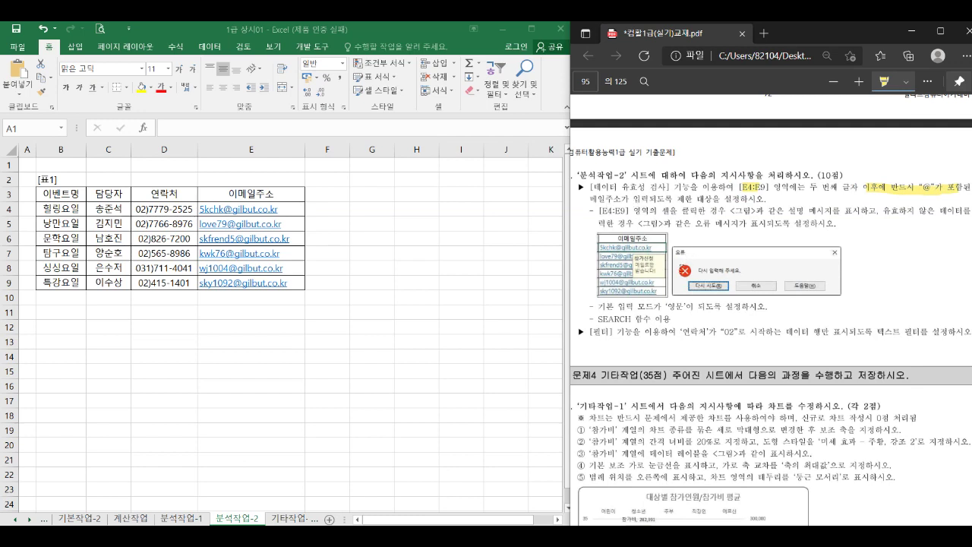
drag(603, 307, 681, 307)
drag(599, 319, 637, 320)
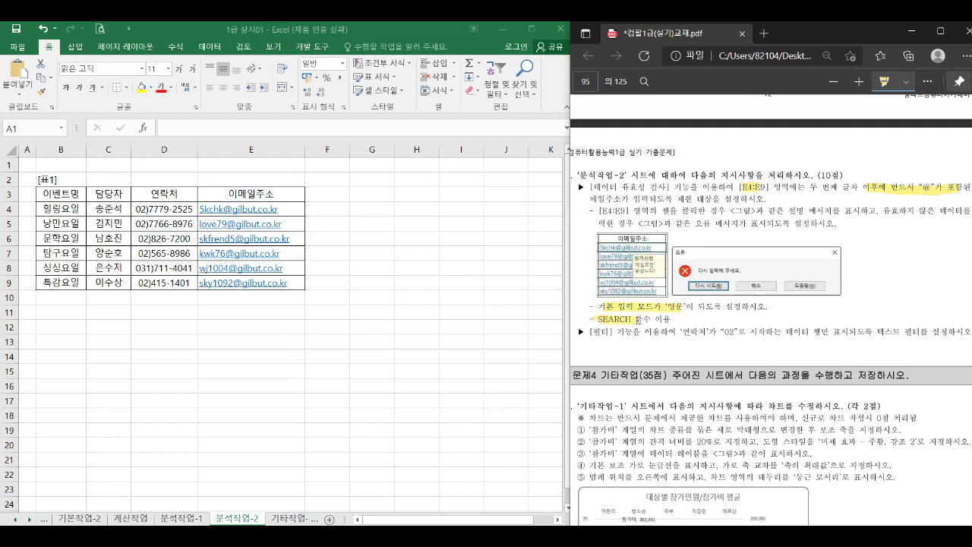
Enter the test formula =SEARCH("@",E4) in cell E12 of the 분석작업-2 sheet
click(221, 334)
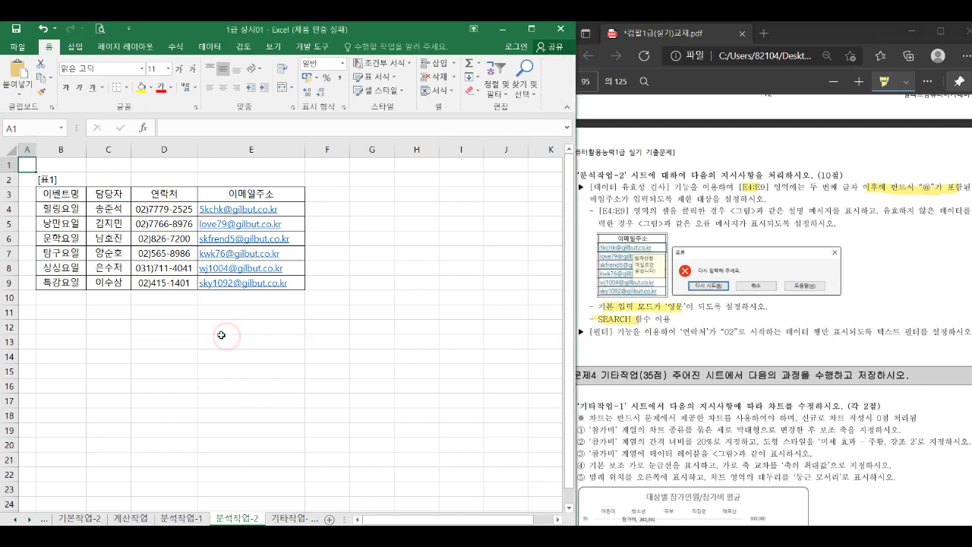
text(=)
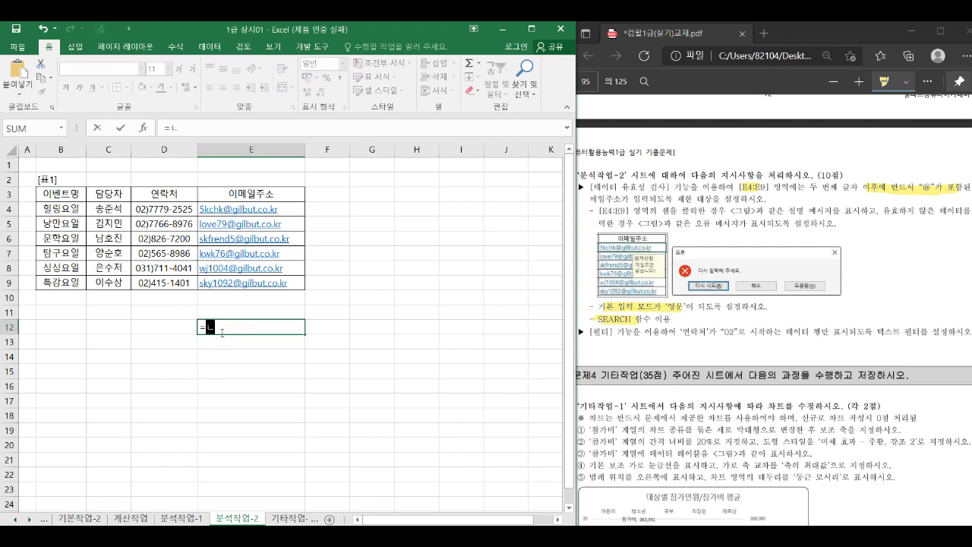
text(se)
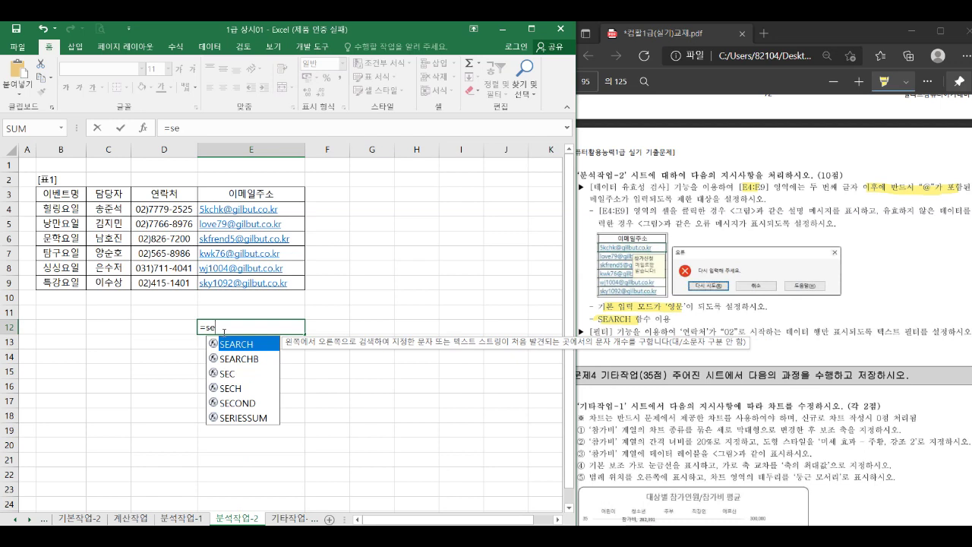
key(Tab)
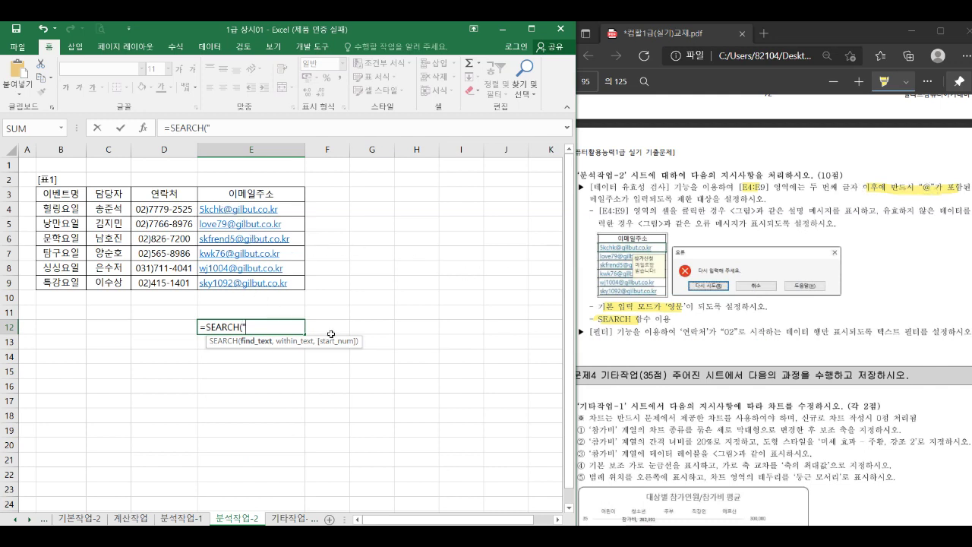
text(@",)
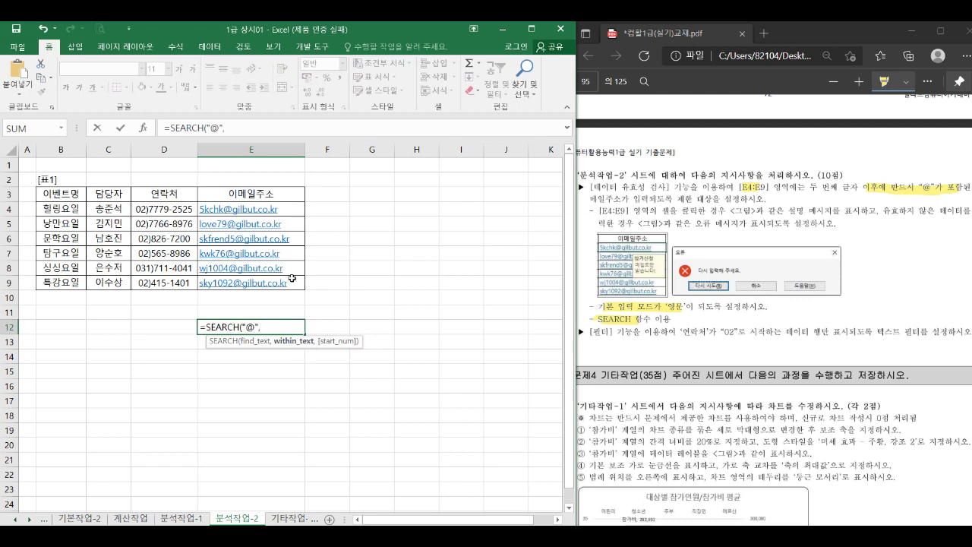
click(296, 212)
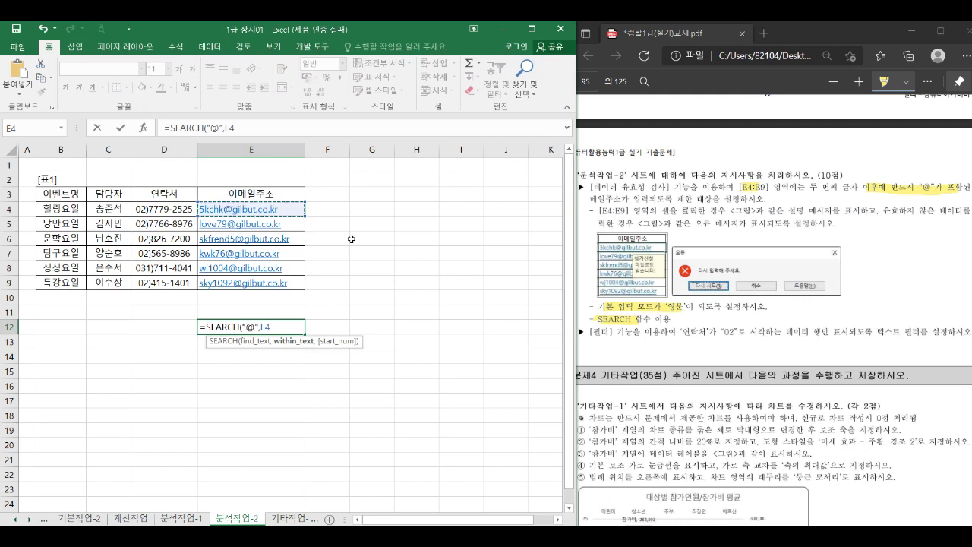
key(Return)
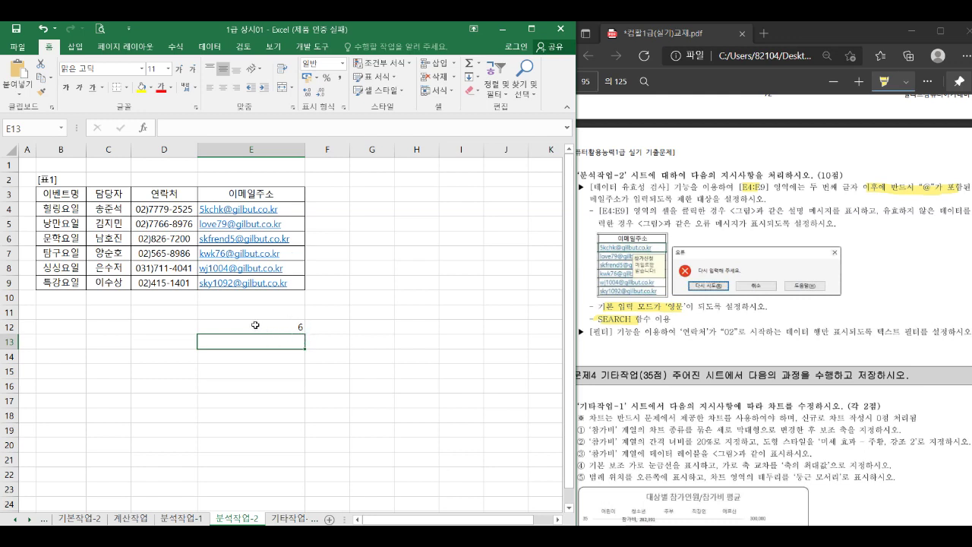
Extend the test formula in cell E12 to =SEARCH("@",E4)>=2
click(256, 326)
text(=SEARCH("@",E4))
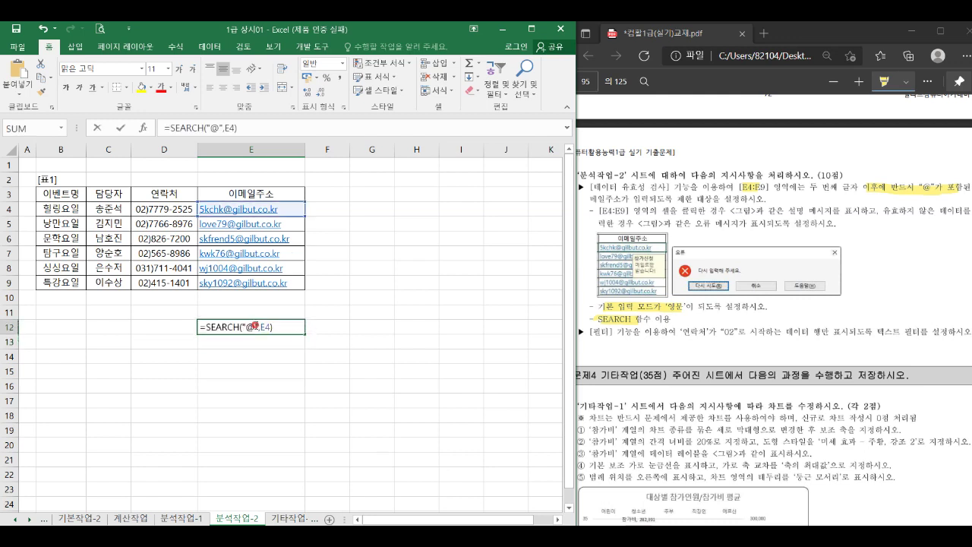
double_click(256, 325)
click(279, 327)
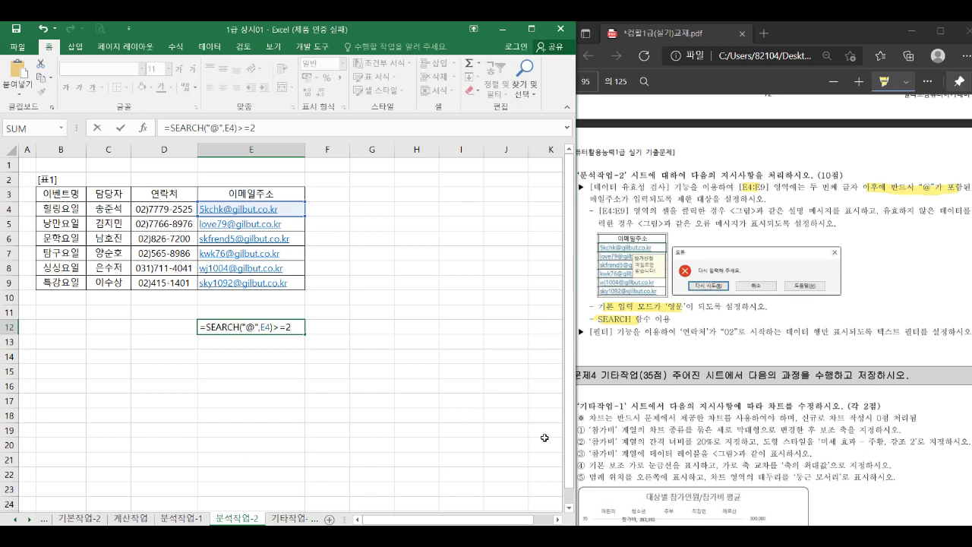
key(Return)
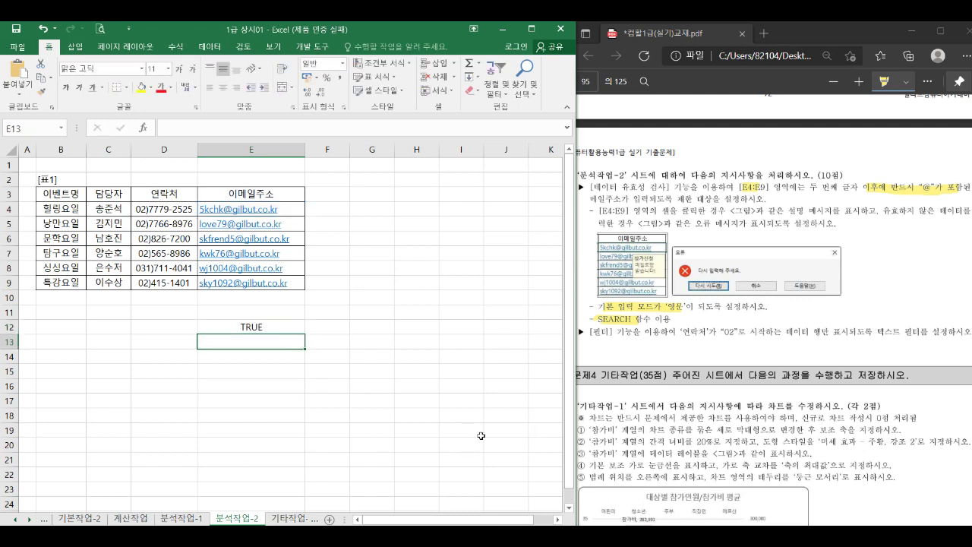
Review the SEARCH test formula in cell E12, keeping it unedited, and clear the cell
double_click(252, 327)
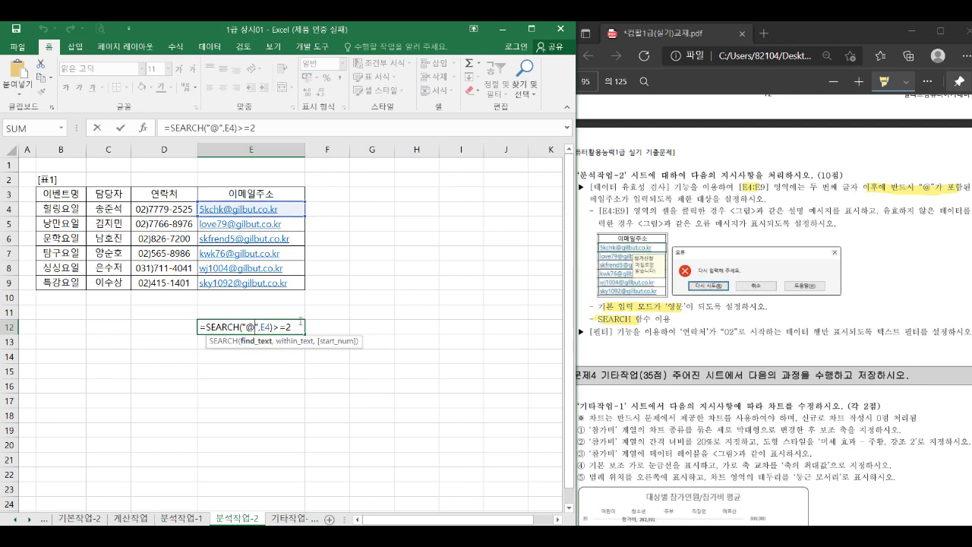
key(ctrl+Return)
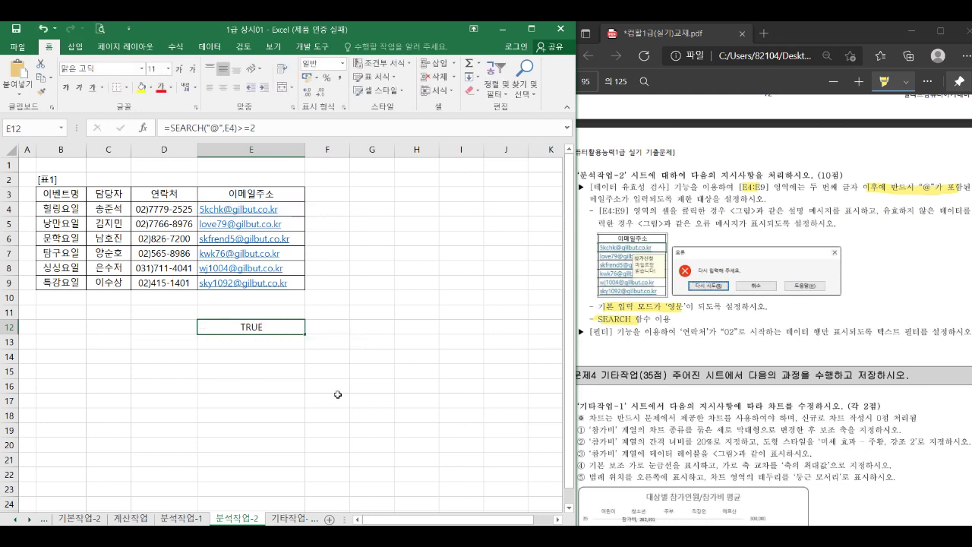
double_click(287, 327)
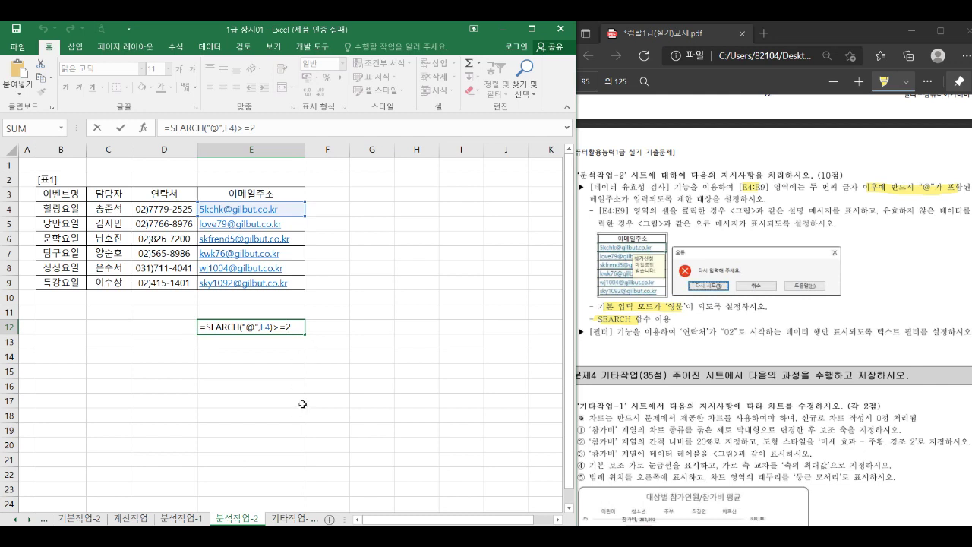
key(ctrl+Return)
key(Delete)
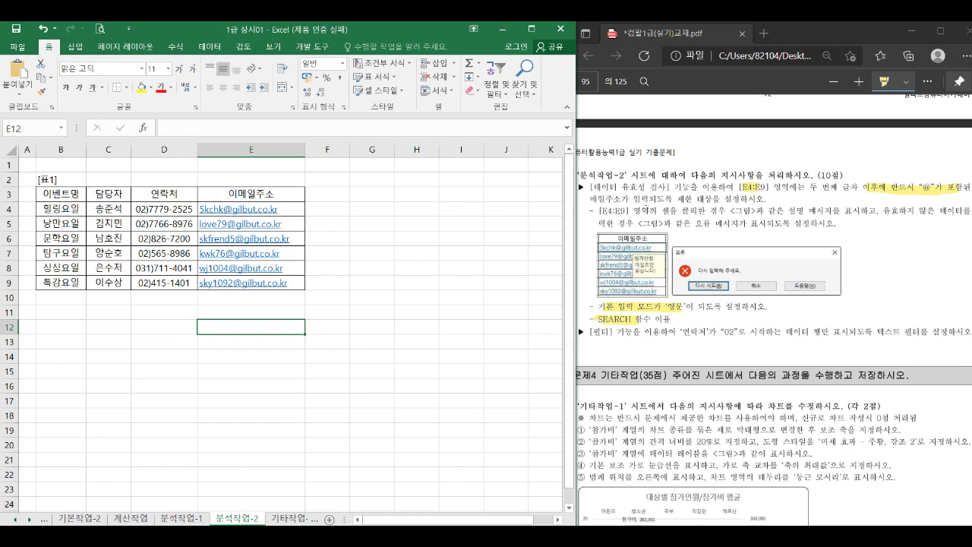
Start a data validation rule for the email range E4:E9 and set its allowed type to 사용자 지정
drag(277, 209, 272, 282)
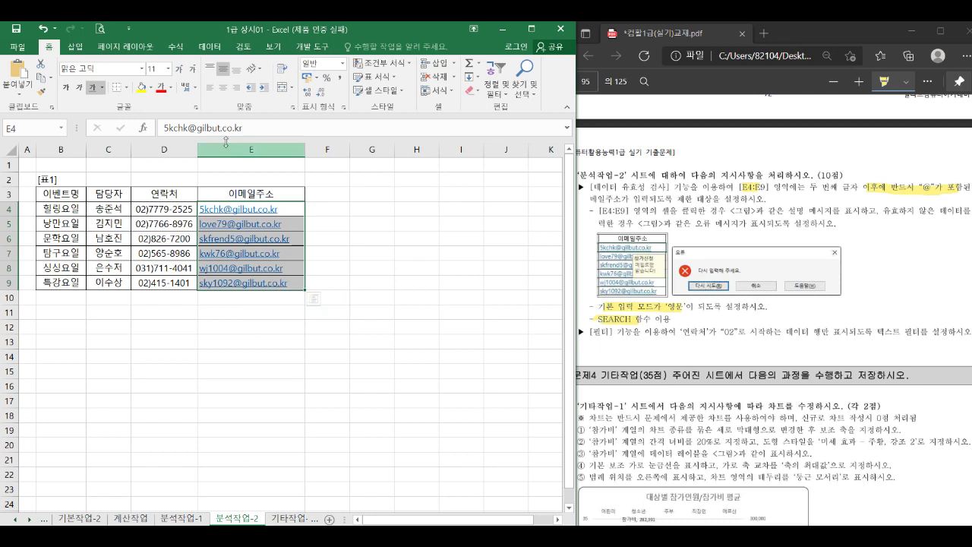
click(210, 46)
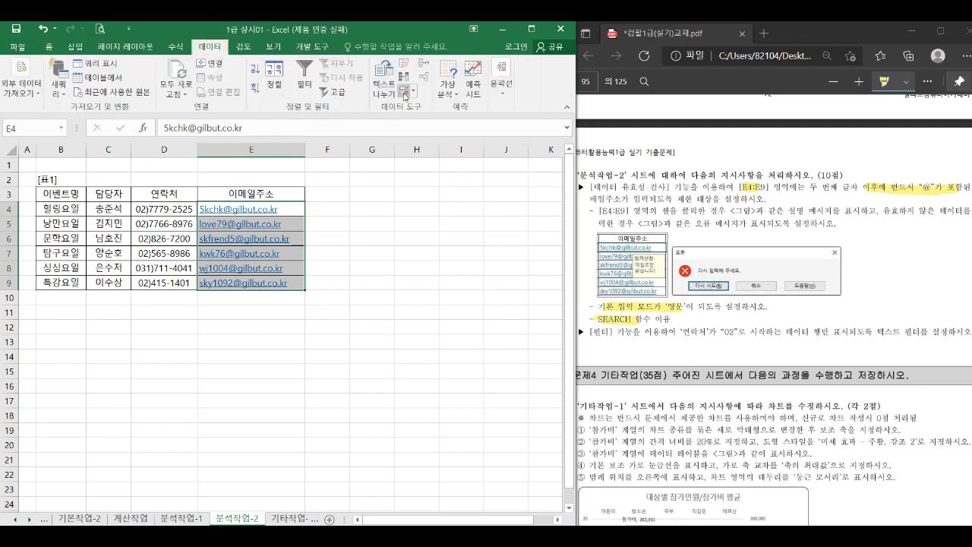
click(408, 91)
click(422, 109)
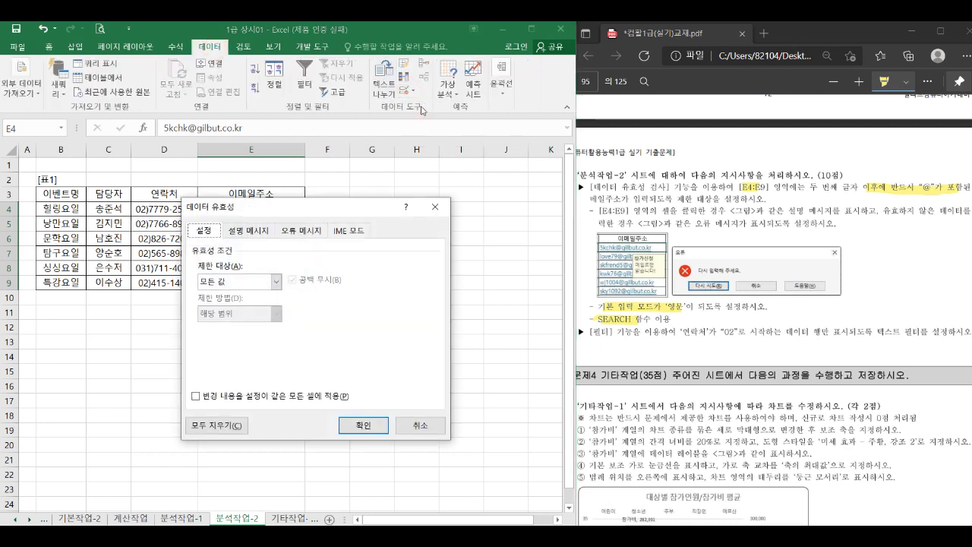
click(277, 281)
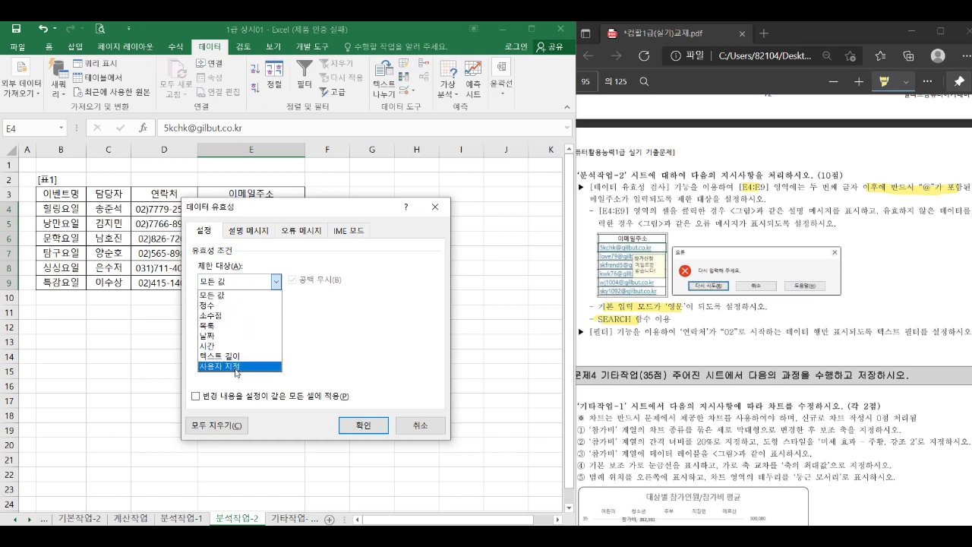
click(235, 367)
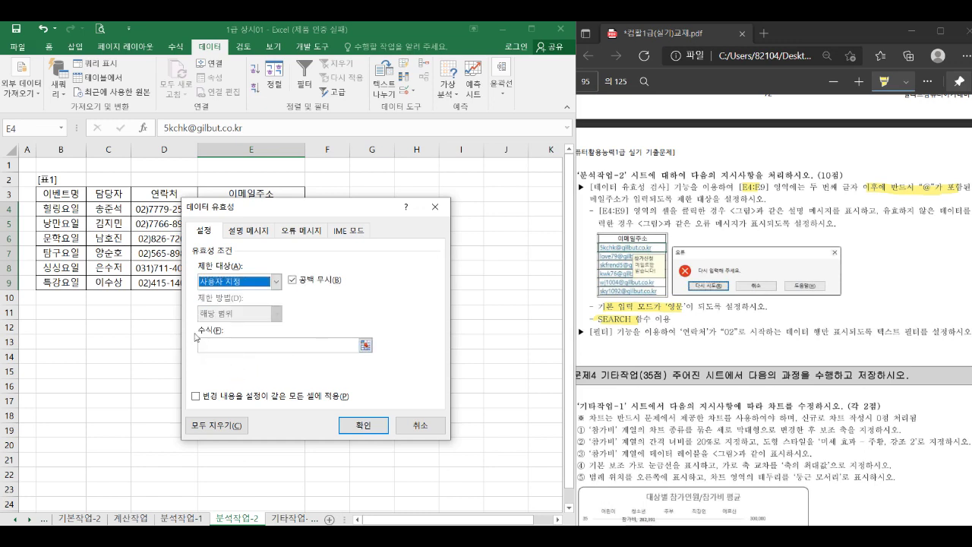
Enter the validation formula =search("@",E4)>=2 for the custom rule
click(216, 344)
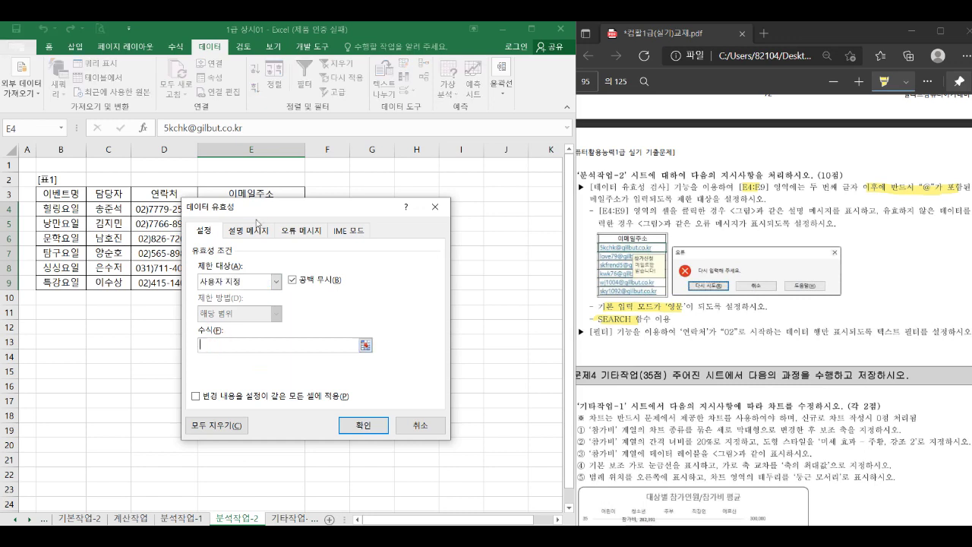
text(=search("@",)
drag(281, 212, 470, 234)
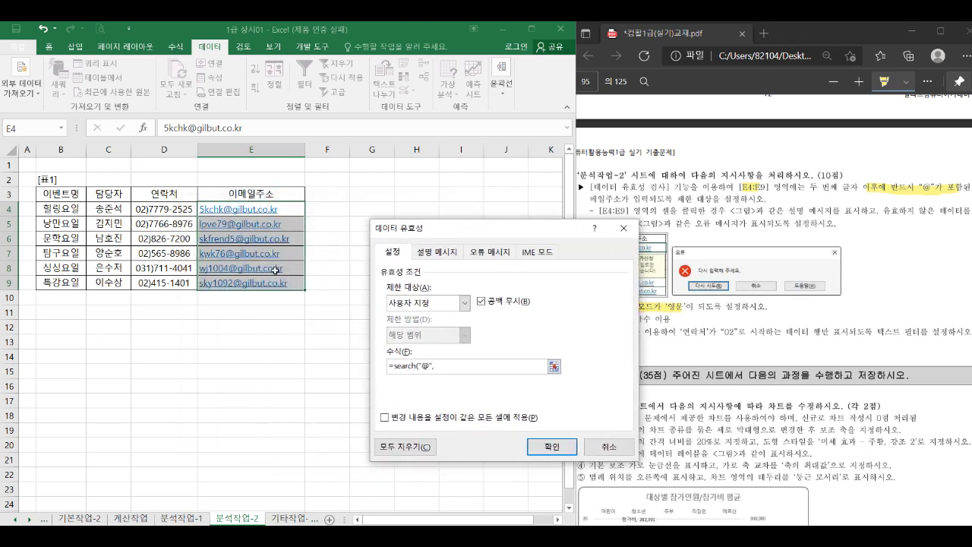
text(E4)>=2)
drag(521, 231, 436, 193)
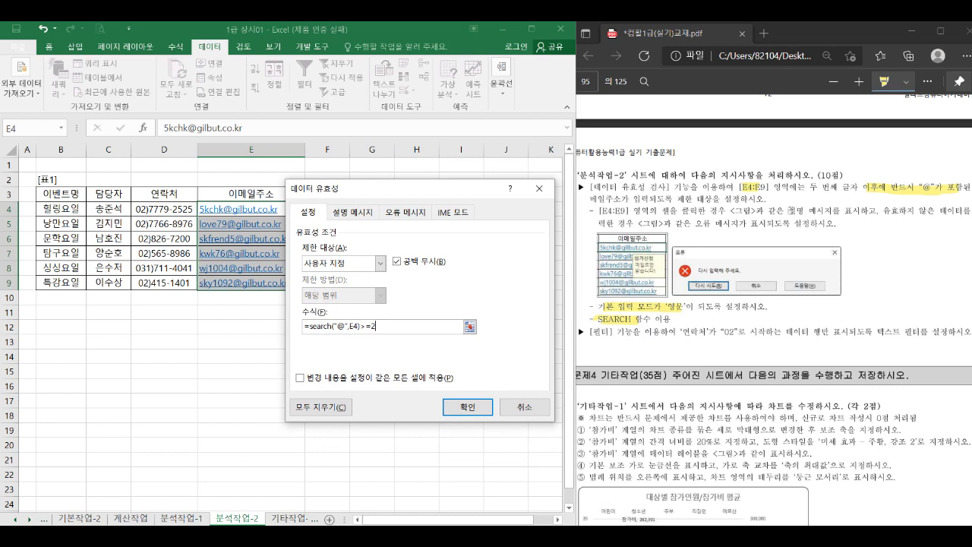
Highlight "설명 메시지" and "오류 메시지" in the PDF task and open the validation's 설명 메시지 settings at the title
drag(770, 212, 834, 213)
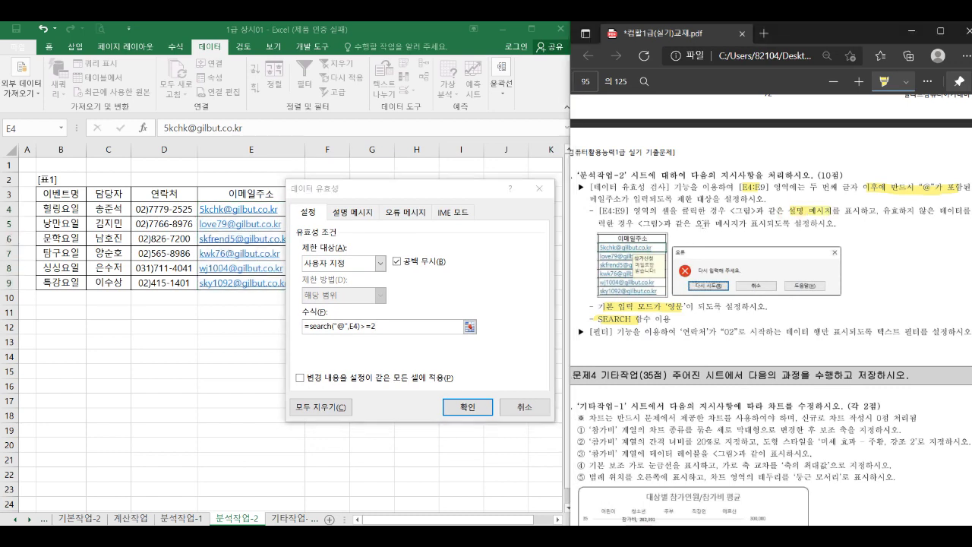
drag(696, 223, 731, 224)
click(373, 215)
click(328, 285)
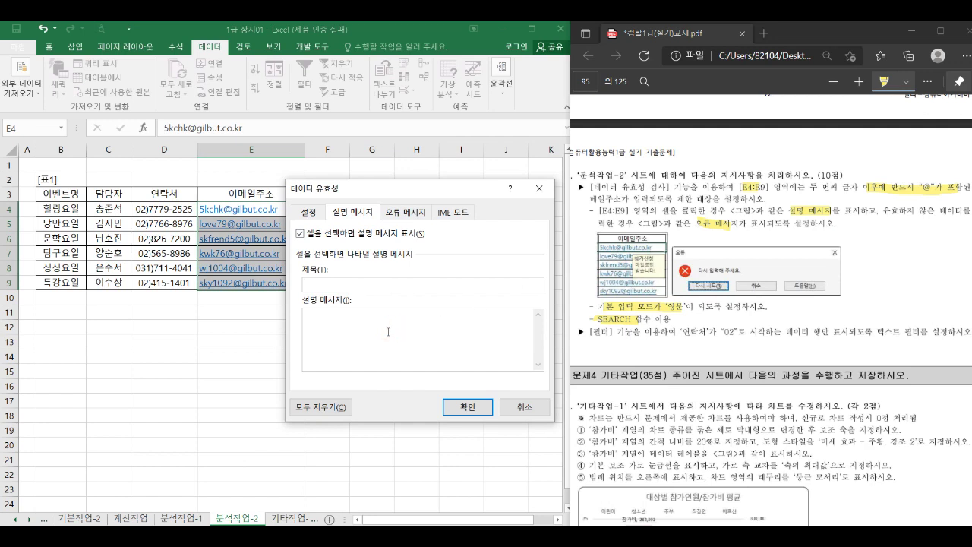
text(arkt)
key(BackSpace)
key(BackSpace)
key(BackSpace)
key(BackSpace)
key(BackSpace)
key(BackSpace)
key(Hangul)
text(참가신ㅊ)
text( 메)
text(이)
key(BackSpace)
key(BackSpace)
key(BackSpace)
key(BackSpace)
key(BackSpace)
key(BackSpace)
key(BackSpace)
key(BackSpace)
Set the input message's title to 참가신청 and its text to 메일로만 받습니다!
click(372, 284)
text(참가신청)
key(Tab)
text(메일로만 바)
text(습니다)
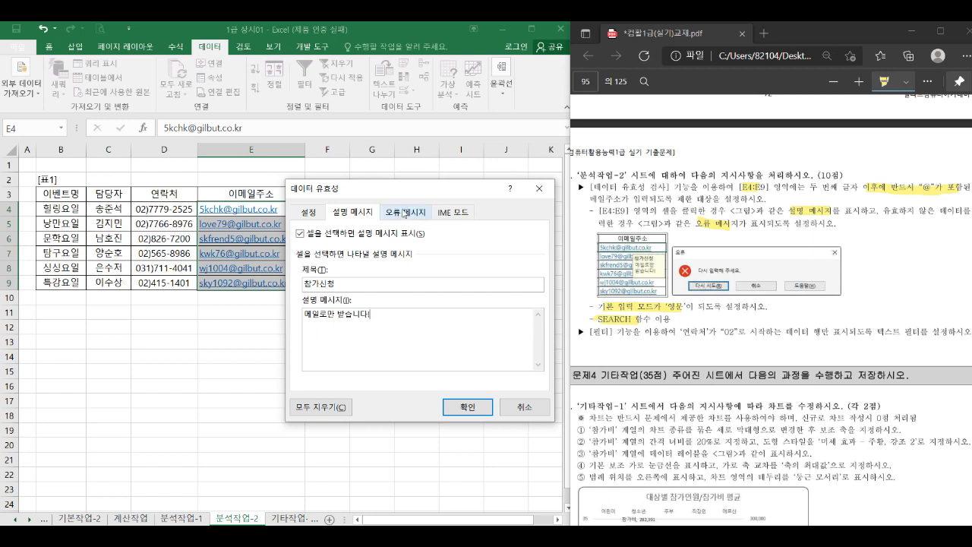
Set the error alert to style 중지 with the title 오류 and the message 다시 입력해 주세요
click(405, 214)
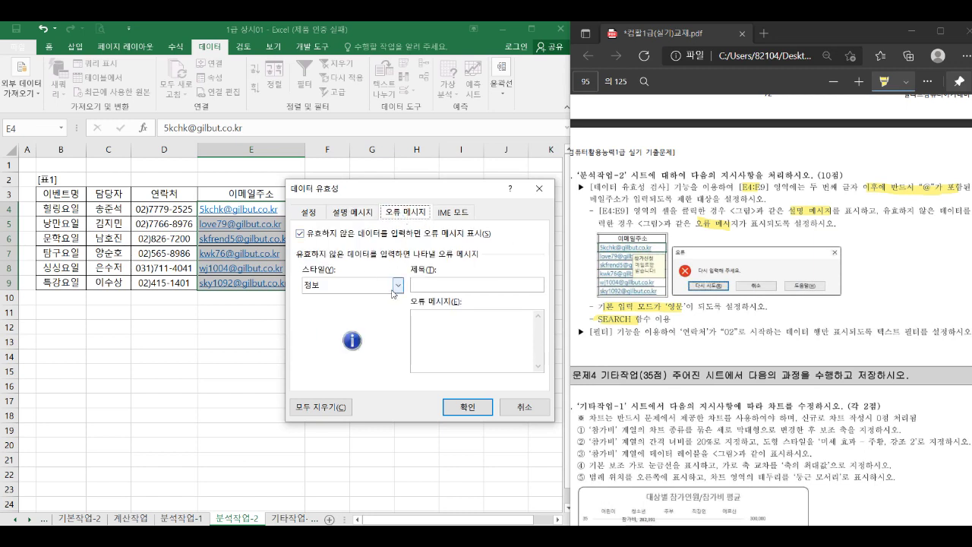
click(395, 287)
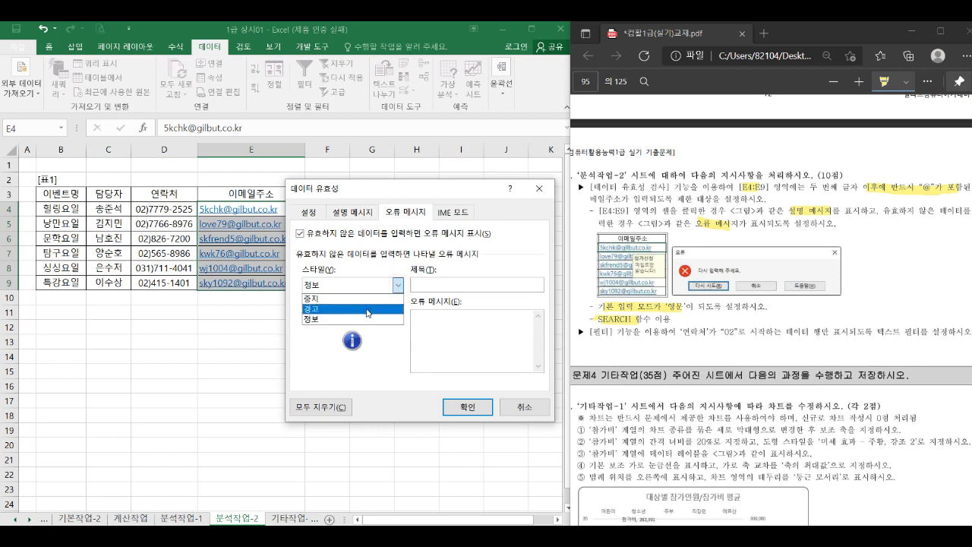
click(368, 299)
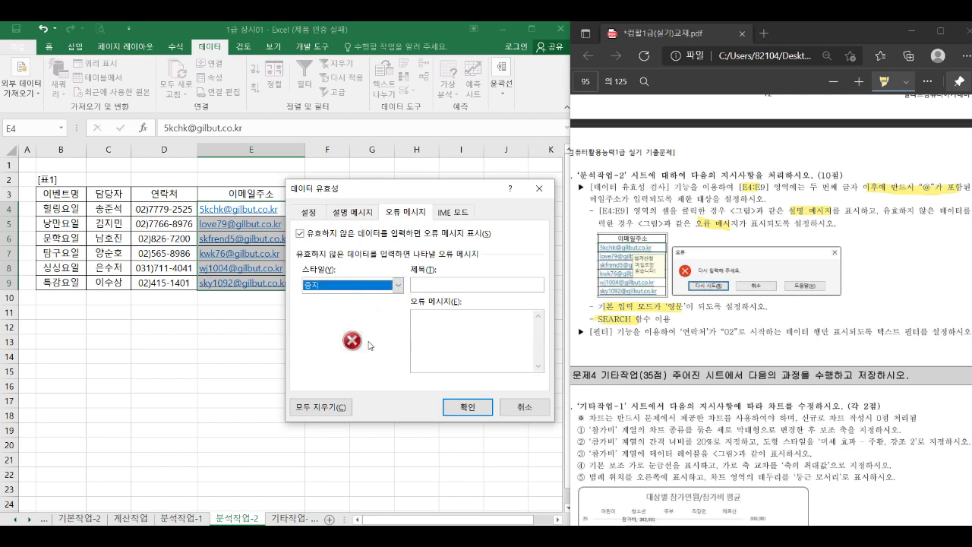
click(467, 285)
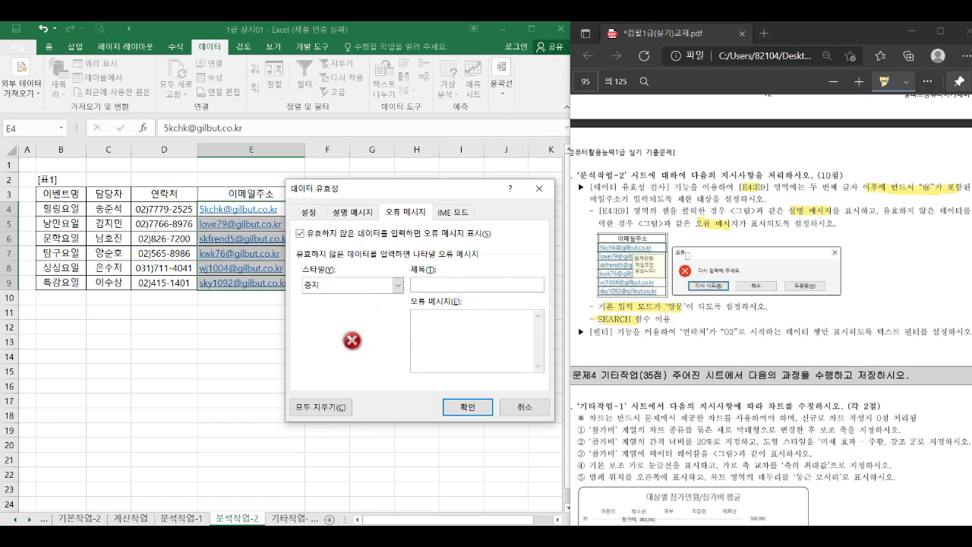
text(ㅇ)
text(오류)
click(490, 339)
text(다시 입력해 주세요.)
Set the validation's IME mode to 영문 and apply the rule to E4:E9
click(453, 213)
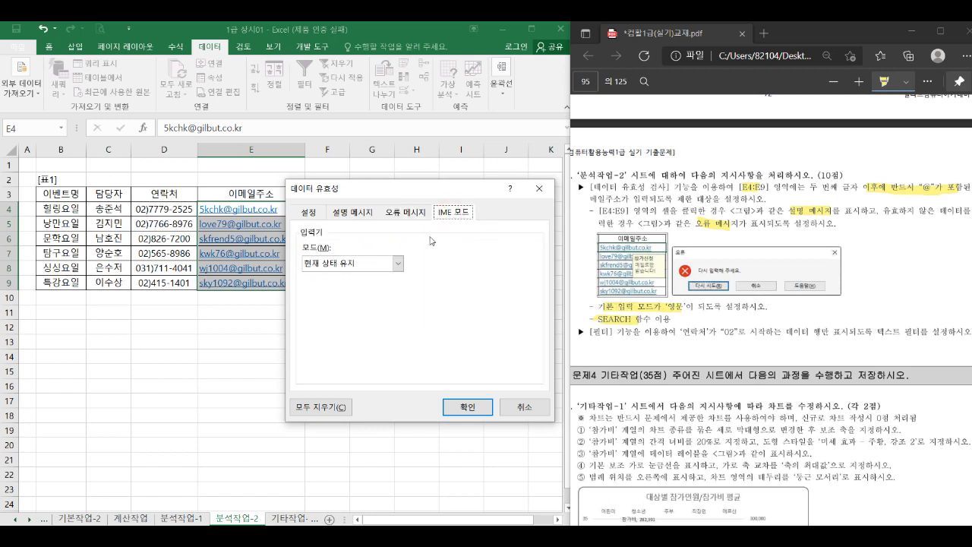
click(397, 263)
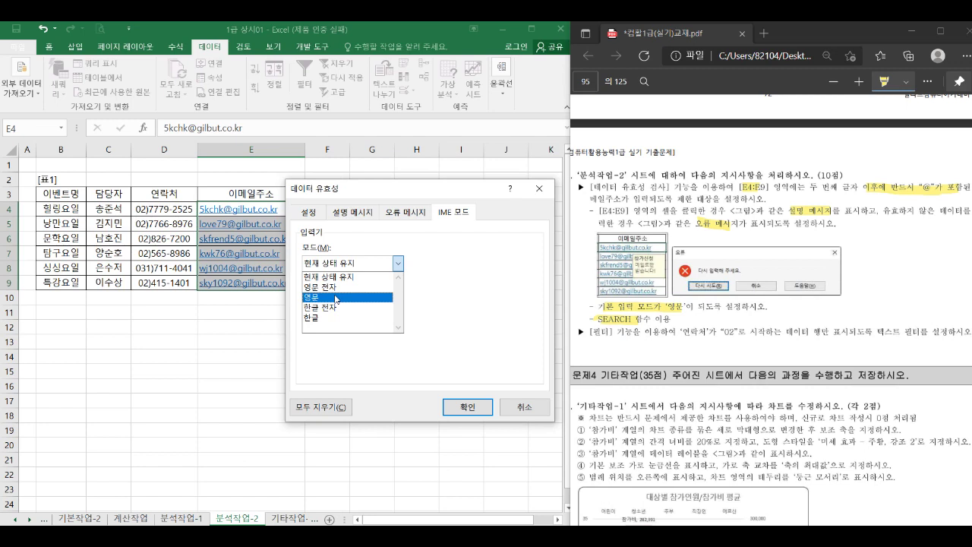
click(336, 297)
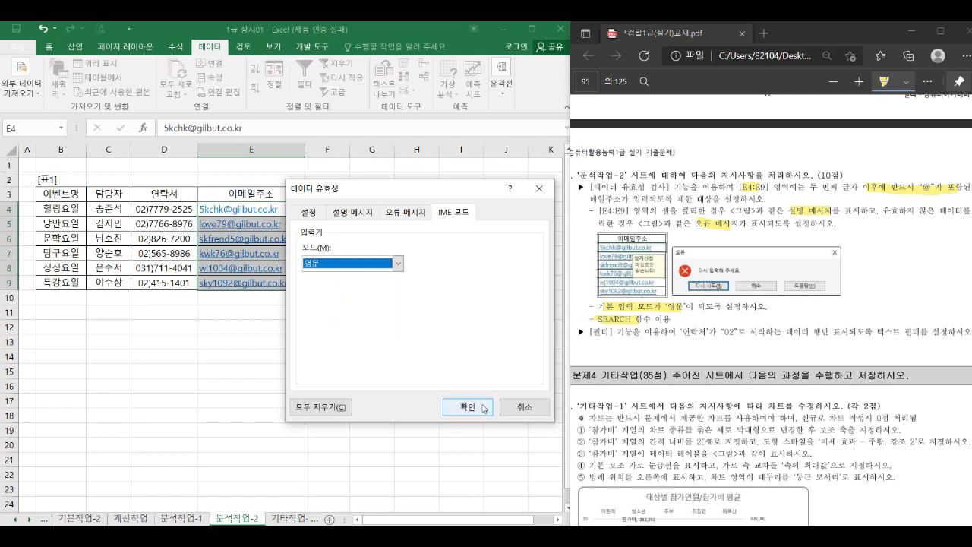
click(468, 409)
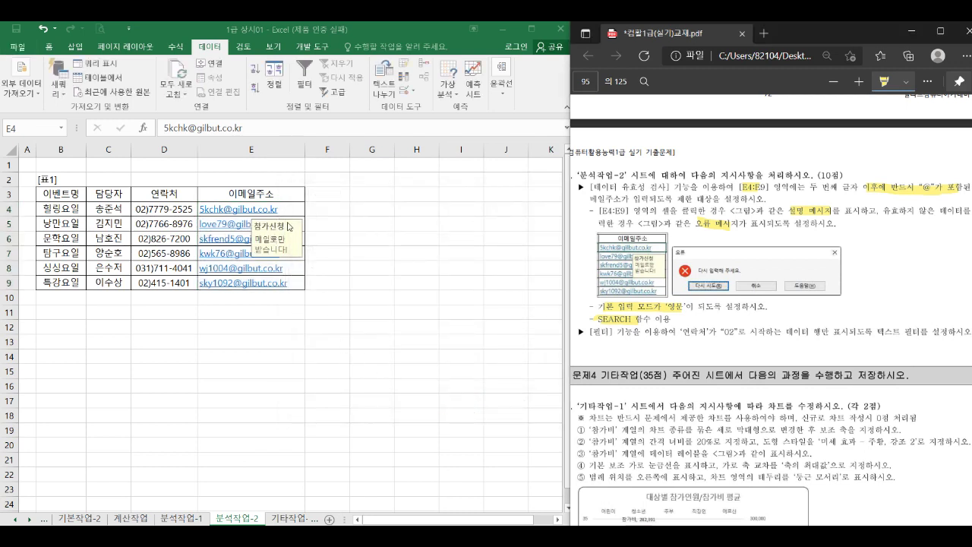
Check the input message on email cells E4 and E9, and close the Mail app's account dialog and main window
click(226, 214)
key(ctrl+shift+Down)
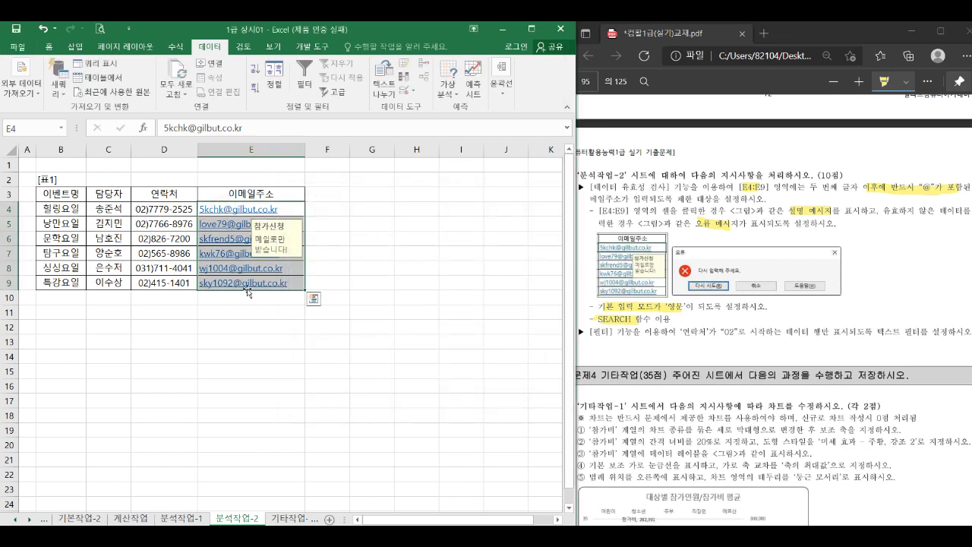
click(245, 286)
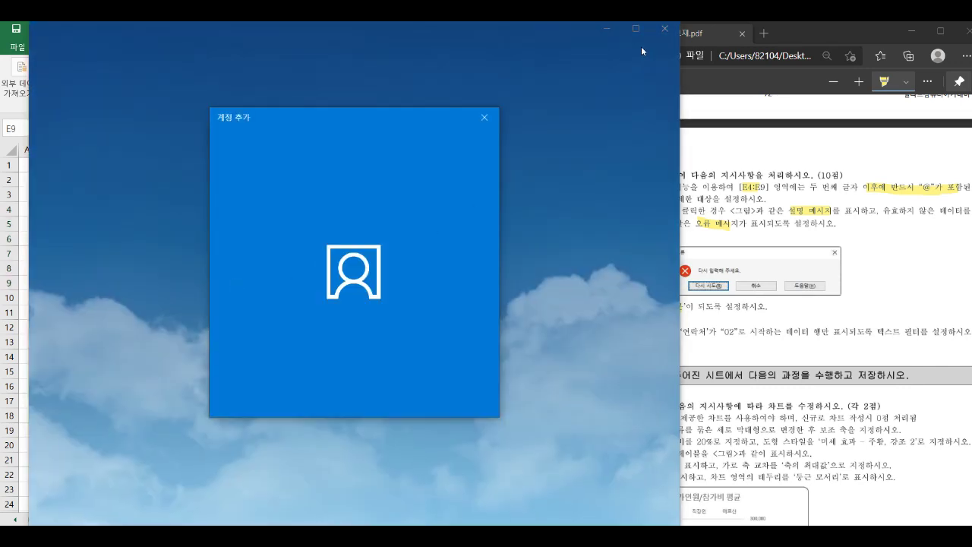
click(484, 117)
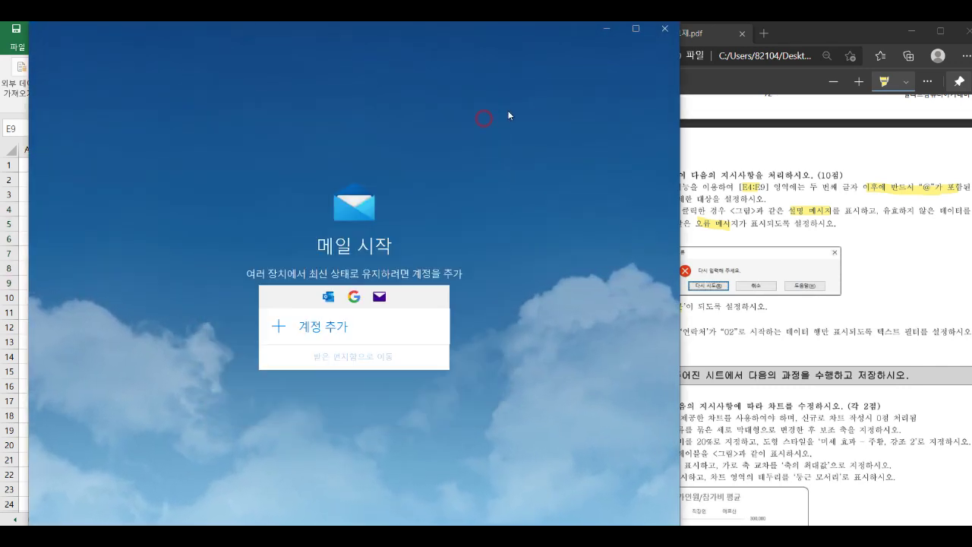
click(665, 28)
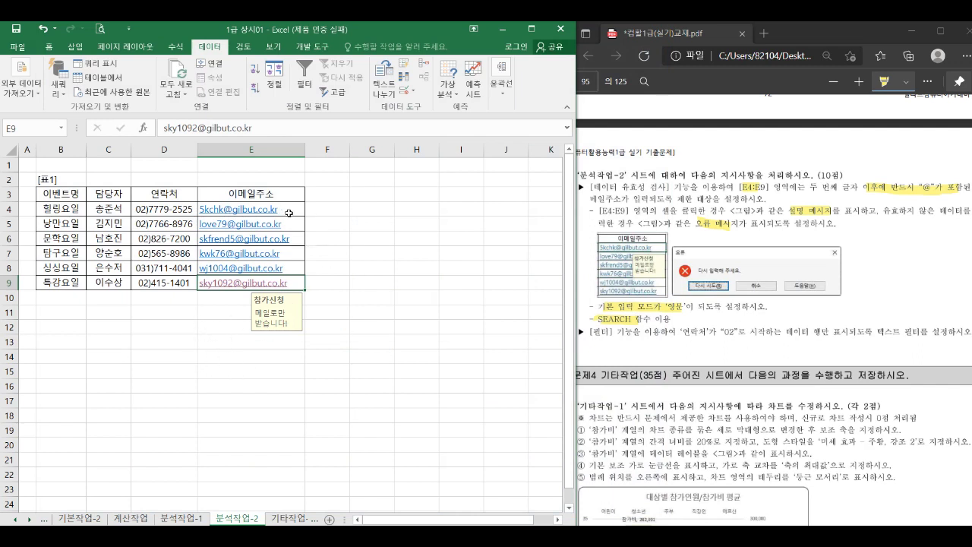
click(289, 213)
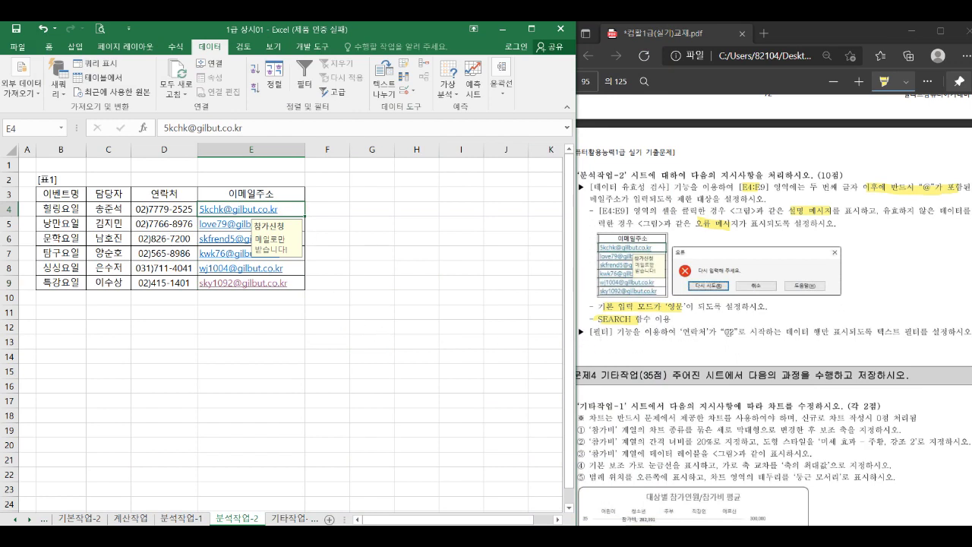
Highlight the “02”로 시작 condition in the PDF and filter the 연락처 column to entries beginning with 02
drag(726, 332, 768, 332)
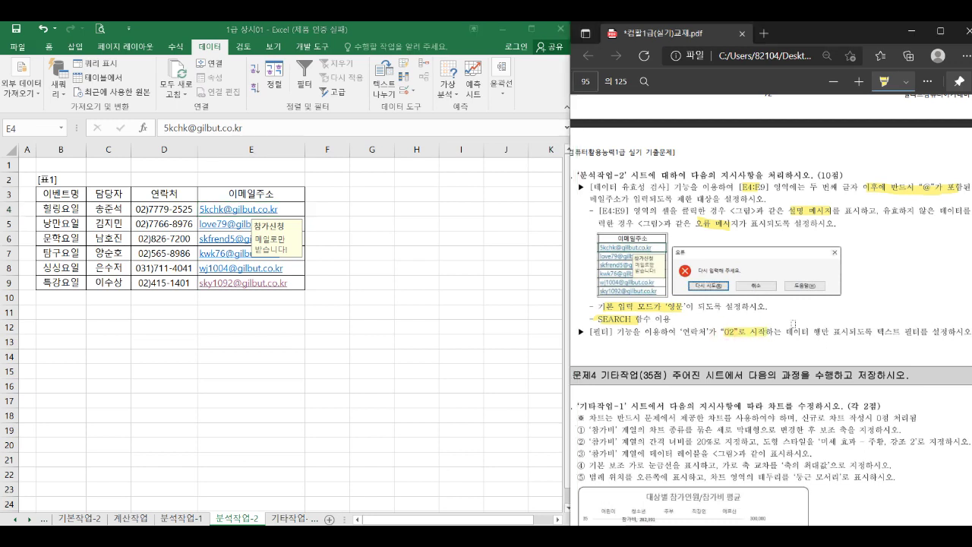
click(111, 211)
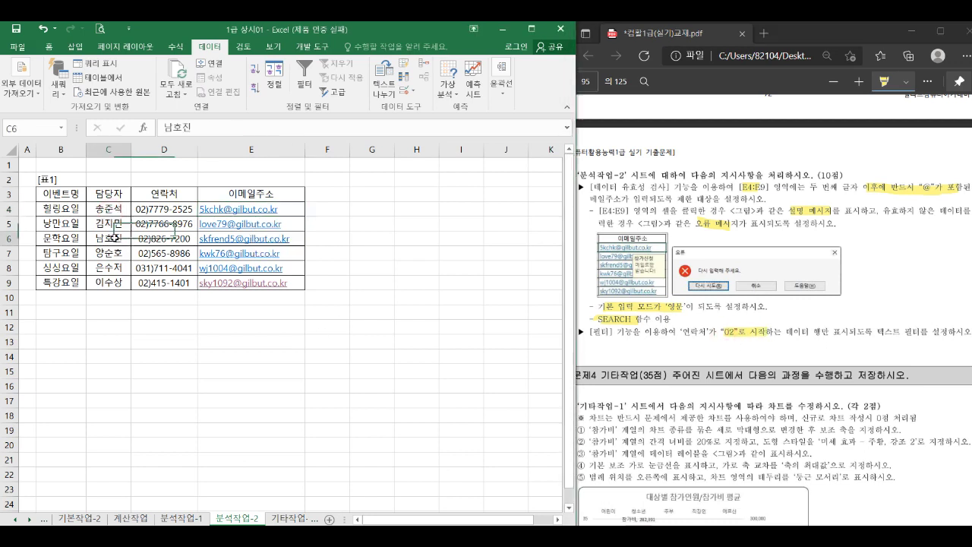
click(108, 238)
click(304, 84)
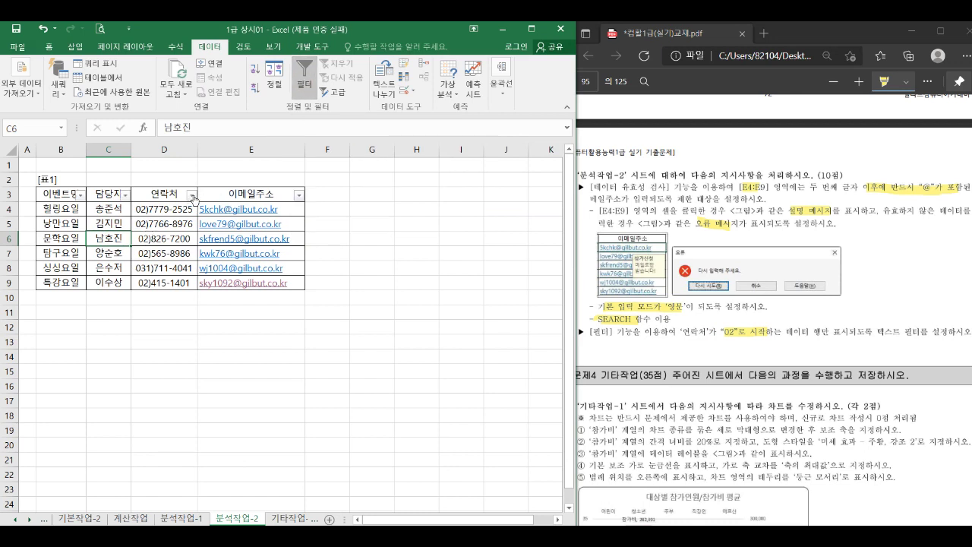
click(191, 195)
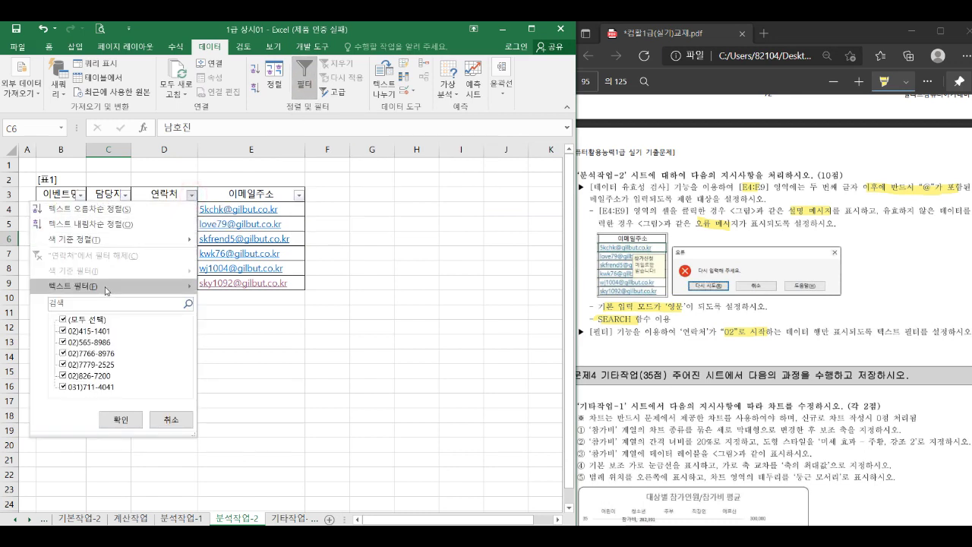
mouse_move(113, 288)
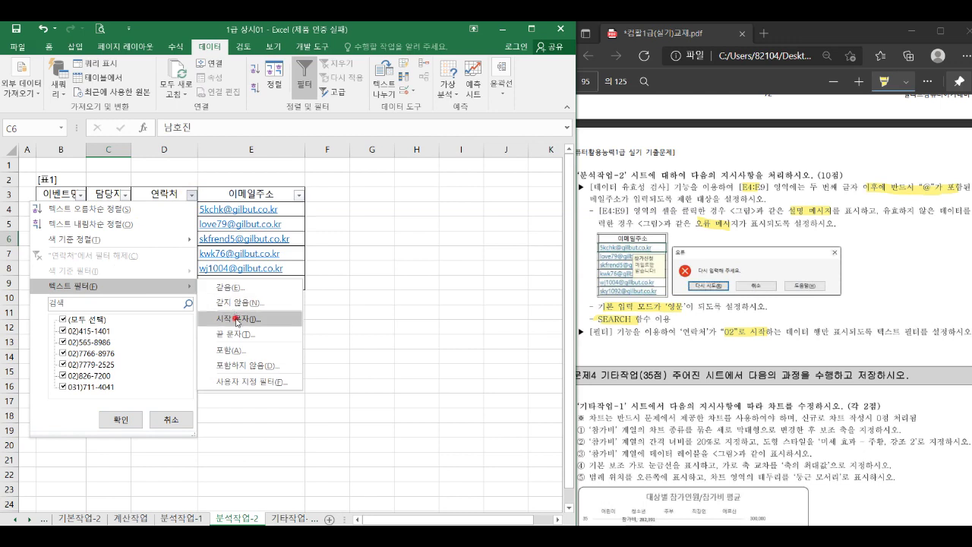
click(236, 321)
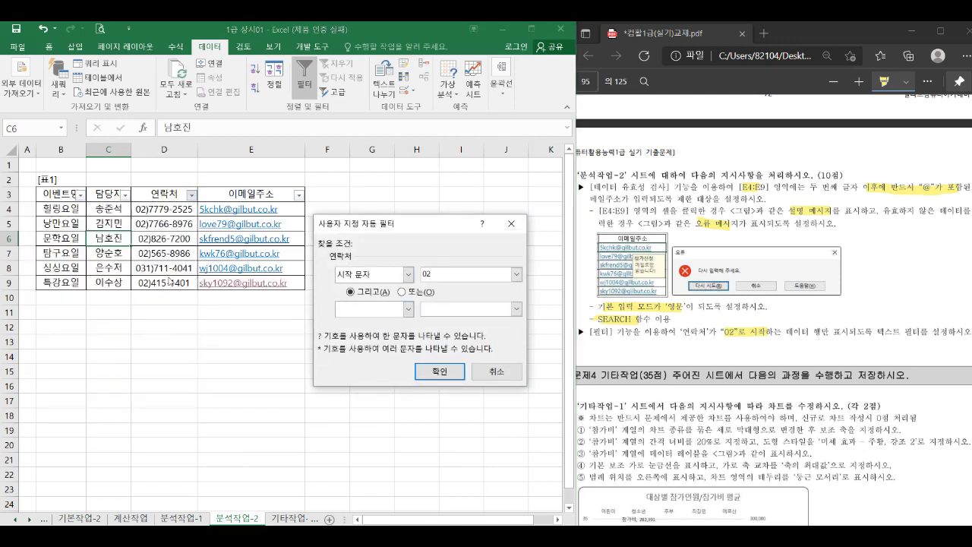
click(420, 363)
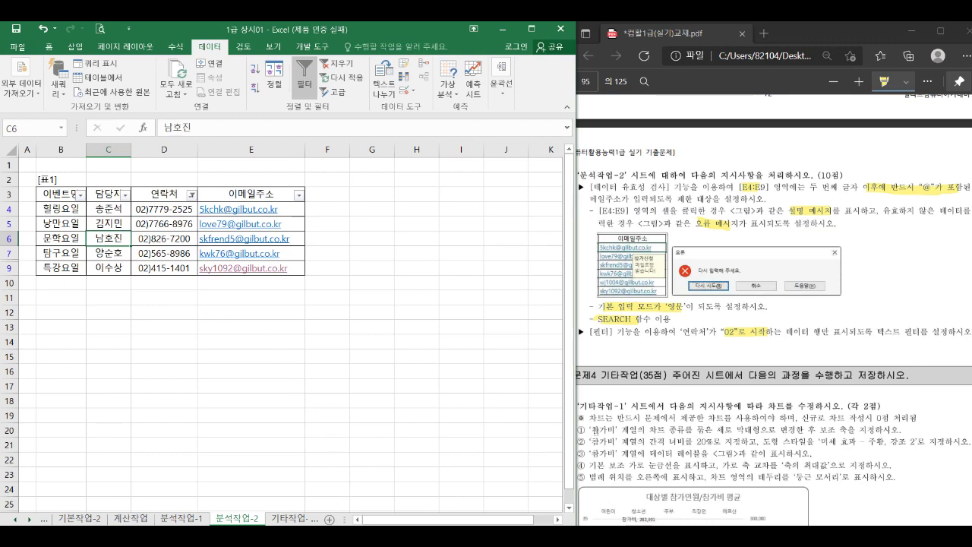
Bring up the 기타작업-1 chart instructions in the PDF and open the 기타작업-1 sheet at its chart
drag(574, 212, 569, 213)
scroll(631, 420, down, 5)
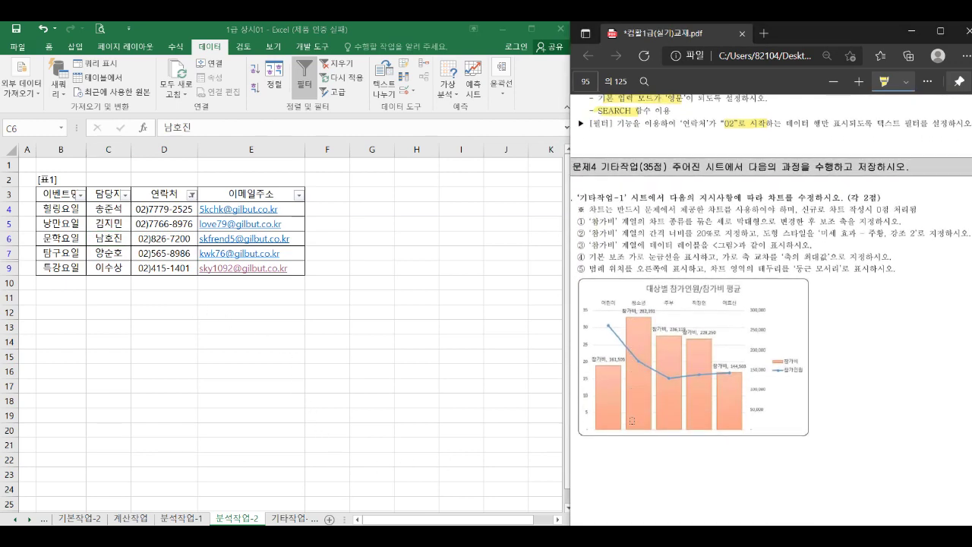
click(292, 517)
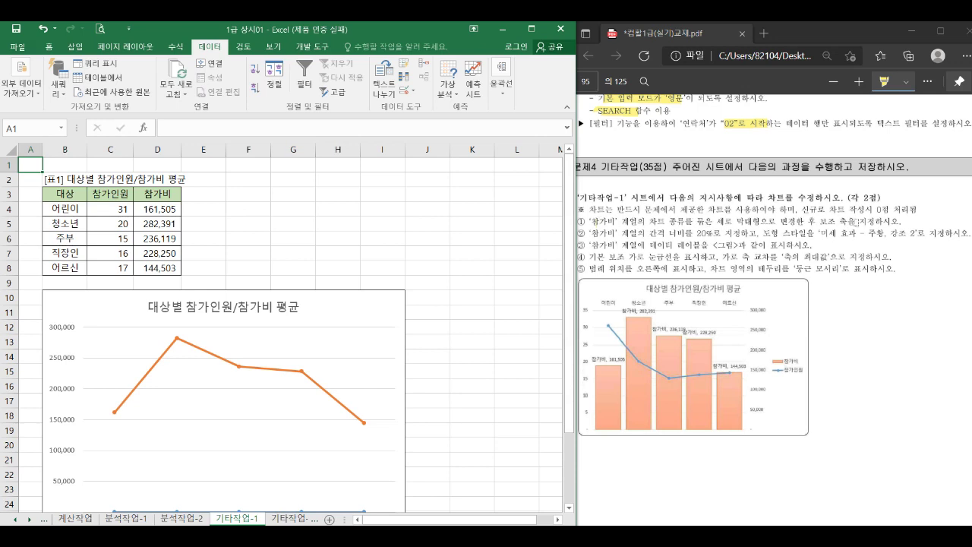
click(462, 353)
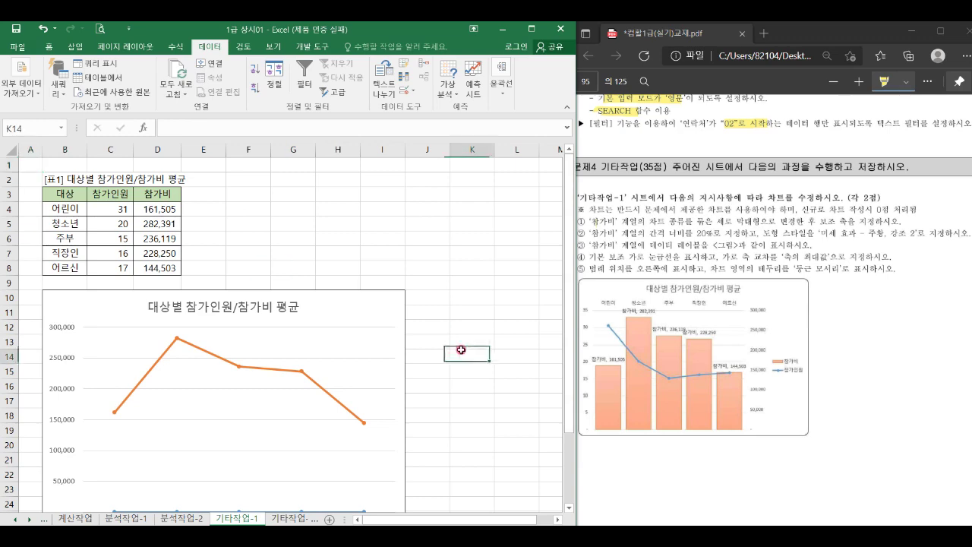
scroll(461, 351, down, 1)
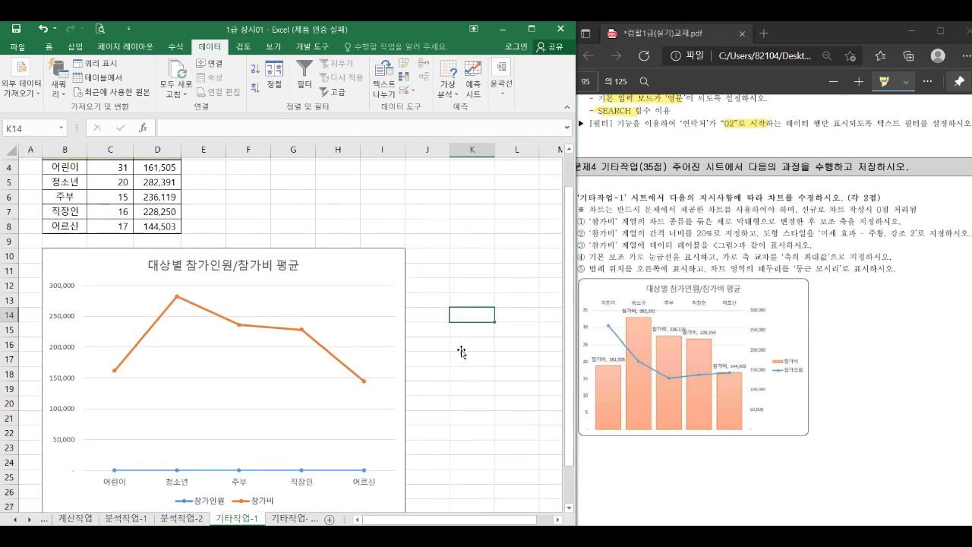
Change the chart's 참가비 series to 묶은 세로 막대형 and plot it on the secondary axis
click(300, 333)
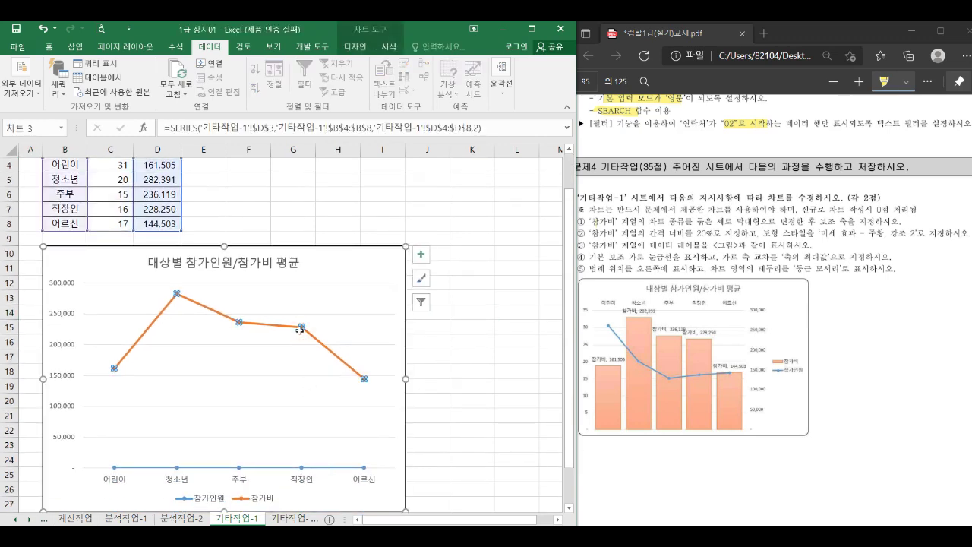
right_click(300, 330)
click(360, 374)
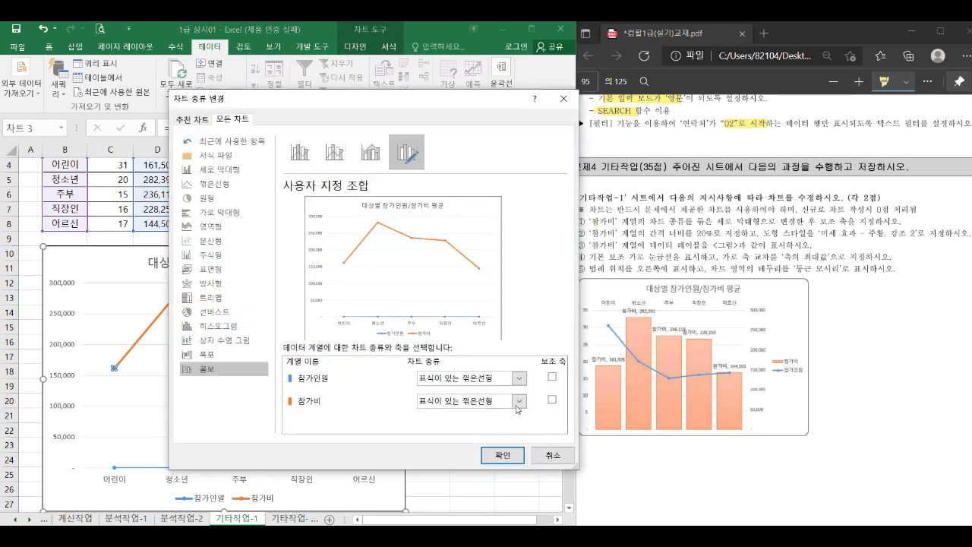
click(517, 403)
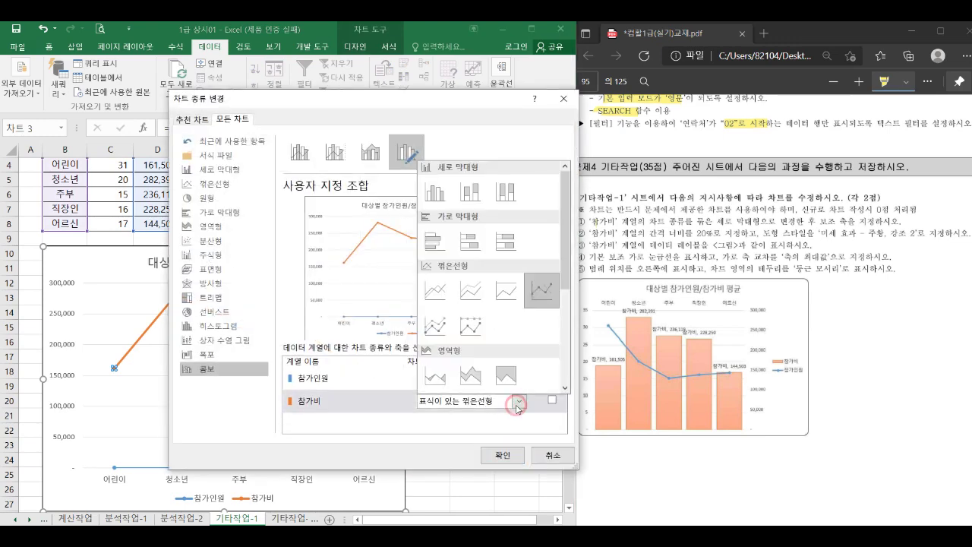
click(442, 201)
click(553, 398)
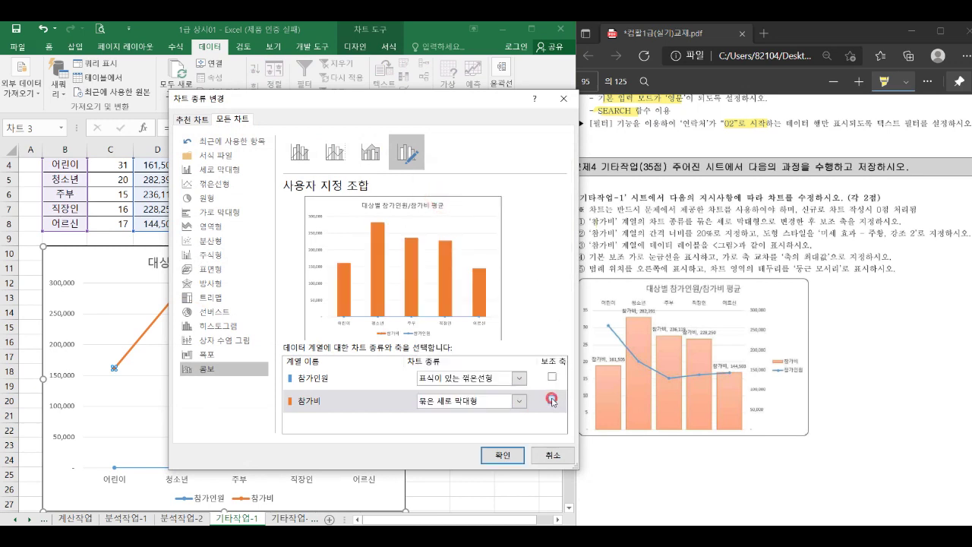
click(503, 455)
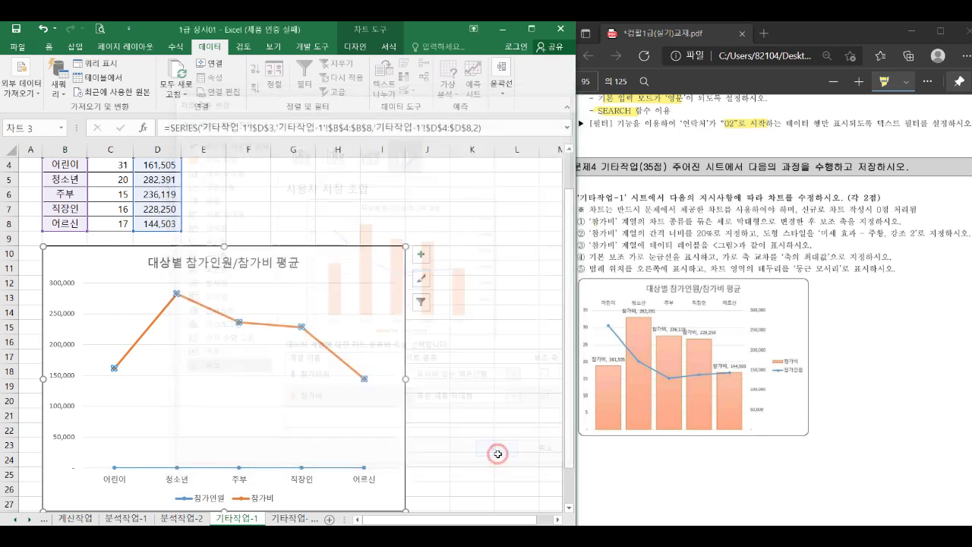
Set the gap width of the chart's 참가비 columns to 20%
click(568, 507)
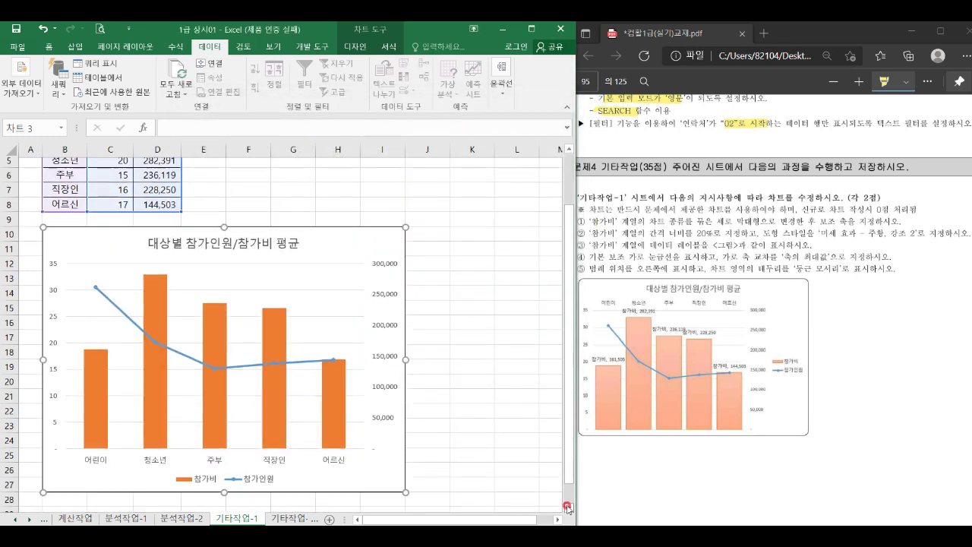
click(569, 508)
click(569, 508)
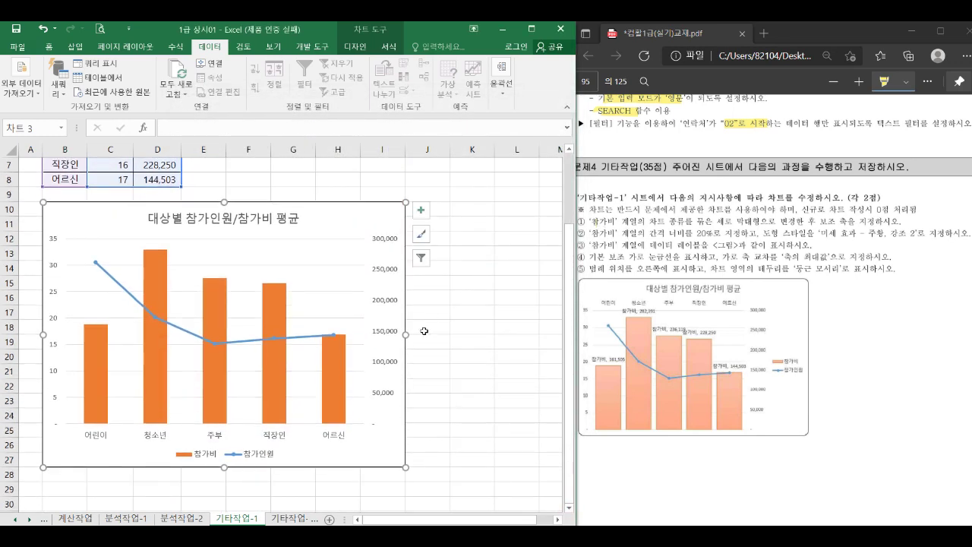
mouse_move(335, 385)
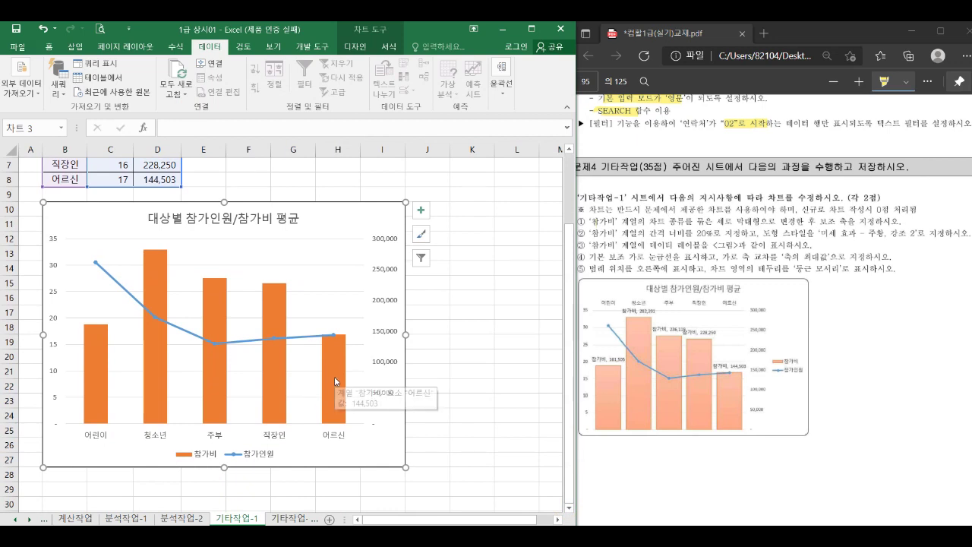
double_click(337, 362)
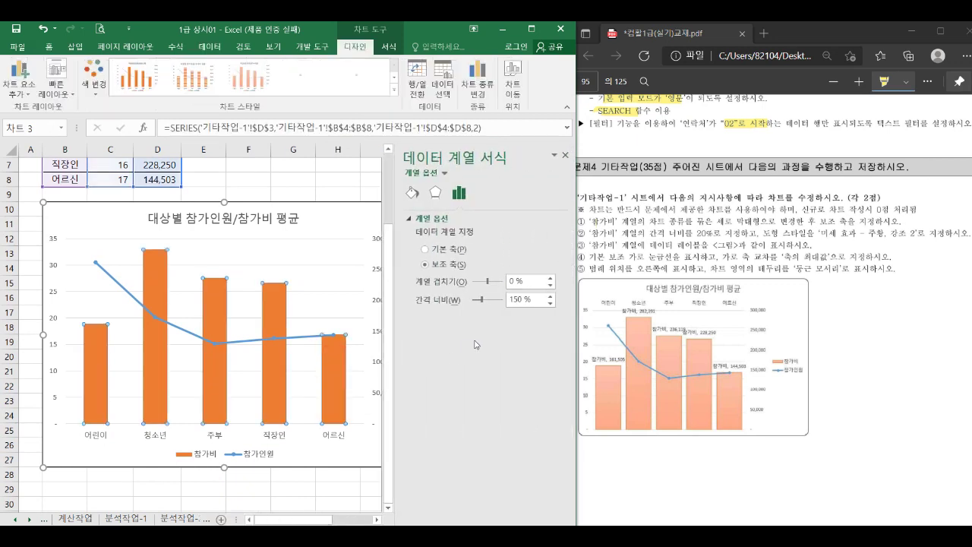
double_click(534, 299)
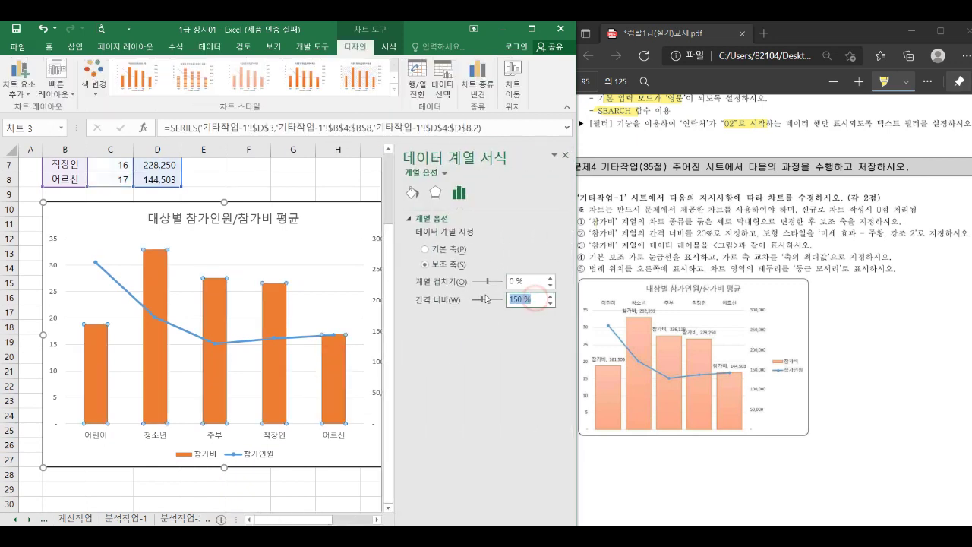
text(20)
key(Return)
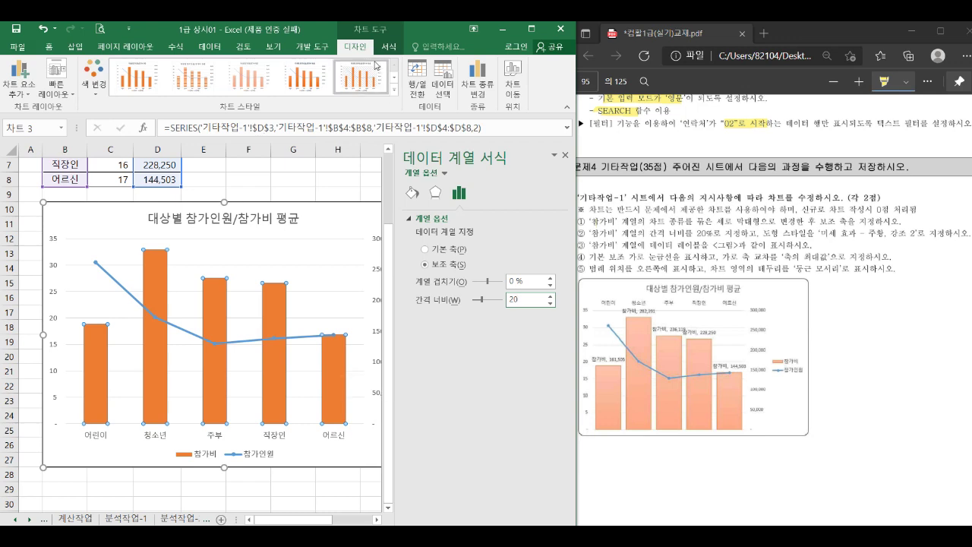
Apply the shape style 미세 효과 - 주황, 강조 2 to the 참가비 columns
click(388, 47)
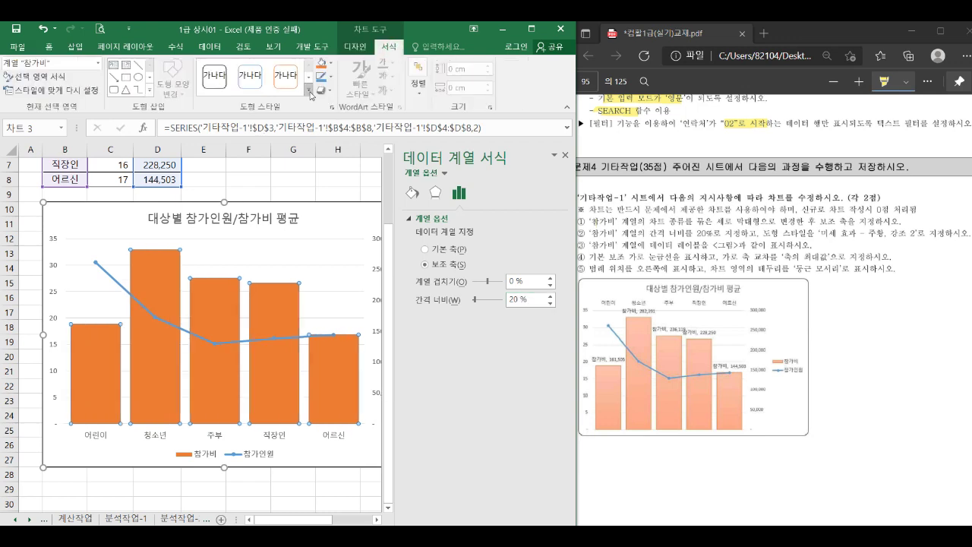
click(308, 90)
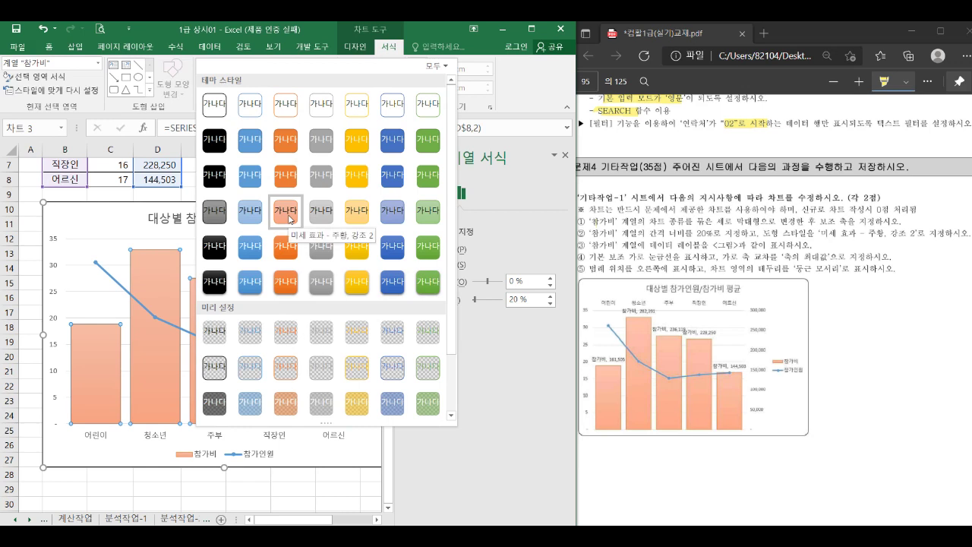
click(288, 219)
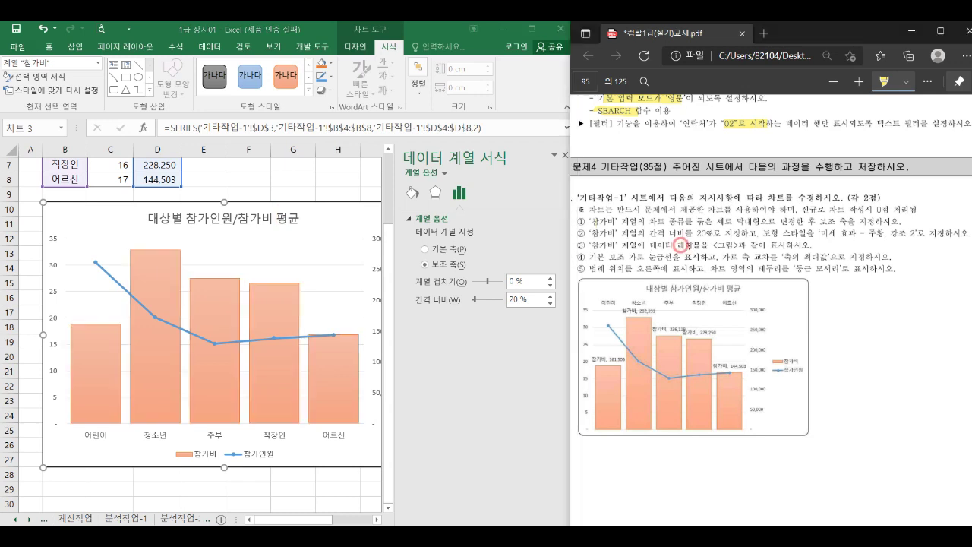
Highlight the data label requirement in the PDF and add labels showing series name and value to the 참가비 columns
drag(676, 246, 699, 246)
drag(623, 311, 655, 311)
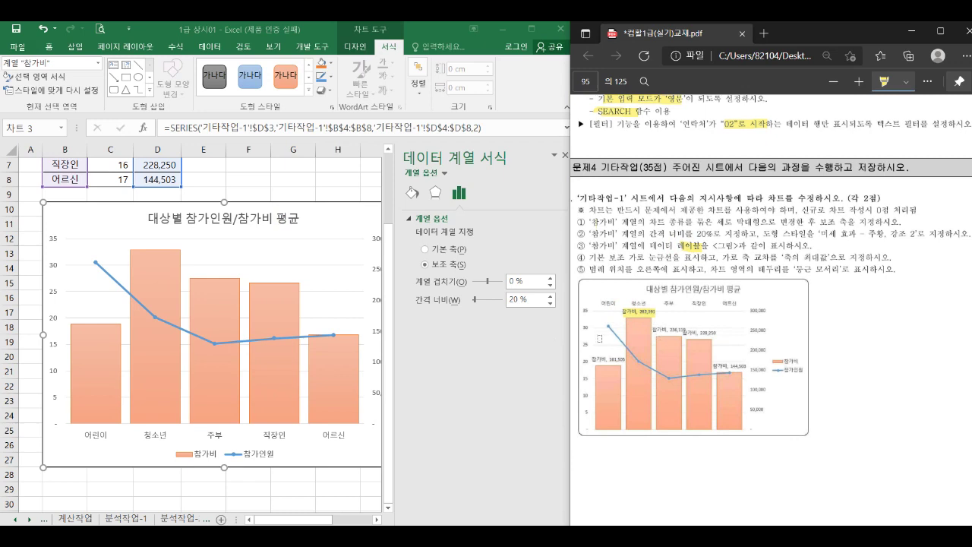
click(287, 301)
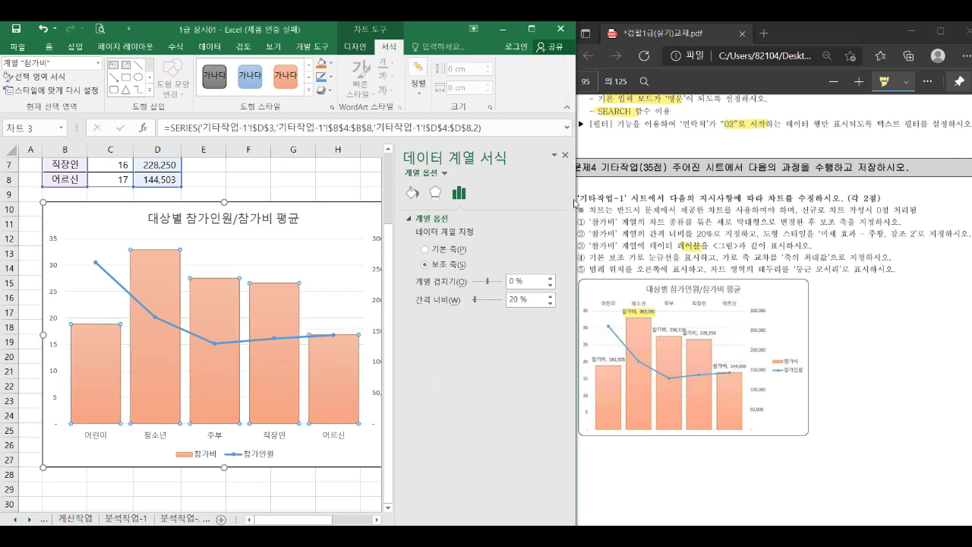
click(566, 155)
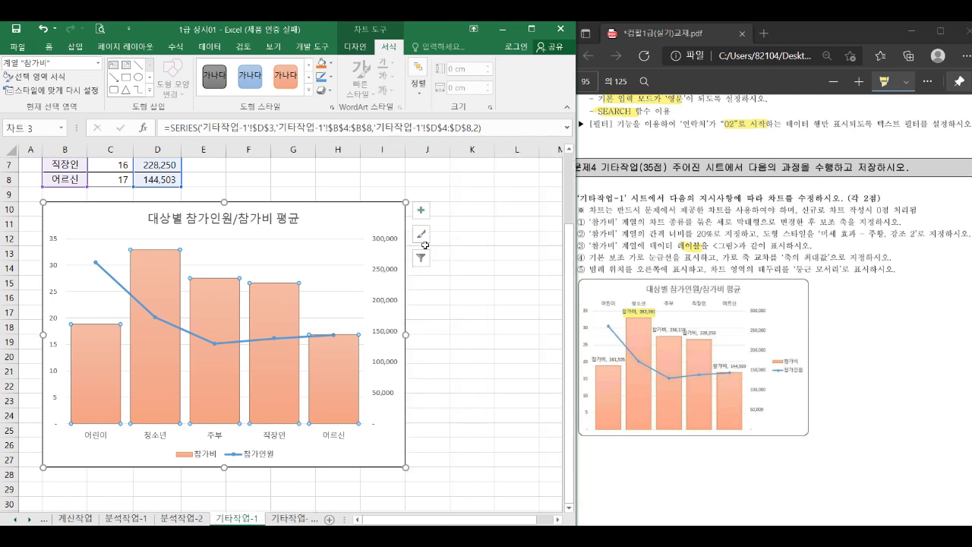
click(420, 211)
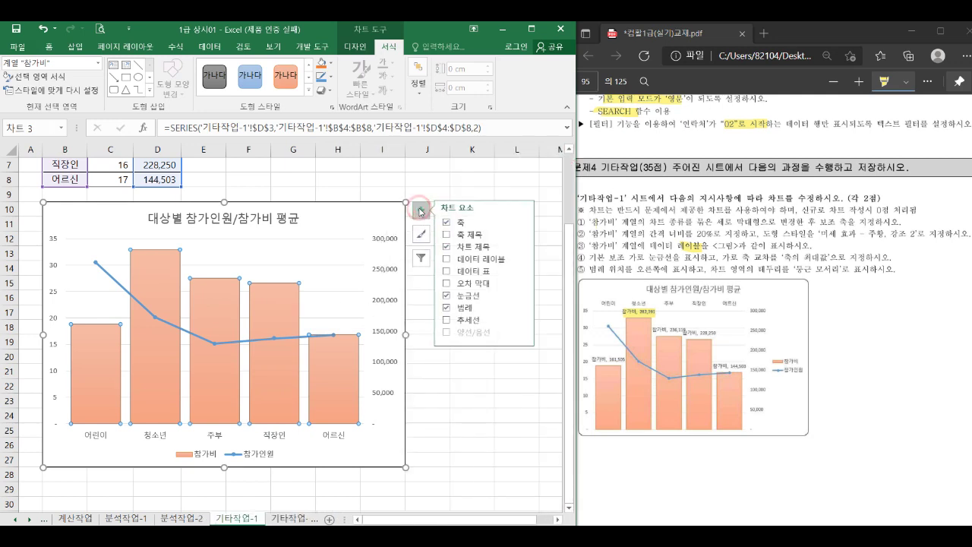
click(523, 261)
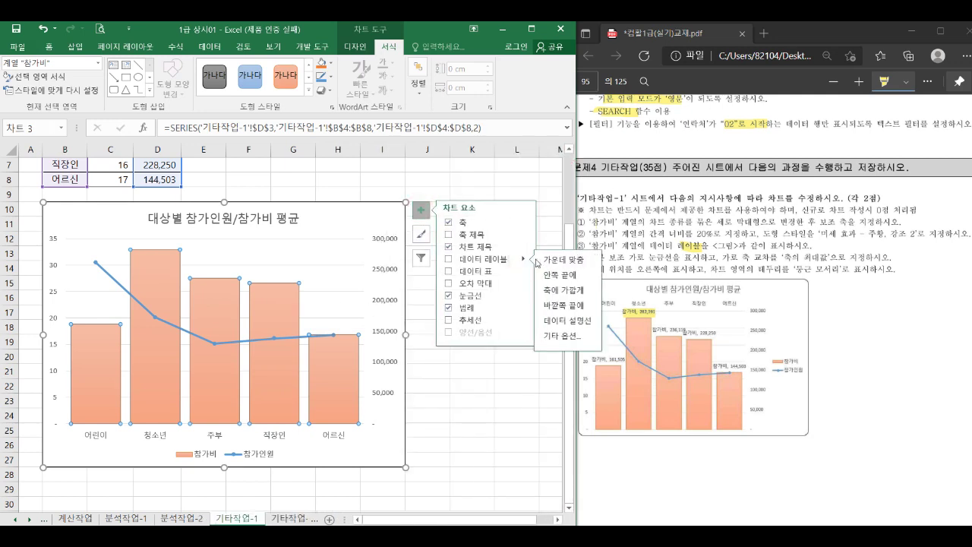
click(568, 344)
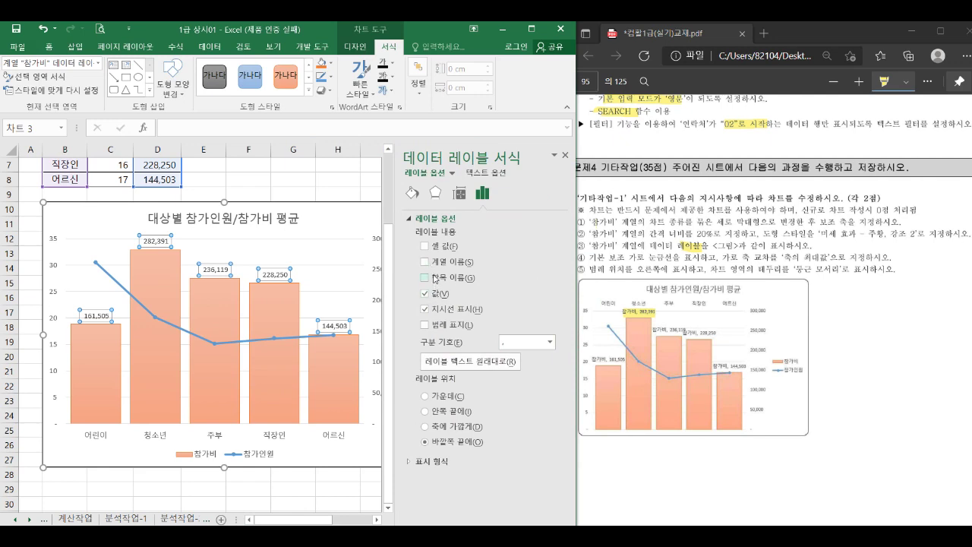
click(425, 262)
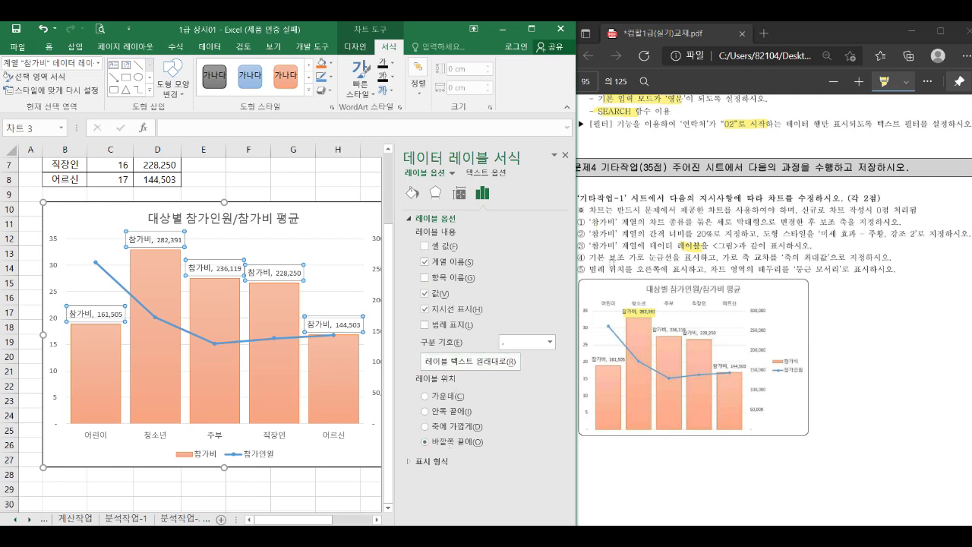
Highlight the gridline requirement in the PDF and add 기본 부 가로 gridlines to the chart
drag(612, 263, 642, 259)
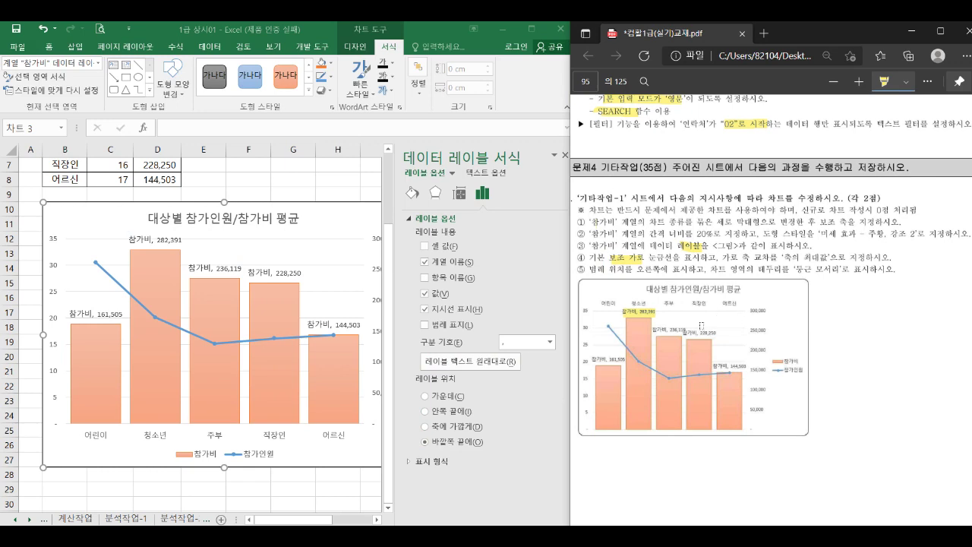
click(339, 176)
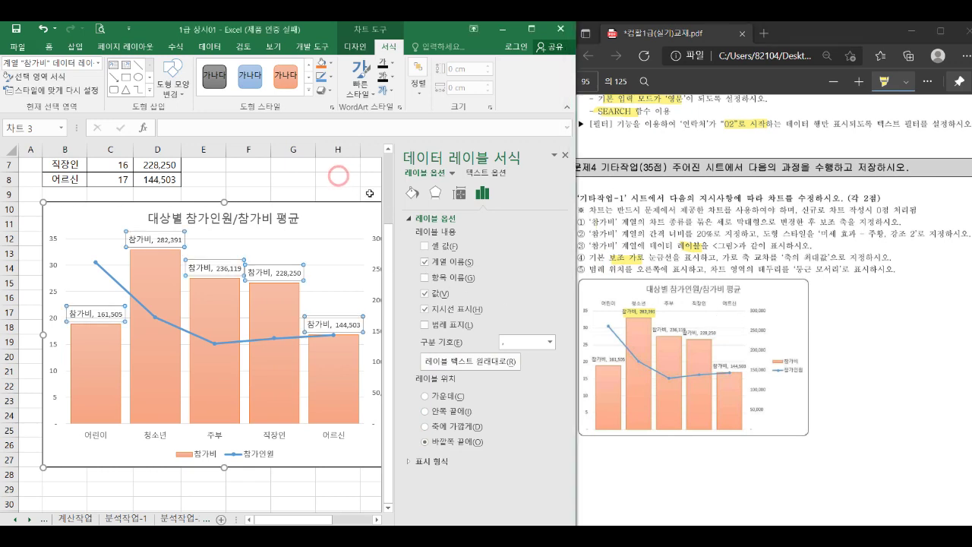
click(564, 158)
click(422, 212)
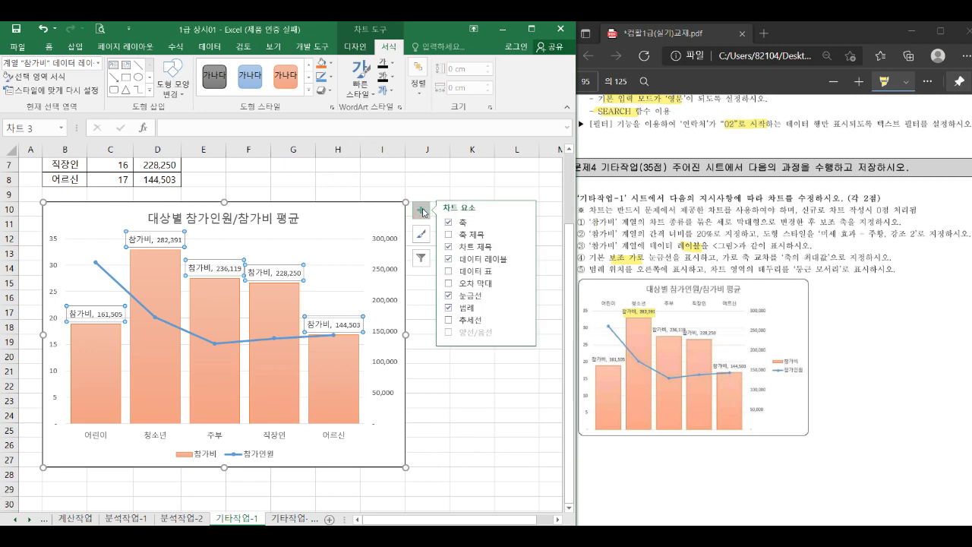
click(523, 297)
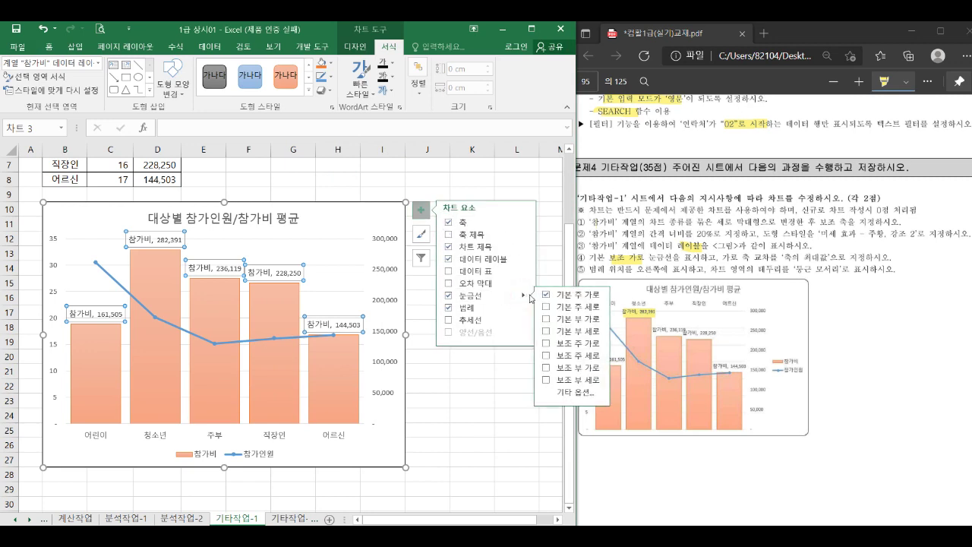
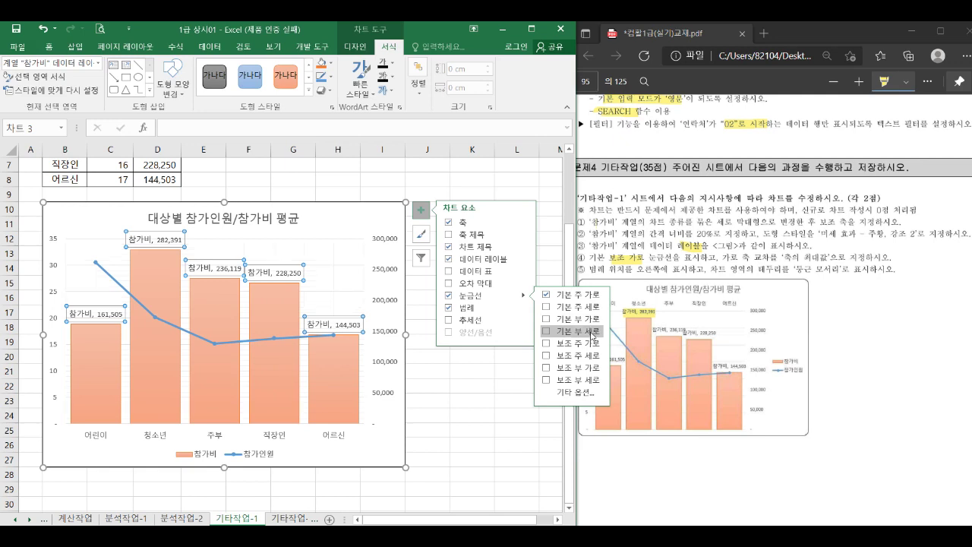
click(593, 319)
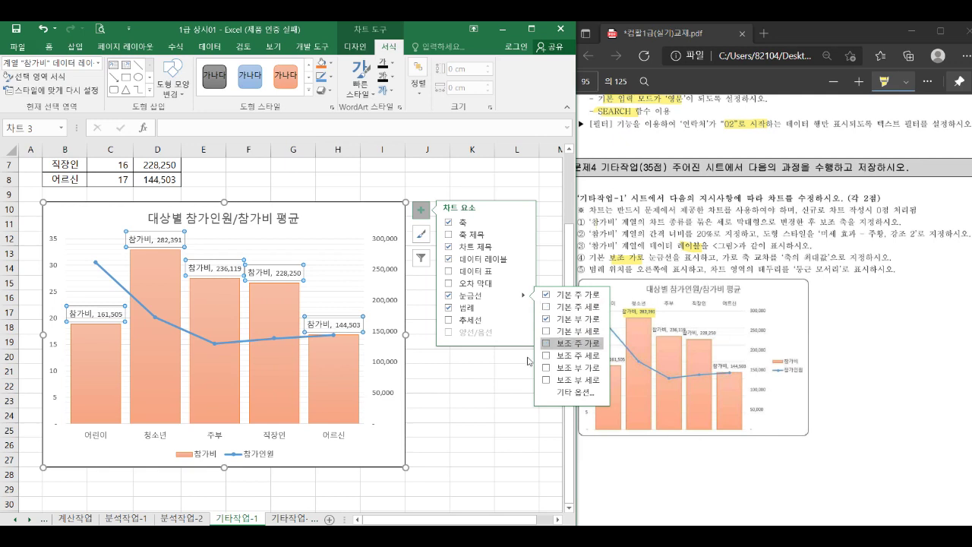
click(480, 410)
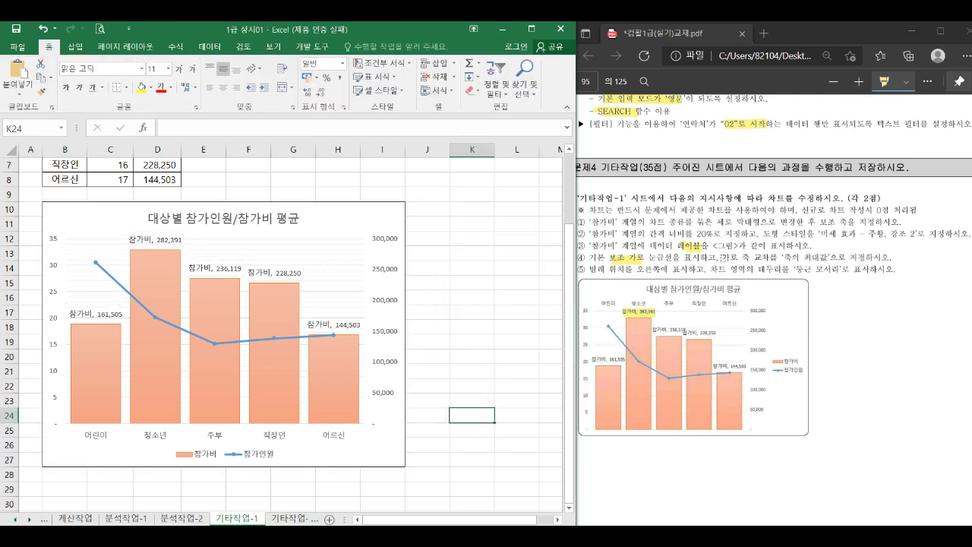
Highlight the axis crossing requirement in the PDF and set 가로 축 교차 to 축의 최대값 on the chart's primary vertical axis
drag(722, 259, 767, 262)
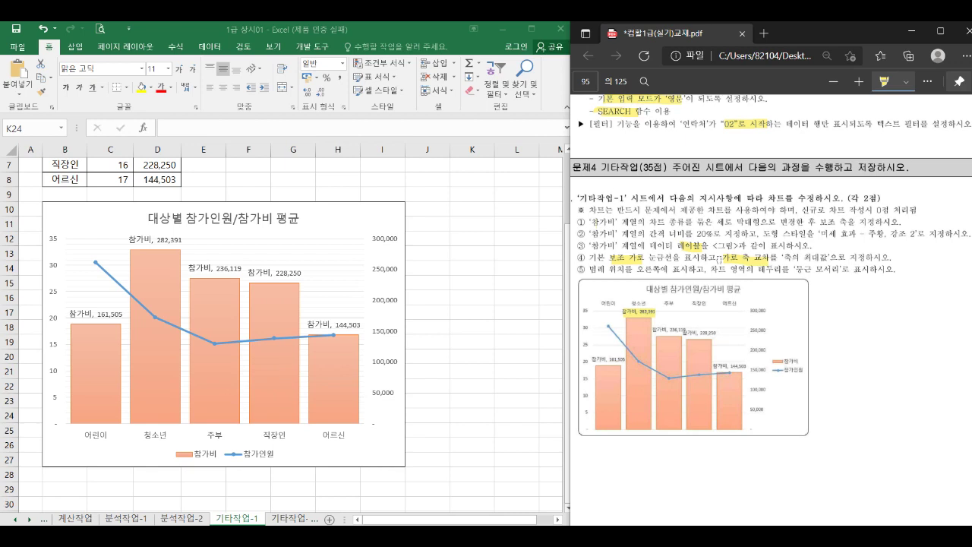
click(332, 440)
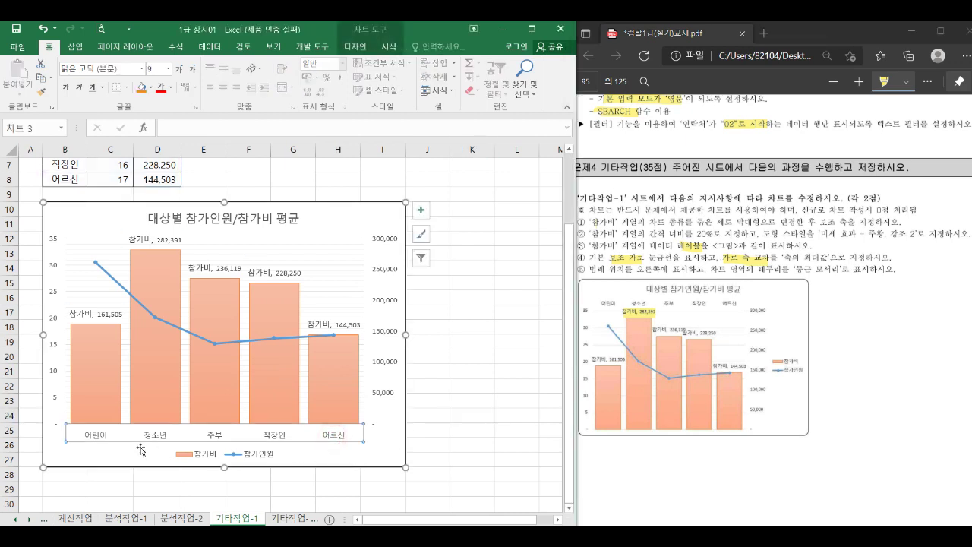
double_click(332, 438)
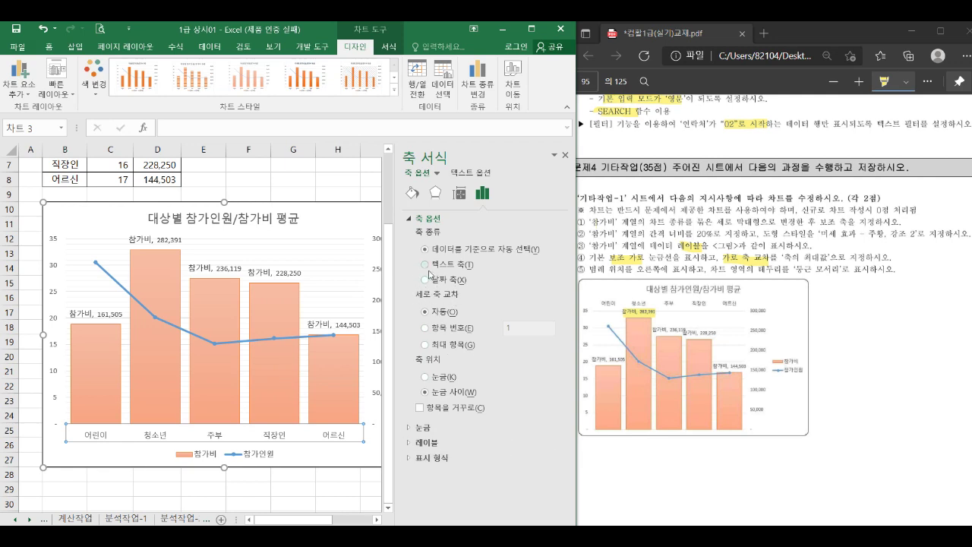
click(57, 244)
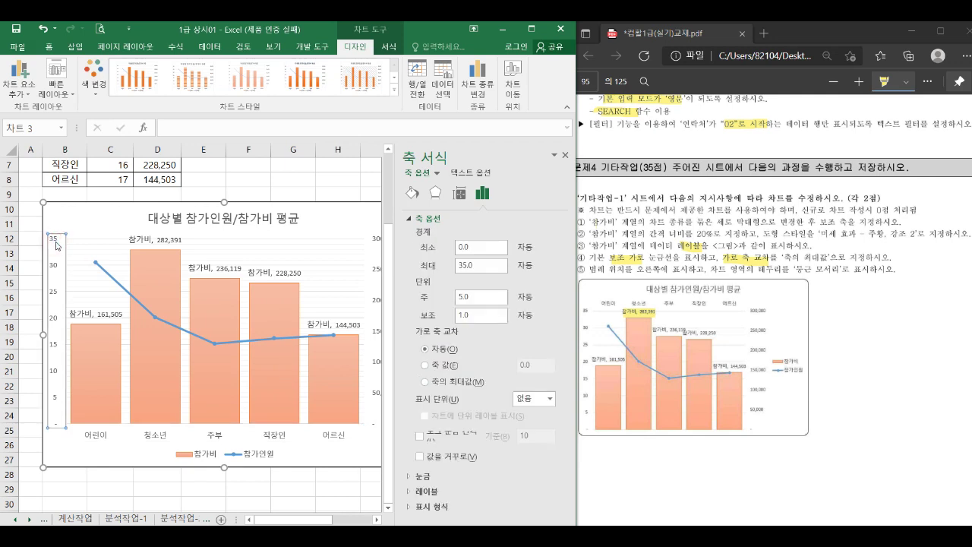
click(426, 382)
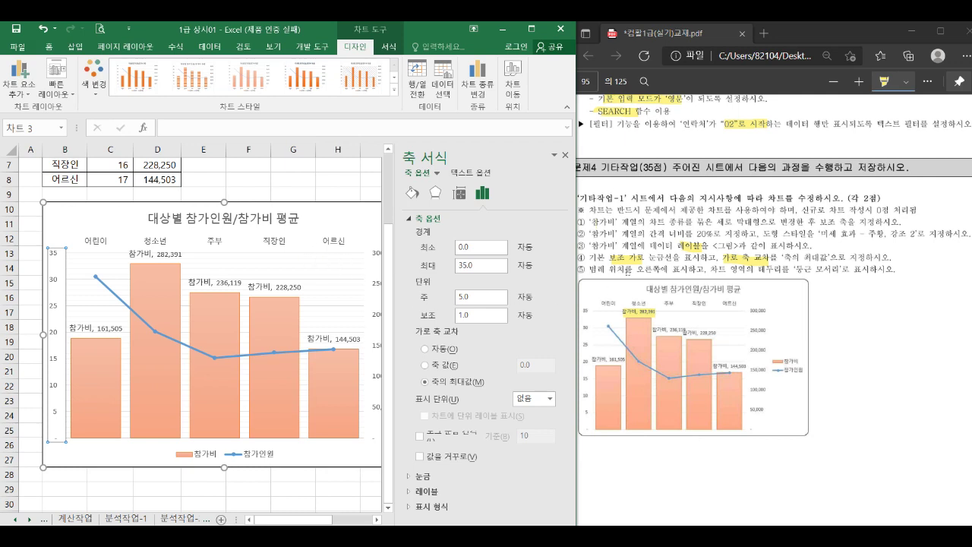
Set the chart legend position to 오른쪽 and apply 둥근 모서리 to the chart area border
click(263, 454)
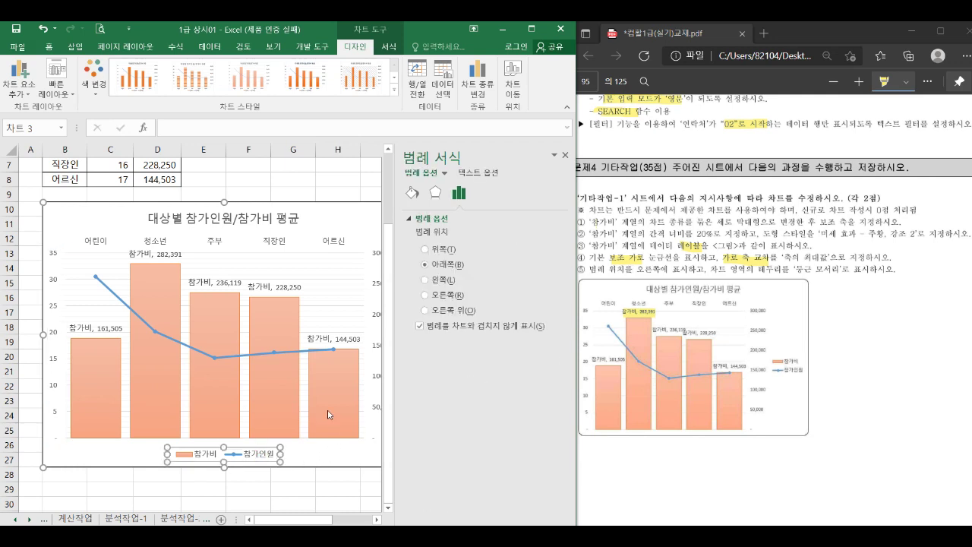
click(451, 297)
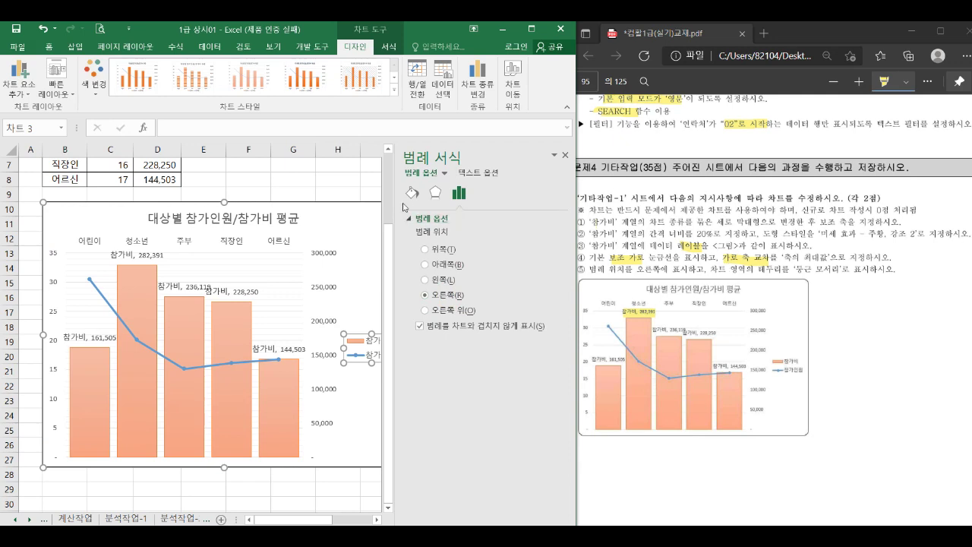
click(352, 216)
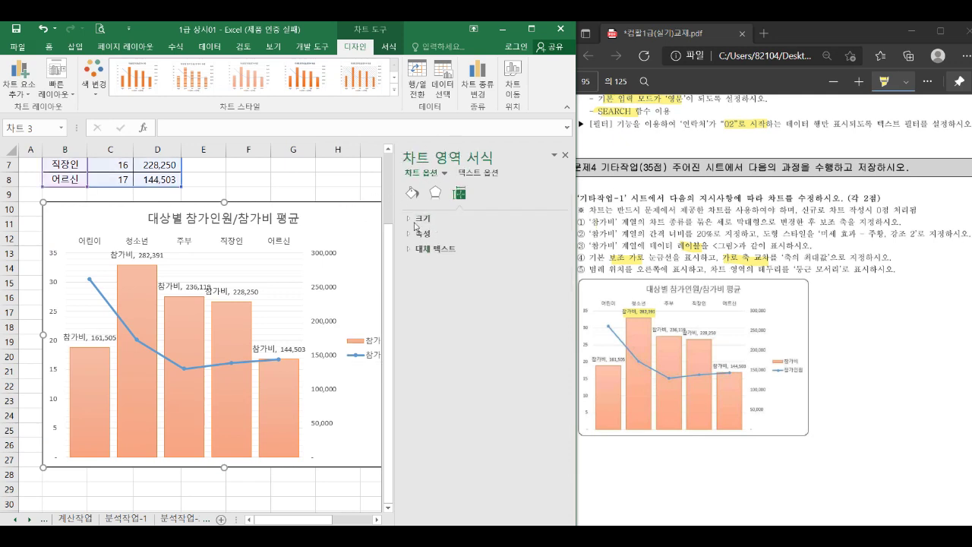
click(412, 193)
click(421, 235)
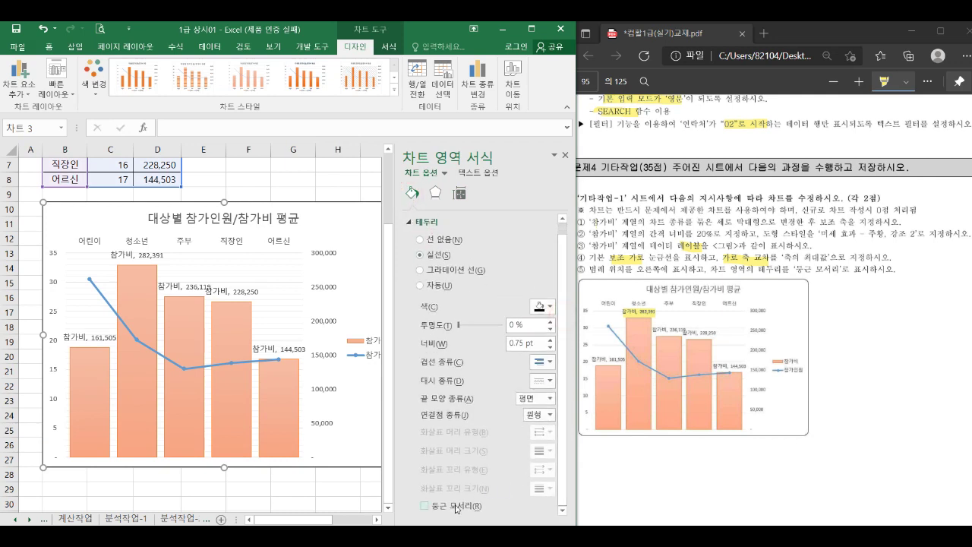
click(455, 507)
click(564, 155)
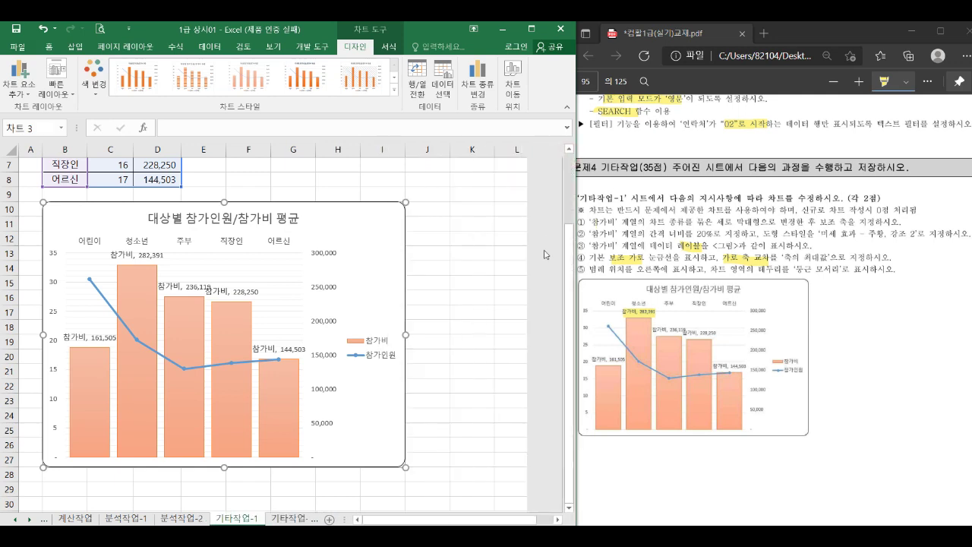
click(471, 312)
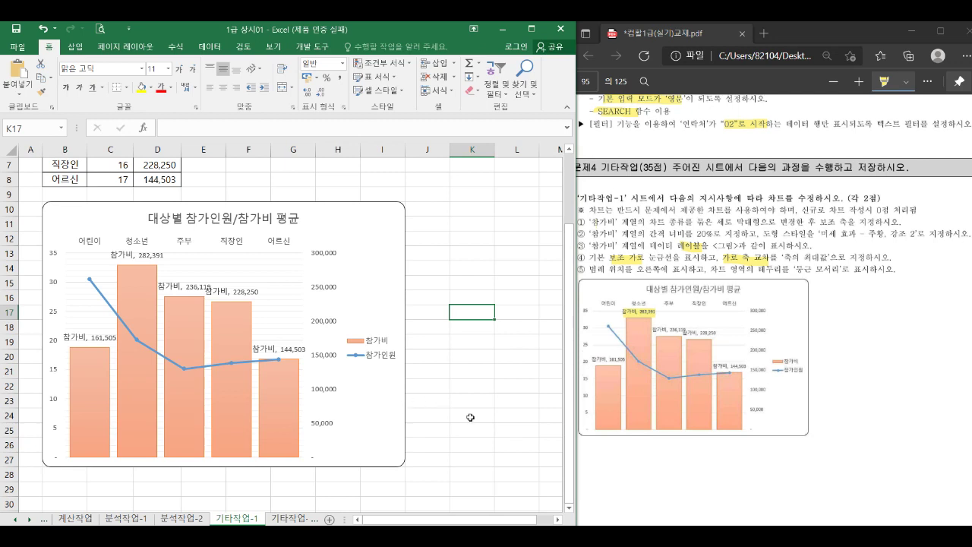
Open the 기타작업-2 sheet and highlight the word 매크로 in its task instructions in the PDF
click(295, 520)
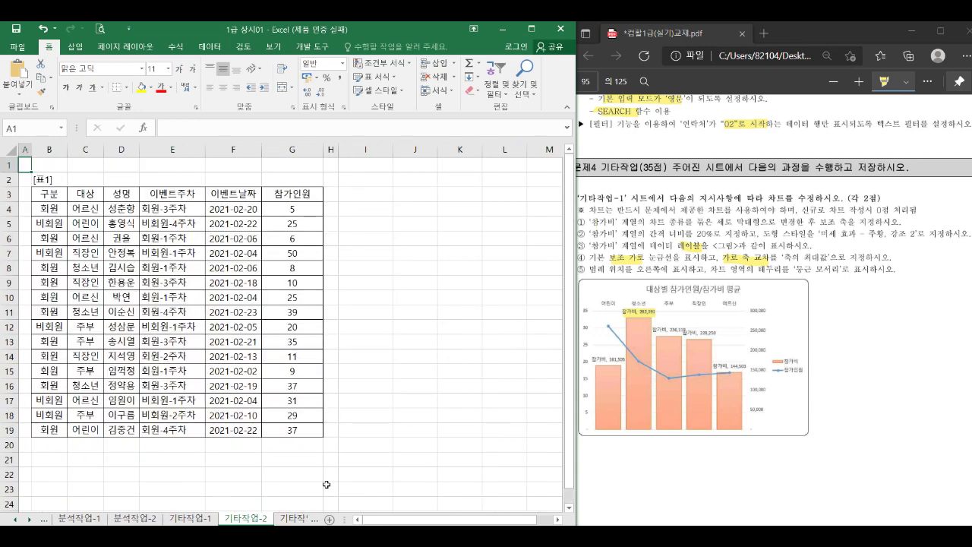
click(825, 379)
scroll(828, 377, down, 10)
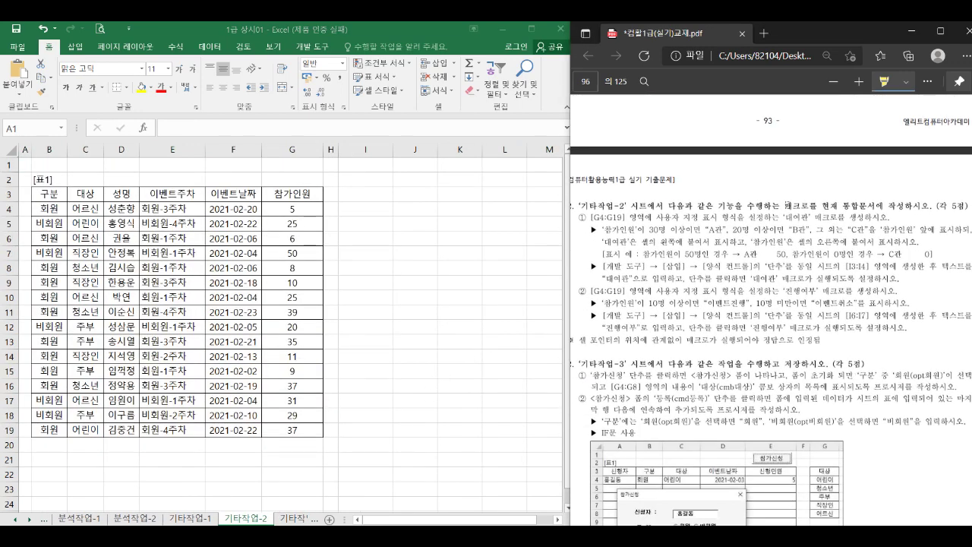
drag(765, 205, 794, 205)
Select an empty cell outside the table and start recording a macro named 대여관 in 현재 통합 문서
click(397, 206)
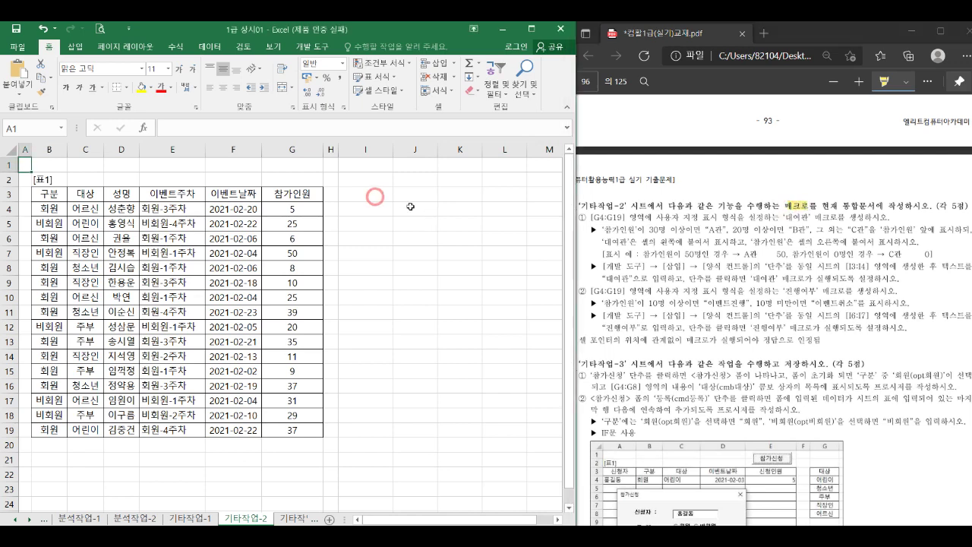
click(310, 47)
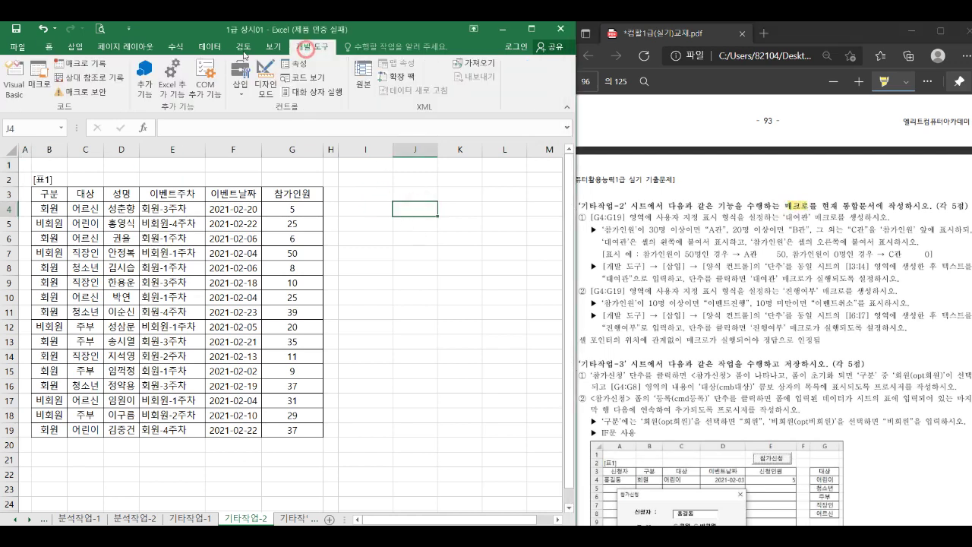
click(85, 65)
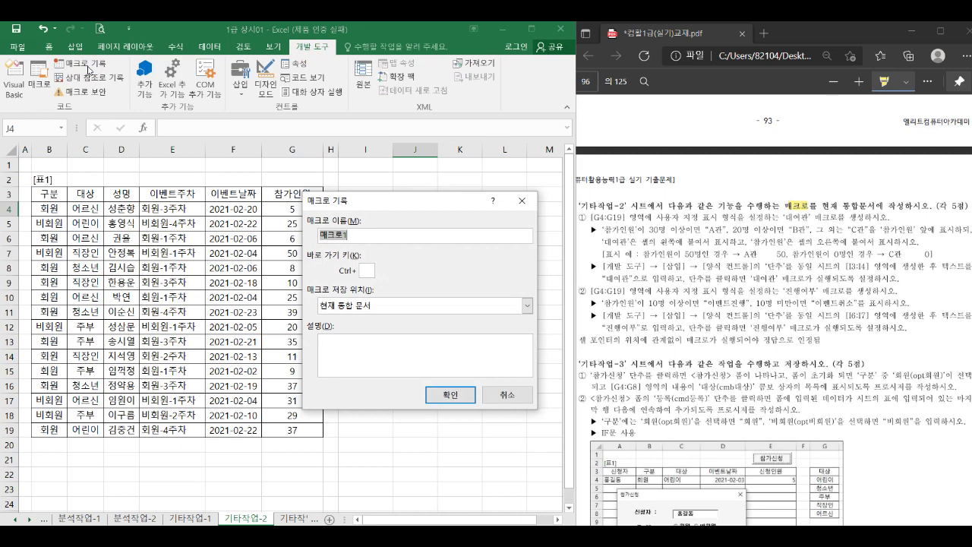
text(대여관)
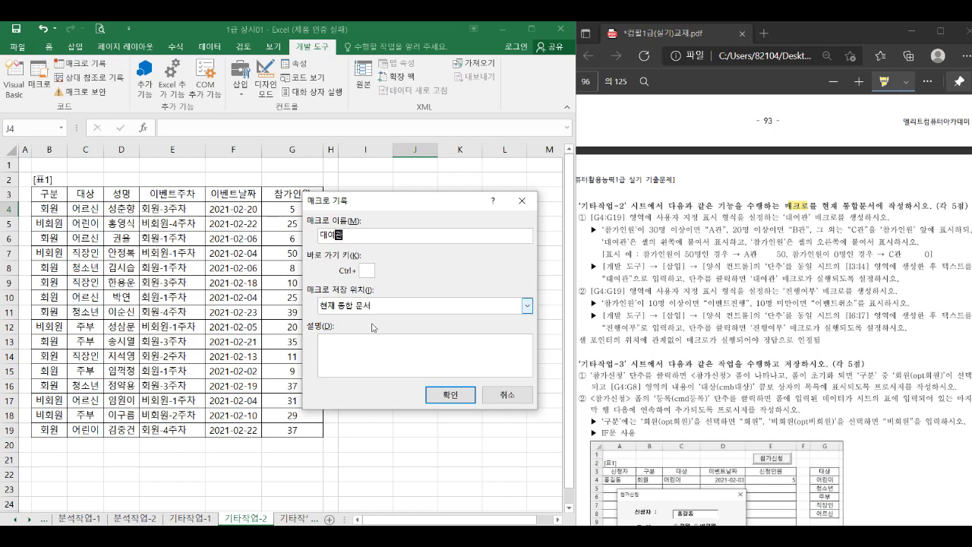
click(451, 395)
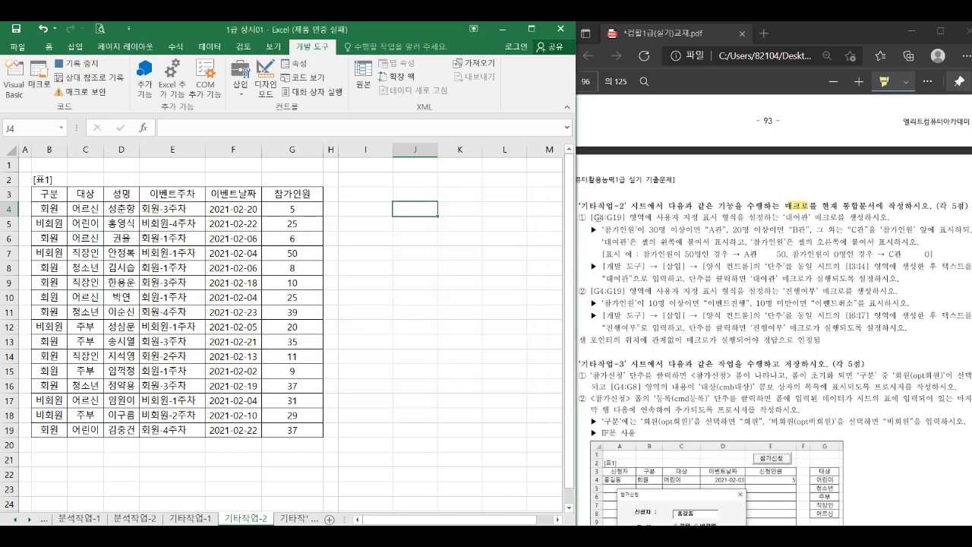
Highlight the target range in the PDF, select G4:G19 and open its cell format settings at the 사용자 지정 category
drag(593, 205, 628, 206)
click(303, 211)
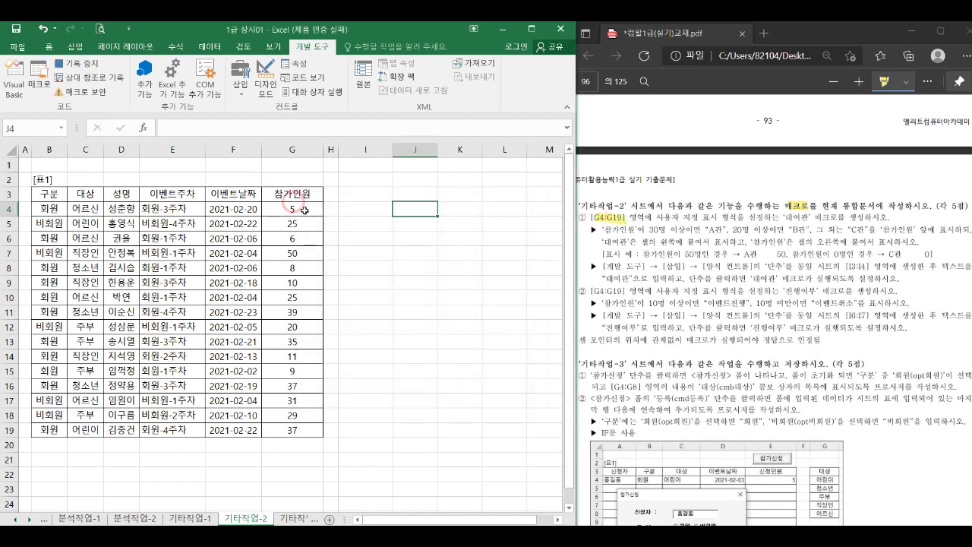
drag(304, 210, 294, 428)
key(ctrl+1)
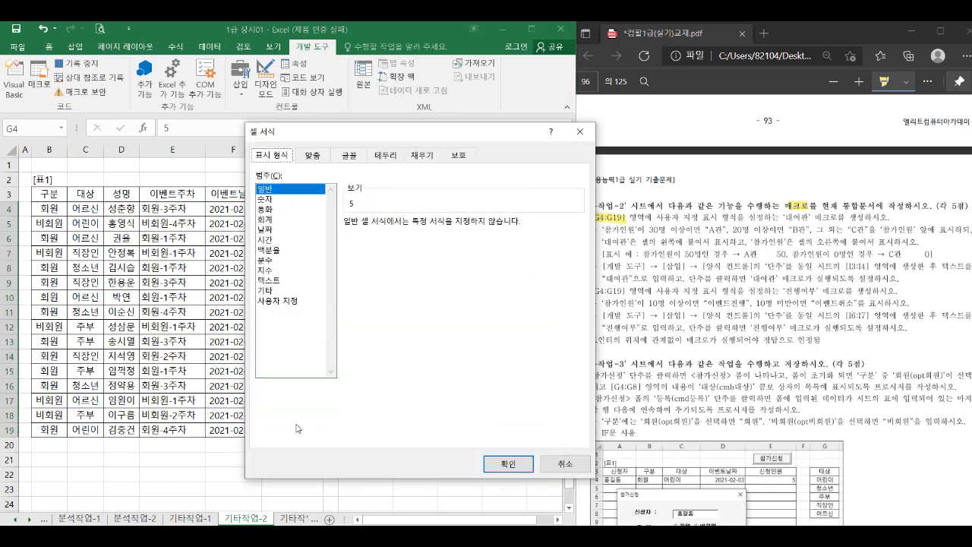
click(288, 301)
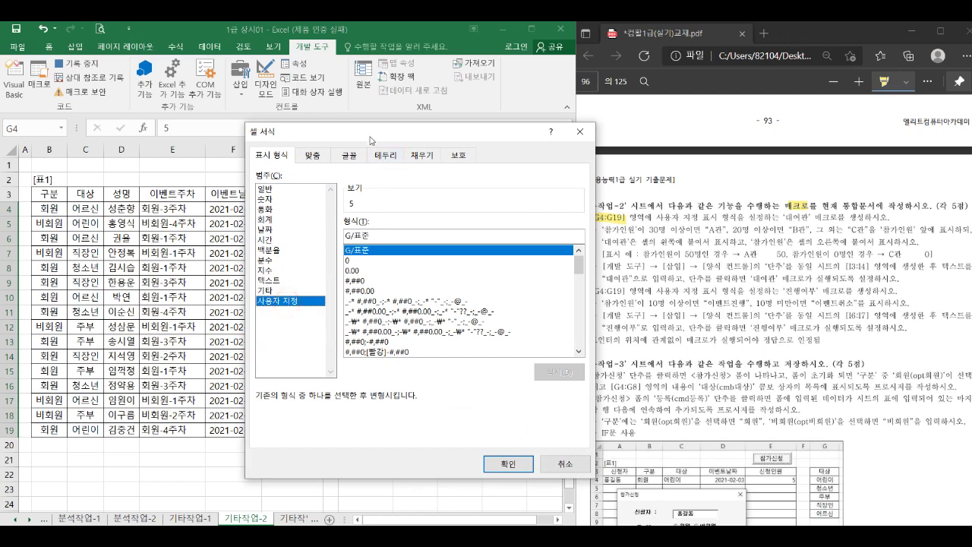
drag(368, 135, 322, 172)
Replace the custom number format code with [>=30]A관;[>=20]B관;C관
drag(332, 273, 299, 274)
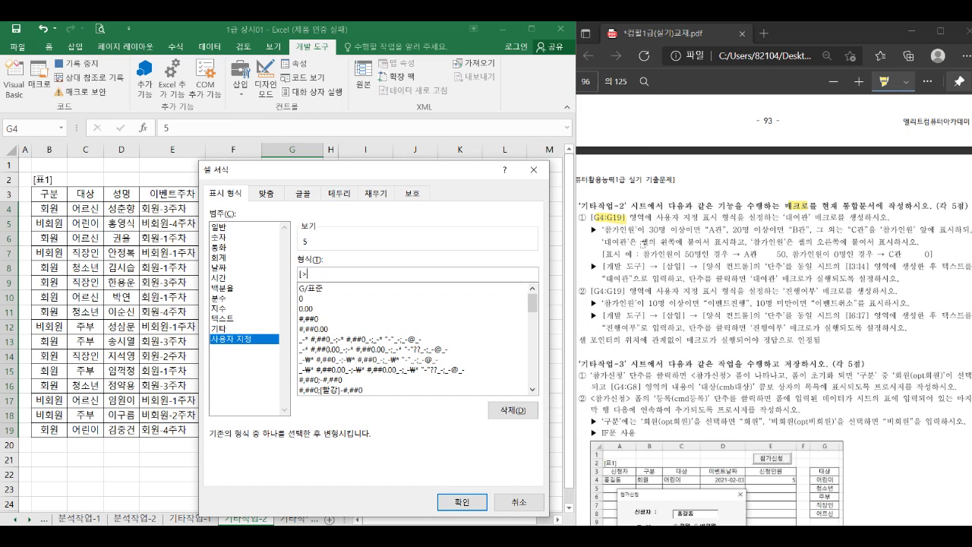
text(=30])
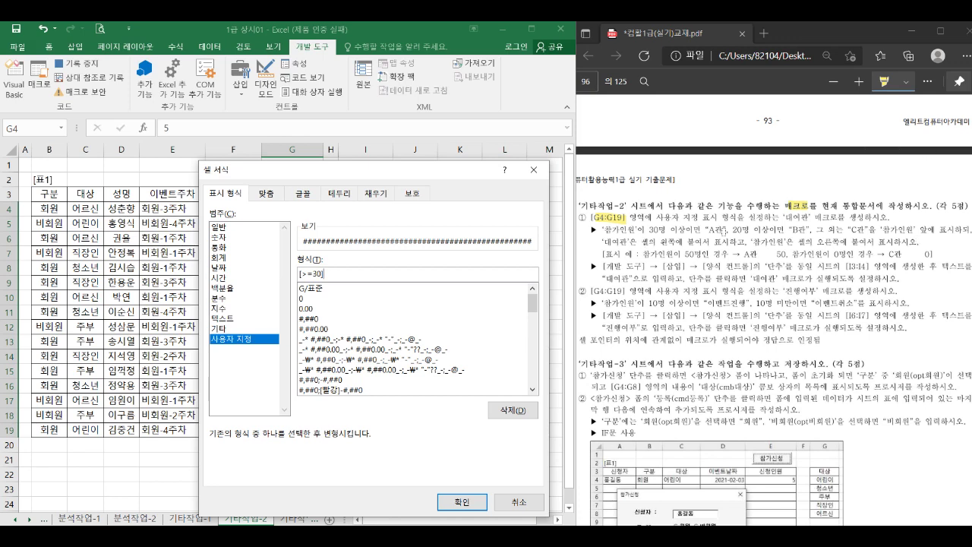
text(A)
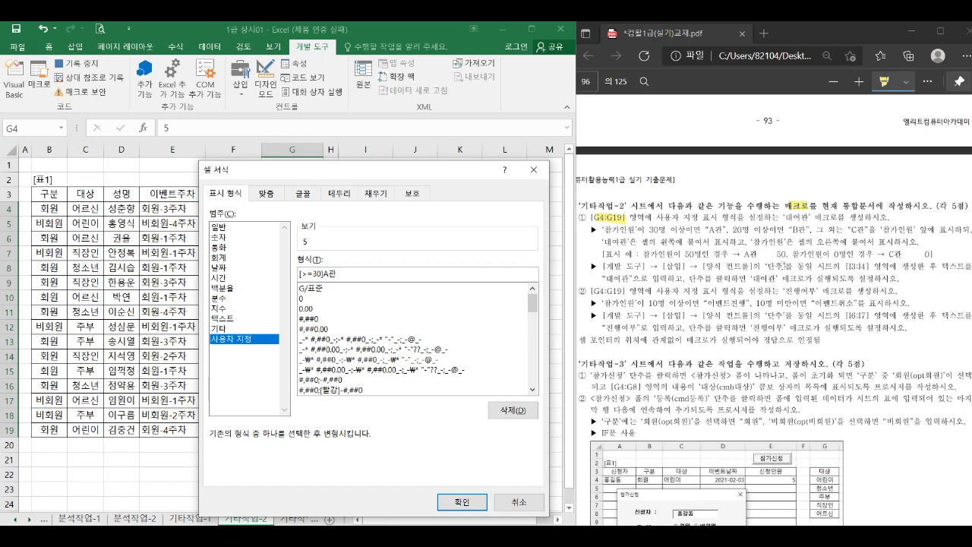
text(관)
text(20])
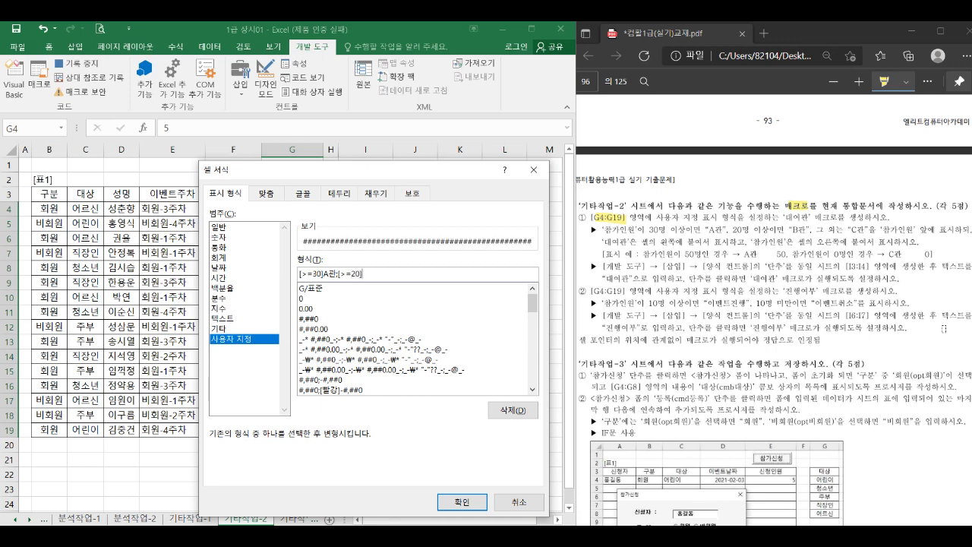
text(B관;)
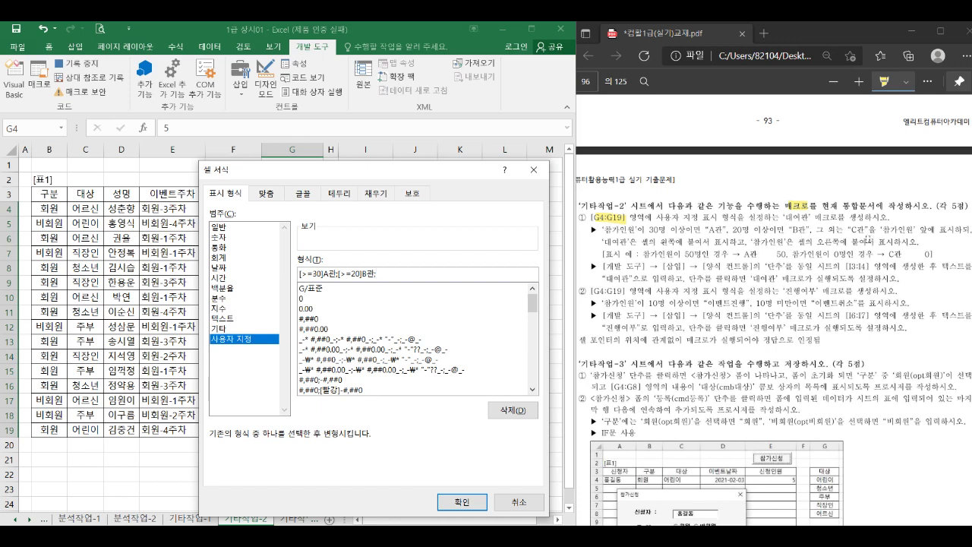
text(C)
text(과)
Highlight the 50명인 경우 → A관 example in the PDF and extend the format code to [>=30]A관* 0;[>=20]B관* 0;C관* 0
drag(687, 254, 755, 255)
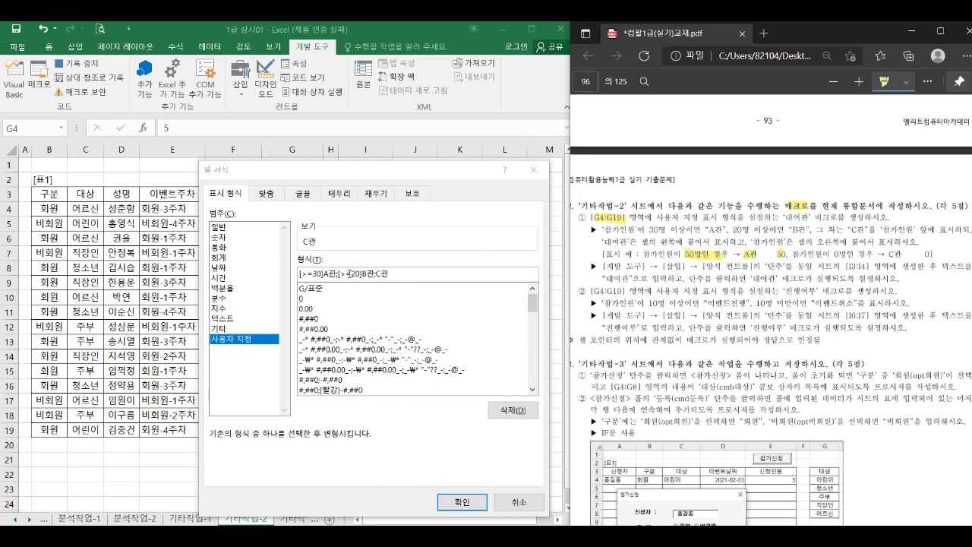
click(335, 273)
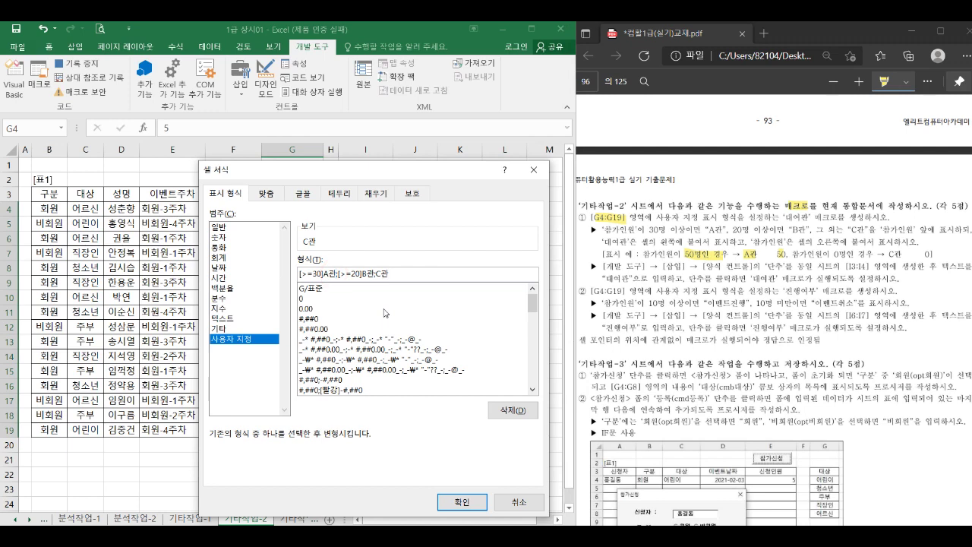
text(ㅊ)
key(BackSpace)
text(* 0;)
text(*)
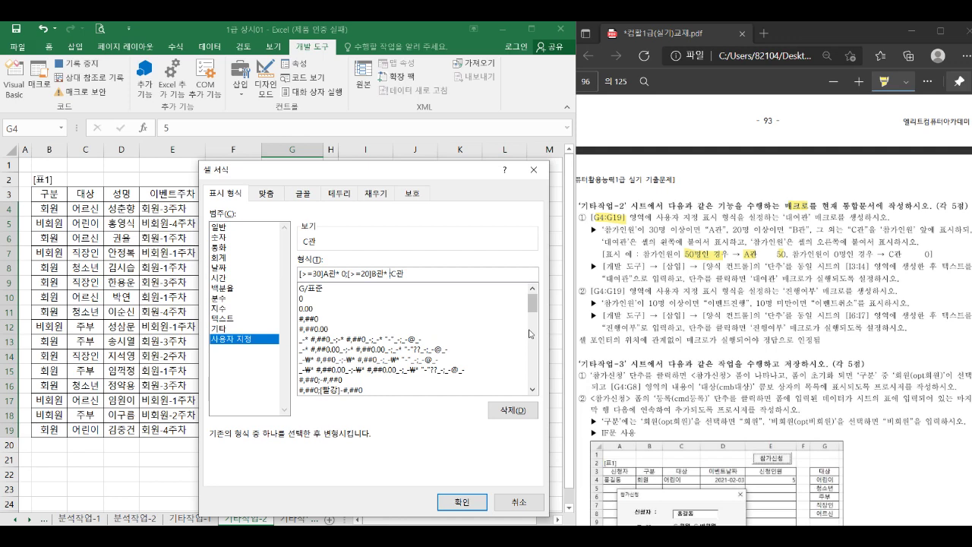
text( 0)
text(;[>=20)
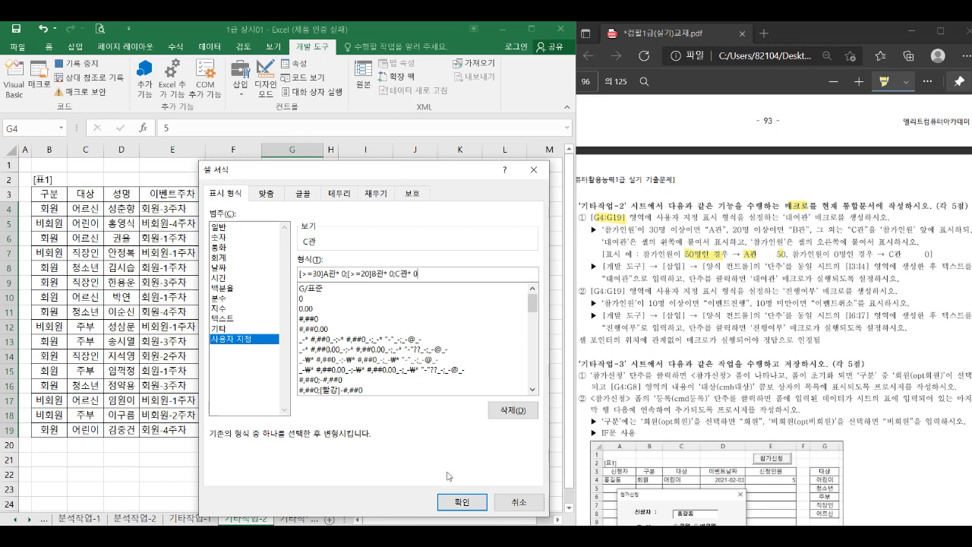
Try to apply the unquoted format code [>=30]A관* 0;[>=20]B관* 0;C관* 0 to G4:G19
drag(387, 179, 337, 323)
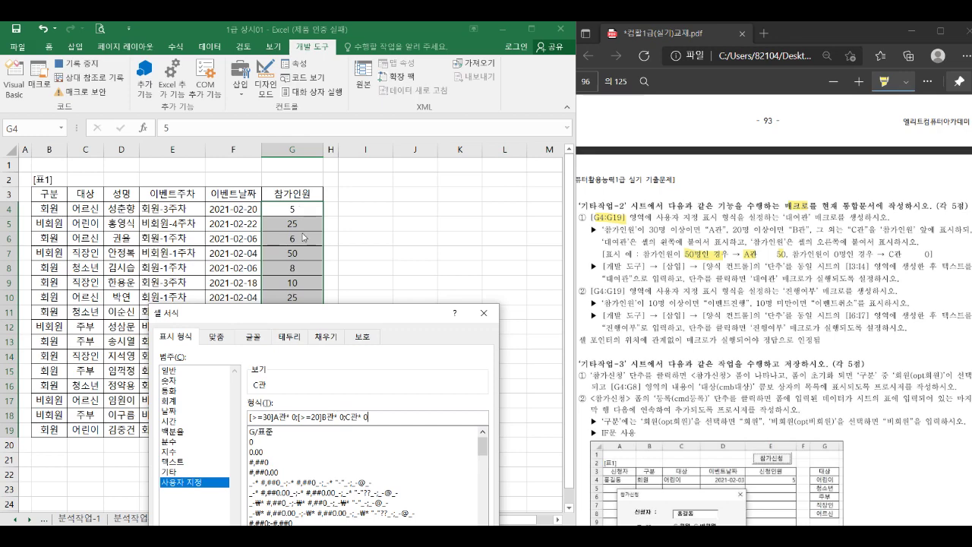
drag(348, 319, 356, 154)
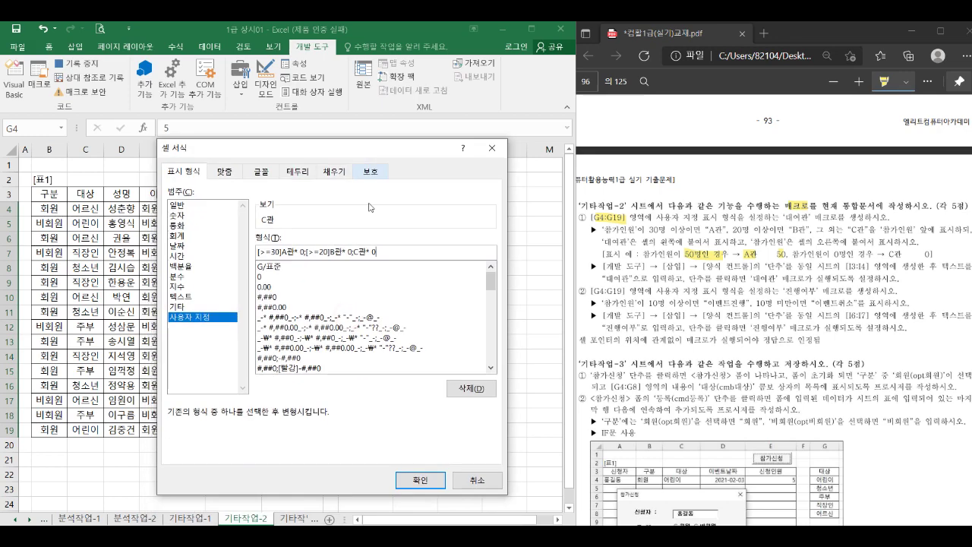
click(420, 480)
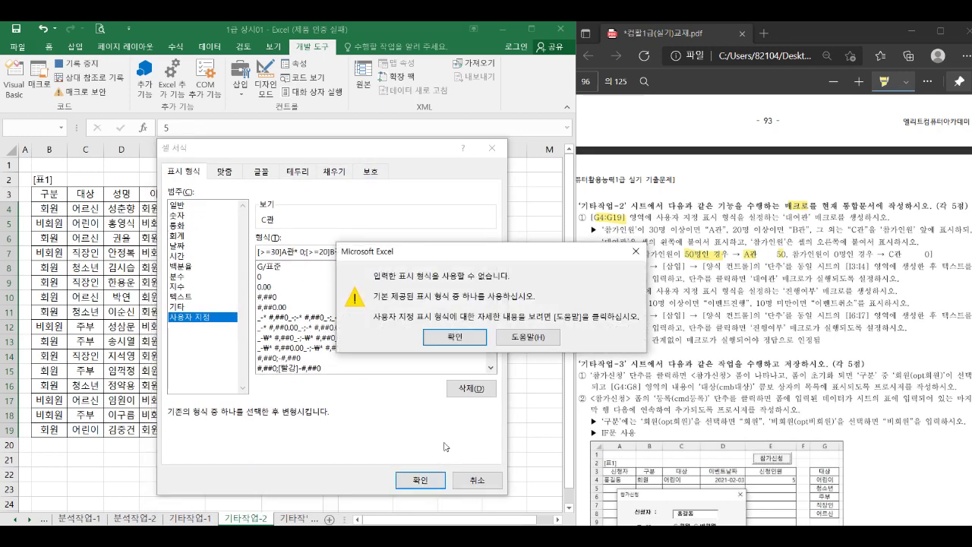
click(455, 337)
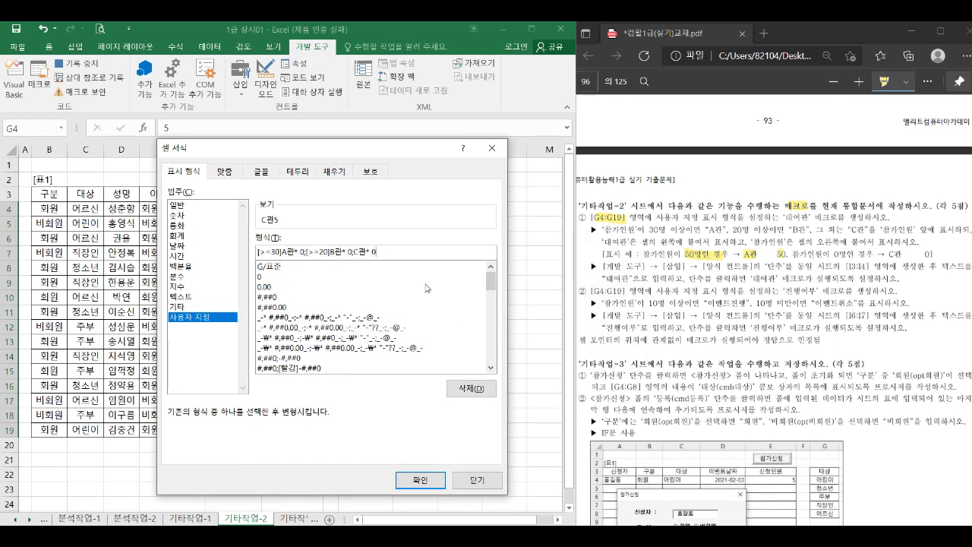
Enclose A관, B관 and C관 in double quotation marks in the format code, apply it to G4:G19 and stop the macro recording
click(283, 252)
text(")
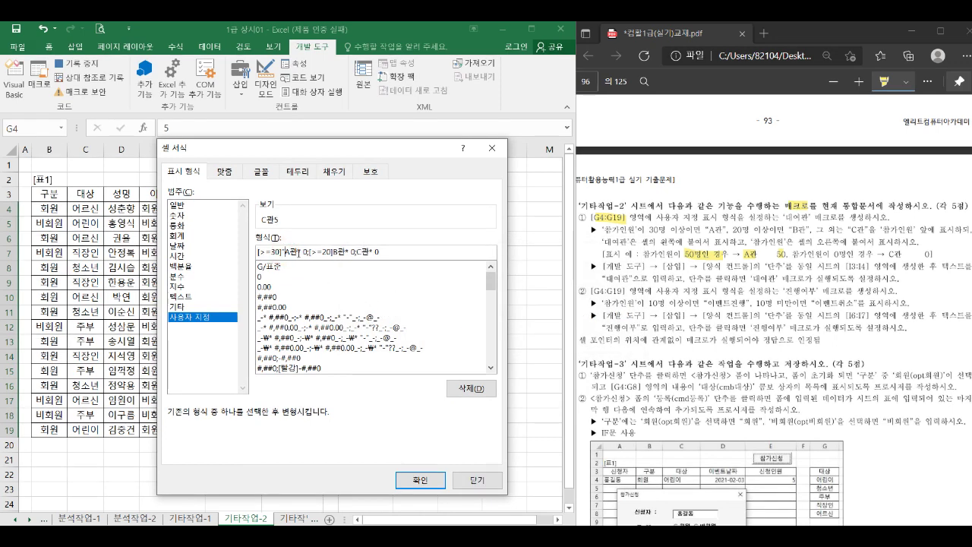
click(299, 252)
text(")
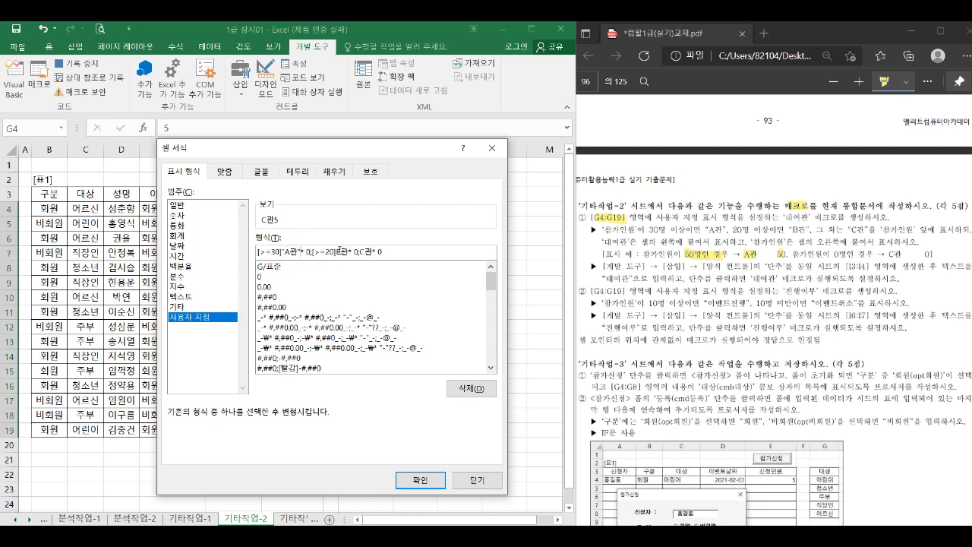
click(338, 251)
text(")
click(357, 253)
text("B관)
click(369, 252)
text("B관)
click(382, 252)
text(")
click(409, 254)
click(420, 479)
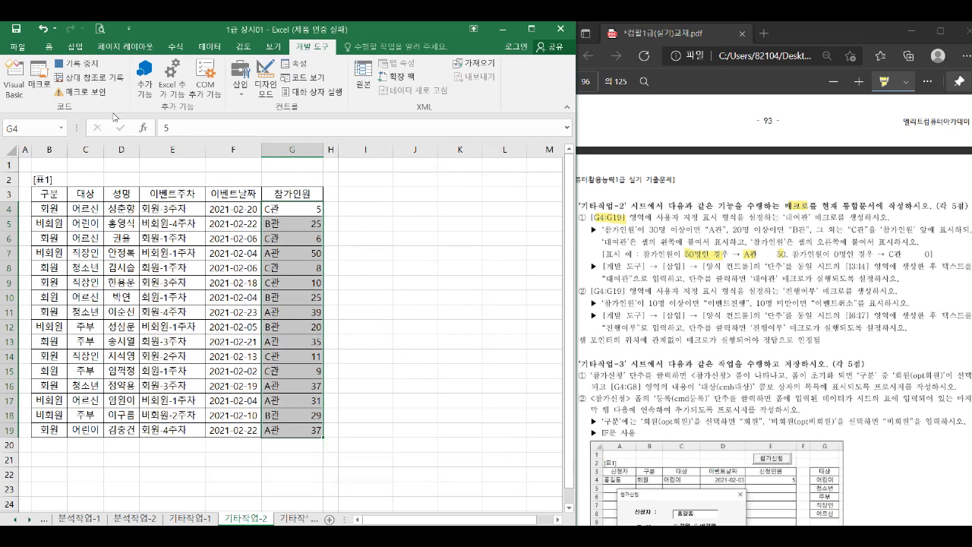
click(77, 66)
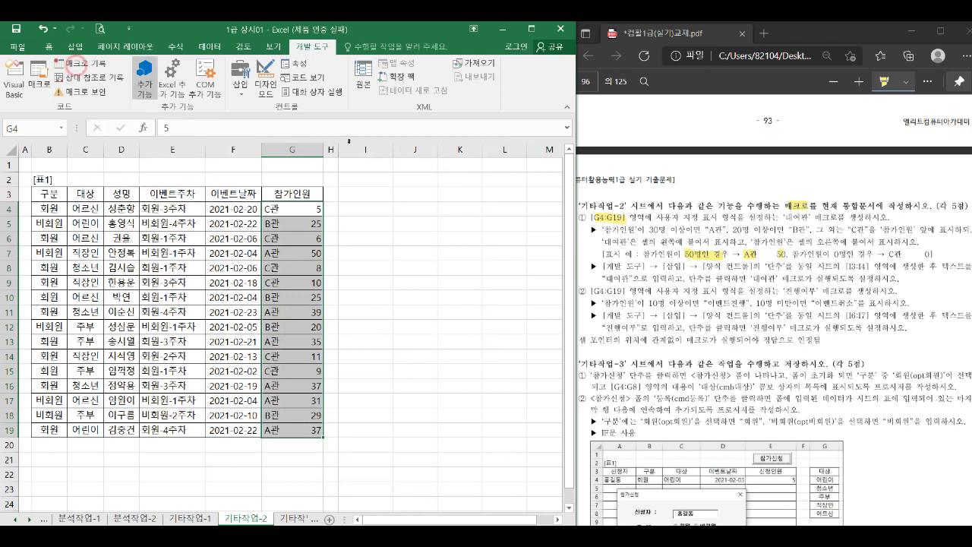
Insert a form-control button over I3:I4, assign it the 대여관 macro and label it 대여관
click(240, 75)
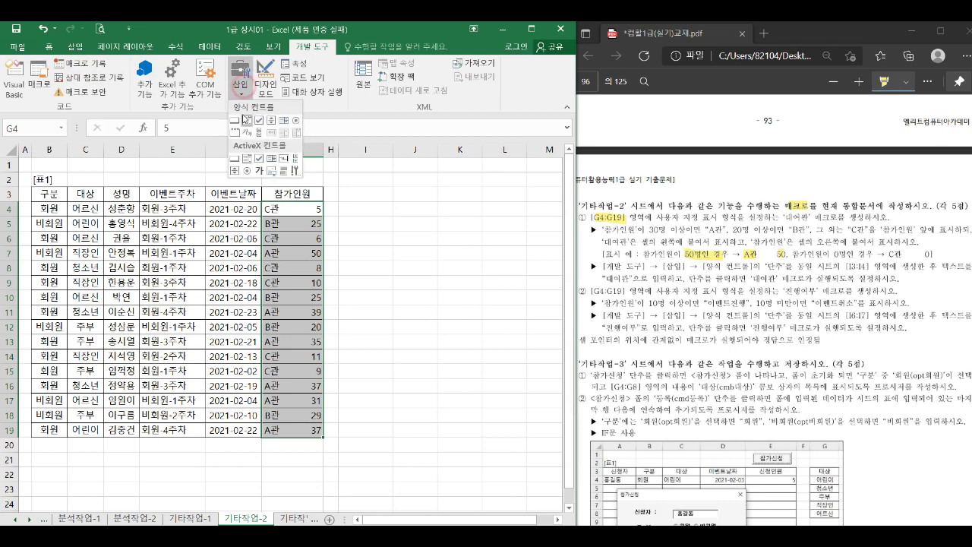
click(240, 76)
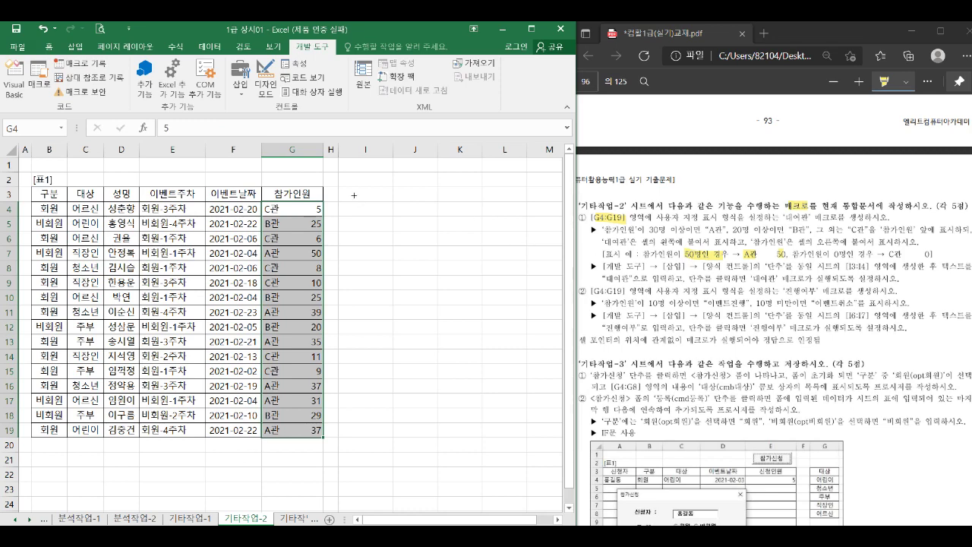
drag(347, 191, 372, 221)
click(219, 237)
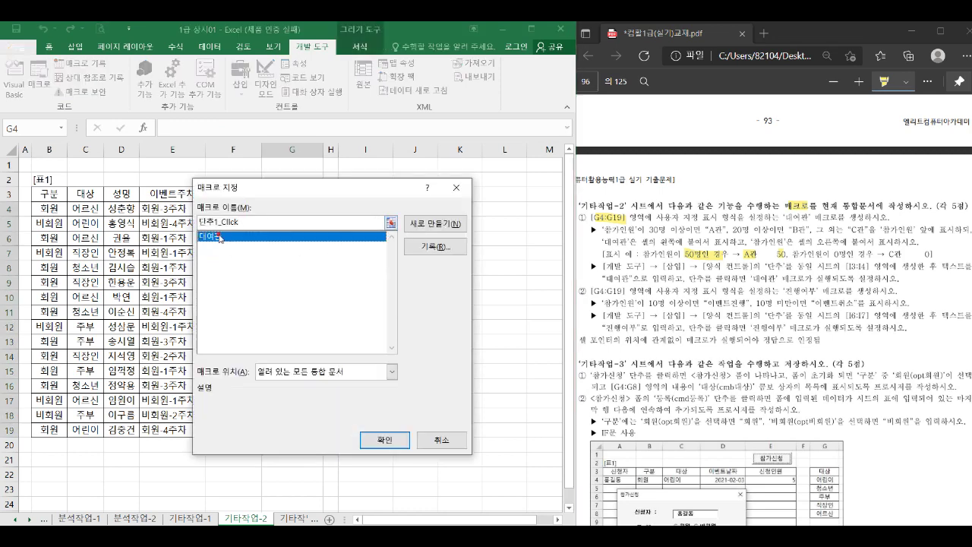
click(384, 440)
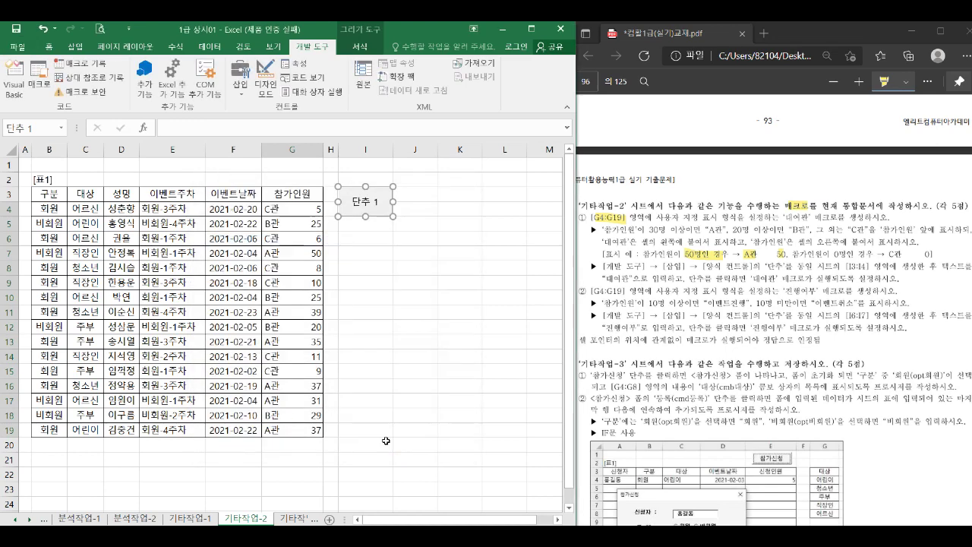
text(대여관)
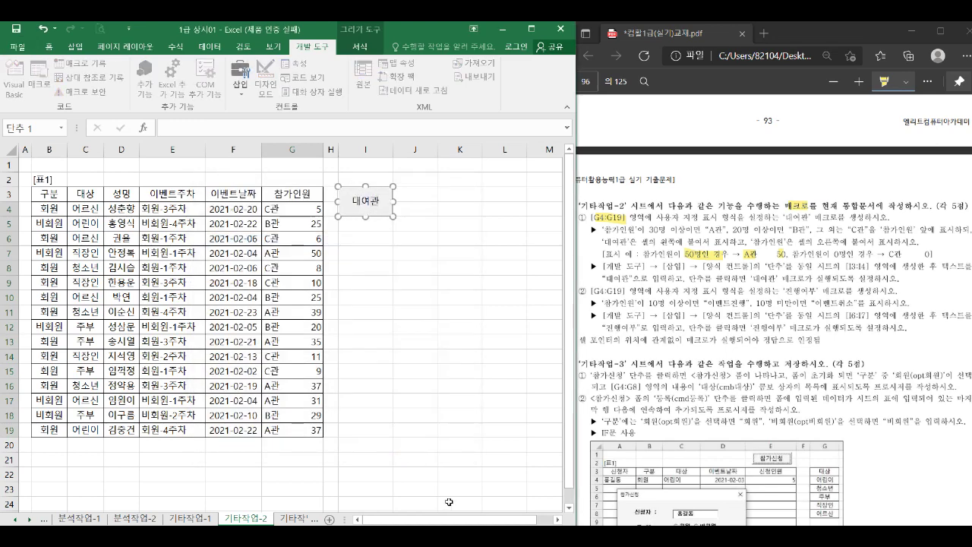
click(408, 325)
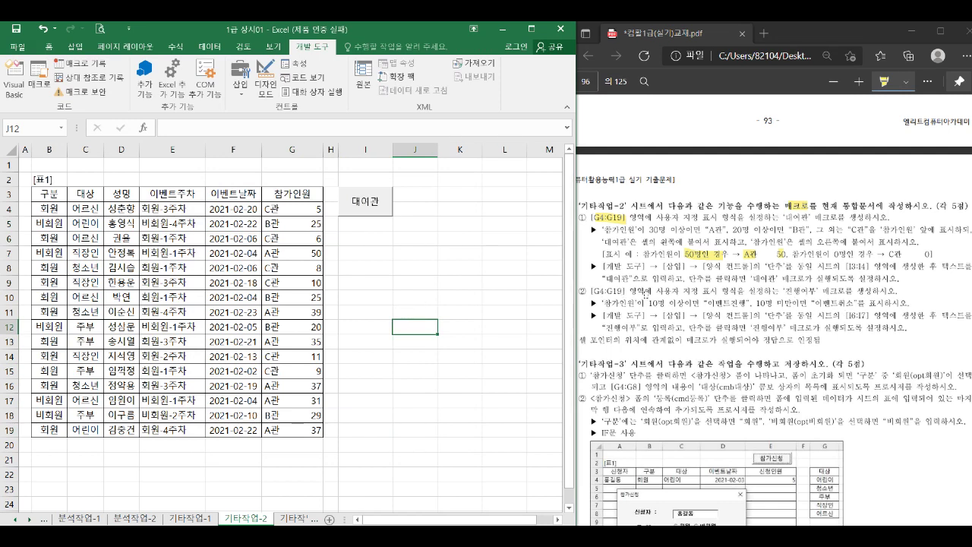
Start recording a macro named 진행여부 in 현재 통합 문서
click(97, 64)
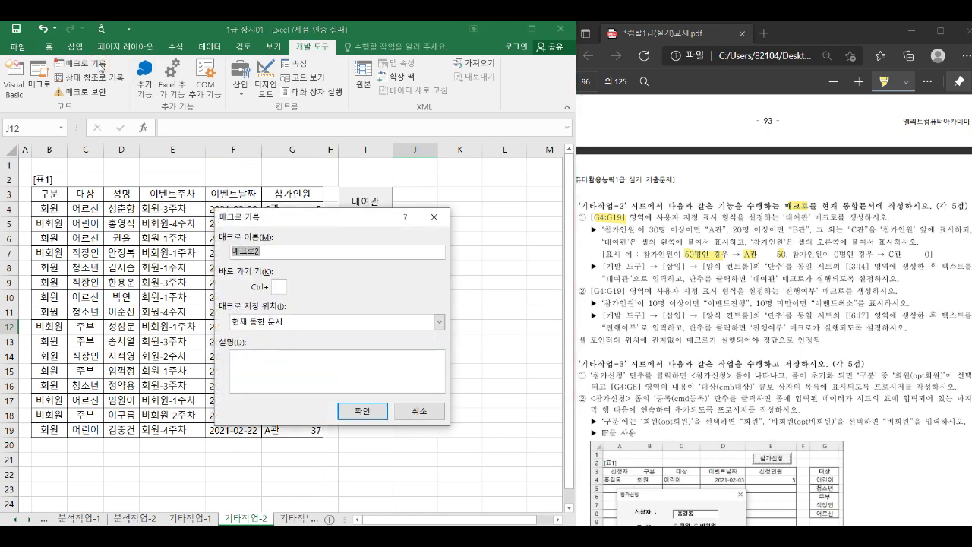
text(진행여부)
click(363, 411)
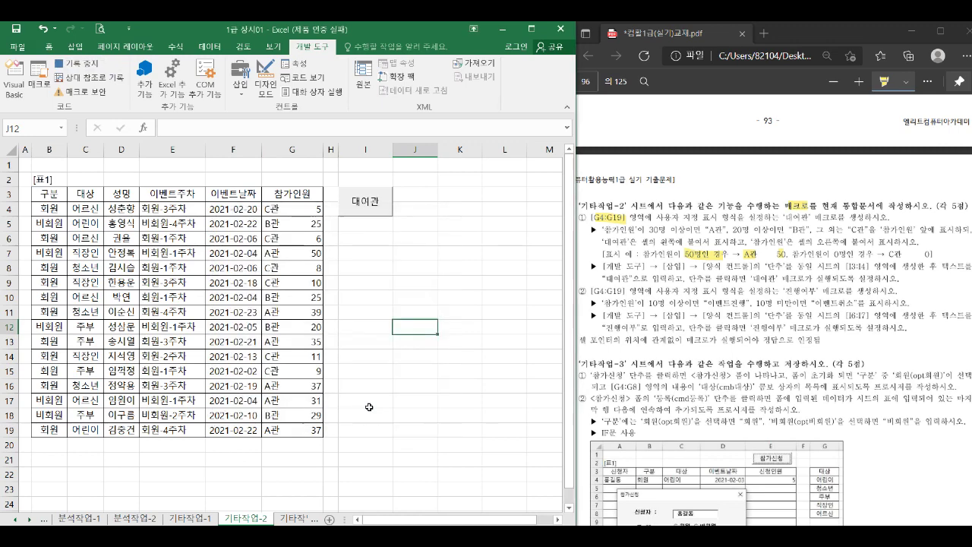
Apply the custom number format [>=10]이벤트진행;[<10]이벤트취소 to G4:G19 and stop the macro recording
drag(288, 210, 302, 431)
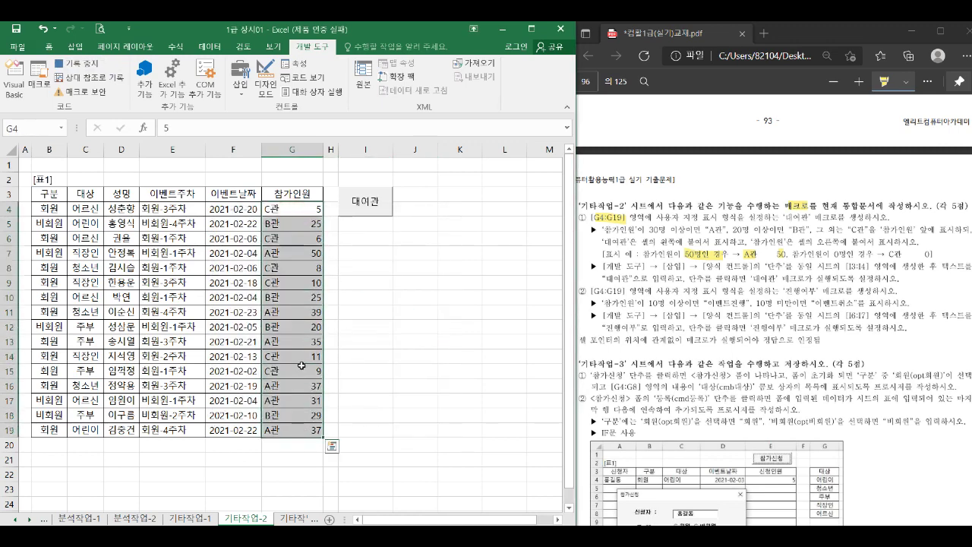
key(ctrl+1)
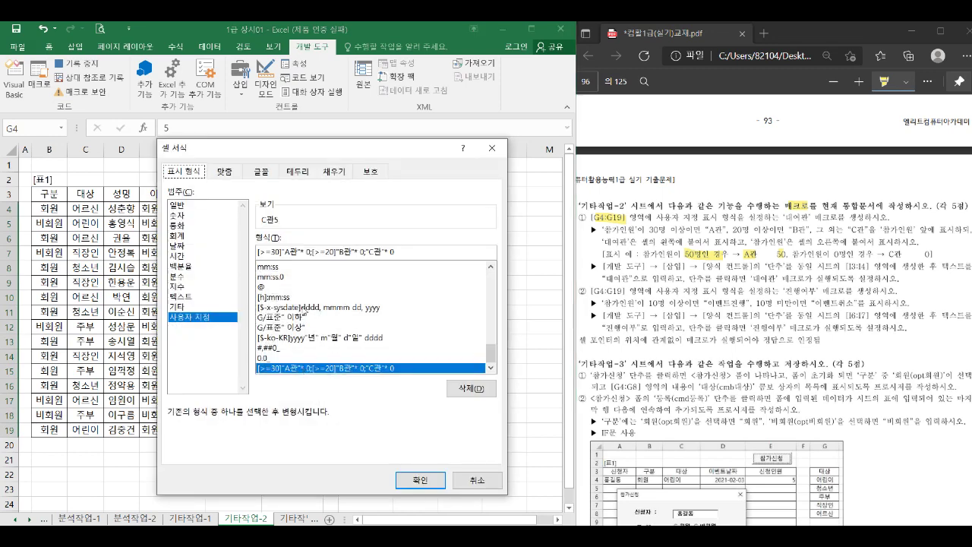
drag(401, 252, 254, 253)
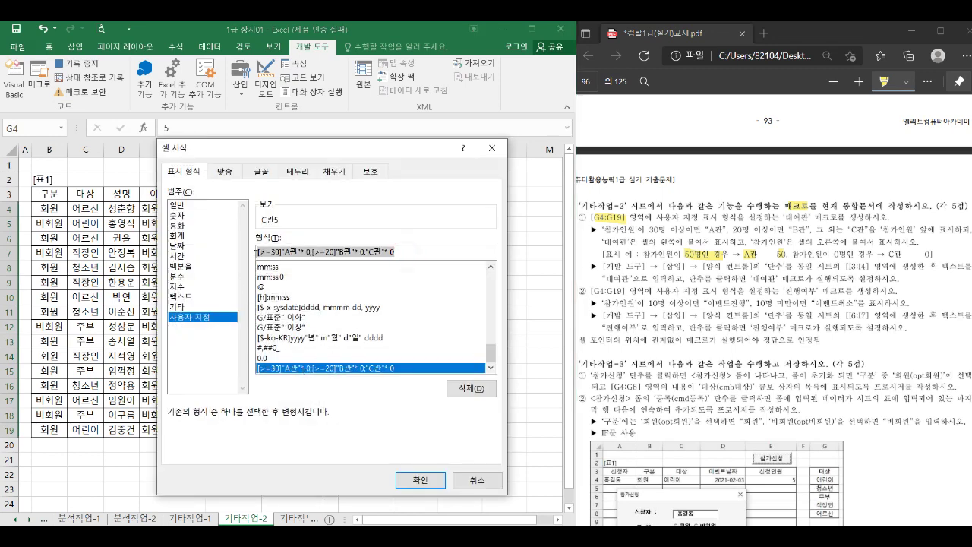
key(BackSpace)
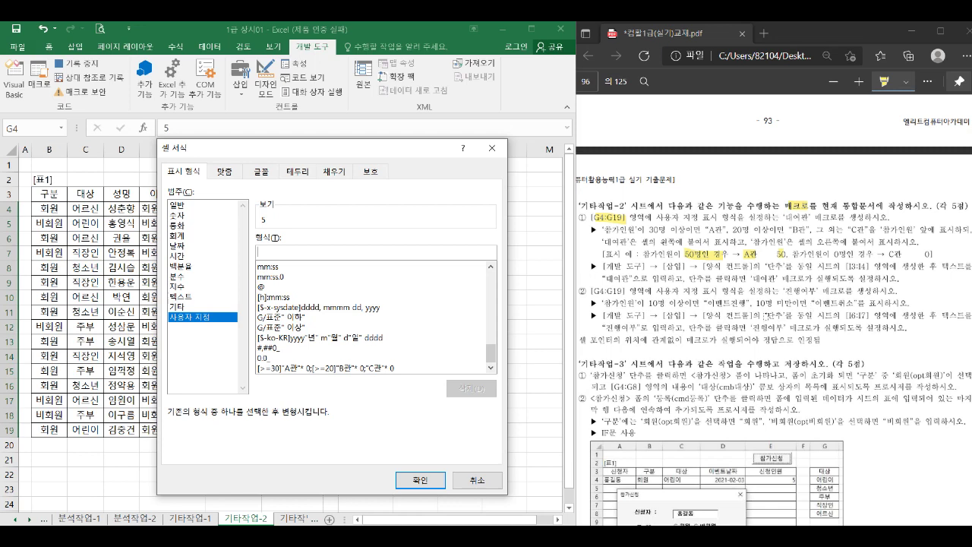
text([>=10)
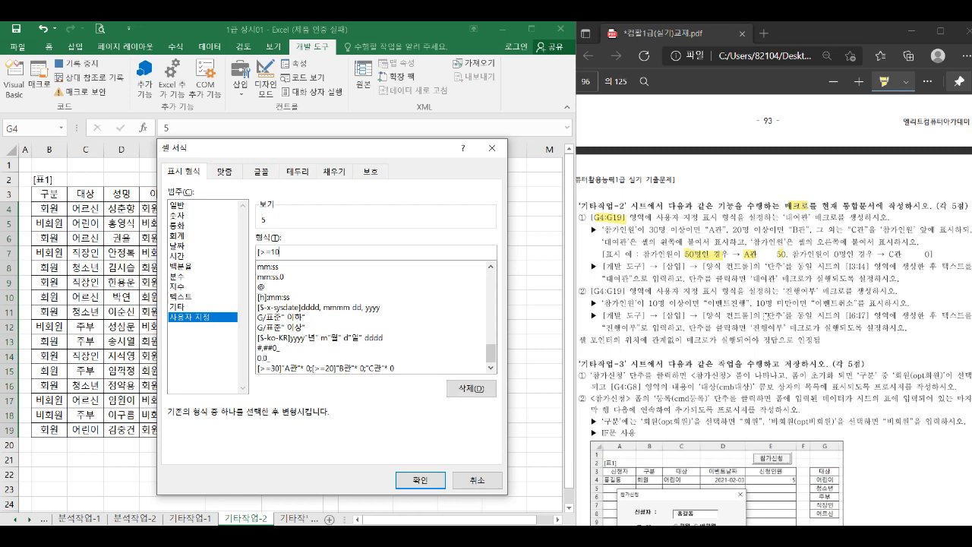
text(])
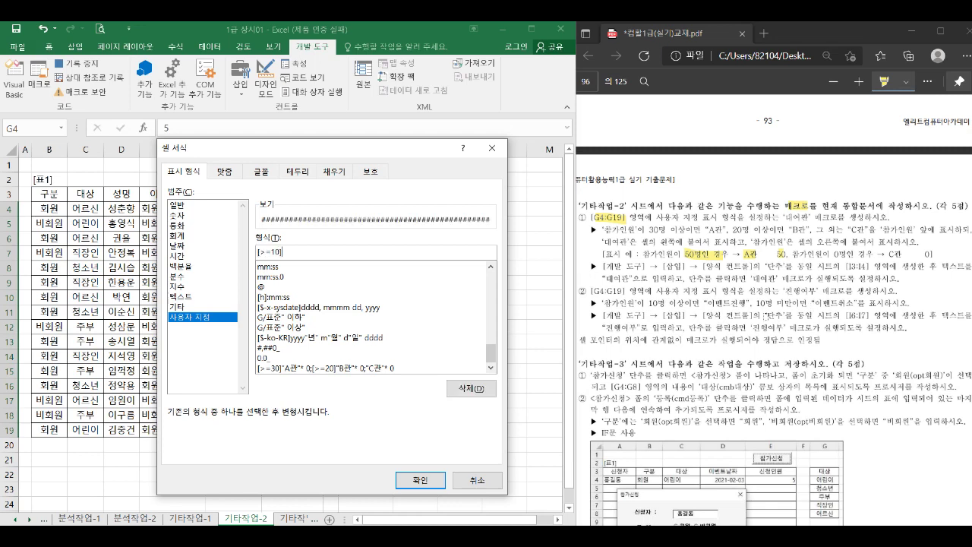
text(이벤트)
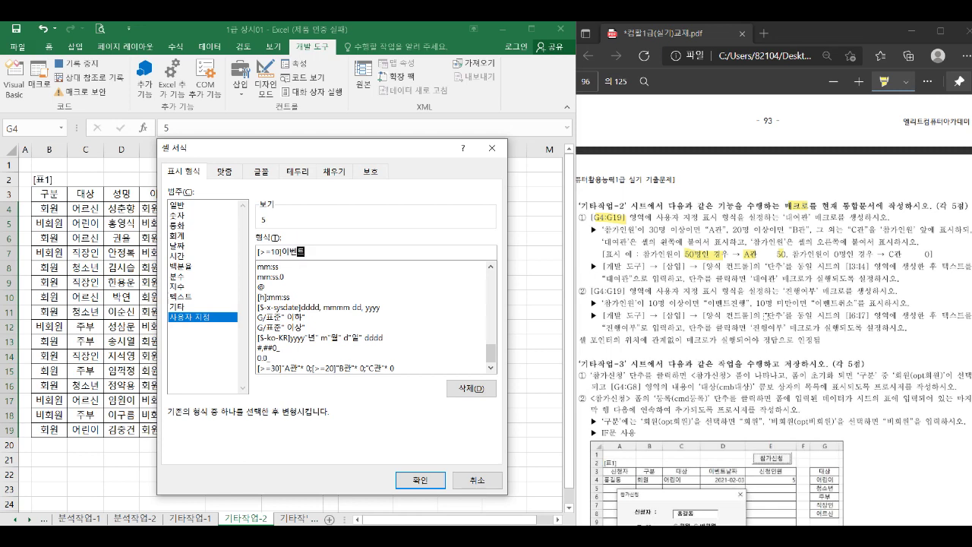
text(진행)
text(;[<10)
text(]이벤ㅌ)
text(취소)
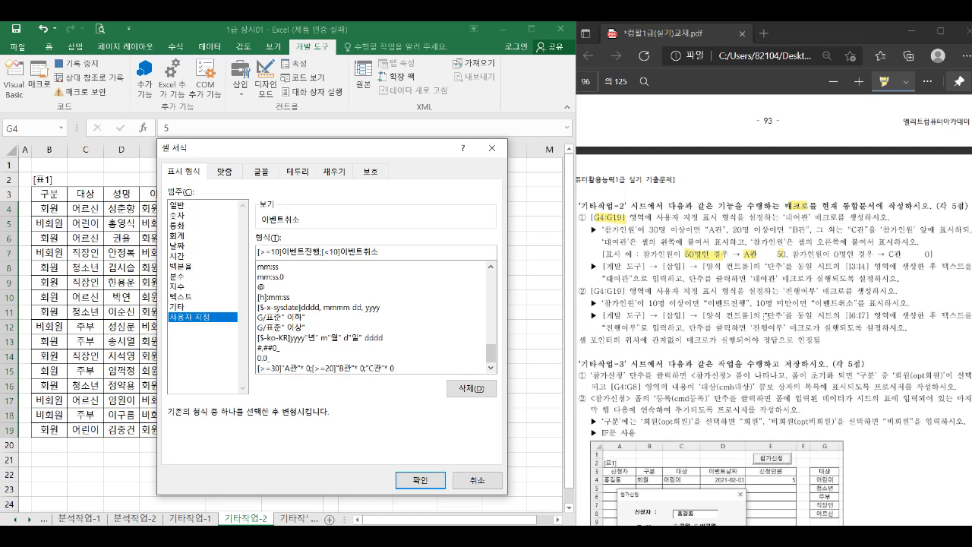
click(410, 481)
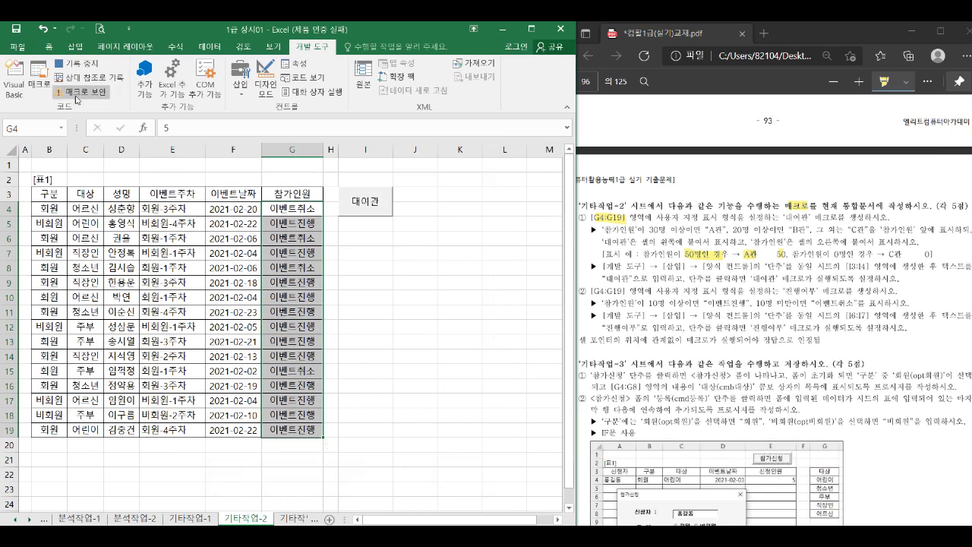
click(72, 65)
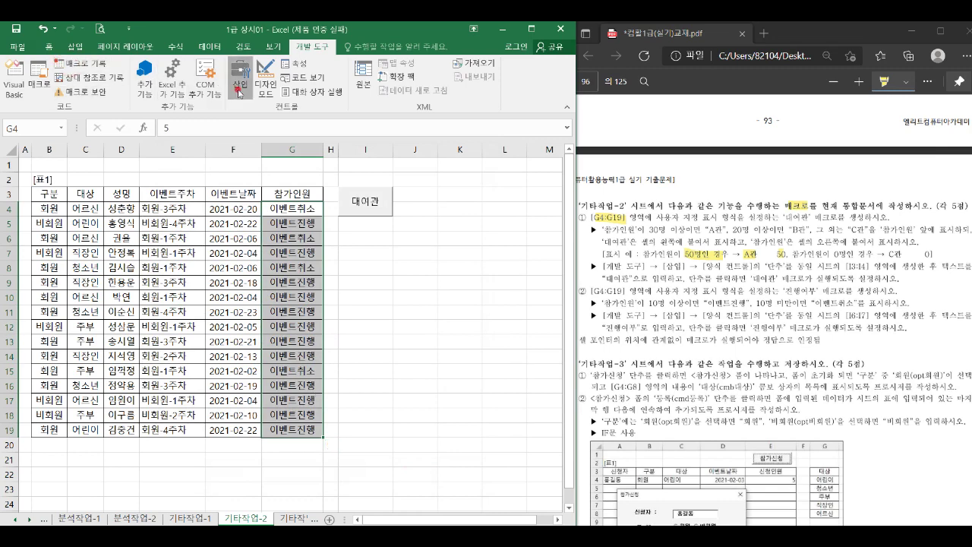
Insert a form-control button over I6:I7, assign it the 진행여부 macro and label it 진행여부
click(240, 85)
click(235, 122)
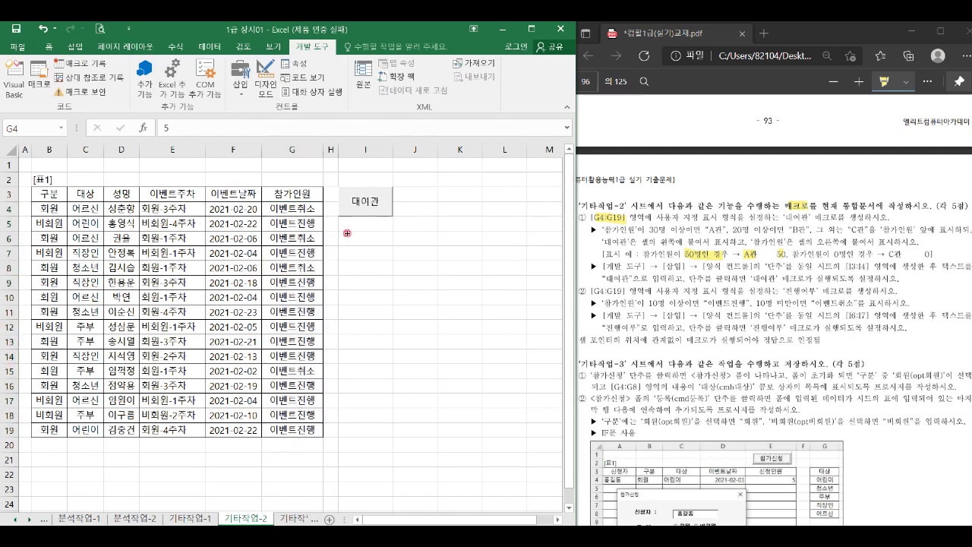
drag(336, 222, 394, 262)
click(210, 247)
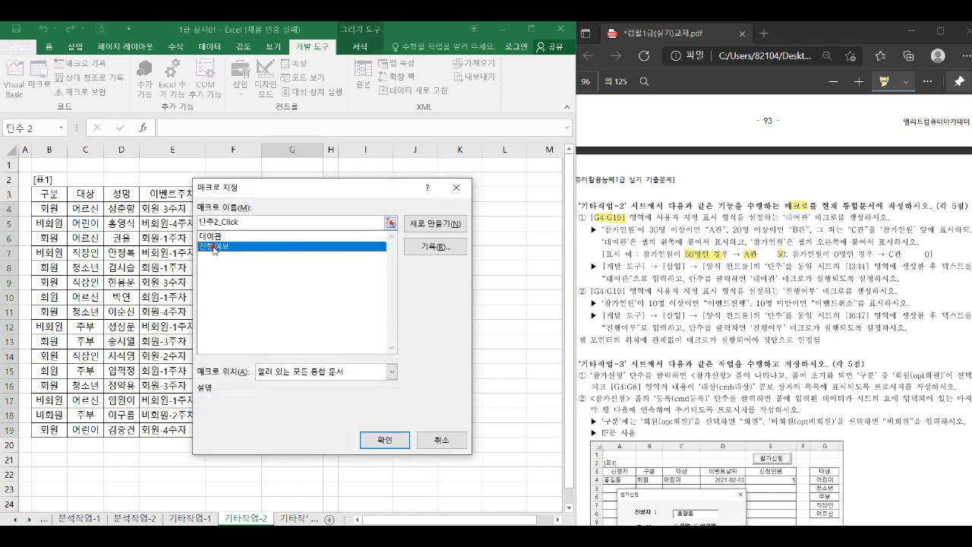
click(384, 440)
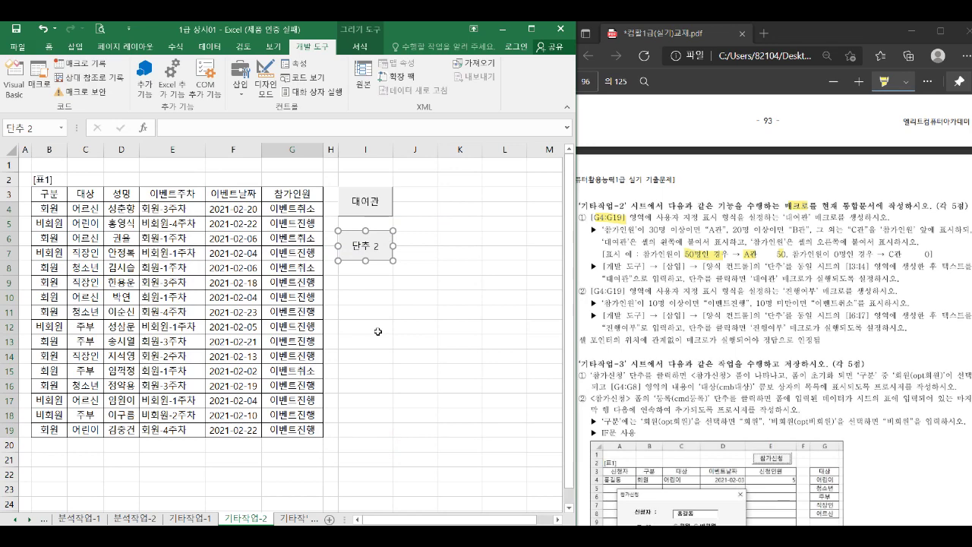
text(진)
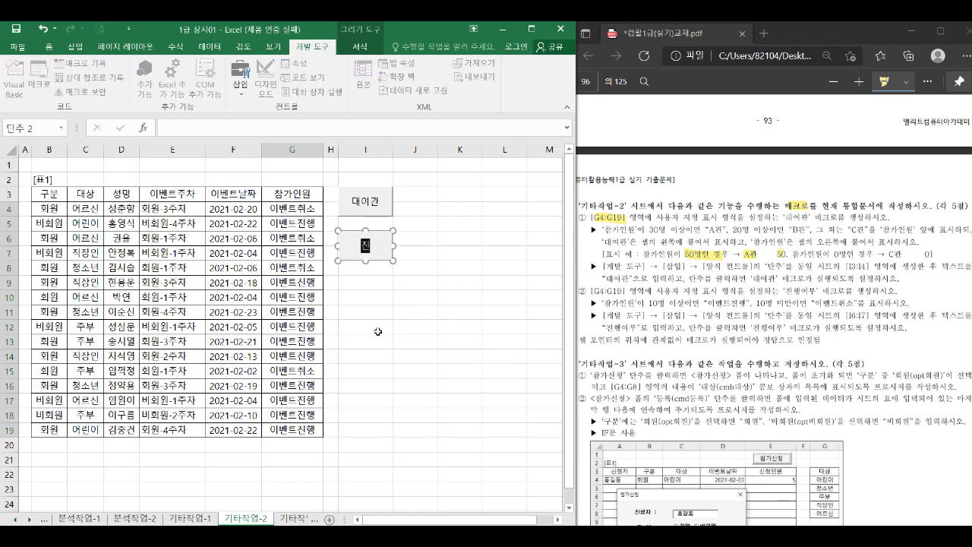
text(행여부)
click(403, 308)
Test the 대여관 and 진행여부 buttons by running their macros alternately on G4:G19
click(376, 210)
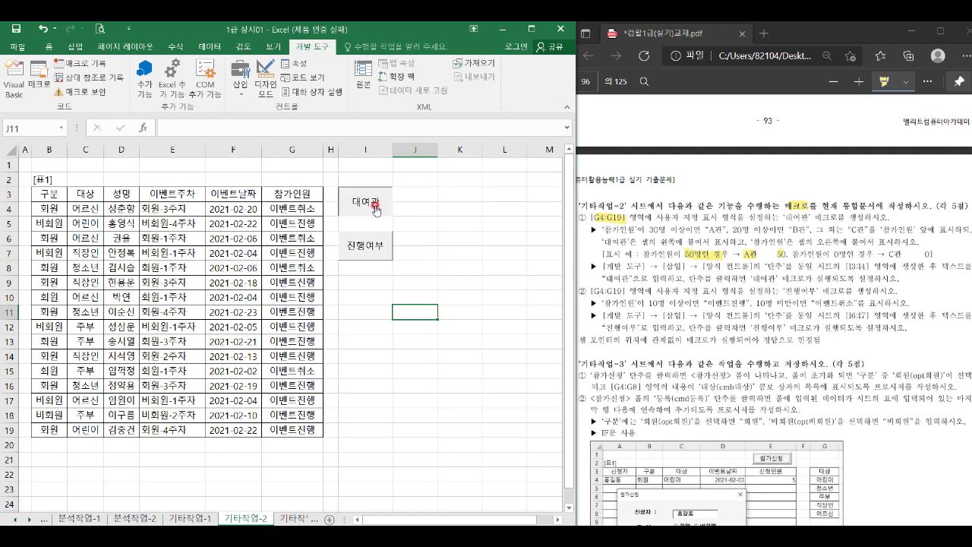
click(369, 251)
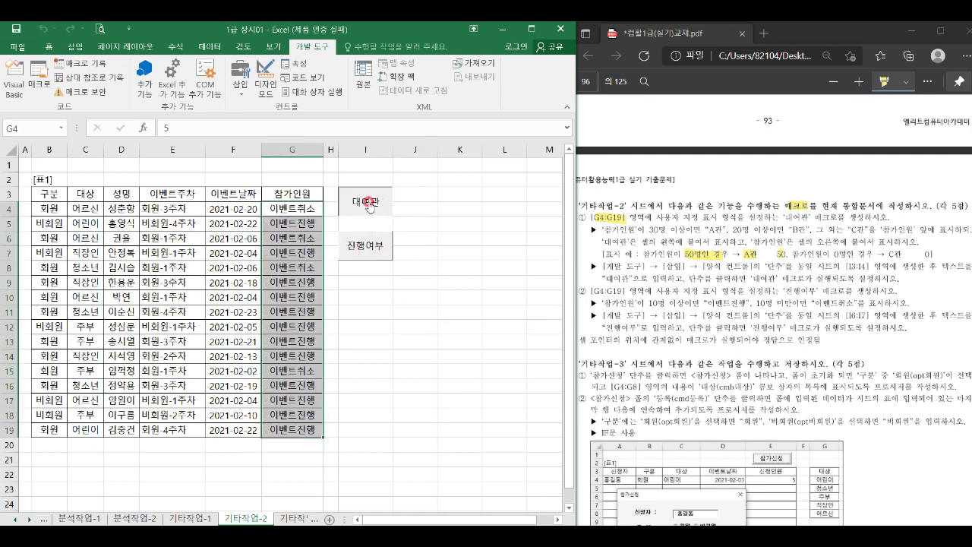
click(361, 202)
click(384, 251)
click(377, 212)
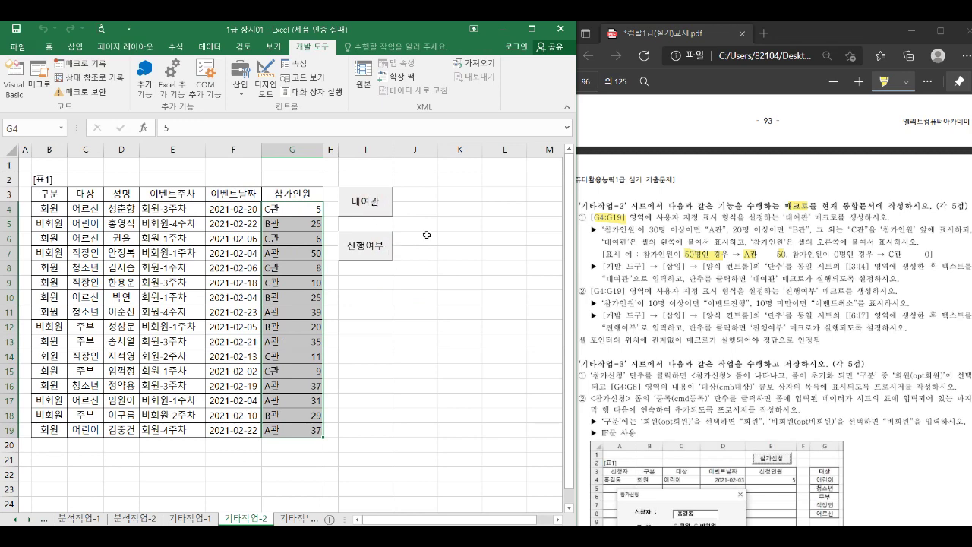
click(370, 251)
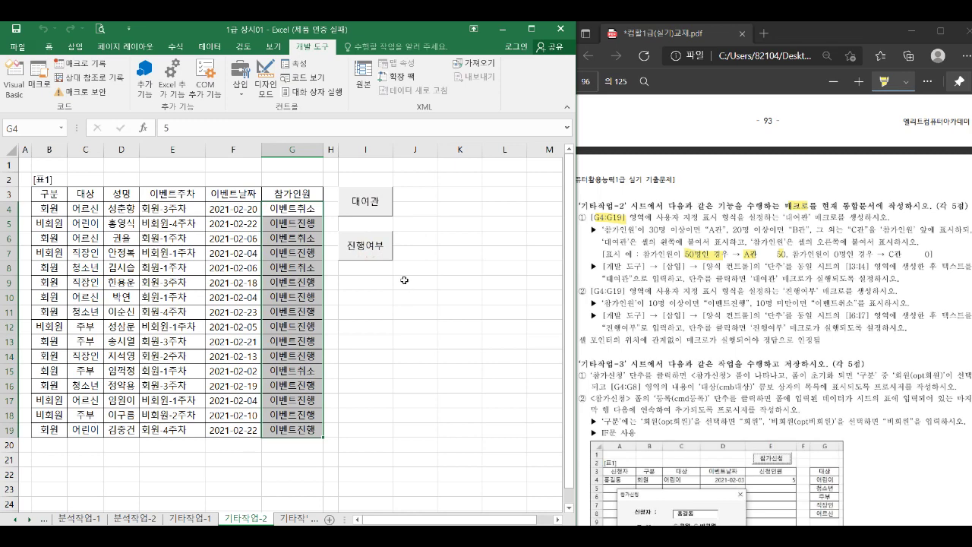
click(404, 280)
On the 기타작업-3 sheet, turn on design mode and open the click procedure of the 참가신청 button
click(297, 519)
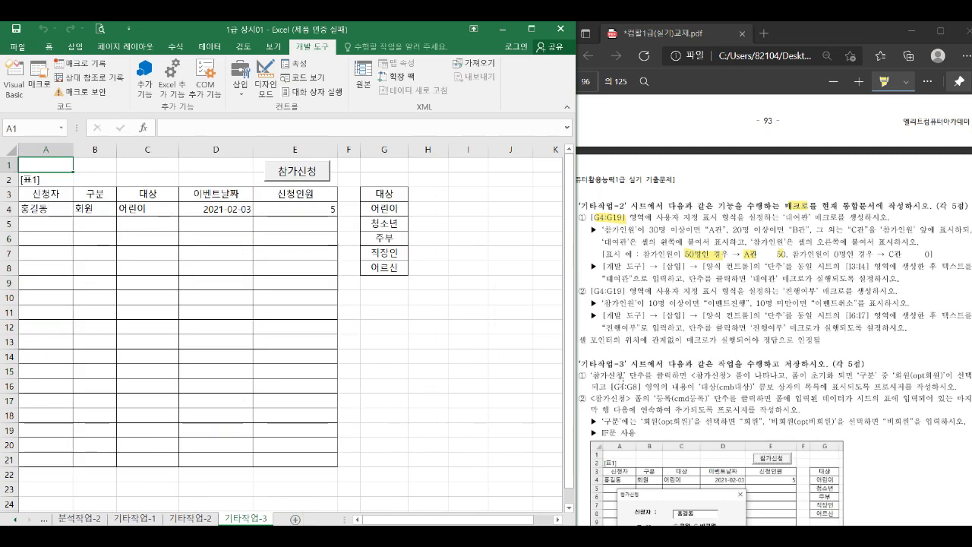
click(638, 380)
scroll(673, 365, down, 2)
scroll(694, 364, down, 2)
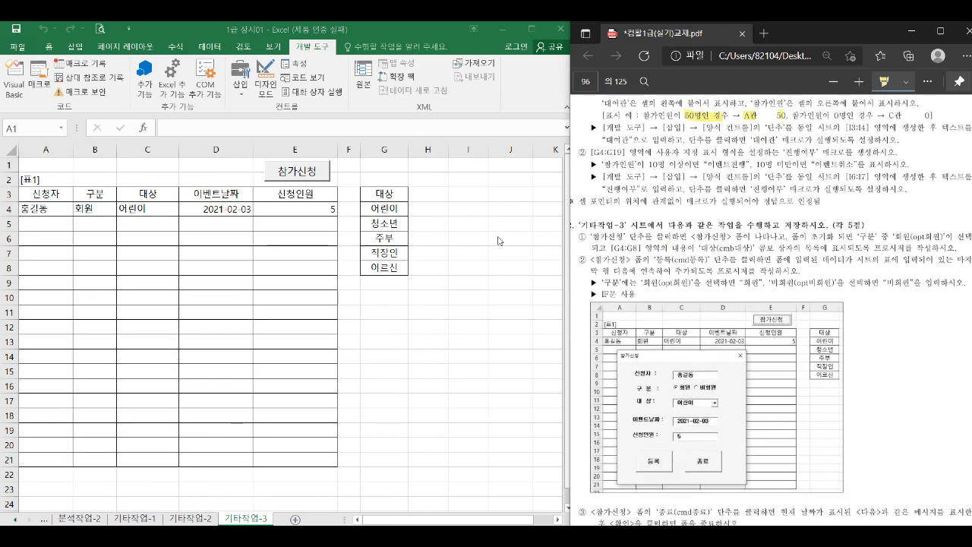
click(273, 79)
click(266, 79)
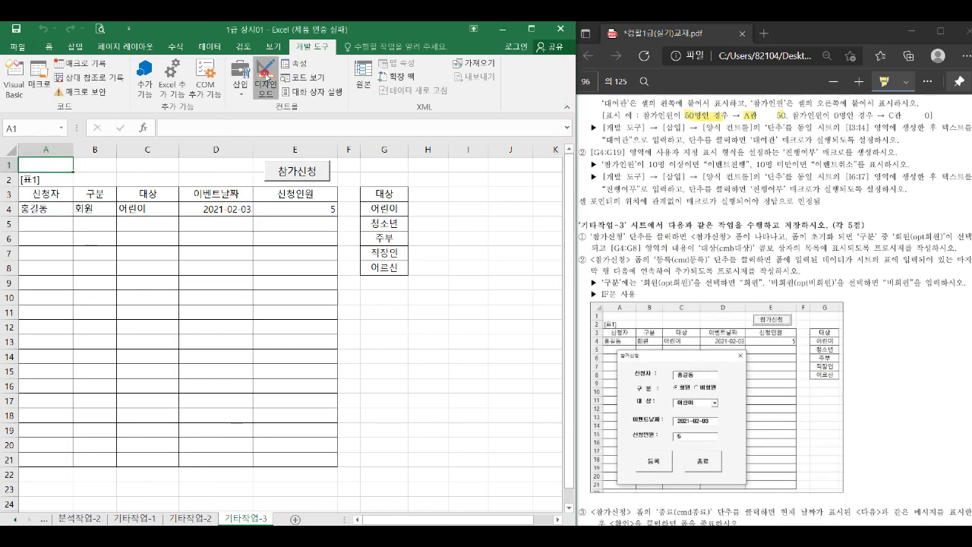
double_click(301, 173)
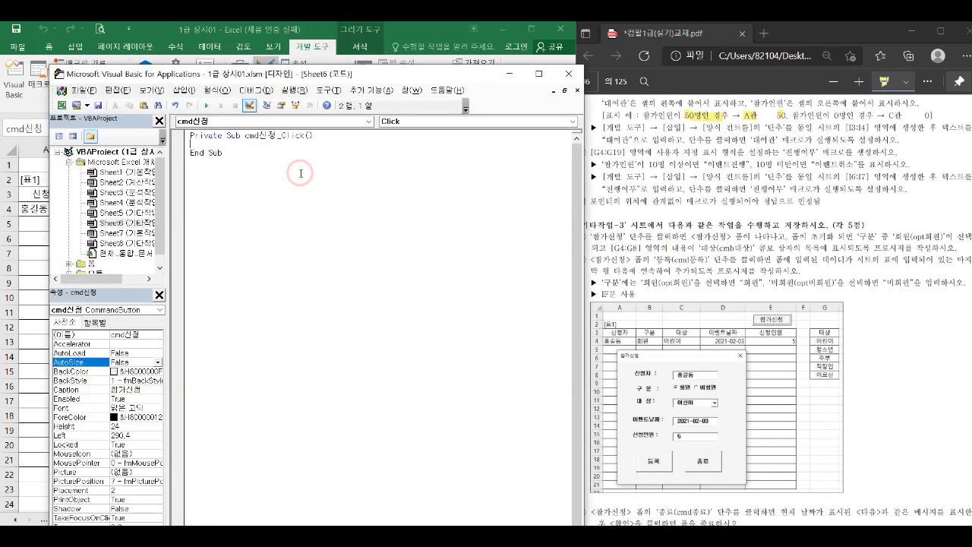
Highlight the form name 참가신청 in the PDF instructions and add 참가신청.Show to the cmd신청_Click procedure
key(Return)
key(Up)
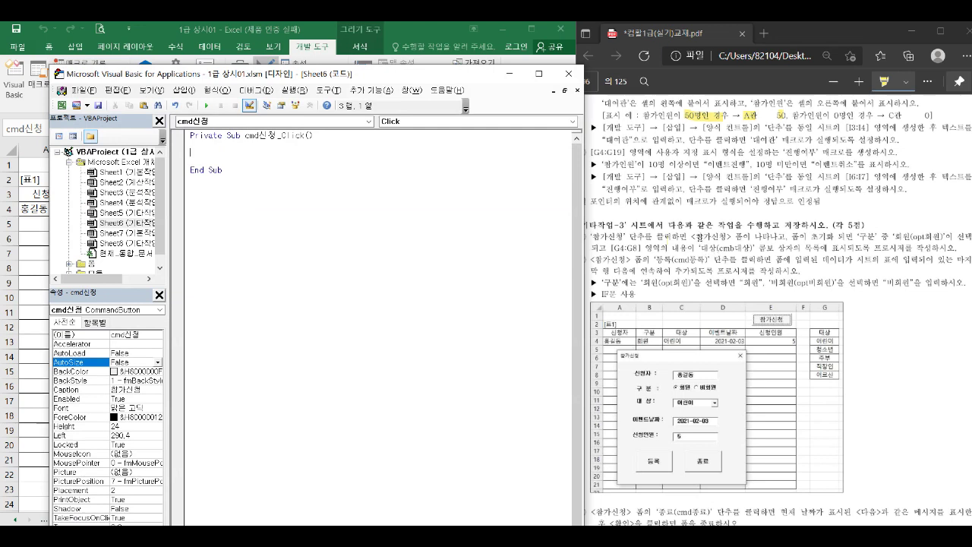
drag(697, 237, 728, 237)
click(311, 196)
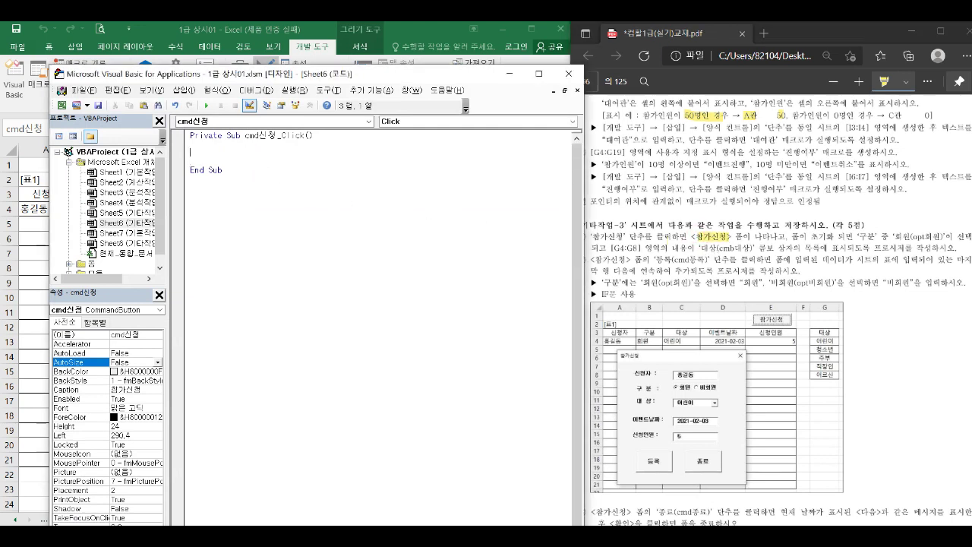
text(참가시)
text(신청)
text(.Show)
Open the code of the 참가신청 form and create its UserForm Initialize event procedure
click(70, 264)
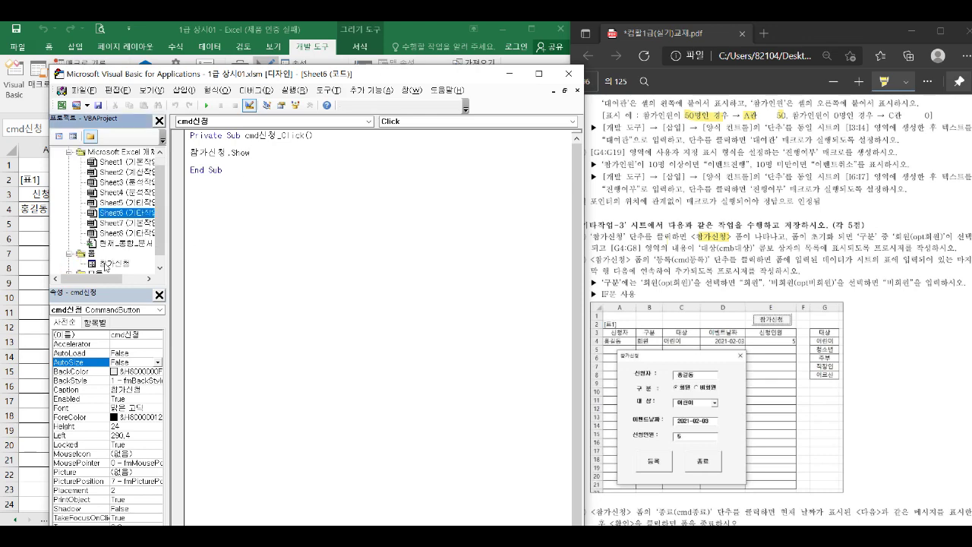
double_click(111, 264)
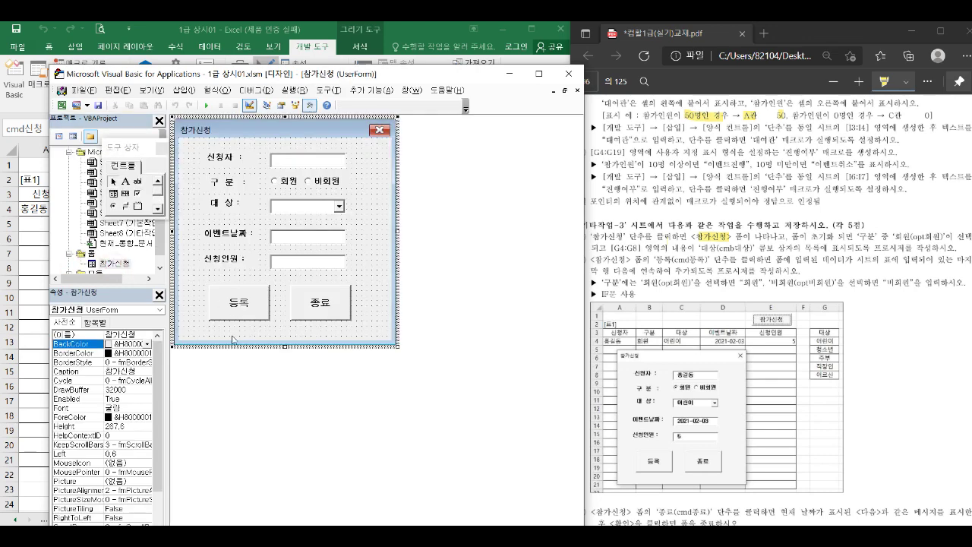
double_click(196, 333)
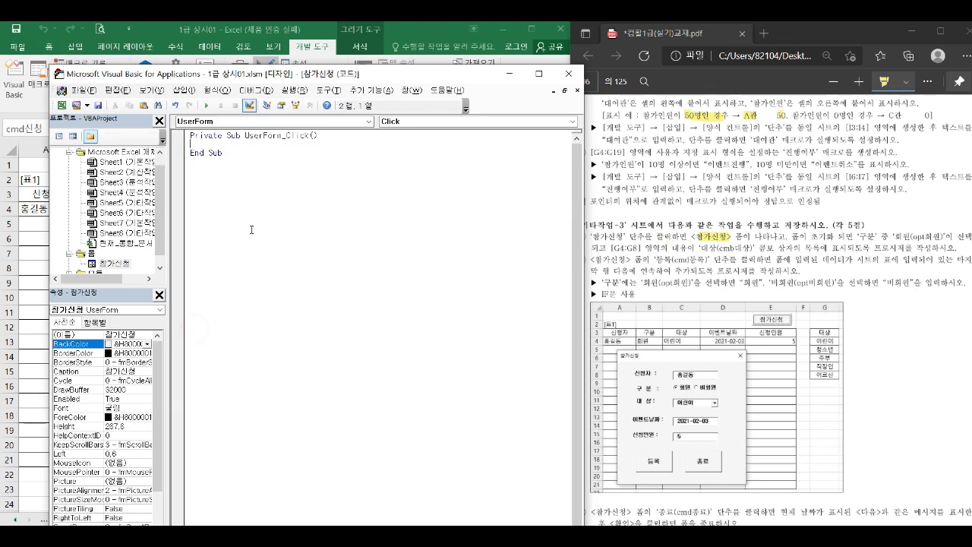
click(391, 122)
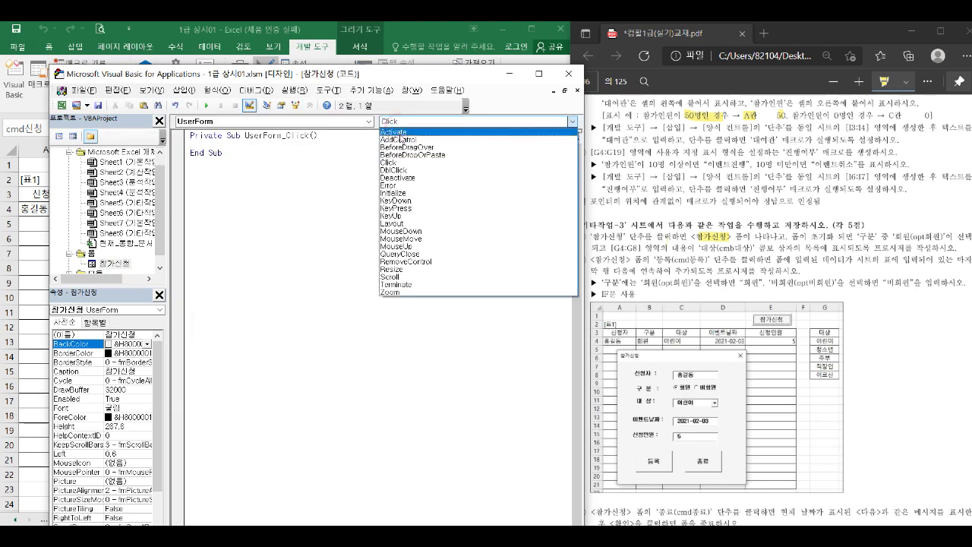
click(395, 193)
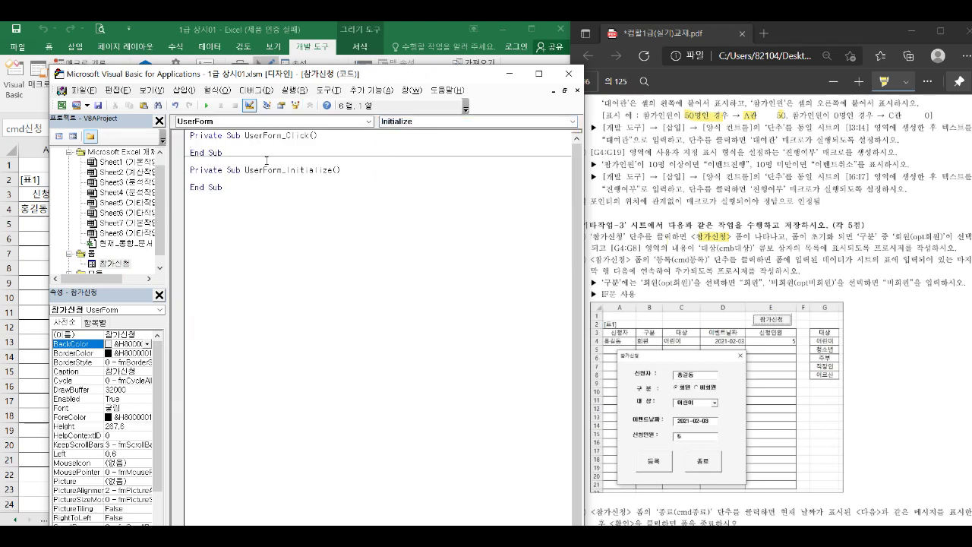
key(Return)
Highlight 초기화, opt회원, G4:G8 and the sample form's 회원 option in the PDF instructions
click(811, 240)
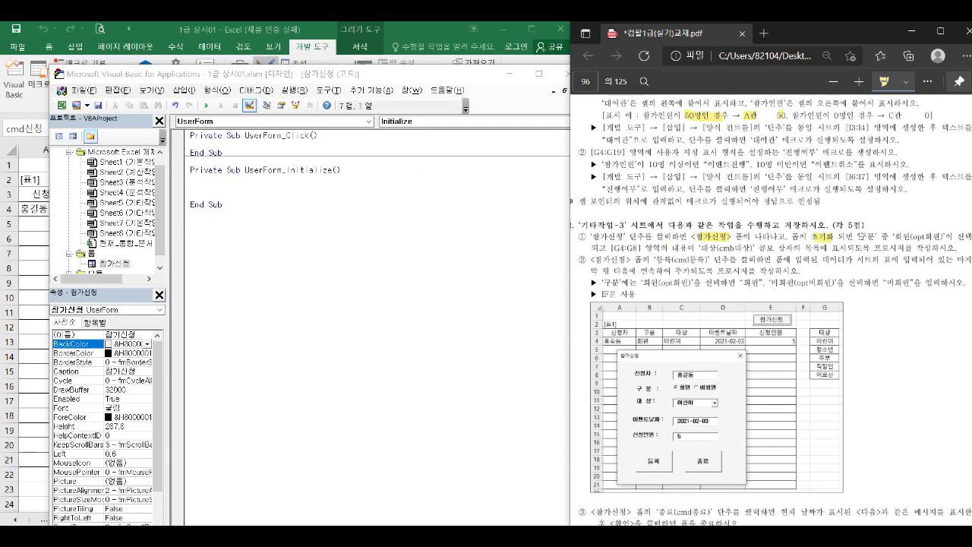
drag(909, 239, 938, 238)
drag(605, 247, 638, 247)
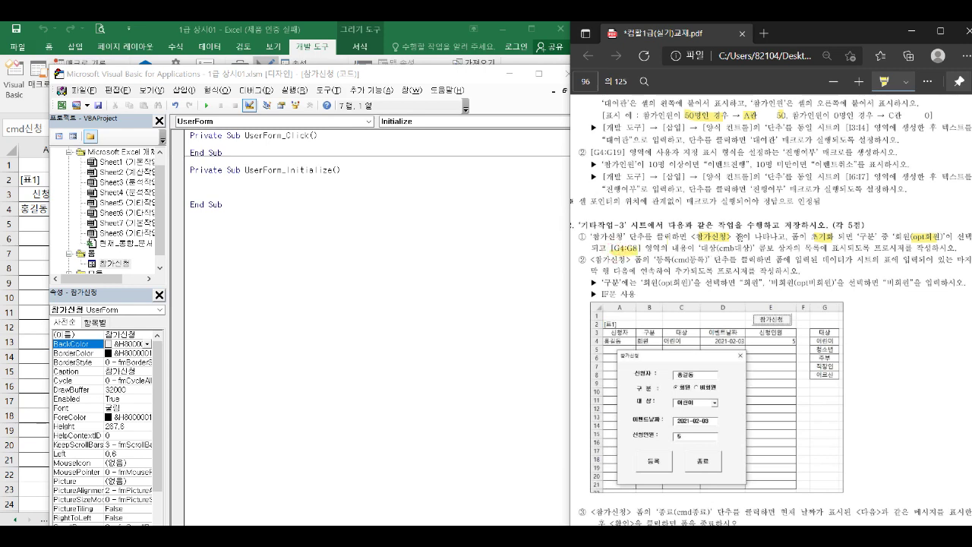
click(219, 186)
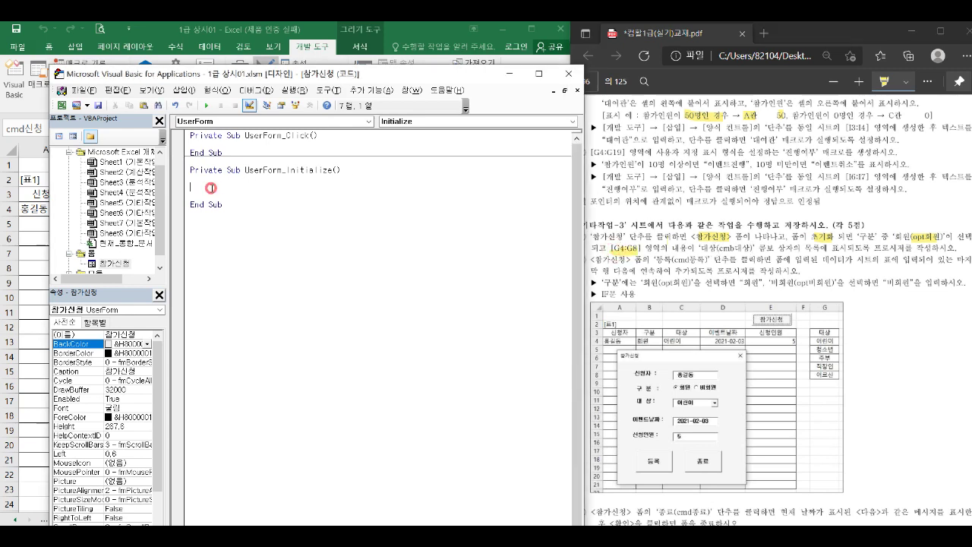
click(673, 388)
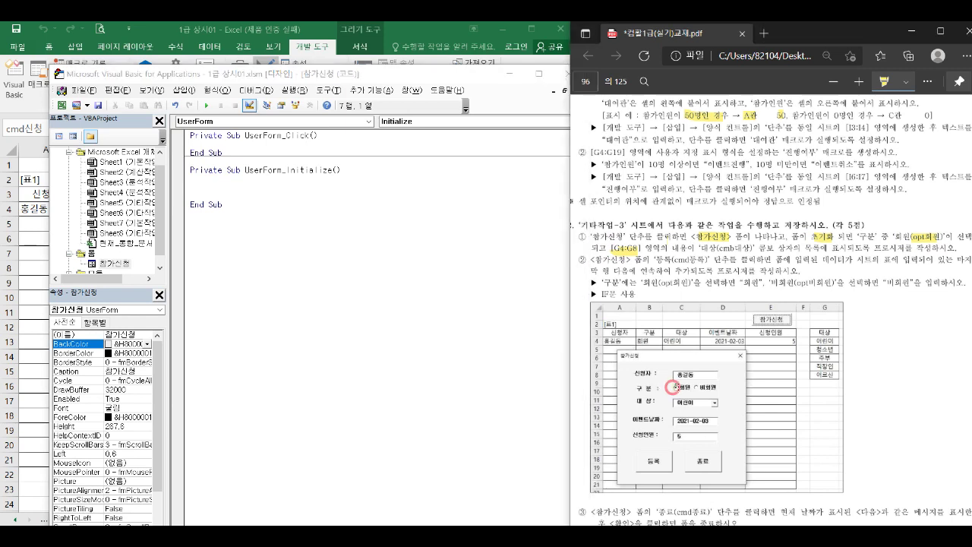
Add the line opt회원 = True to UserForm_Initialize to preselect the 회원 option
click(213, 188)
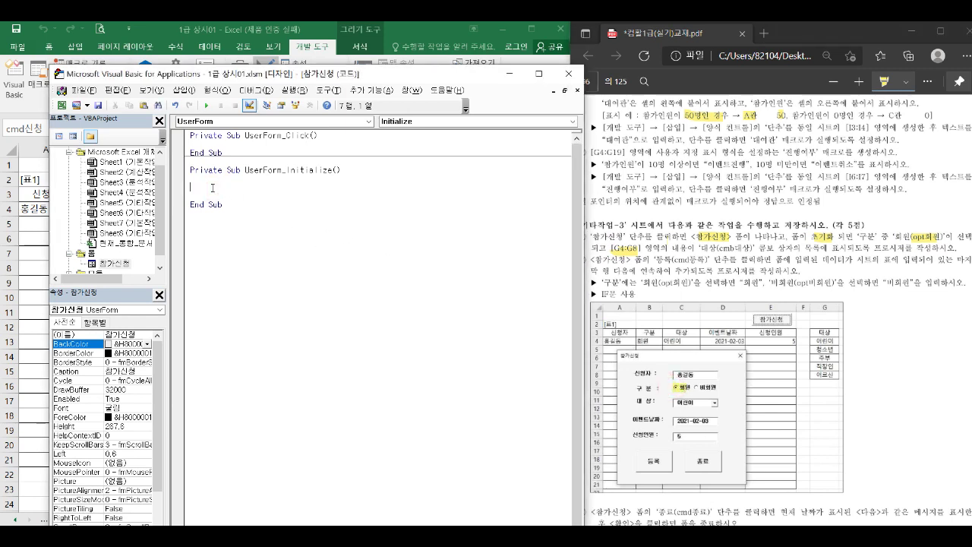
text(opt회원=true)
key(Return)
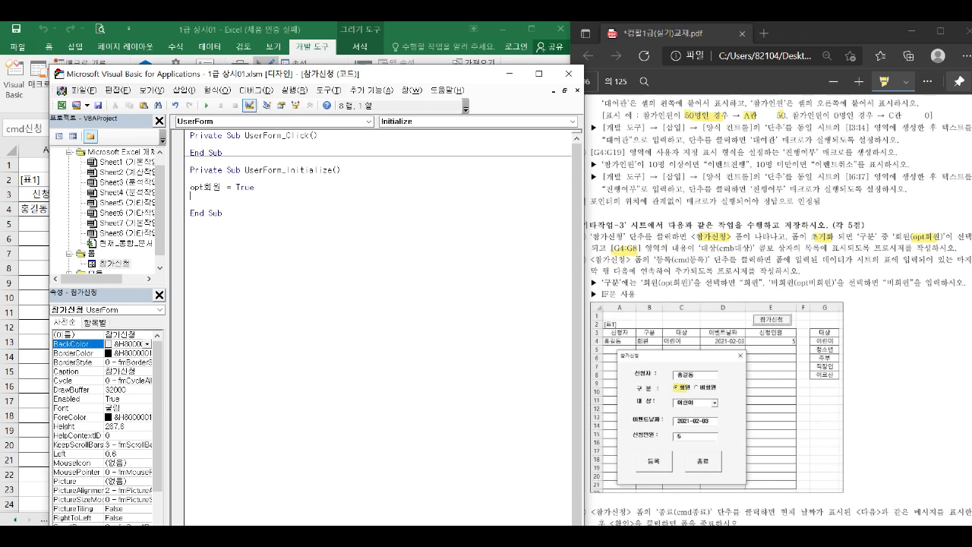
Add the line cmb대상.RowSource = "g4:g8" to UserForm_Initialize to fill the 대상 combo box
text(cmb대사)
text(.r)
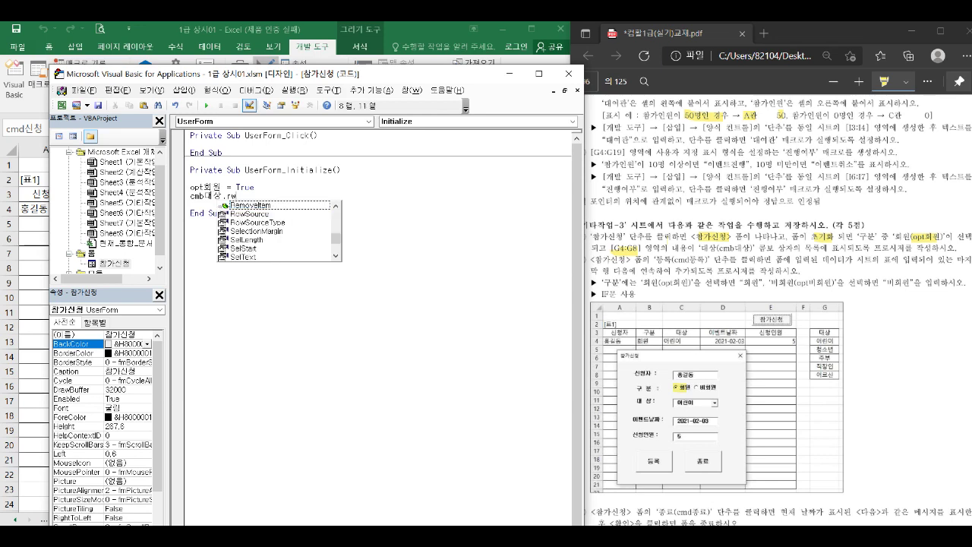
text(o)
key(Tab)
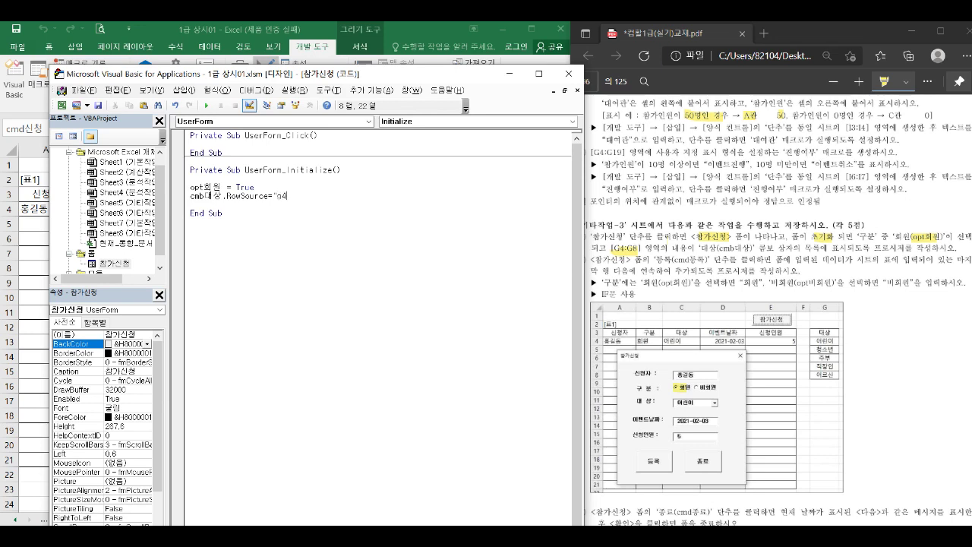
text(= "g4:g8")
key(Return)
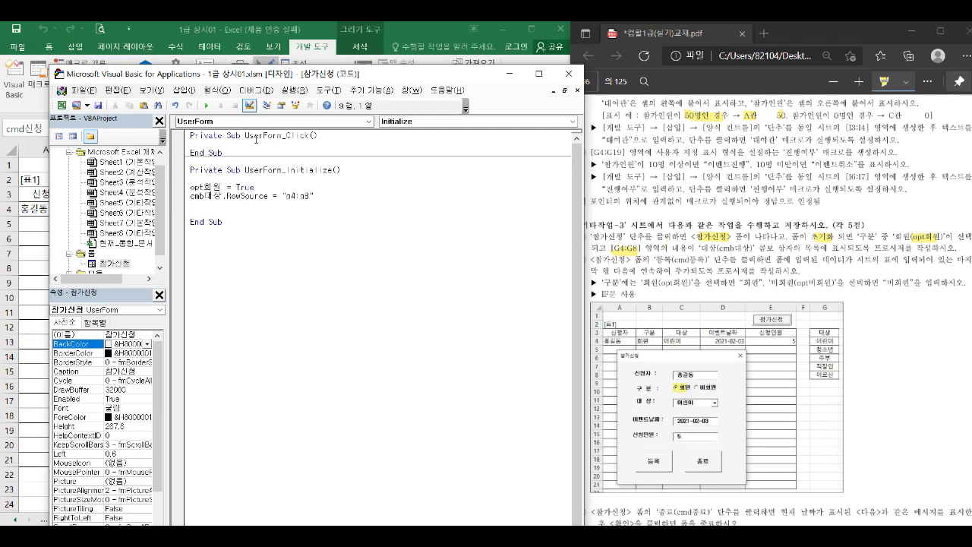
Consult the PDF requirements for the 등록 and 종료 buttons of the 참가신청 form
click(765, 447)
scroll(766, 446, down, 3)
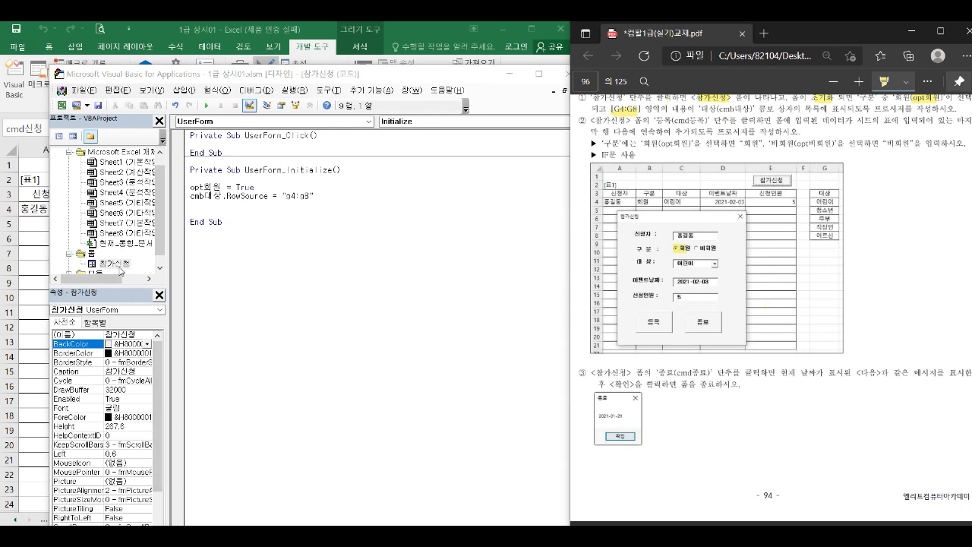
Create the click procedure for the 종료 button on the 참가신청 form and highlight the message box title 종료 in the PDF exercise
double_click(120, 266)
double_click(320, 304)
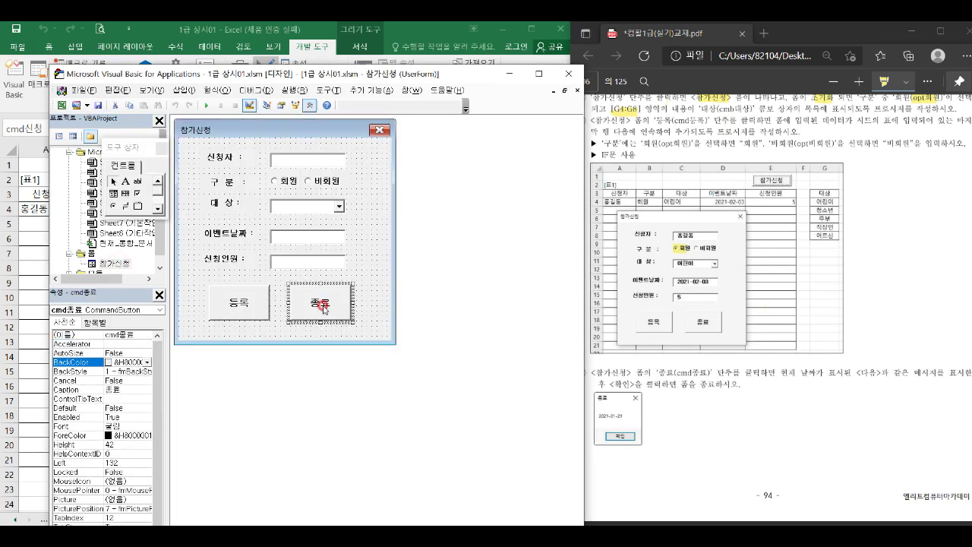
key(Return)
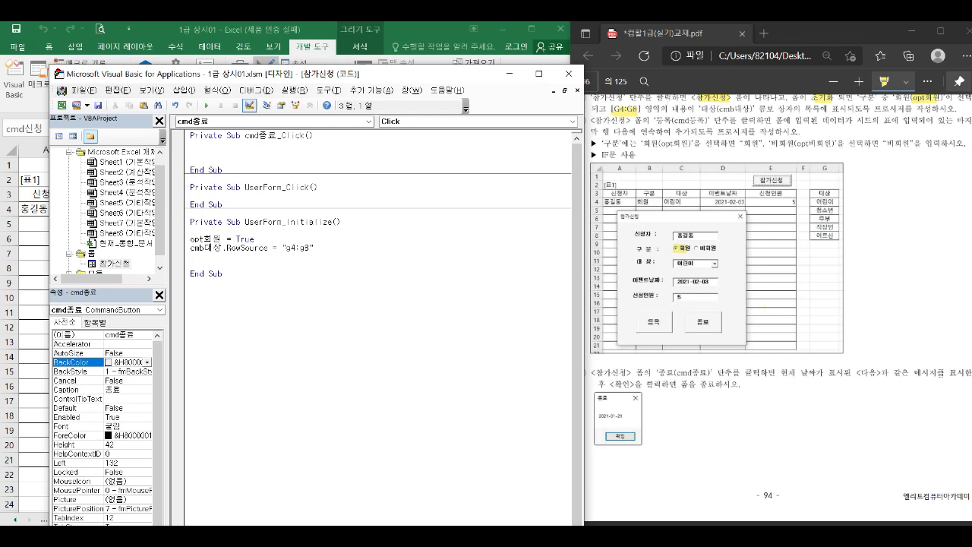
click(749, 494)
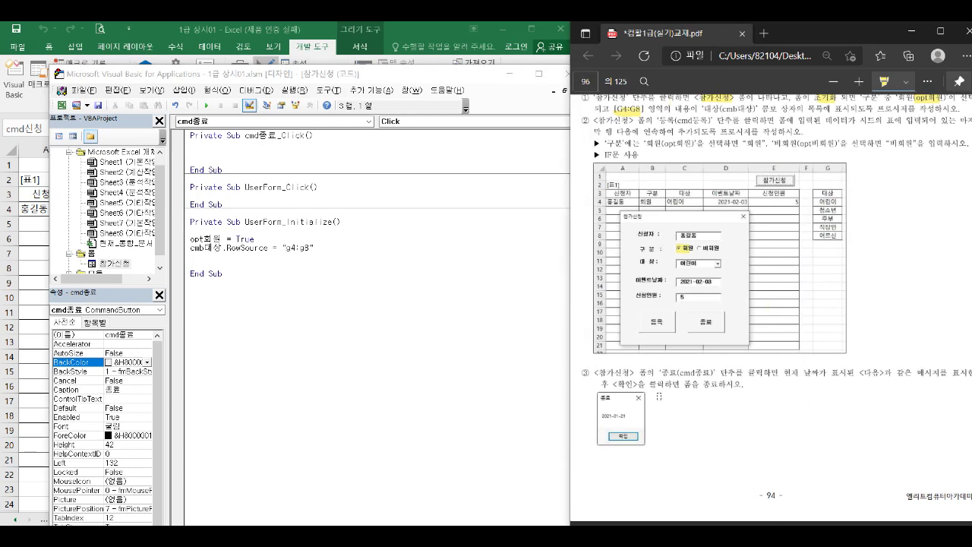
drag(599, 397, 615, 398)
Write MsgBox Date, , "종료" followed by Unload Me in the cmd종료_Click procedure
click(190, 152)
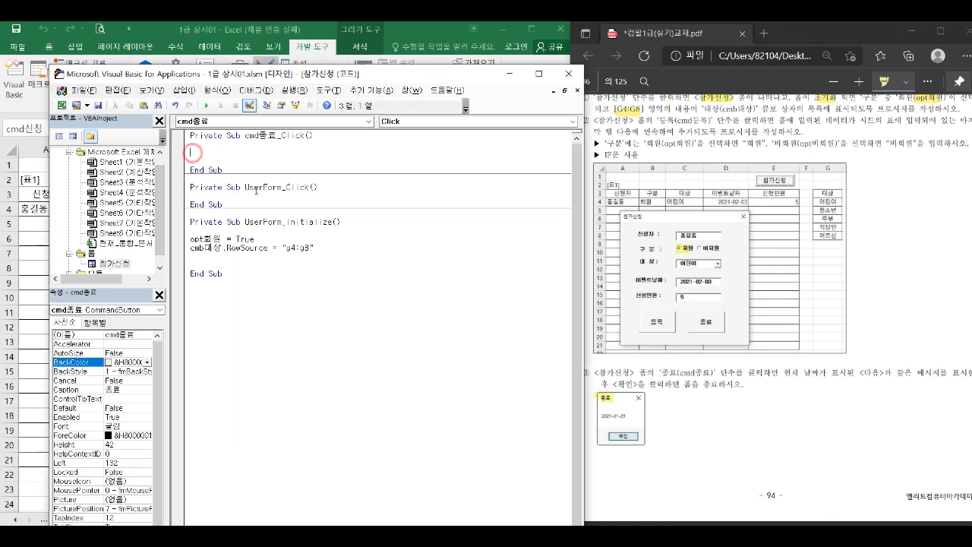
text(msgbox )
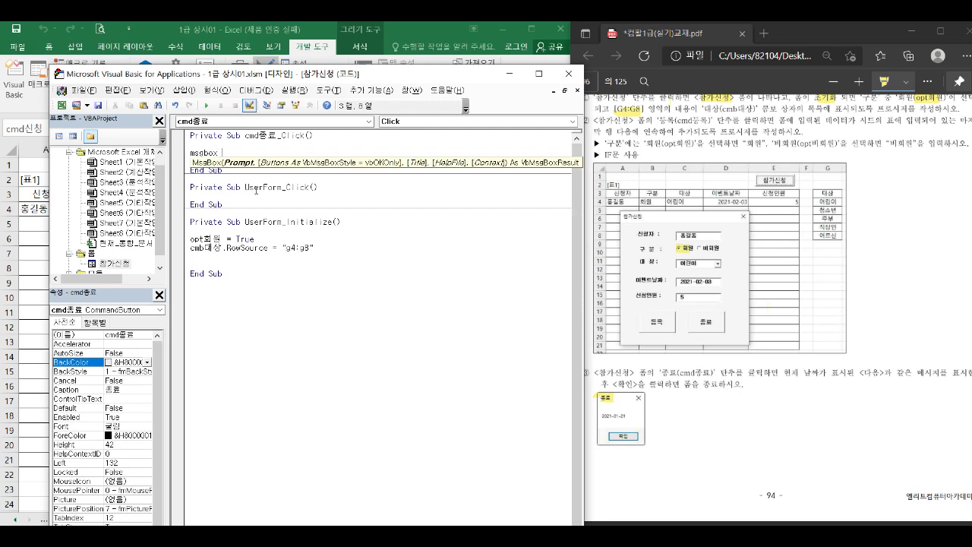
text(date,,)
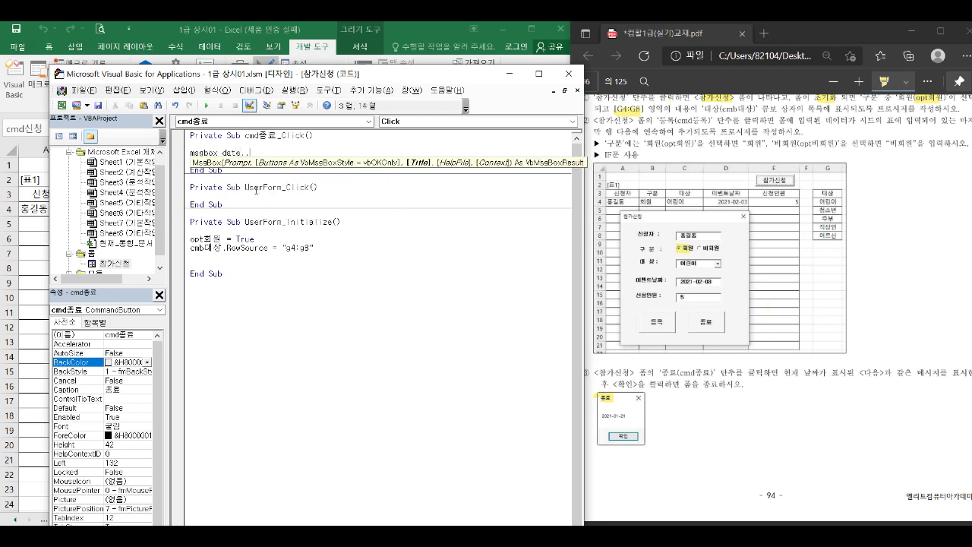
text("종료")
key(Return)
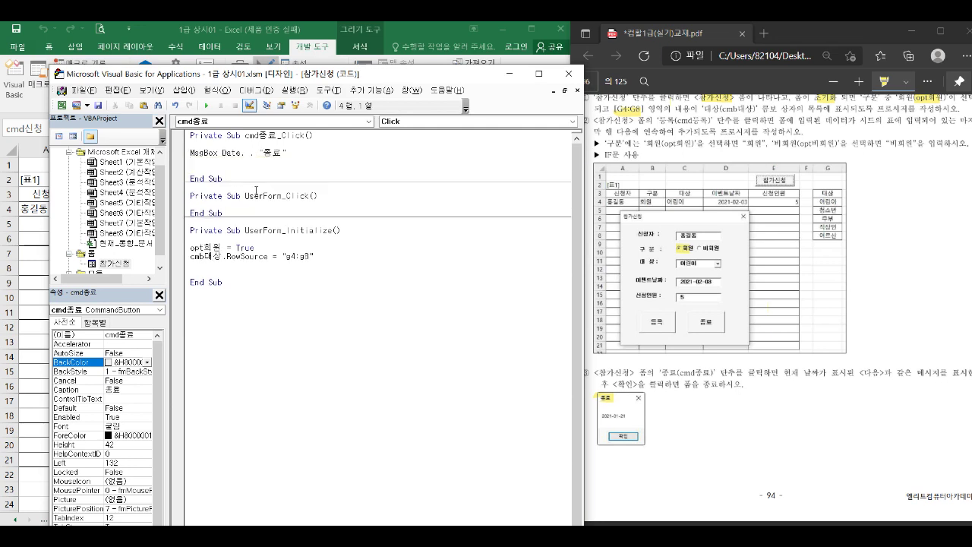
text(unload me)
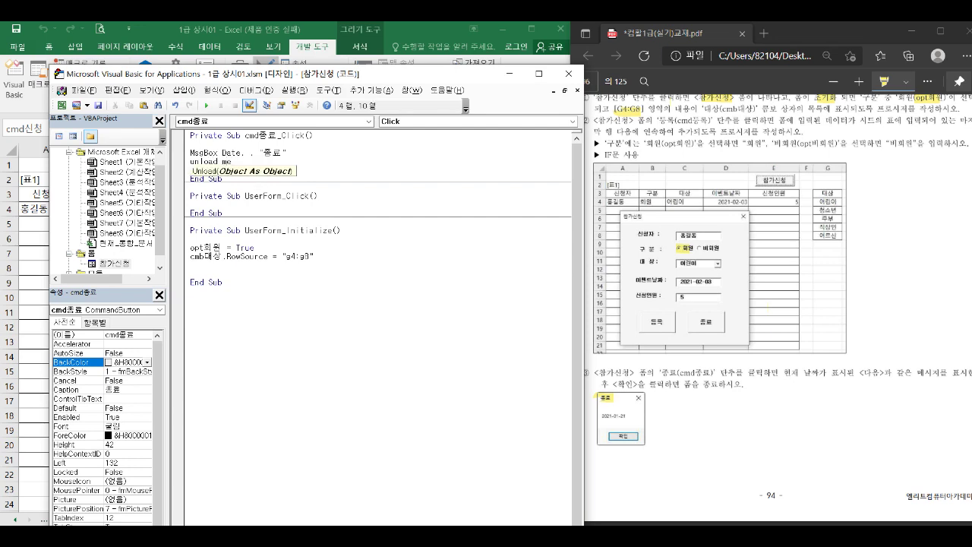
key(Return)
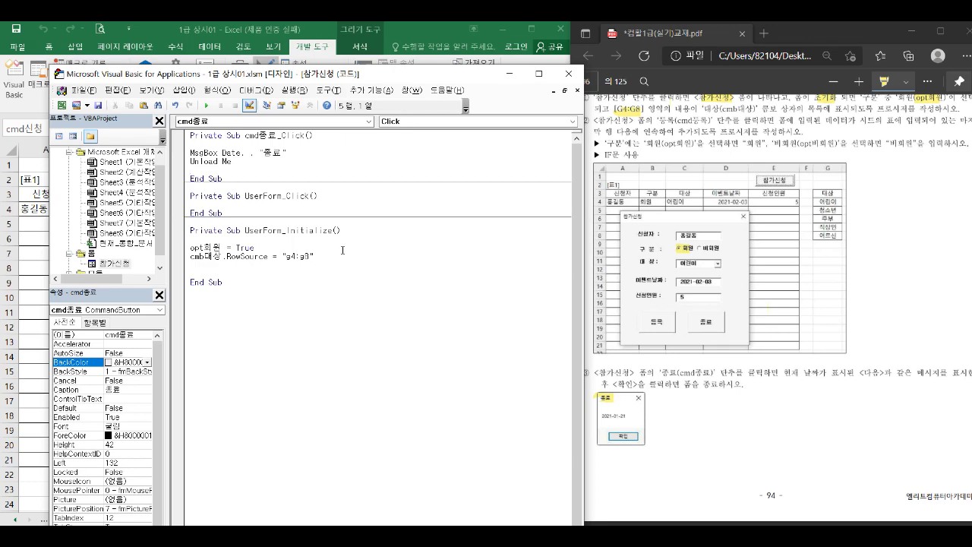
Run the 참가신청 form, check the choices of the 대상 combo box, and test the 종료 button through its date message
key(F5)
click(344, 256)
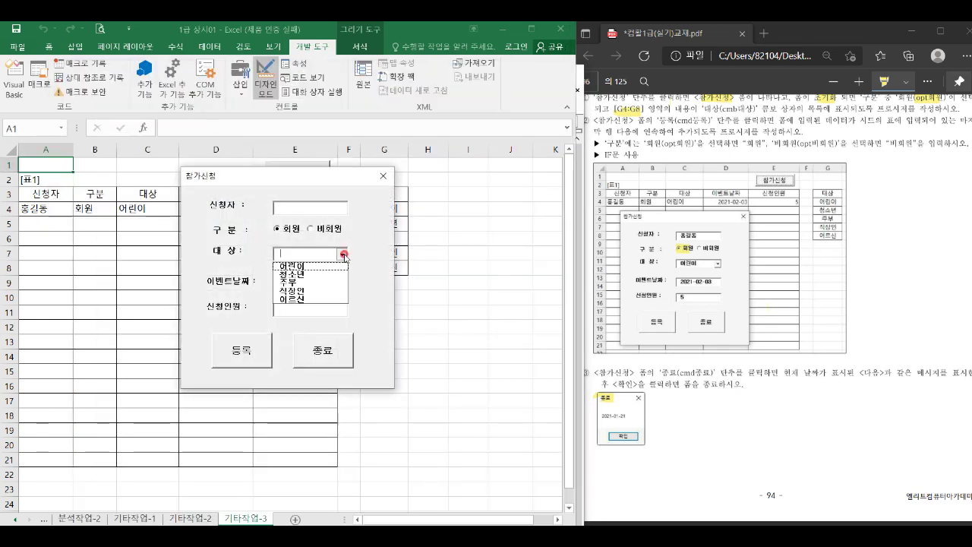
click(344, 255)
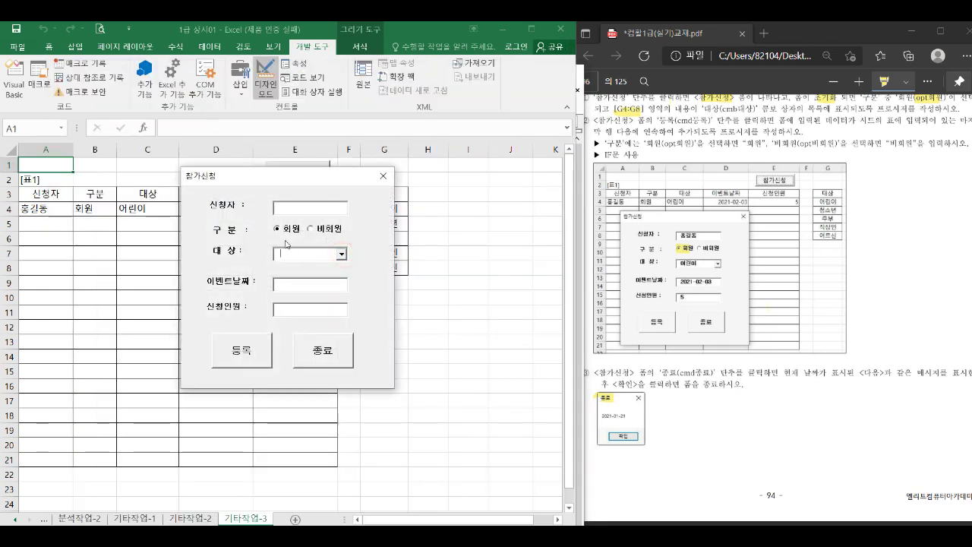
click(328, 352)
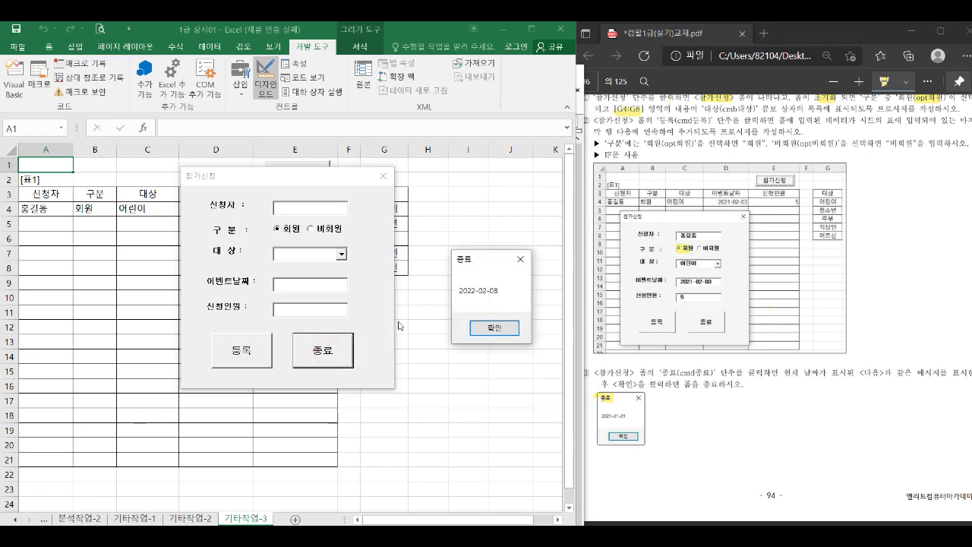
click(492, 328)
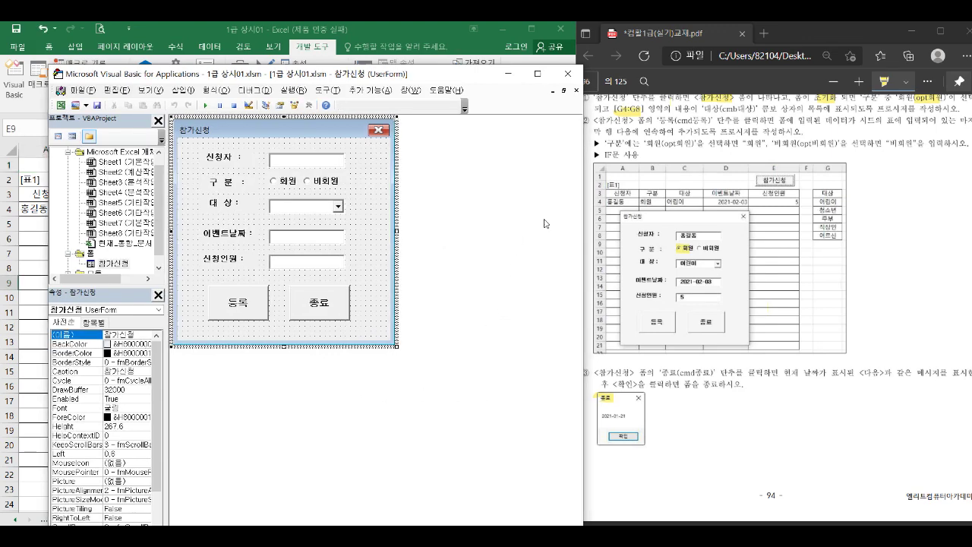
Create the click procedure for the 등록 button on the 참가신청 form with blank lines for its code
click(244, 306)
double_click(244, 306)
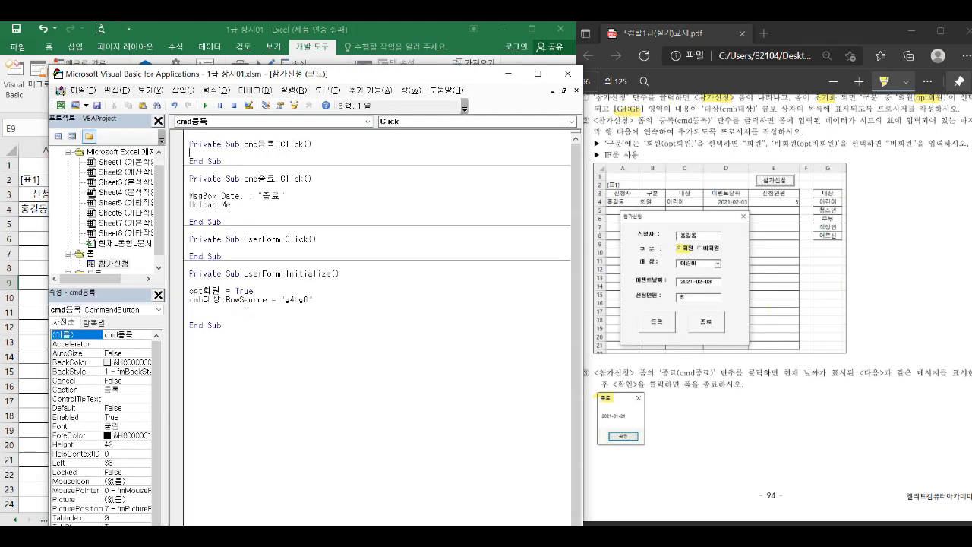
key(Return)
key(Return)
In cmd등록_Click, assign the next input row with r = [a2].Row + [a2].CurrentRegion.Rows.Count
click(200, 161)
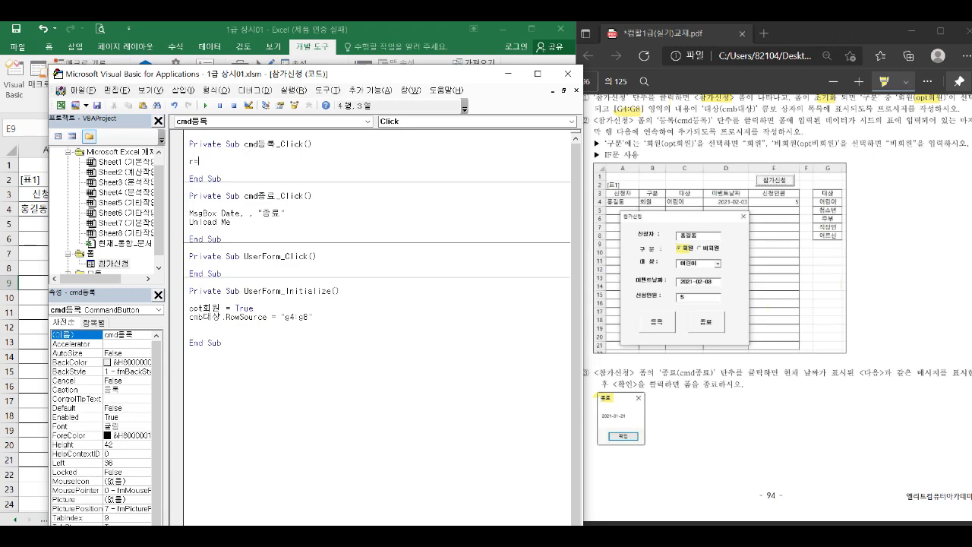
drag(175, 76, 303, 64)
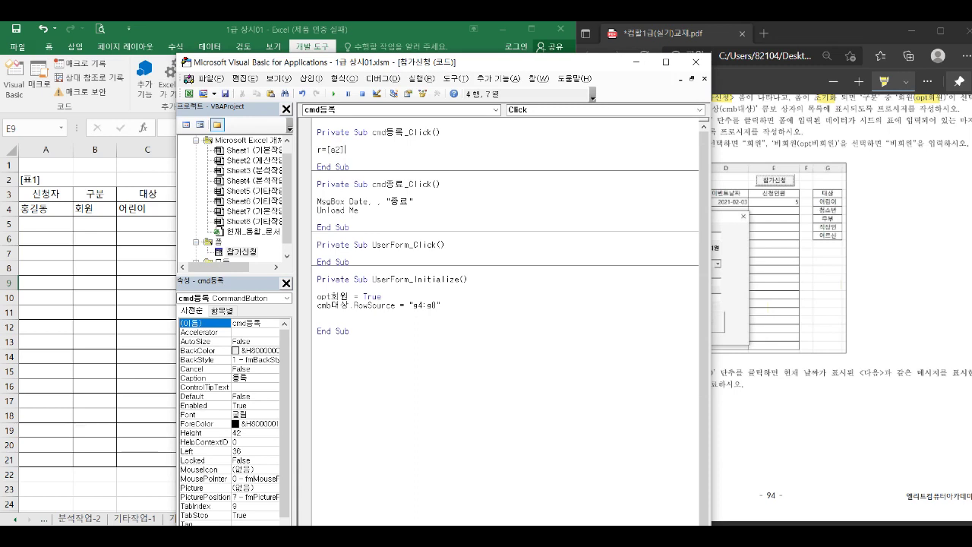
text(.row+[a2)
text(currentregion.rows.co)
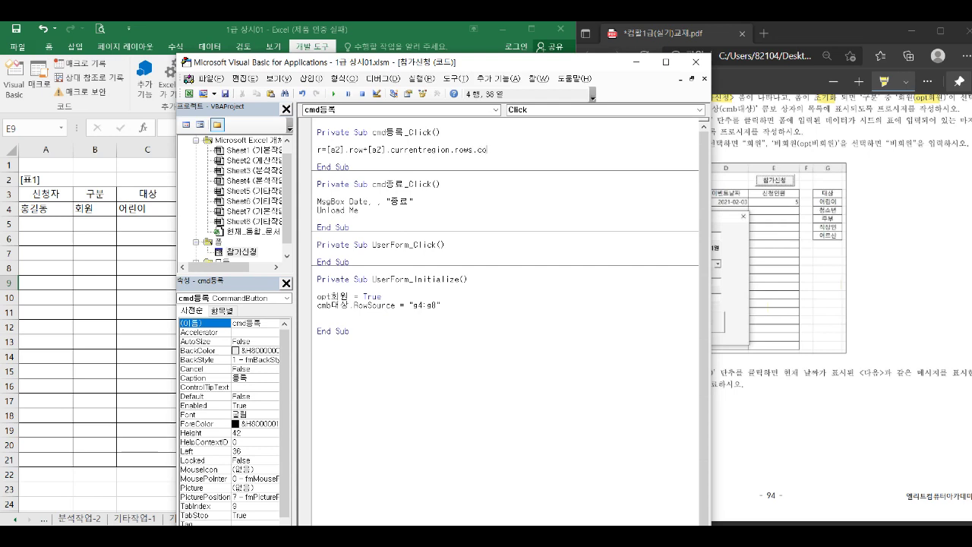
text(unt)
key(Return)
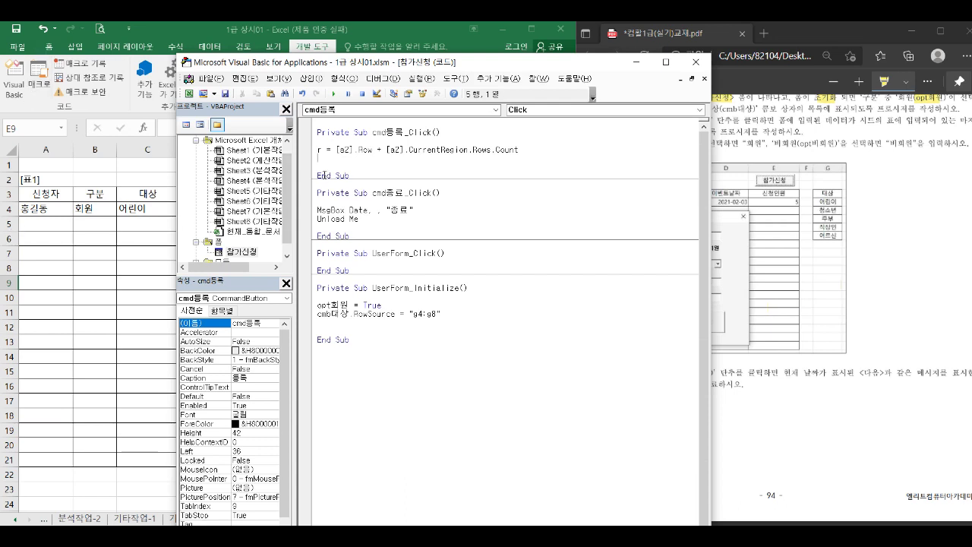
Start the assignment for the first column with Cells(r, 1) = on a new line below the row calculation
key(Return)
text(ce)
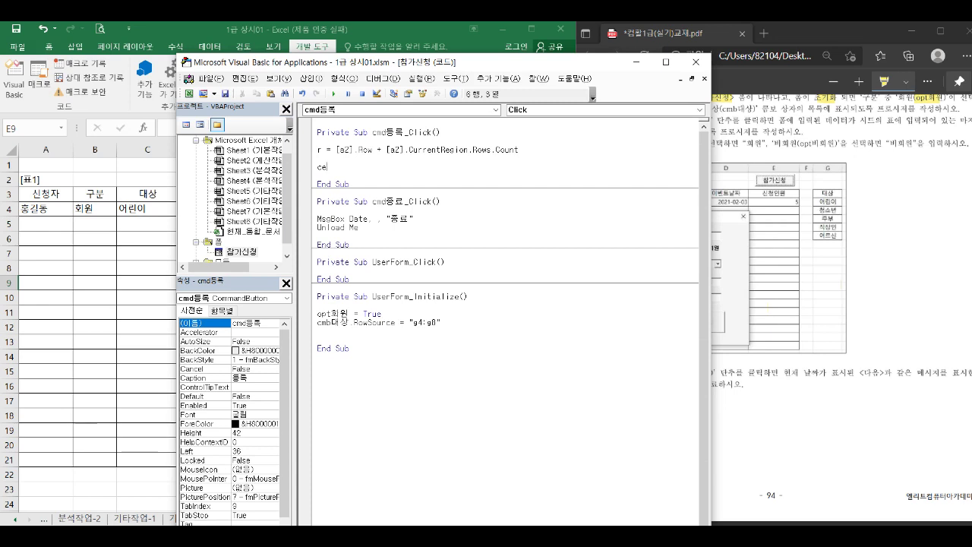
text(lls(r.)
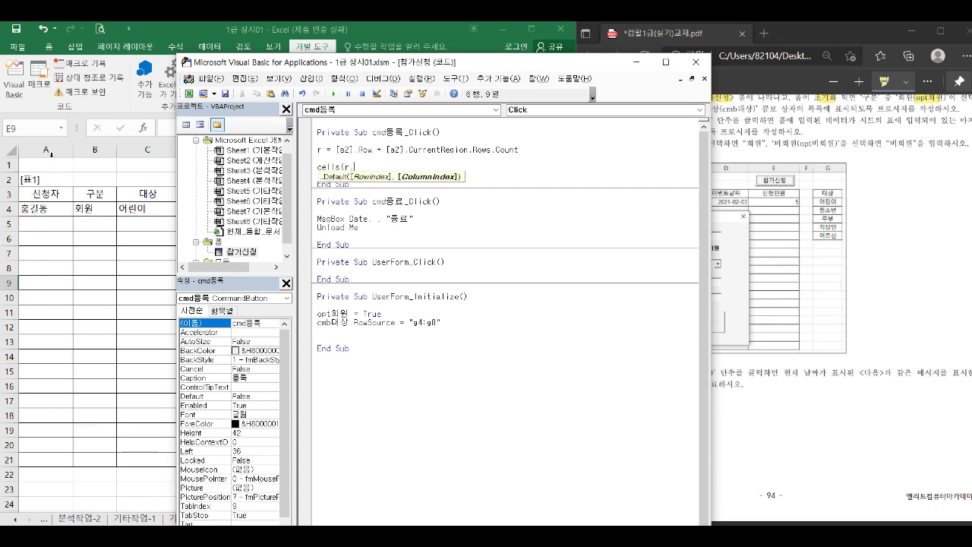
text(1)=)
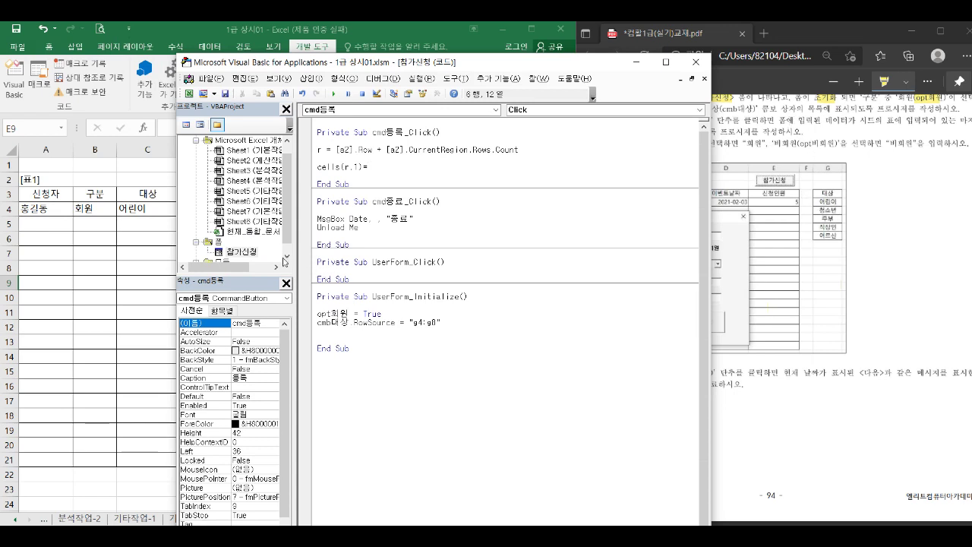
Check the control names of the form's text boxes and complete the Cells(r, 1) assignment with txt신청자
double_click(243, 252)
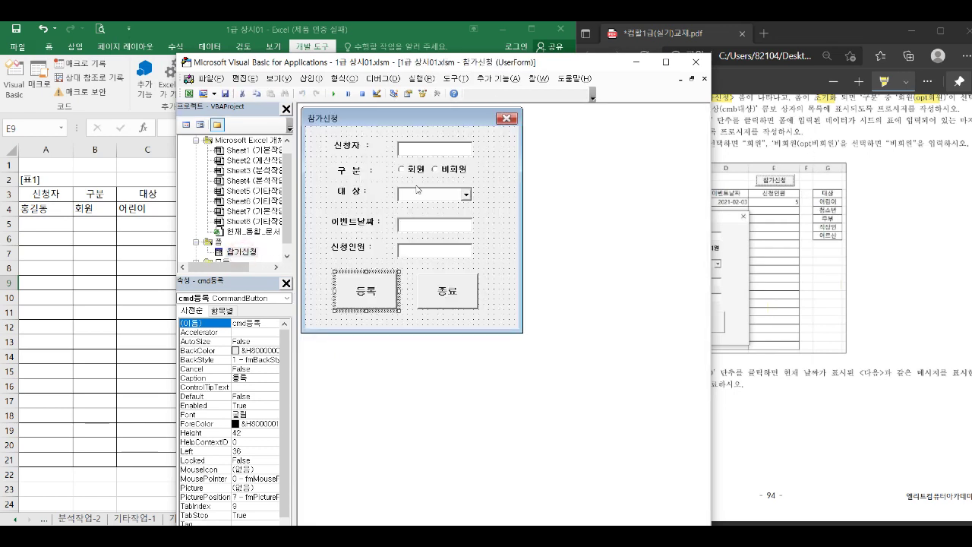
click(416, 149)
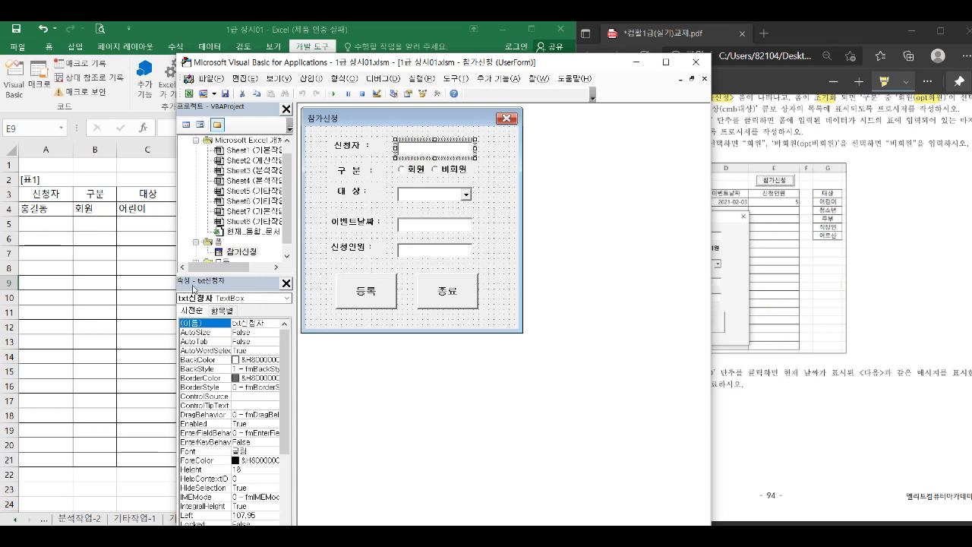
click(414, 227)
click(420, 254)
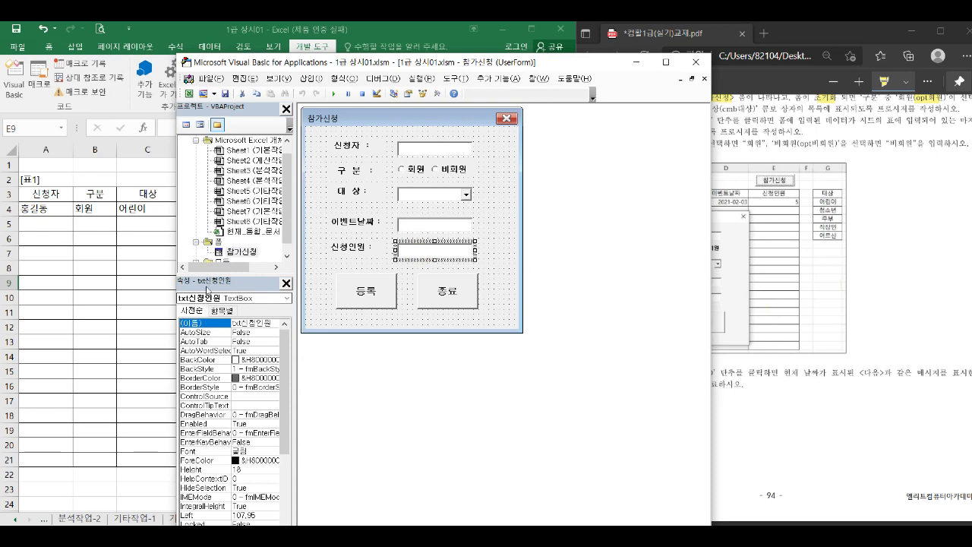
double_click(363, 301)
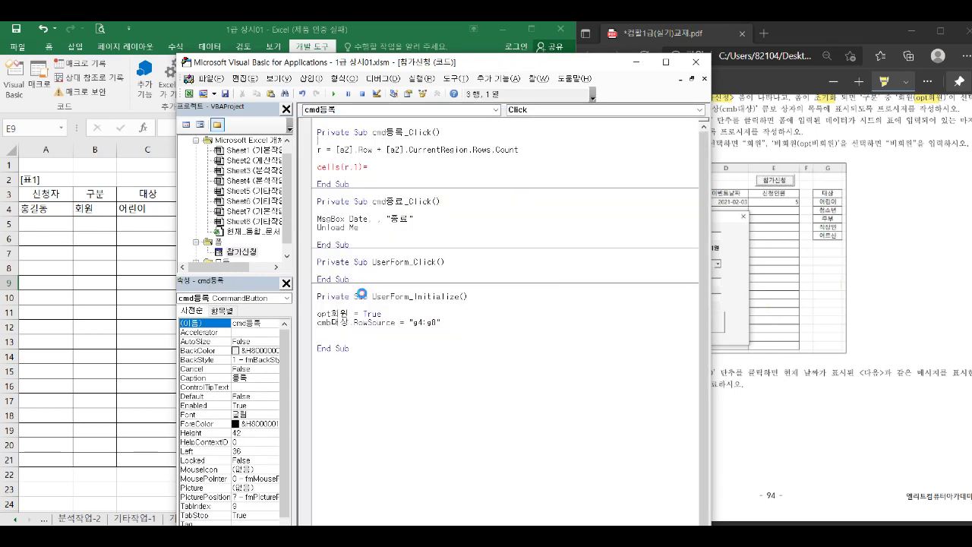
click(378, 168)
text(txt신청자)
key(Return)
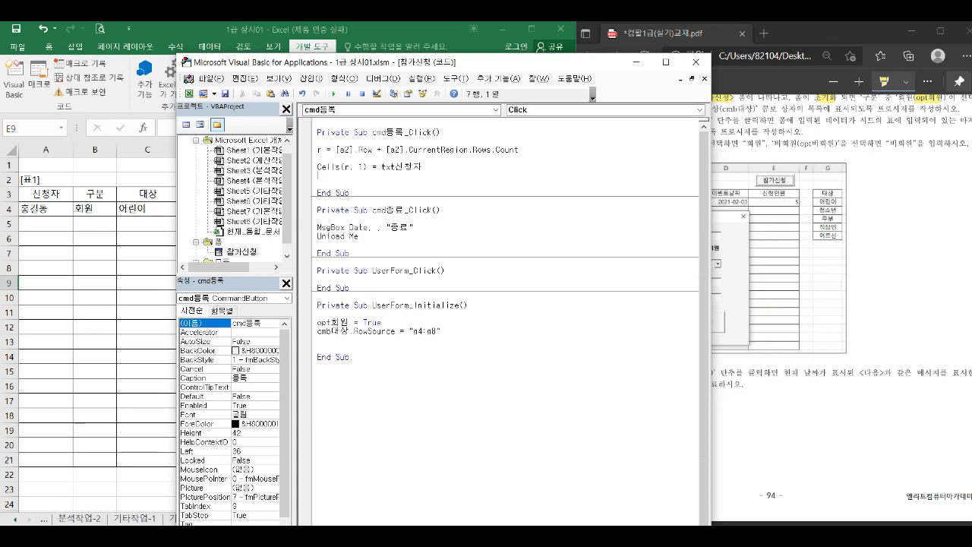
key(Return)
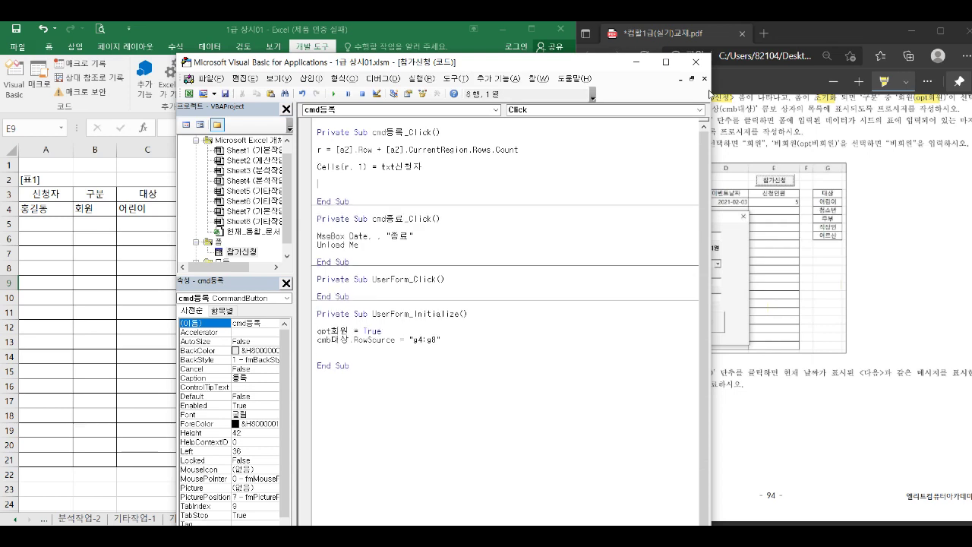
Highlight the 구분 requirement in the PDF exercise and add the condition If opt회원 = True Then to cmd등록_Click
click(754, 200)
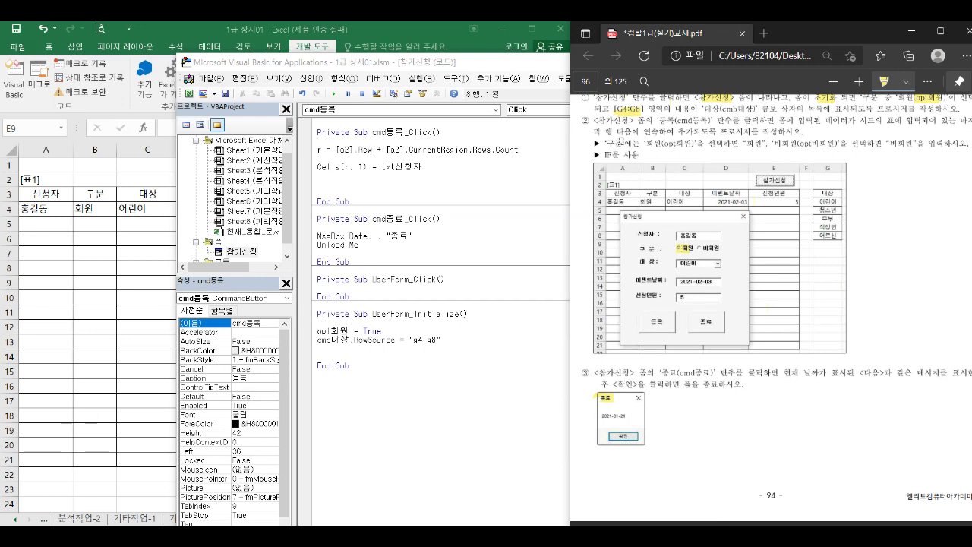
drag(606, 142, 618, 143)
click(401, 184)
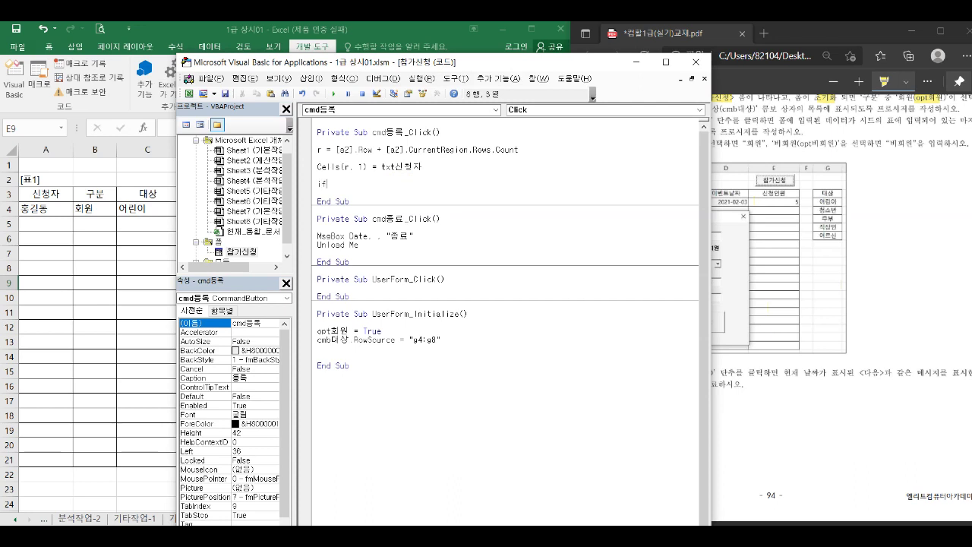
text(if opt회원=true then)
key(Return)
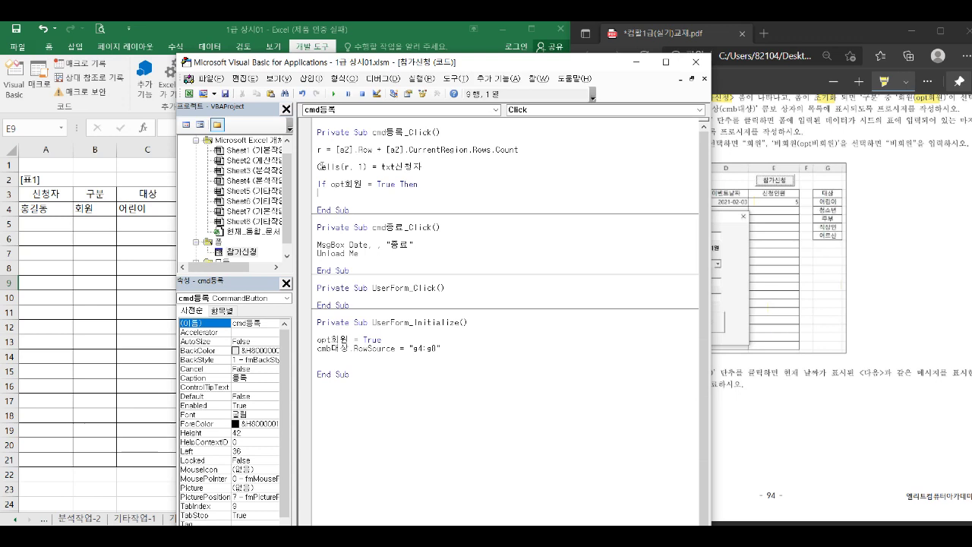
Copy the Cells(r, 1) = txt신청자 line under the If condition and change the copy to Cells(r, 2) = "회원"
click(319, 165)
shift+click(436, 169)
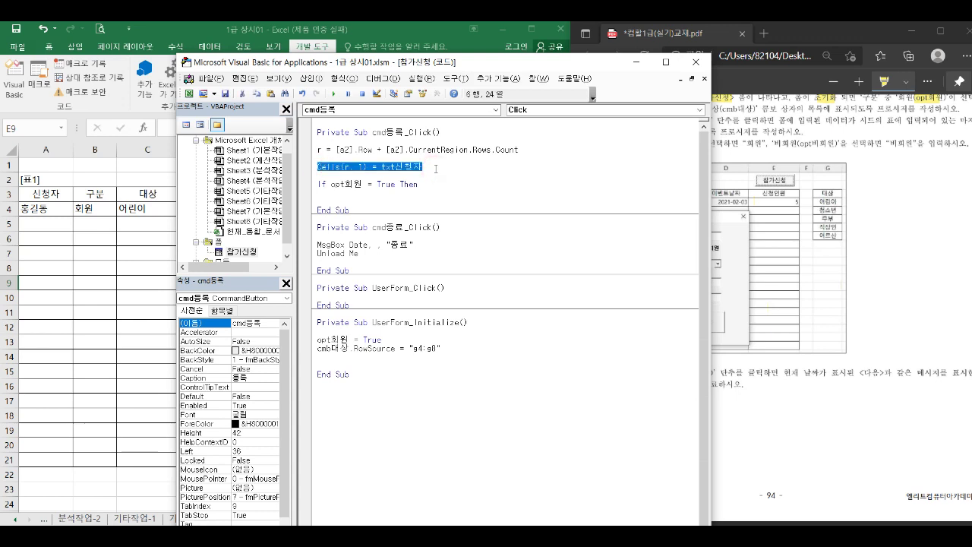
key(ctrl+c)
click(322, 198)
key(ctrl+v)
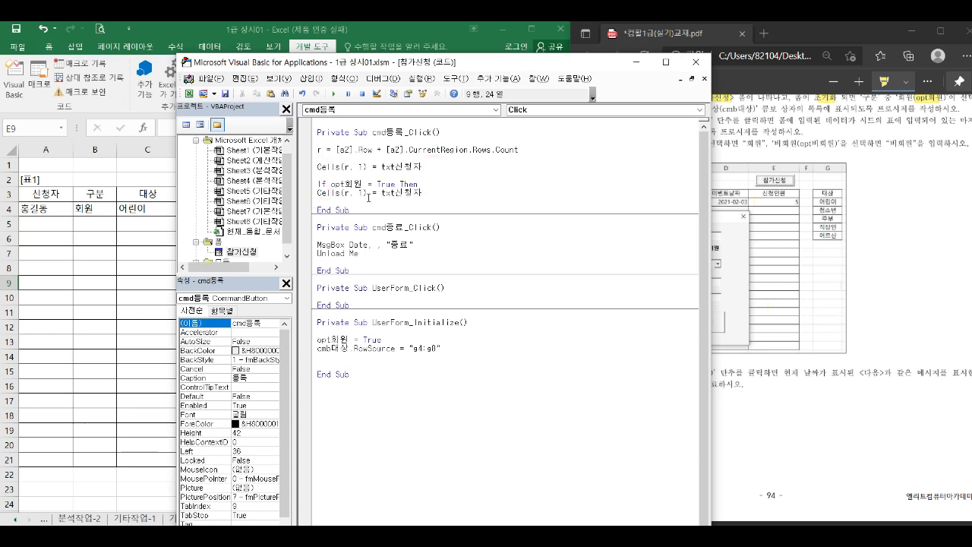
double_click(361, 193)
text(2)
drag(381, 193, 422, 195)
text("회원")
key(Return)
Add the branch ElseIf opt비회원 = True Then below the "회원" assignment in cmd등록_Click
key(Return)
text(el)
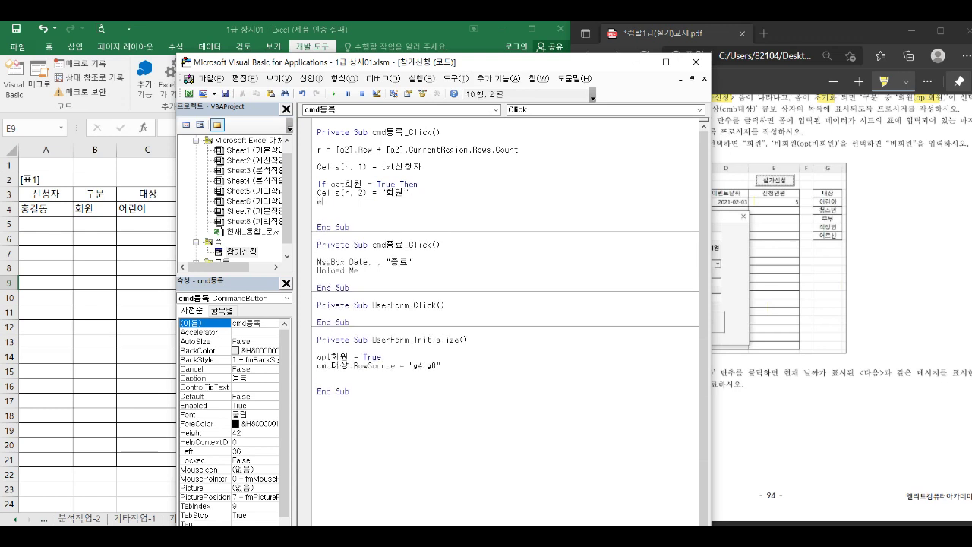
text(seif opt)
text(빟)
text(회)
text(원)
text(=)
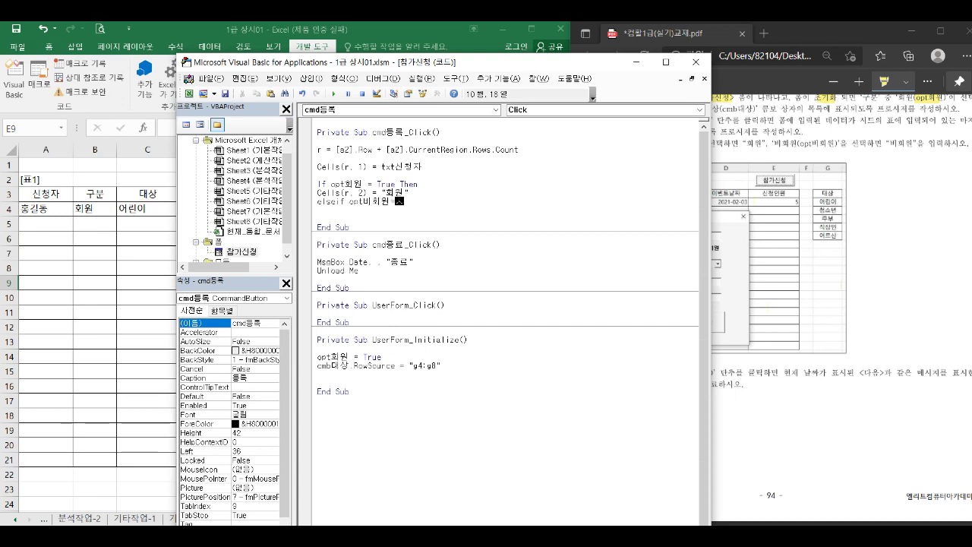
text(true then)
key(Return)
Paste the copied Cells line under the ElseIf branch and change it to Cells(r, 2) = "비회원"
key(ctrl+v)
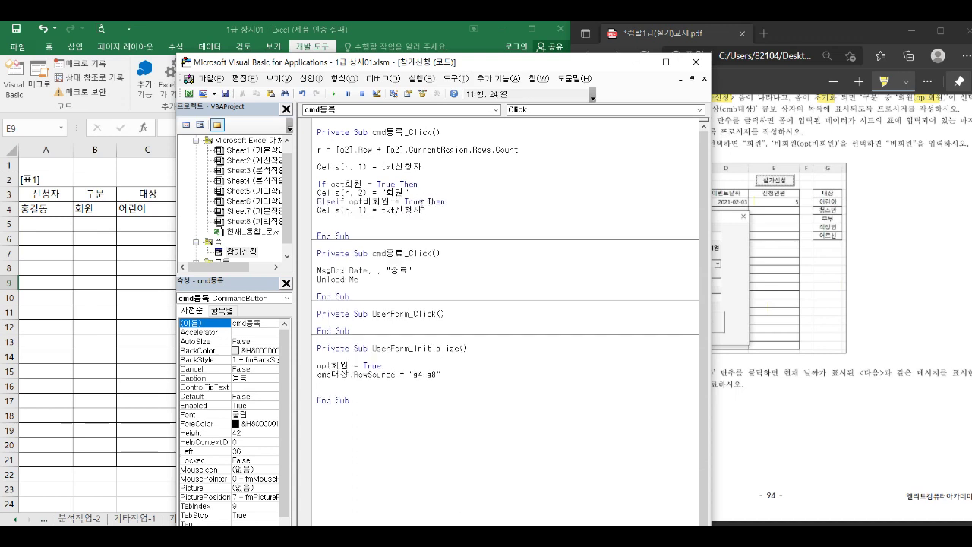
click(362, 211)
double_click(361, 210)
text(2)
drag(380, 210, 428, 215)
text(")
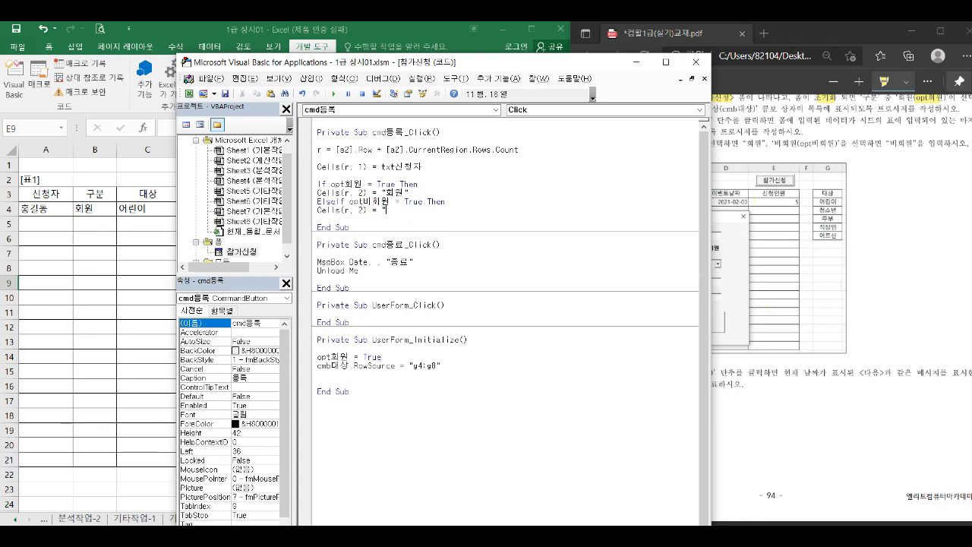
text(비회원")
Close the condition block with End If and leave blank lines below it
key(Return)
text(ㄷ)
key(BackSpace)
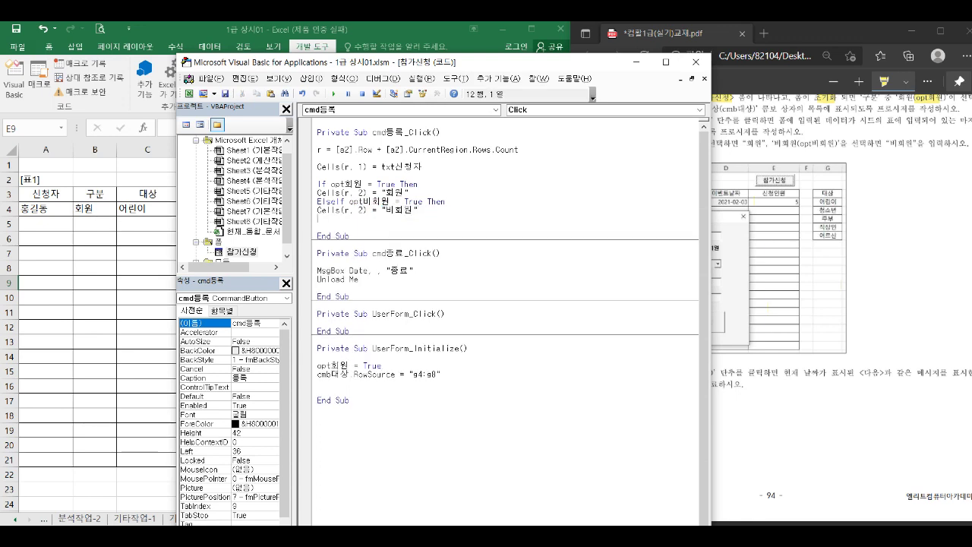
text(endif)
key(Return)
key(Return)
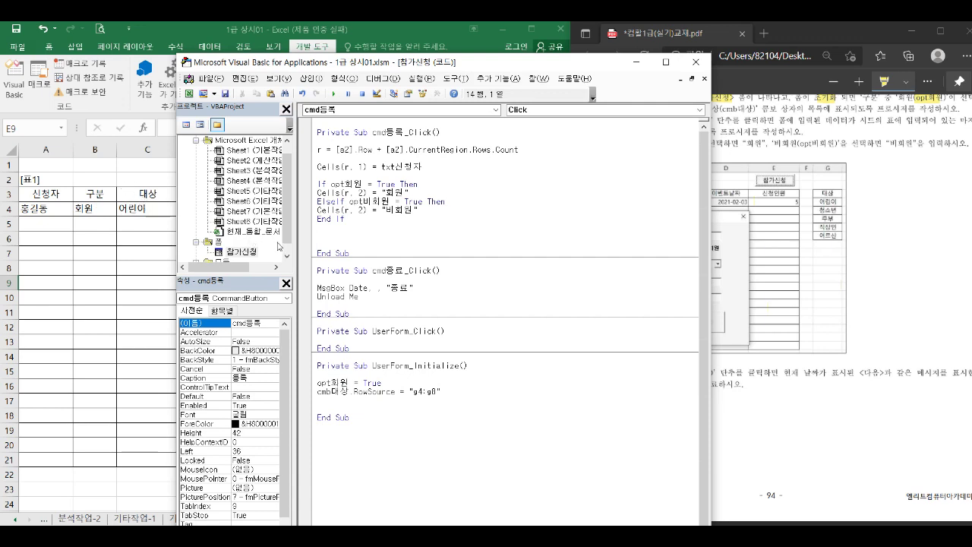
Paste the copied assignment below End If with column number 3, and highlight the 대상 combo box in the PDF exercise
key(ctrl+v)
double_click(360, 236)
text(3)
click(797, 265)
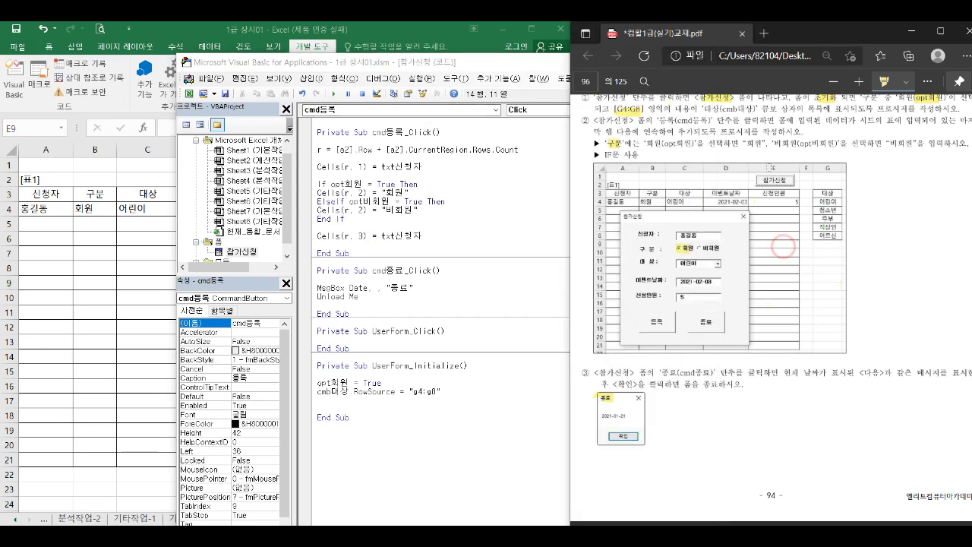
drag(673, 263, 715, 264)
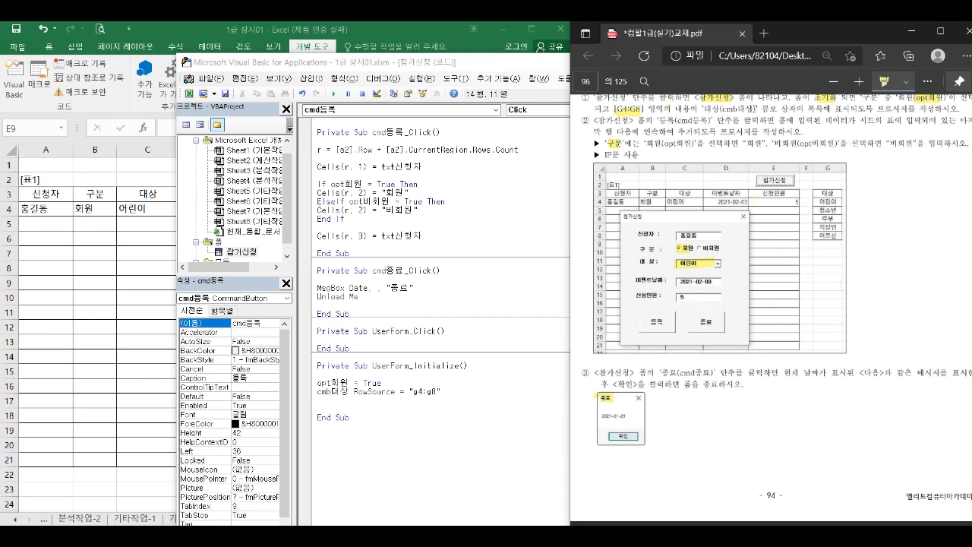
Replace txt신청자 with cmb대상 in the Cells(r, 3) assignment
click(437, 240)
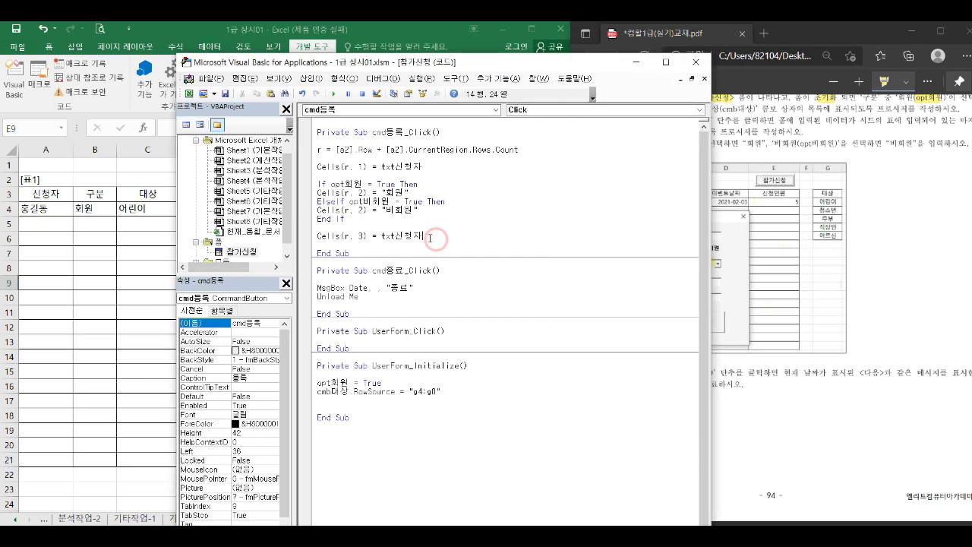
key(BackSpace)
key(BackSpace)
key(BackSpace)
key(BackSpace)
key(BackSpace)
key(BackSpace)
text(c)
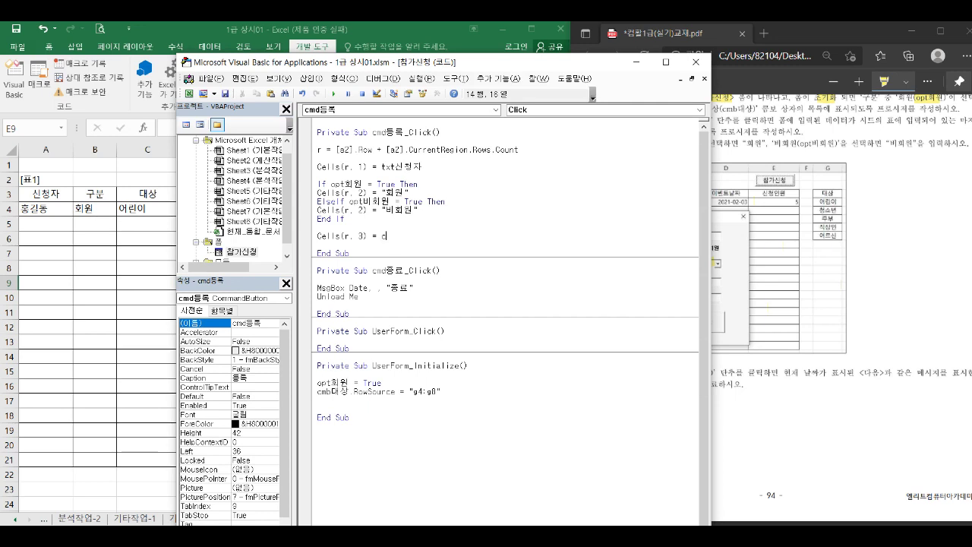
text(mb대사)
Run the 참가신청 form, test the 대상 list by choosing 청소년, and close the form
key(F5)
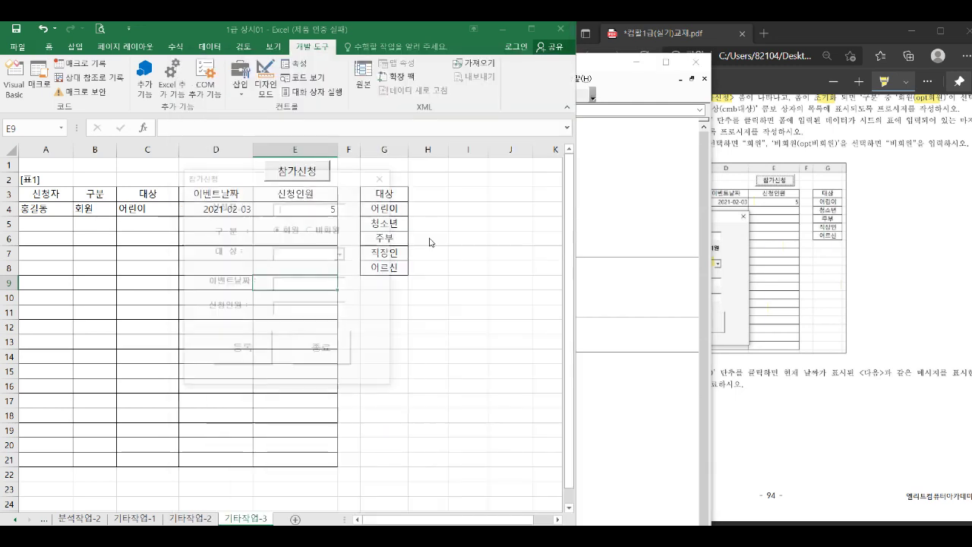
click(342, 256)
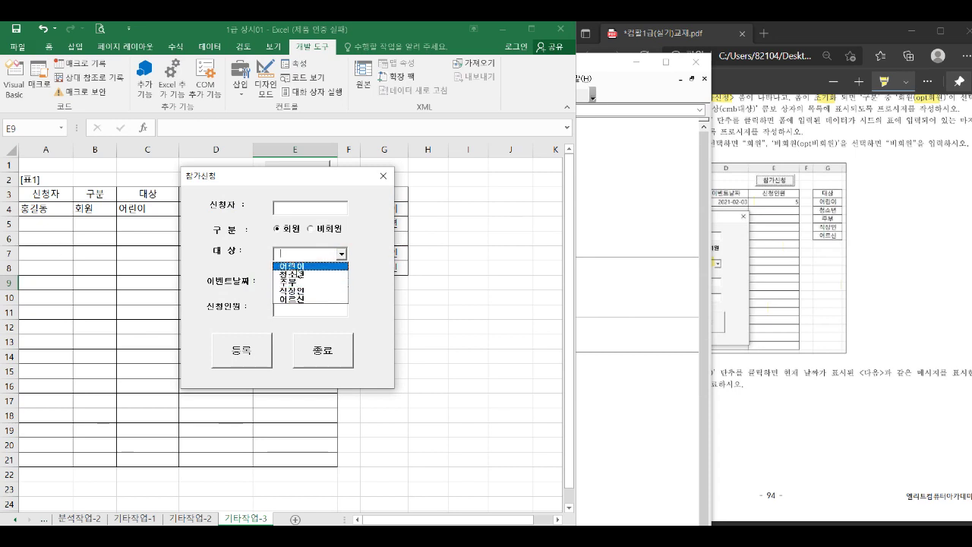
click(292, 274)
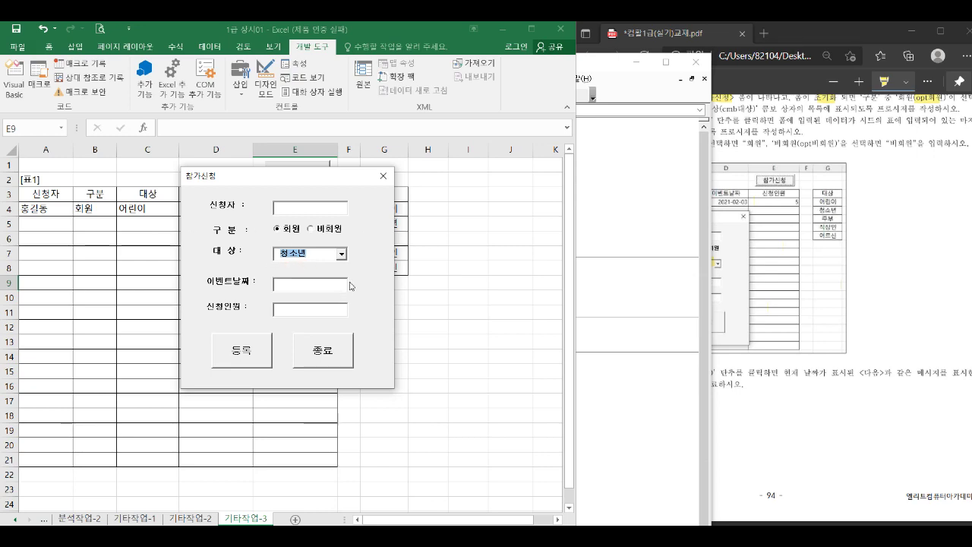
click(382, 176)
double_click(366, 289)
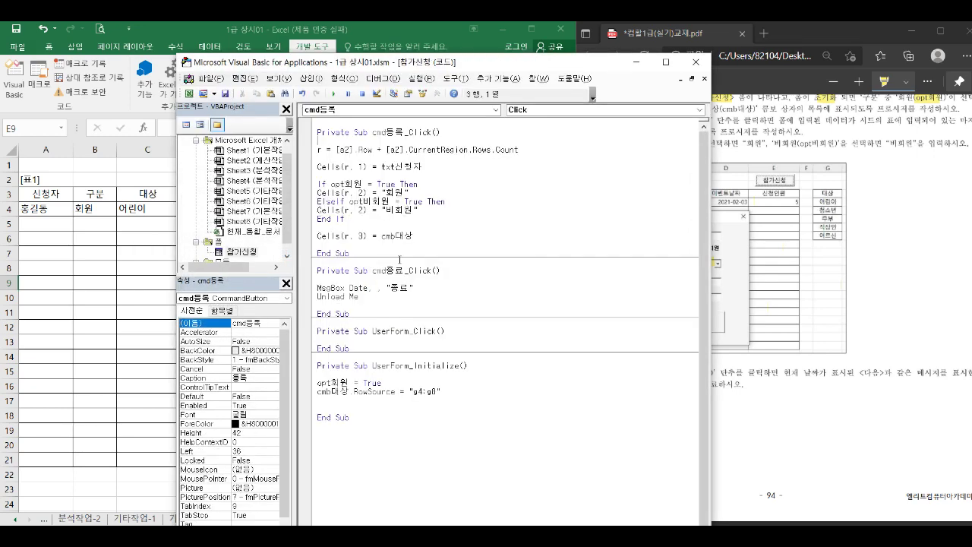
Paste the copied assignment below the Cells(r, 3) line and set its column number to 4
click(421, 234)
key(Return)
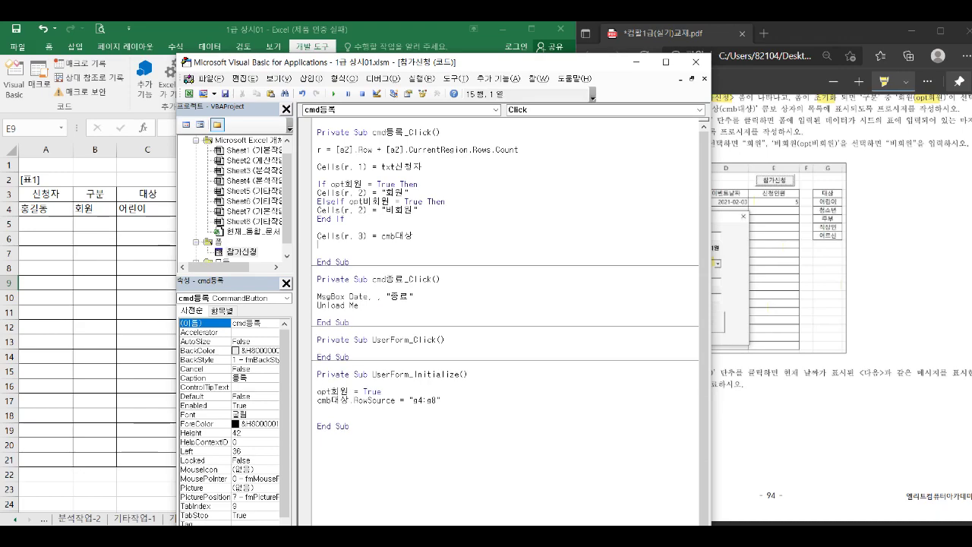
drag(322, 63, 491, 60)
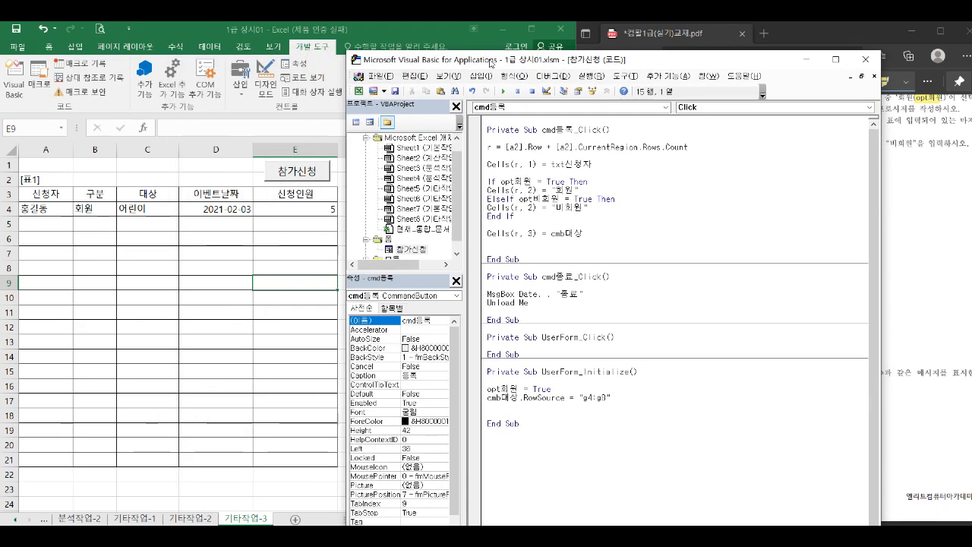
key(ctrl+v)
double_click(534, 242)
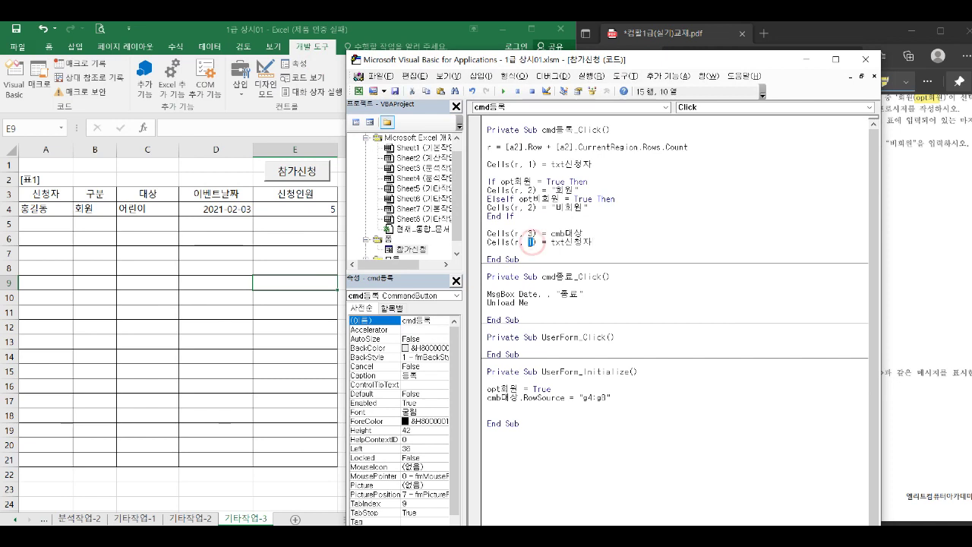
text(4)
Change the value assigned to Cells(r, 4) to txt이벤트날짜.Value
click(565, 243)
drag(565, 243, 595, 249)
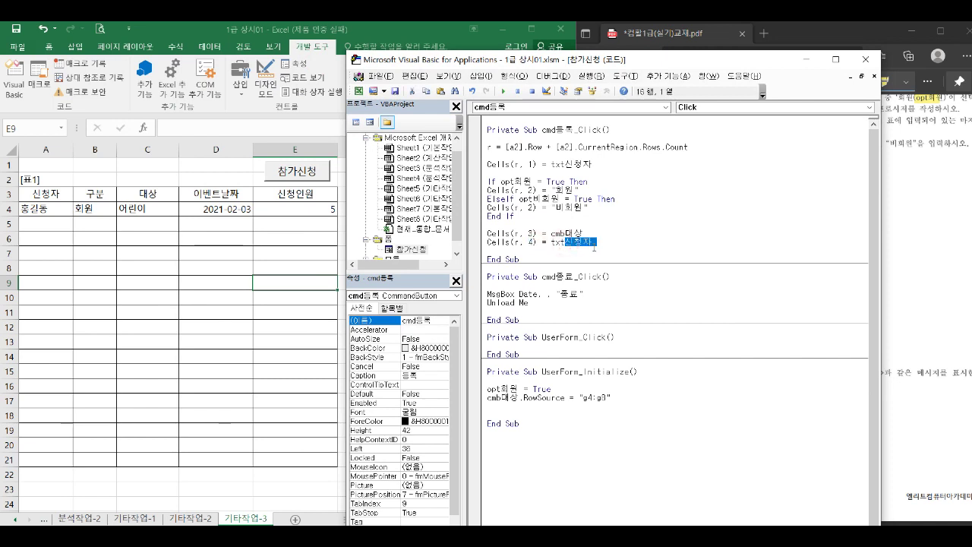
key(Delete)
text(이벤트날짜.ㅍ)
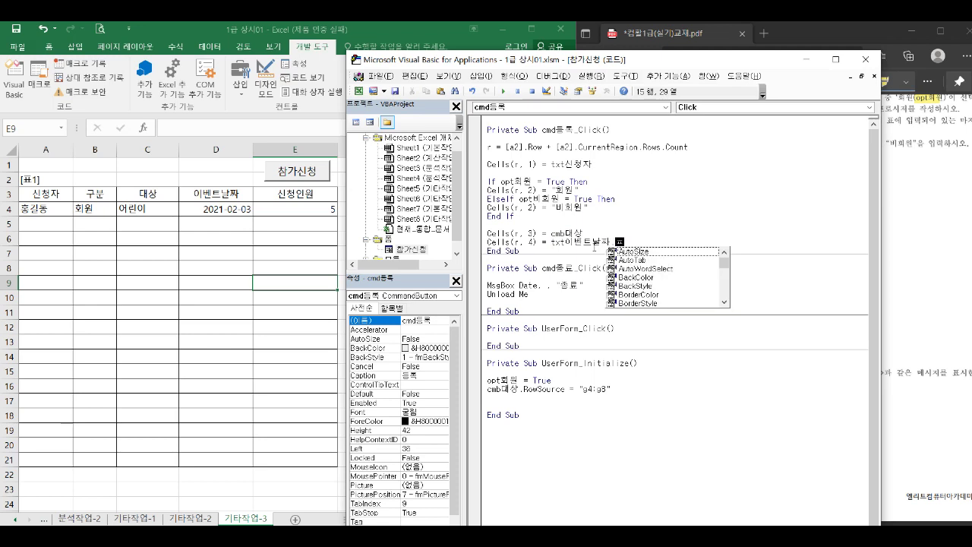
key(BackSpace)
text(v)
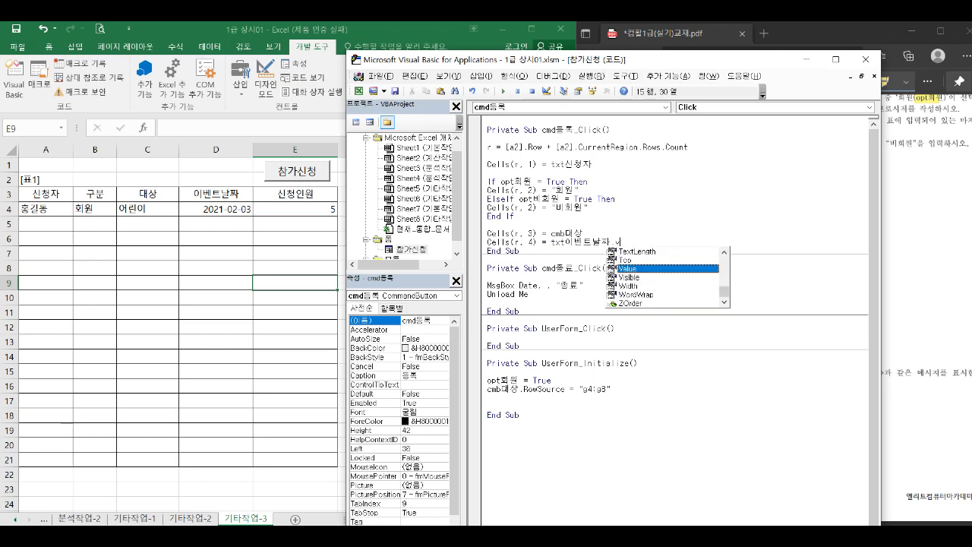
key(Tab)
key(Return)
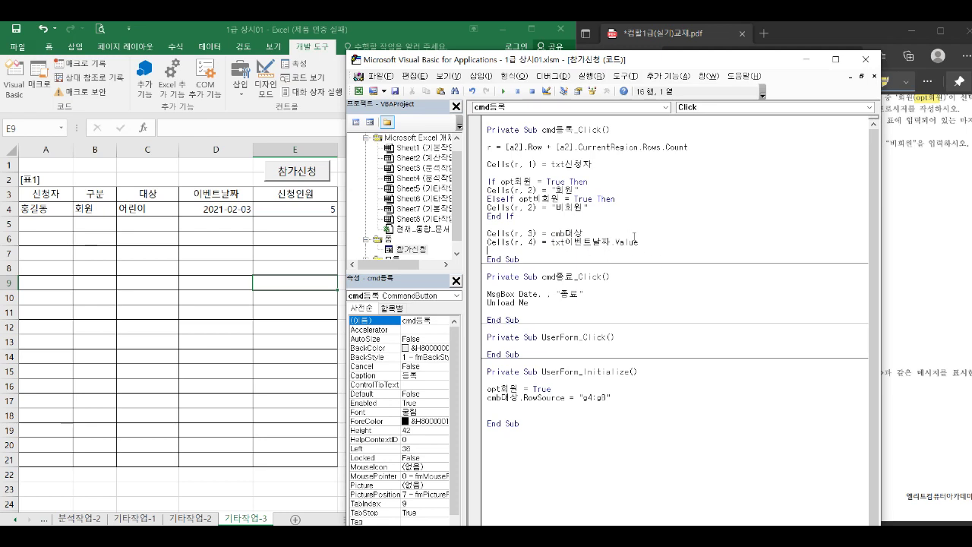
Paste the assignment line once more and change it to Cells(r, 5) = txt신청인원.Value
key(ctrl+v)
double_click(534, 251)
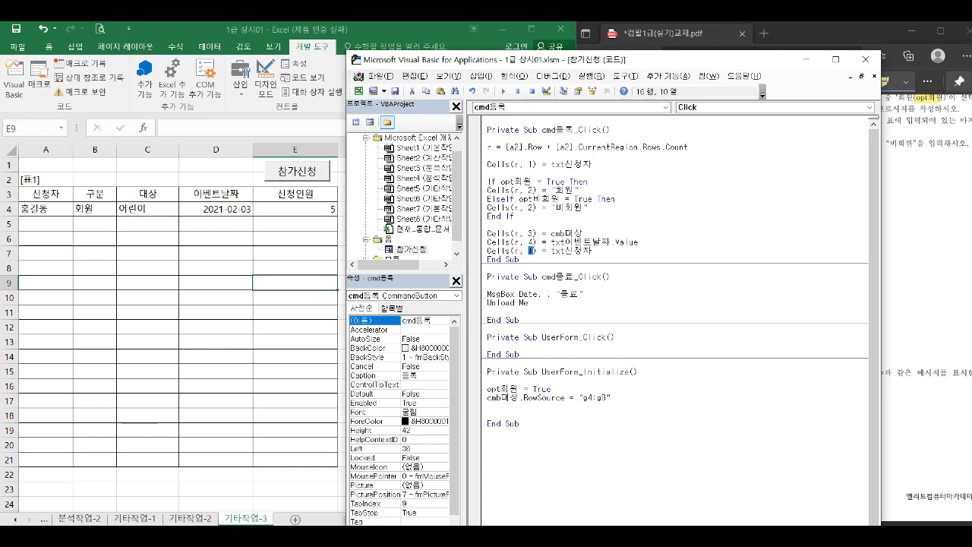
text(5)
click(595, 251)
key(BackSpace)
text(인원.v)
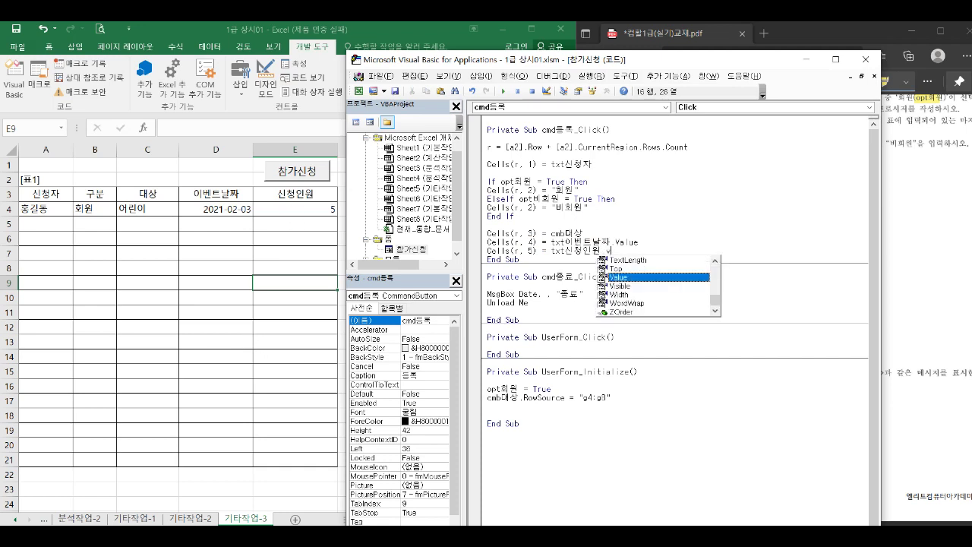
key(Return)
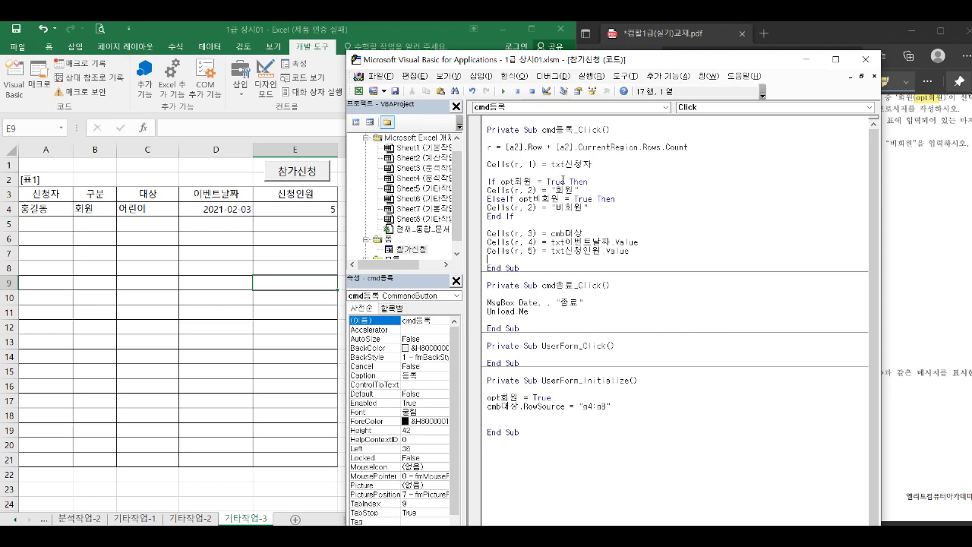
Run the form beside the table, enter aa as the 신청자 and select 비회원
key(F5)
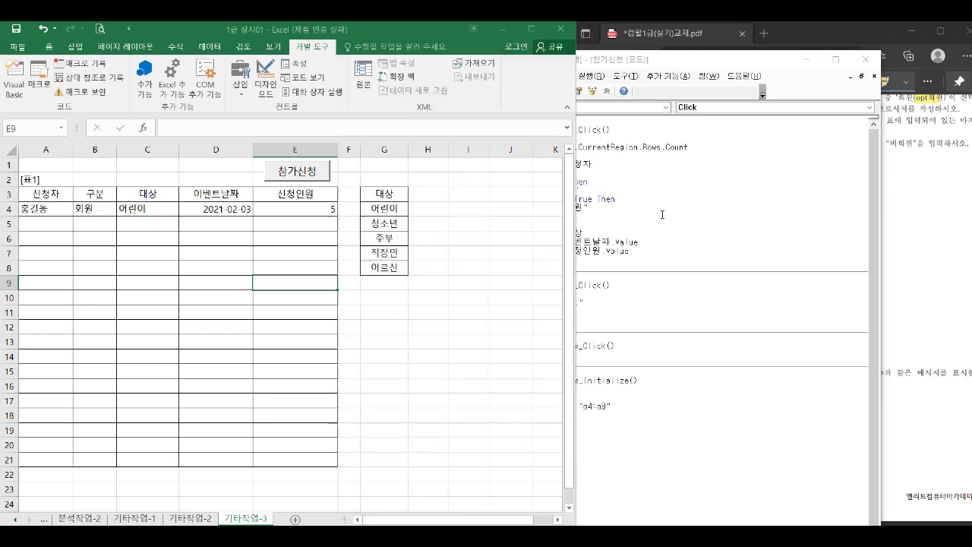
drag(315, 185, 495, 139)
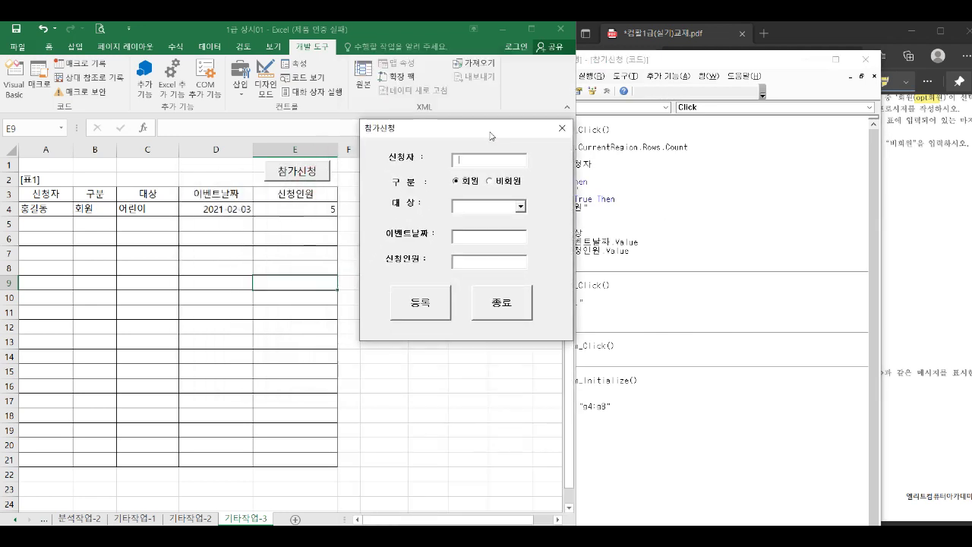
text(ㅐㅐ)
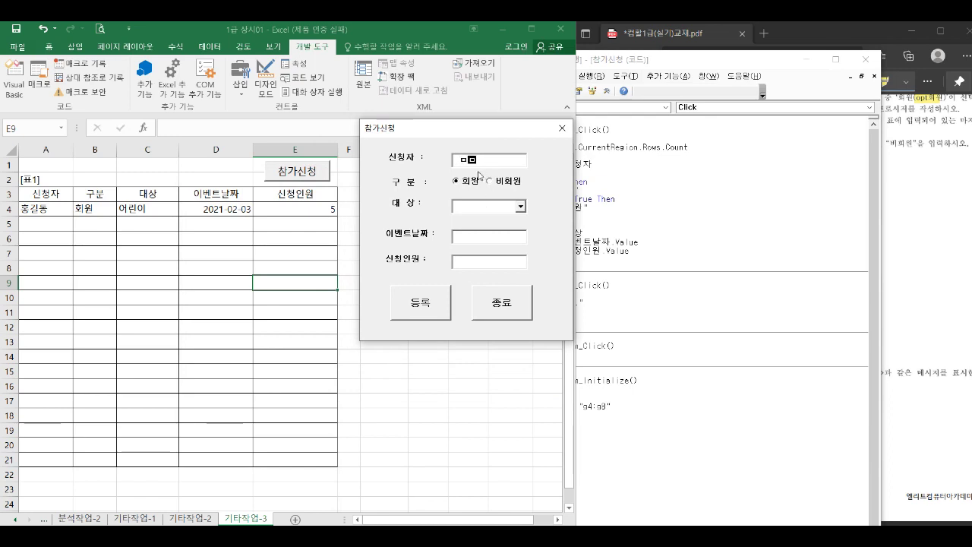
key(BackSpace)
key(BackSpace)
click(495, 184)
Choose 청소년 as the 대상, enter 2022-01-01 as the 이벤트날짜, and register the entry
click(519, 205)
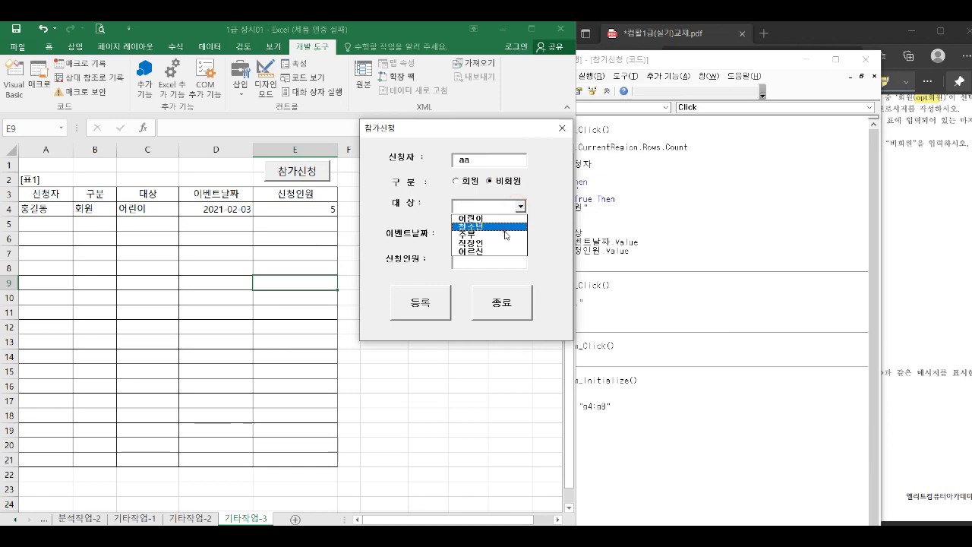
click(506, 225)
click(502, 236)
text(2022-01-01)
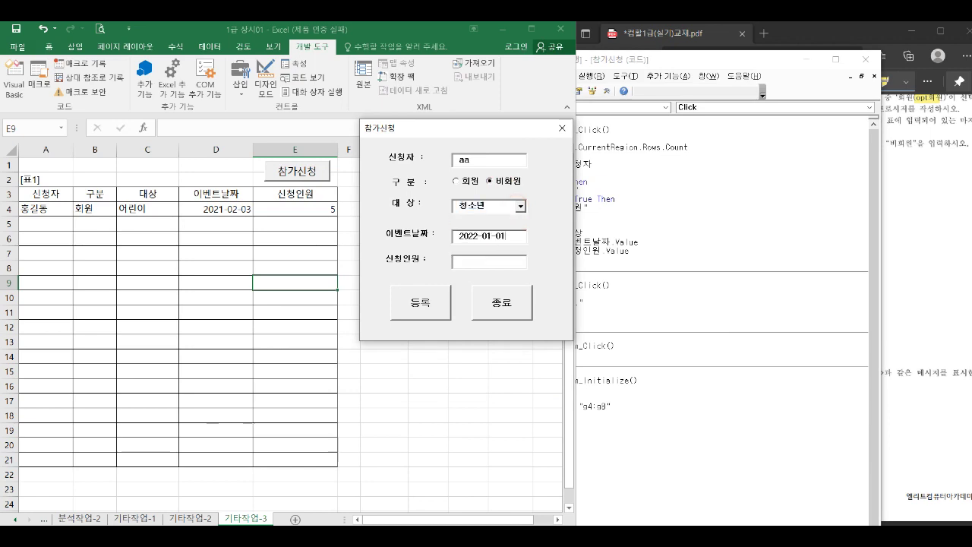
click(495, 268)
click(428, 303)
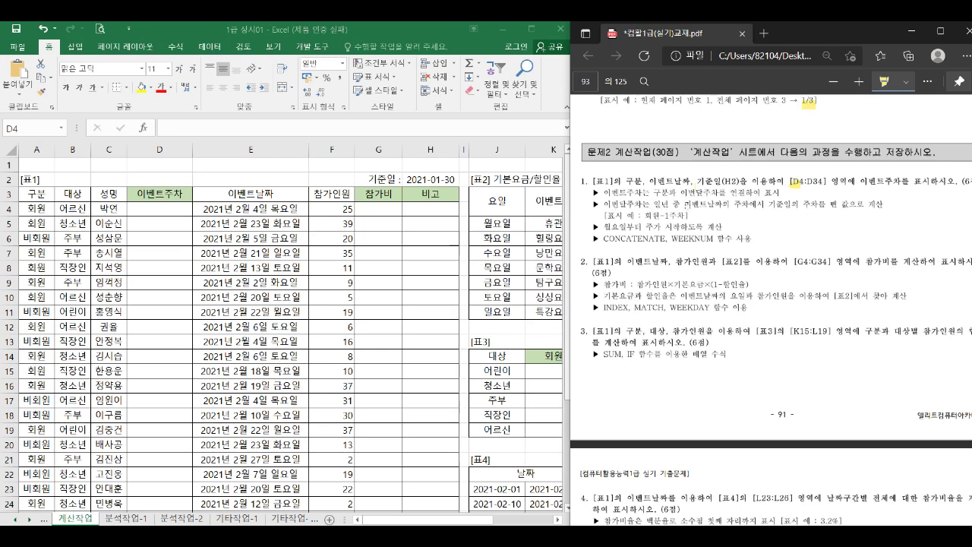
Highlight the week subtraction rule, the 회원-1주차 example, the Monday start and WEEKNUM in the PDF's first 계산작업 task
drag(688, 204, 850, 206)
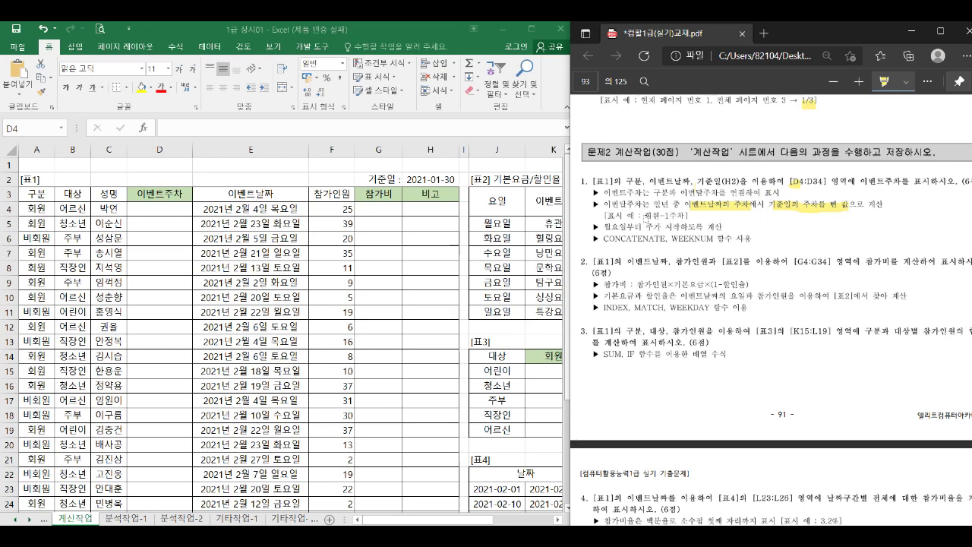
drag(638, 217, 672, 217)
drag(605, 228, 614, 228)
drag(671, 239, 716, 239)
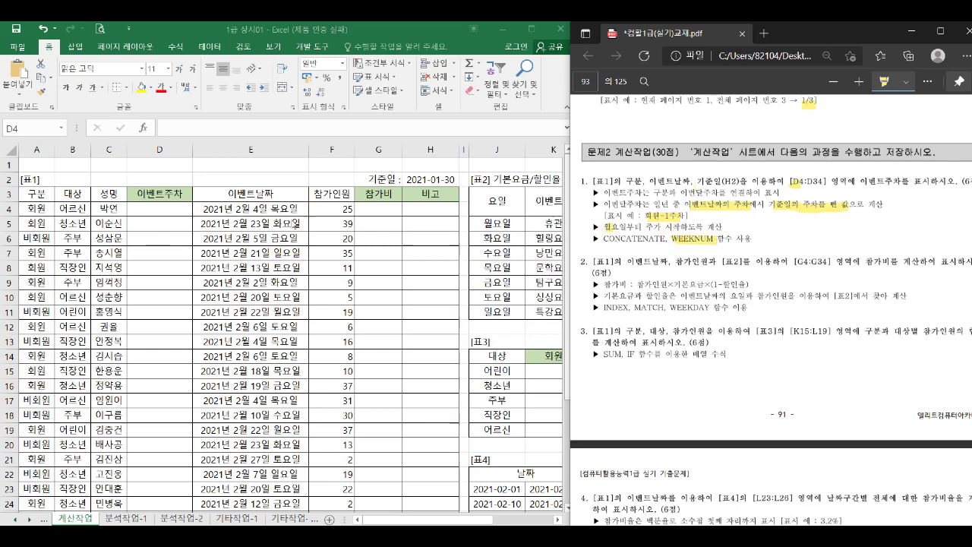
Enter =WEEKNUM(E4,2) in D4 to calculate the event date's week number with weeks starting on Monday
click(185, 209)
text(=)
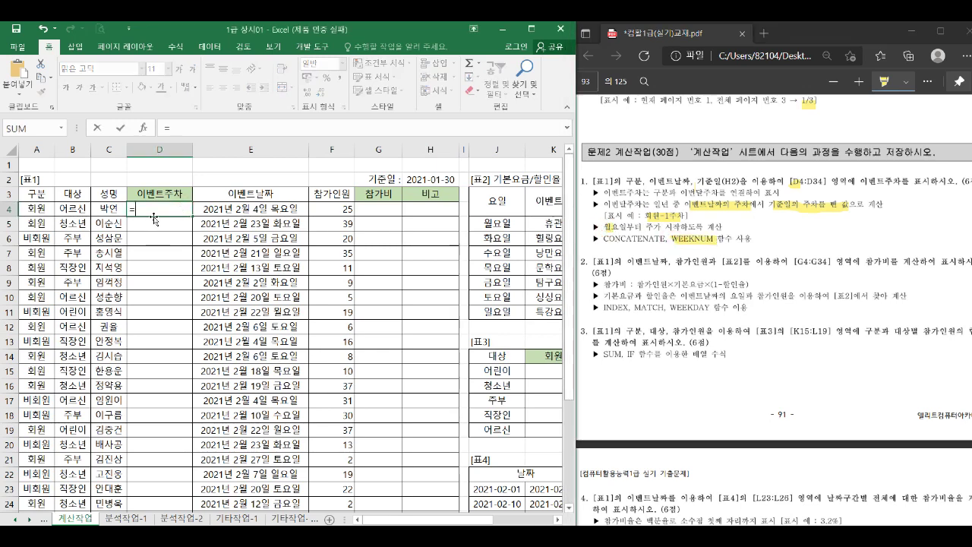
text(we)
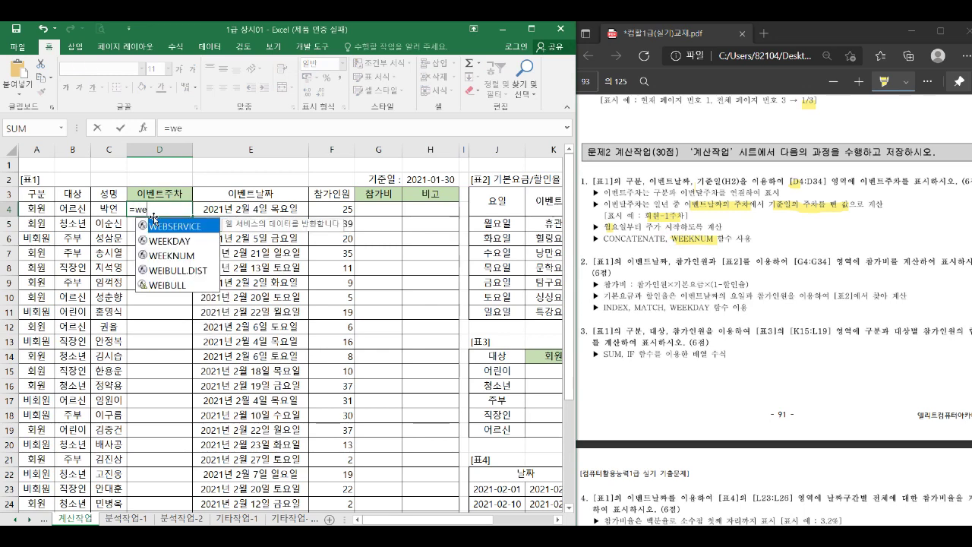
key(Down)
key(Down)
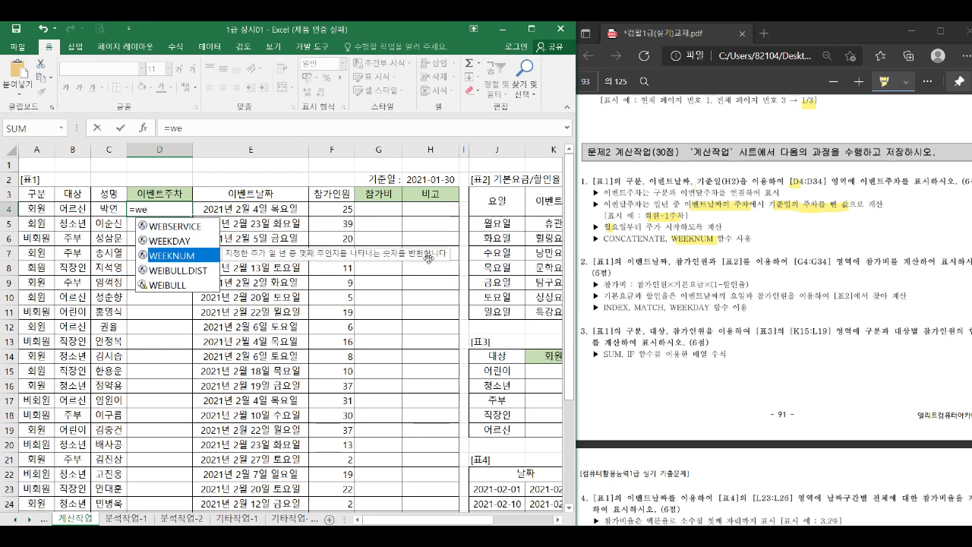
key(Tab)
key(Right)
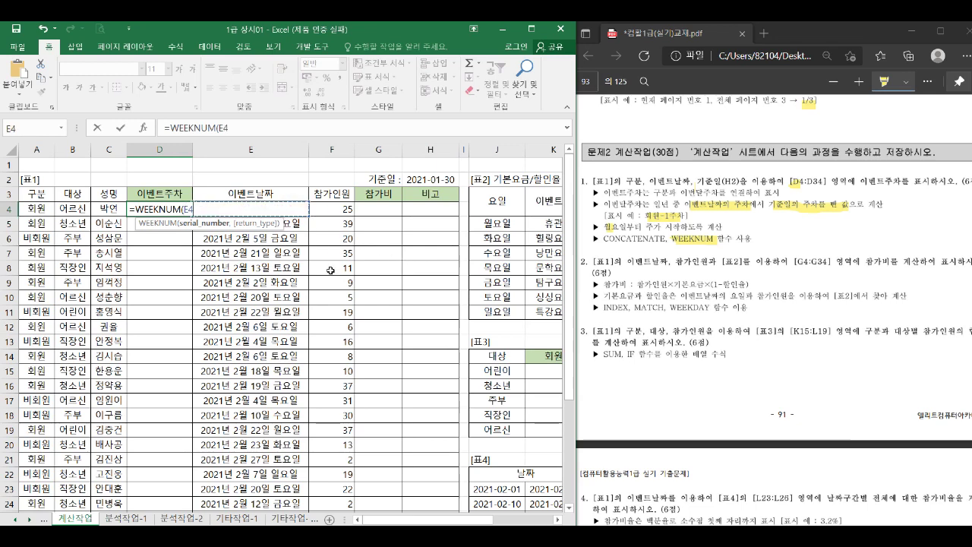
text(,2)
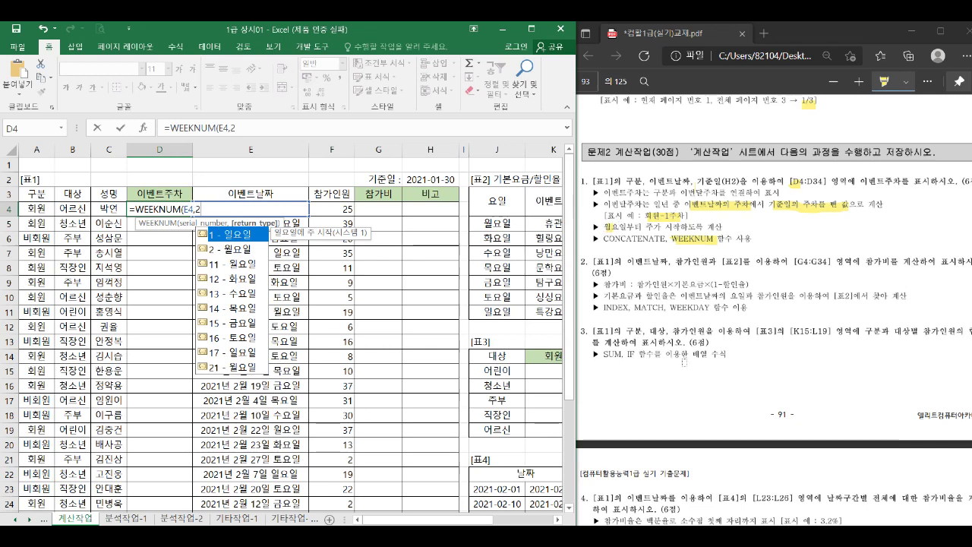
key(Return)
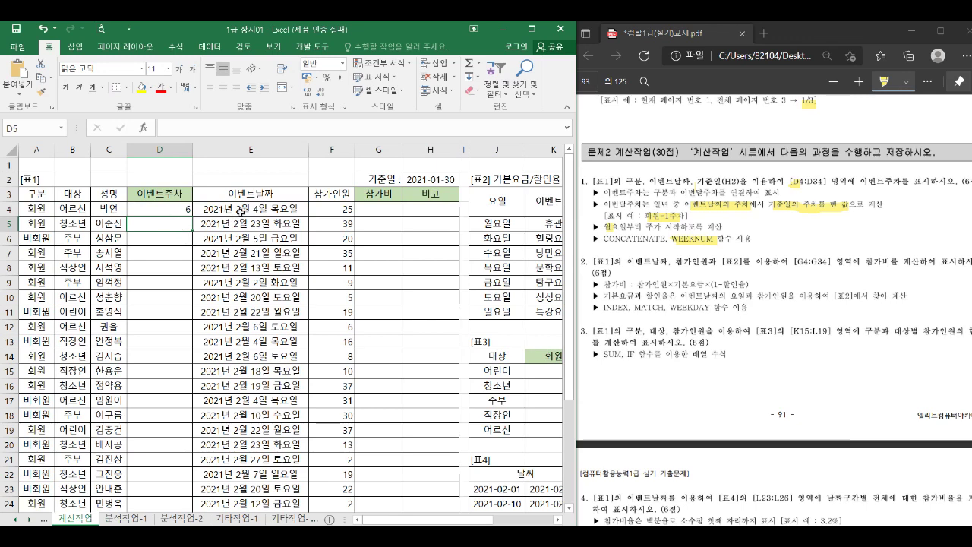
Extend the D4 formula to =WEEKNUM(E4,2)-WEEKNUM(H2,2) so it subtracts the 기준일 week
click(180, 205)
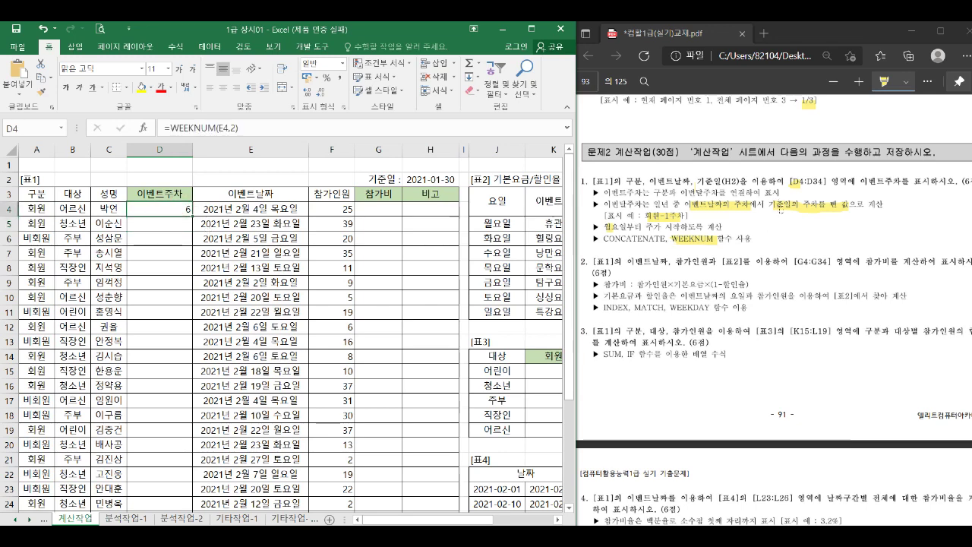
double_click(182, 208)
click(227, 211)
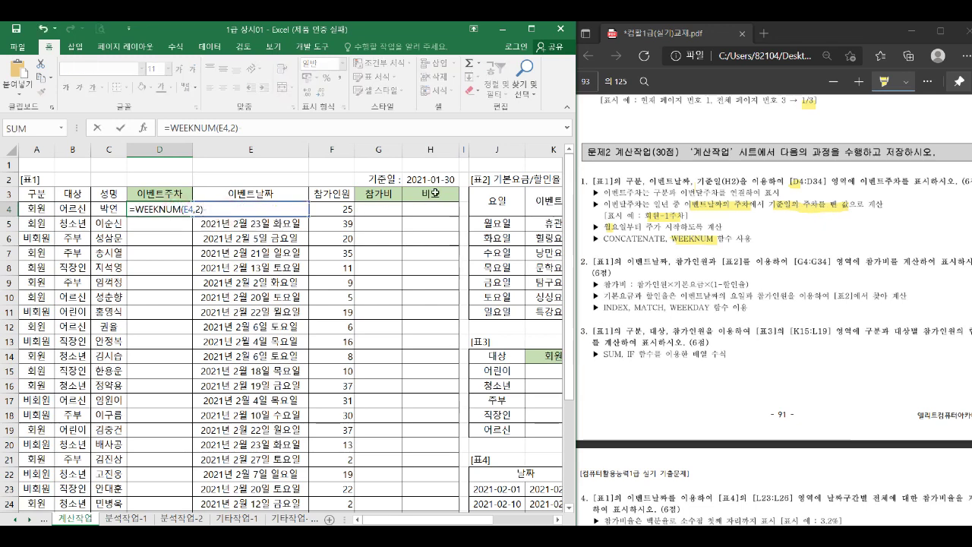
text(-we)
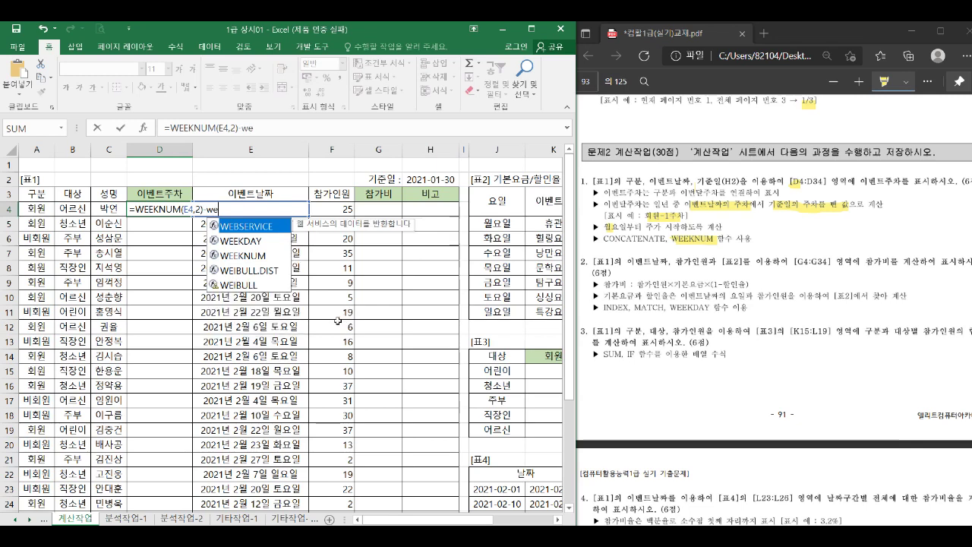
double_click(262, 256)
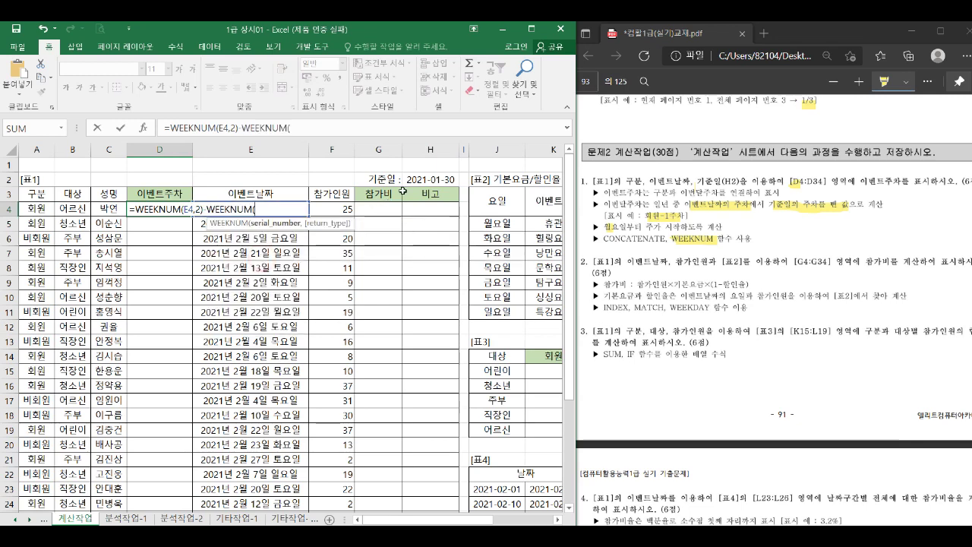
click(418, 180)
text(,2)
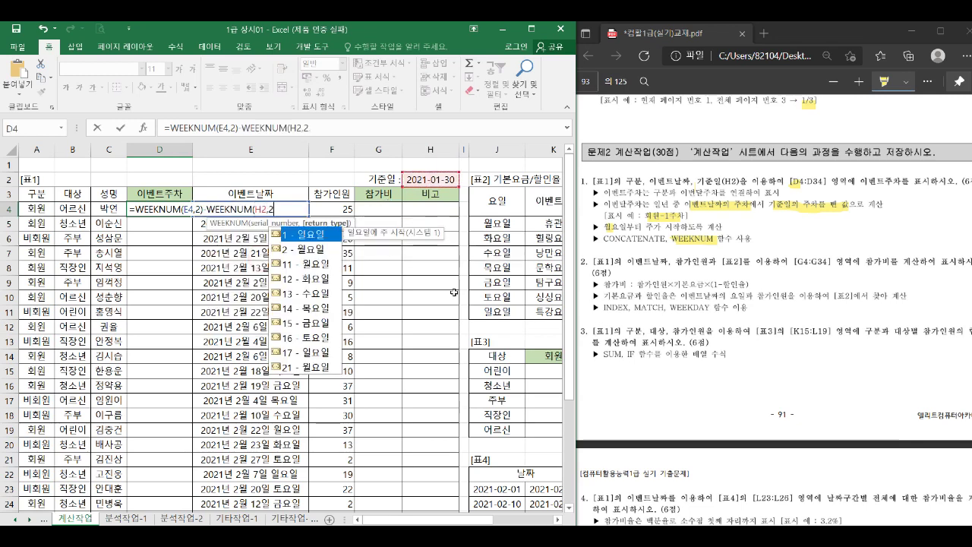
key(Return)
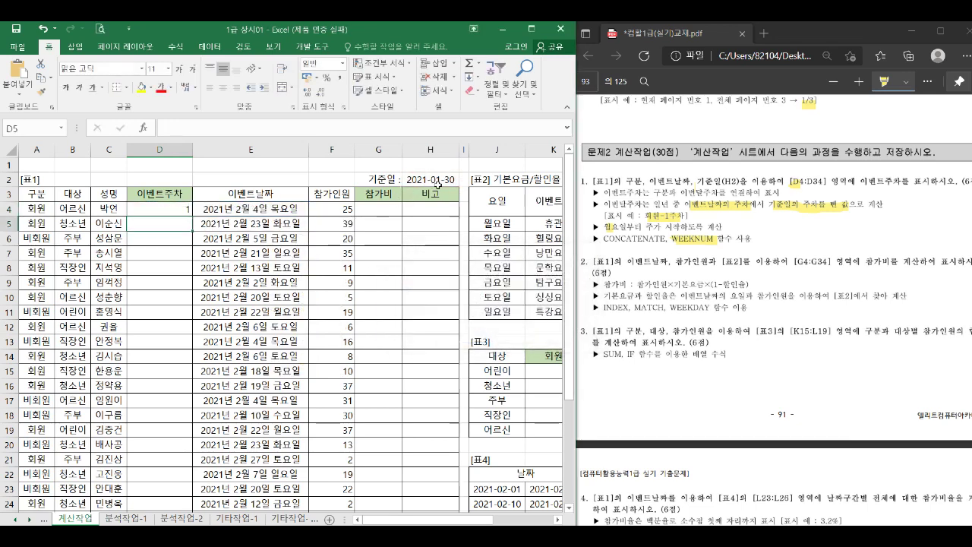
Clear D4 and begin a CONCATENATE formula there with A4 and "-" as its first two arguments
click(180, 212)
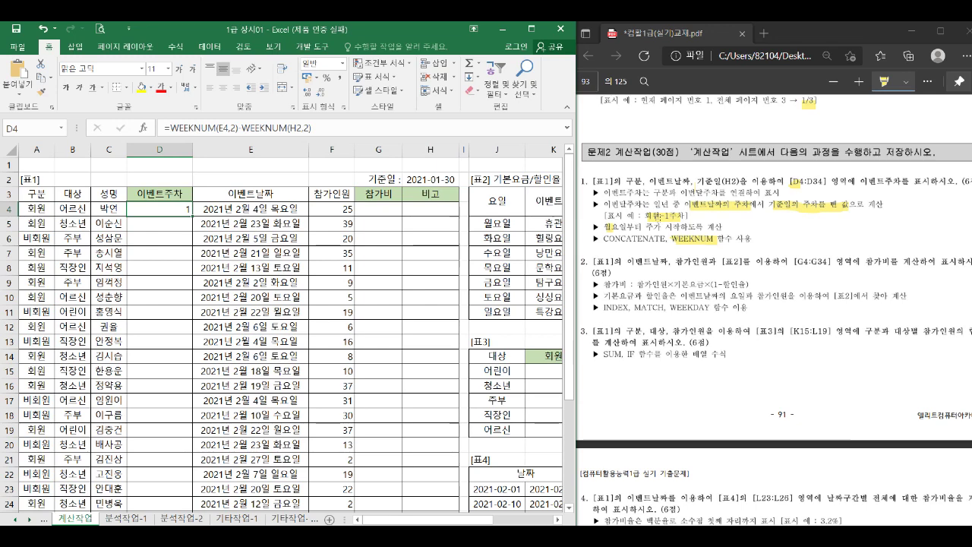
key(Delete)
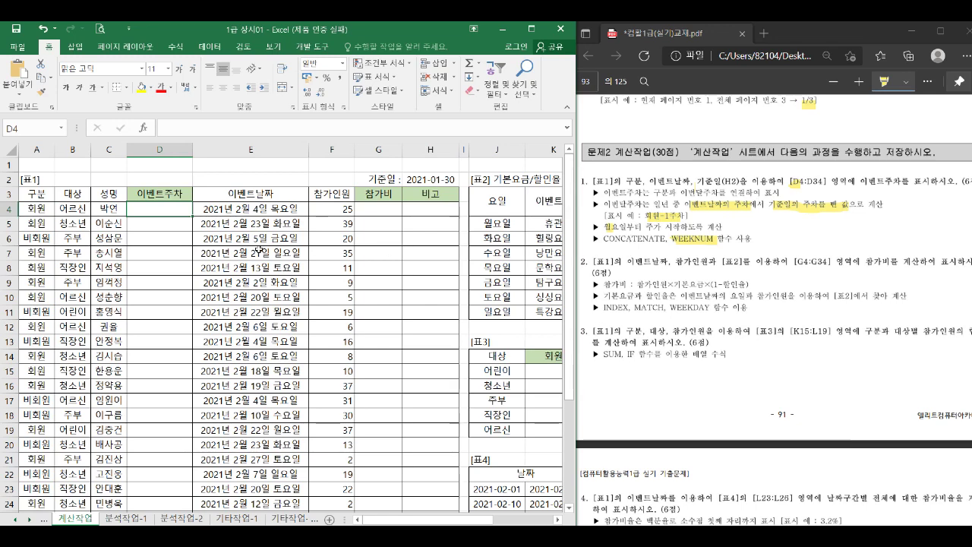
text(=)
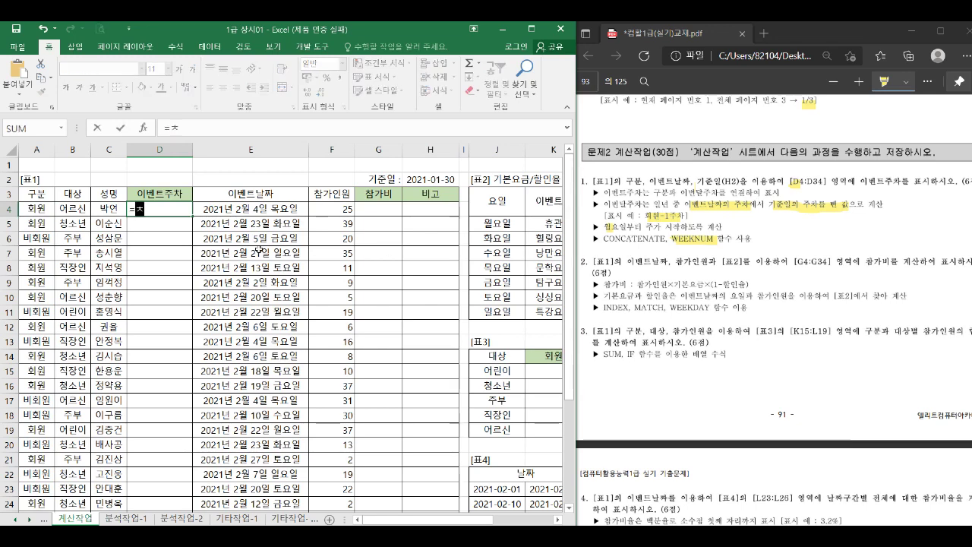
text(con)
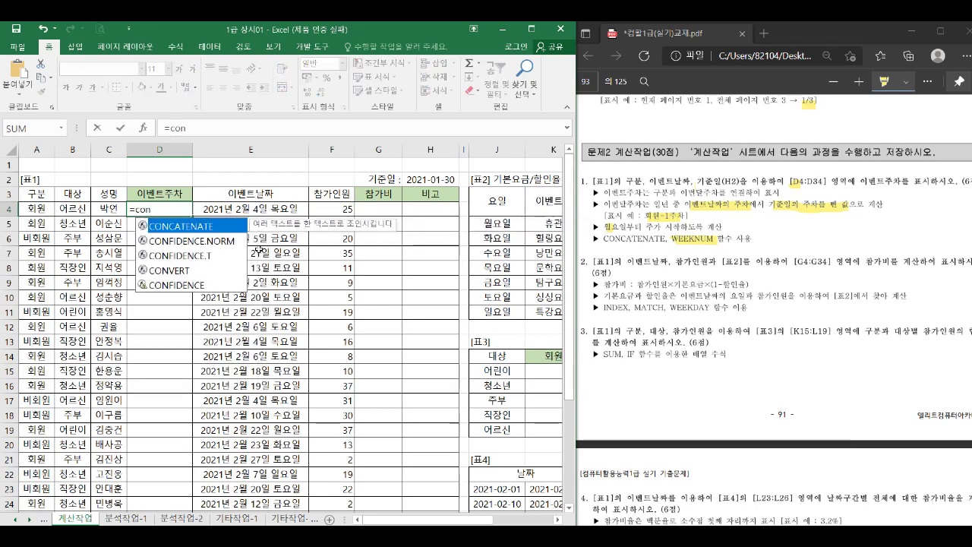
key(Tab)
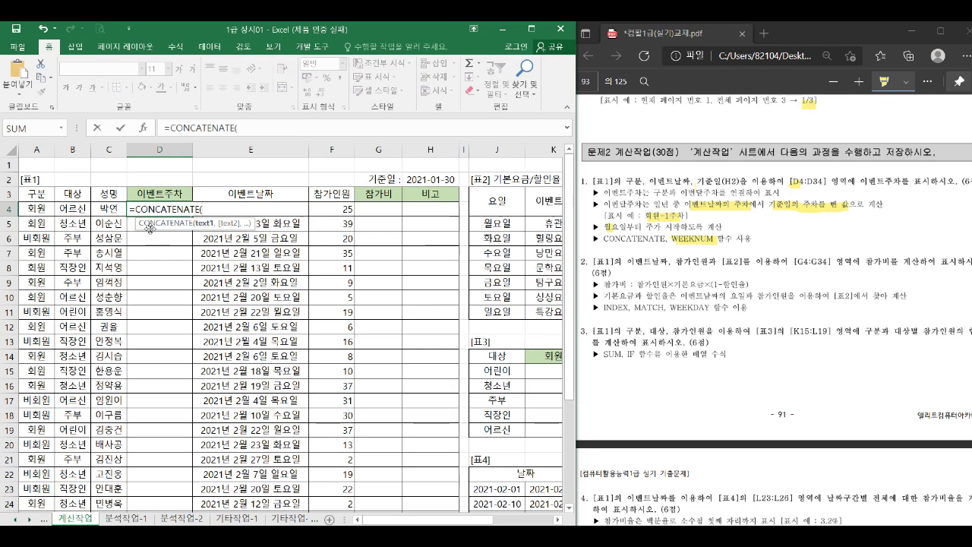
click(39, 208)
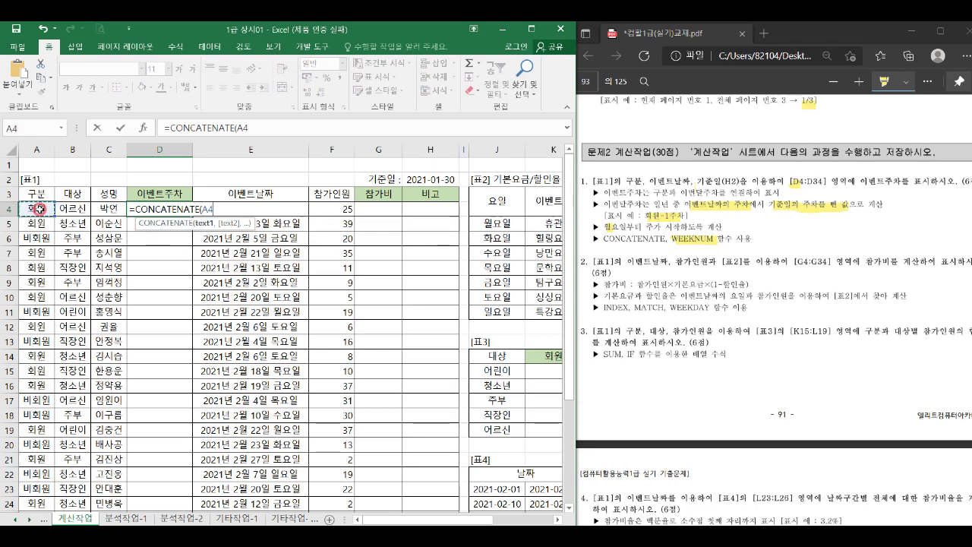
text(,"-)
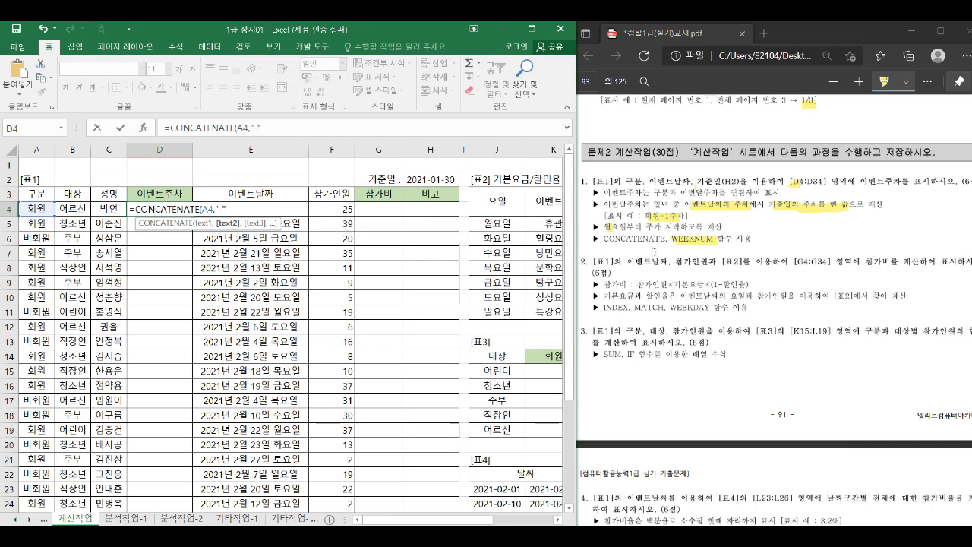
text(,)
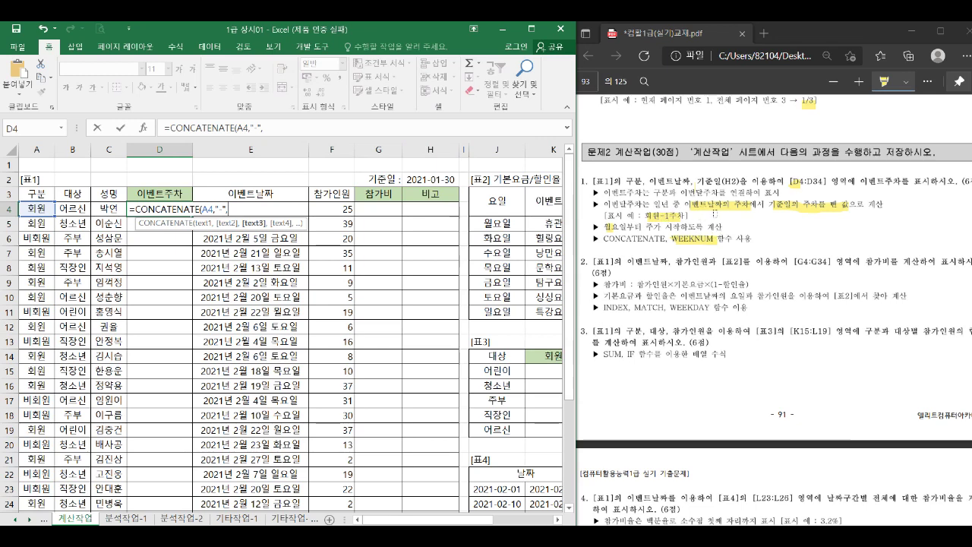
Add WEEKNUM(E4,2)-WEEKNUM(H2,2) as the third argument of the CONCATENATE formula in D4
text(we)
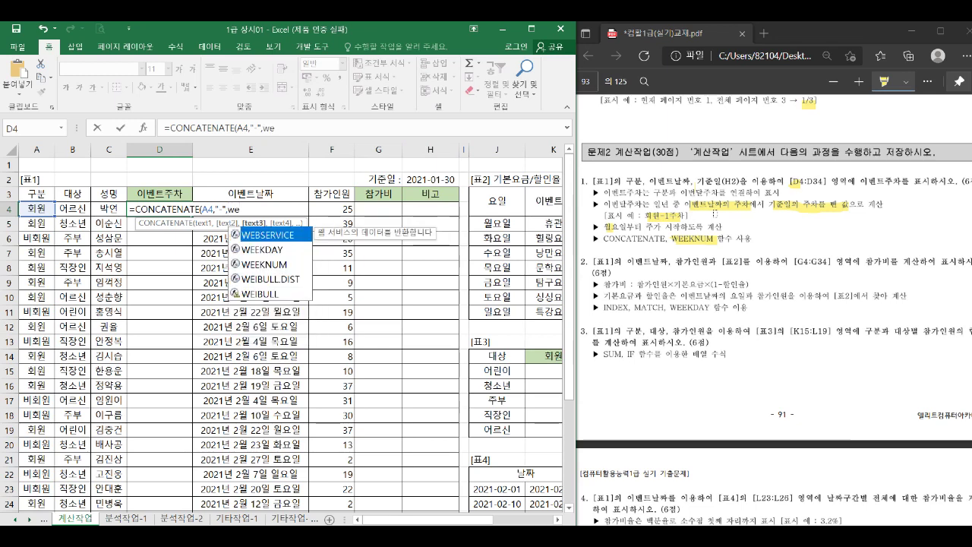
key(Down)
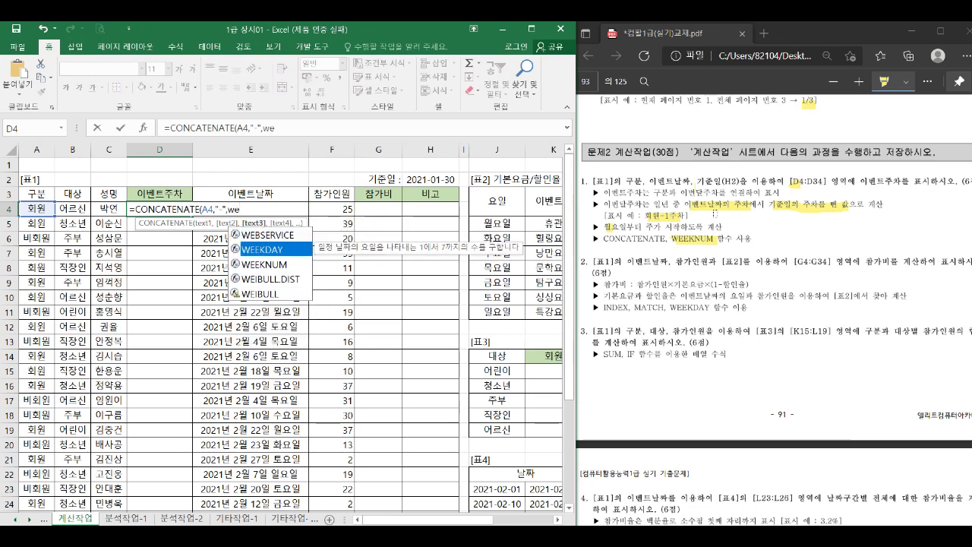
key(Down)
key(Tab)
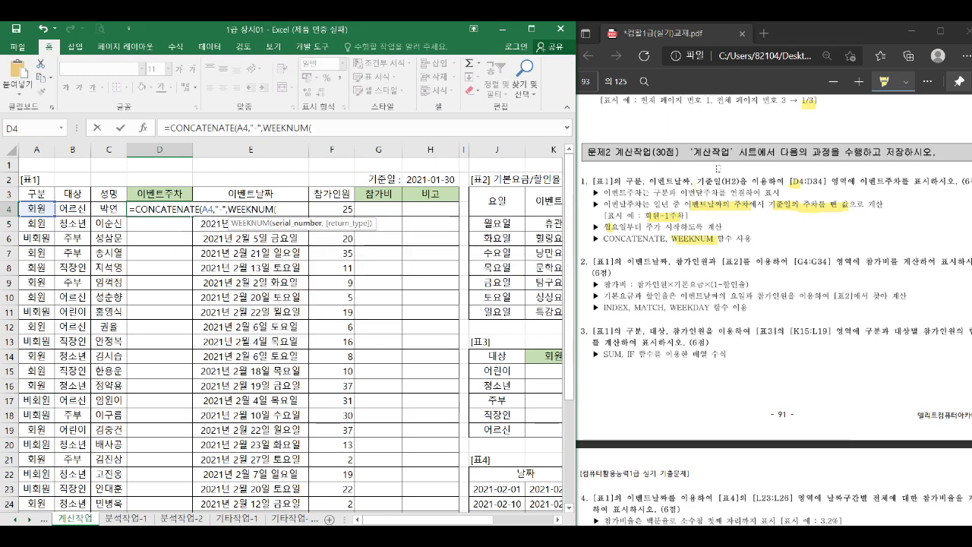
click(258, 192)
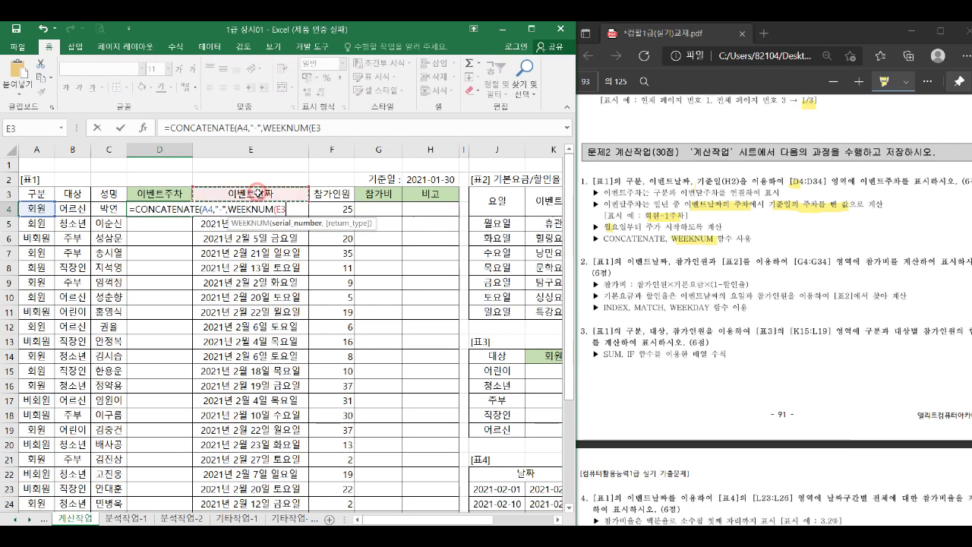
key(Down)
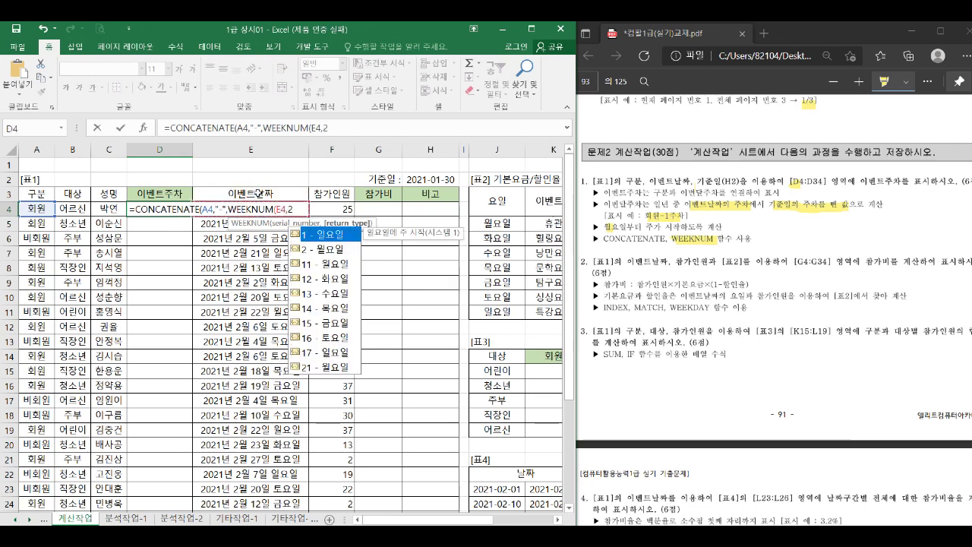
text()-we)
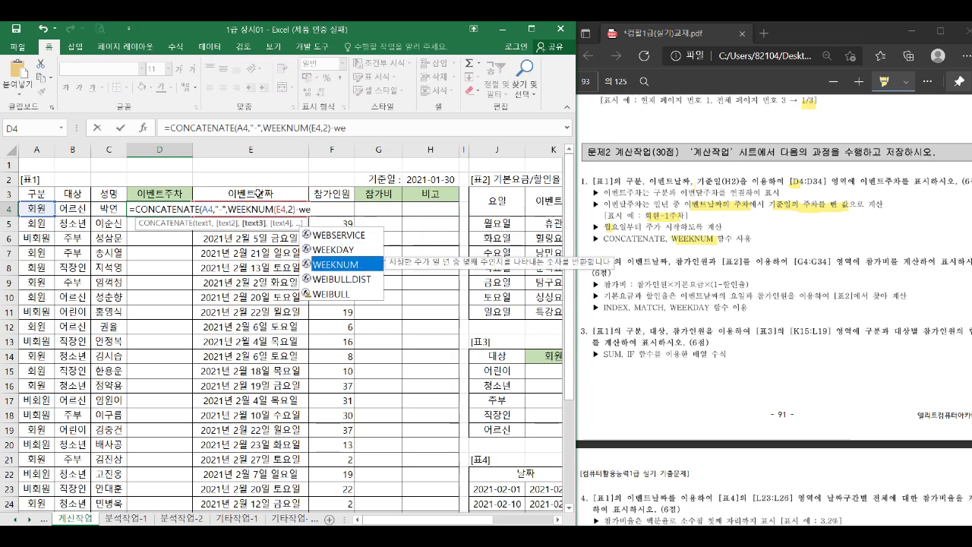
text(eknum()
click(439, 180)
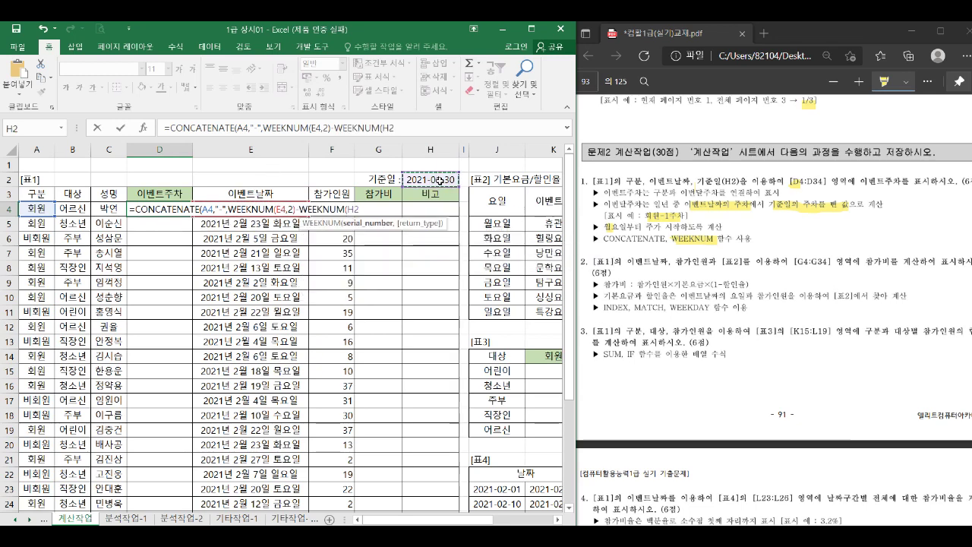
text(,2))
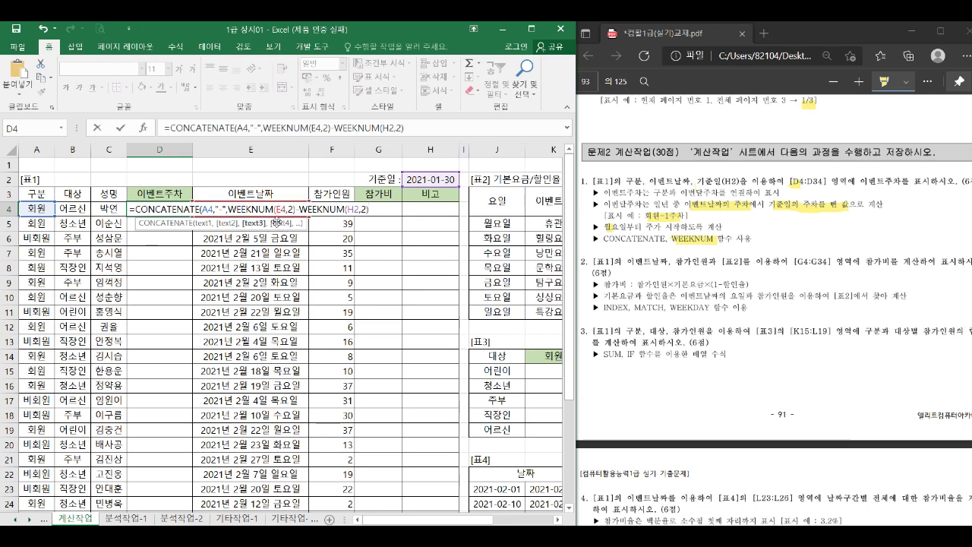
Complete the D4 formula with "주차" as the last argument and an absolute $H$2, and fill it down the 이벤트주차 column
text(,)
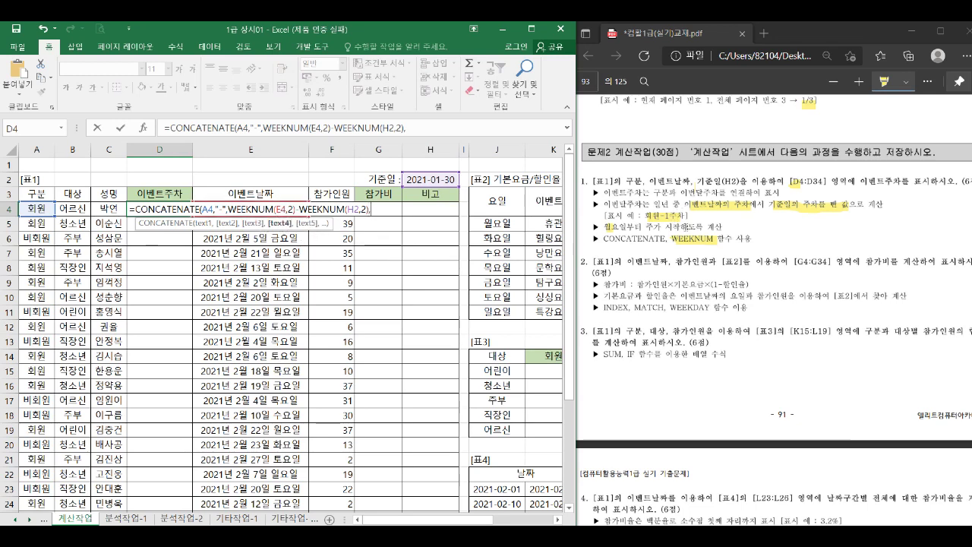
text("수치")
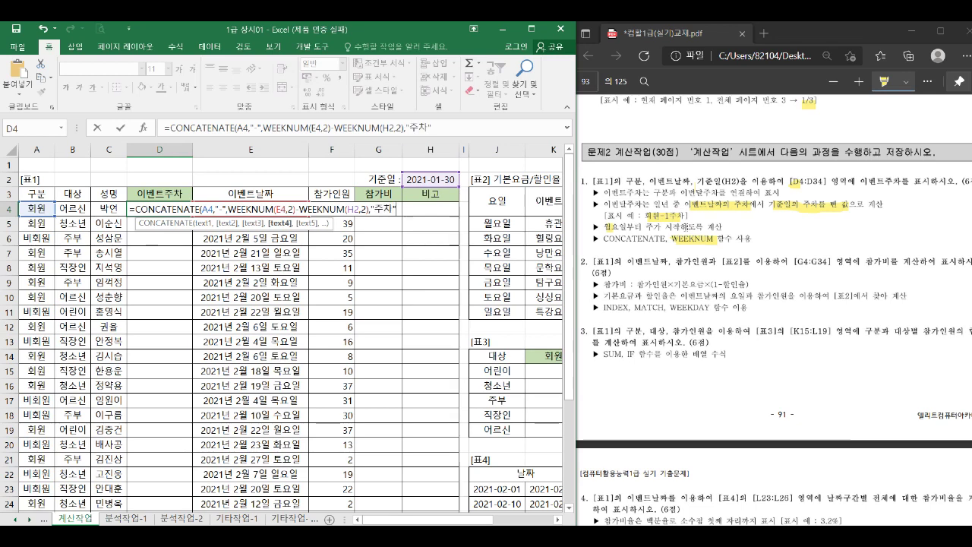
click(357, 210)
key(F4)
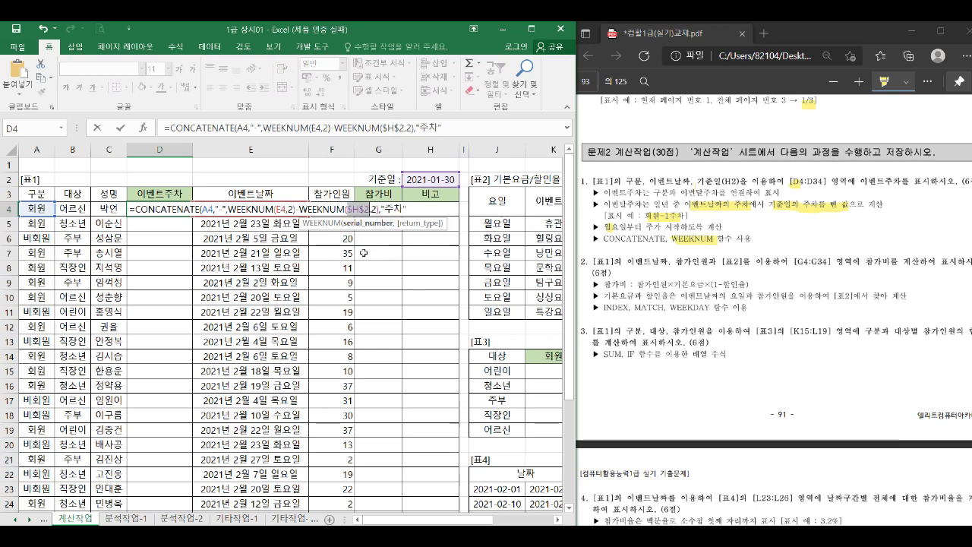
key(Return)
key(Return)
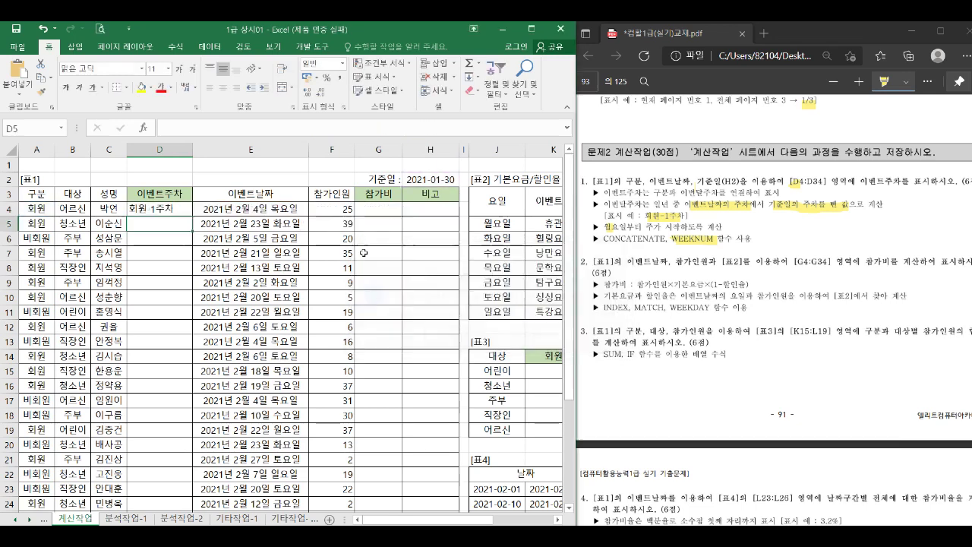
click(185, 208)
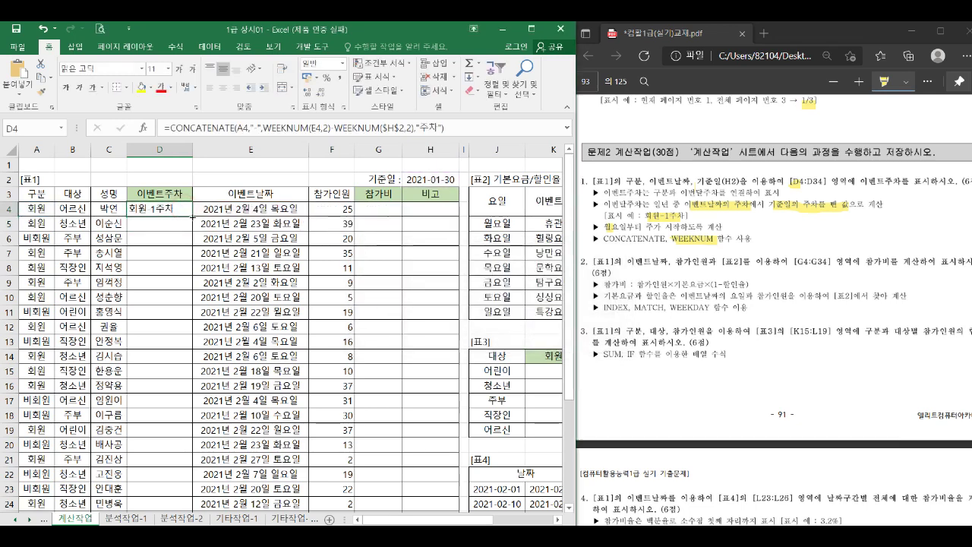
double_click(190, 215)
Fill the D4 formula down the 이벤트주차 column and review its CONCATENATE arguments one by one
double_click(188, 212)
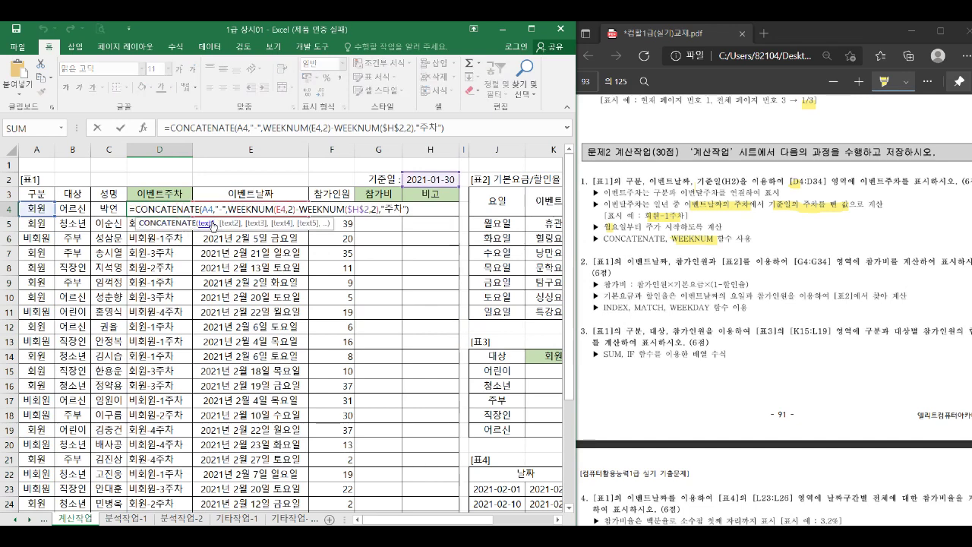
click(228, 223)
click(253, 224)
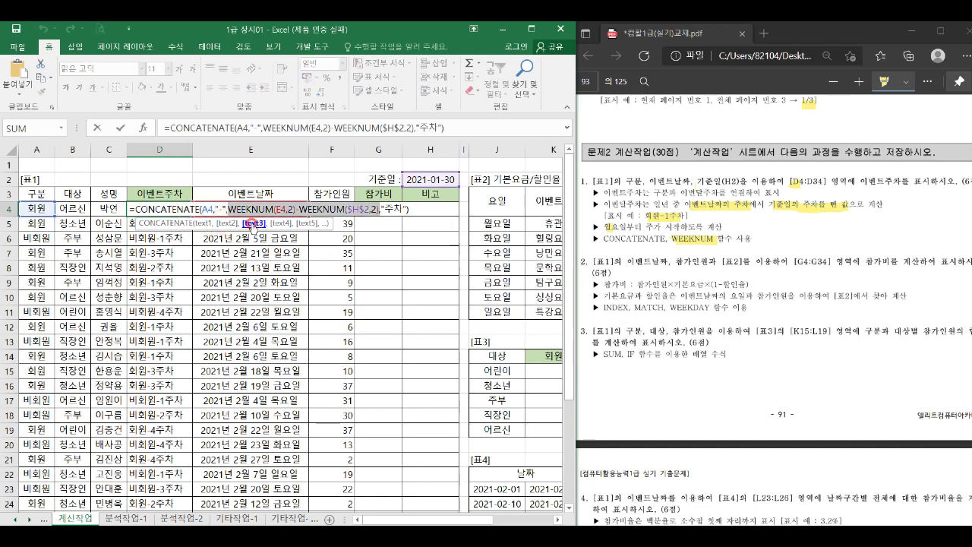
click(278, 223)
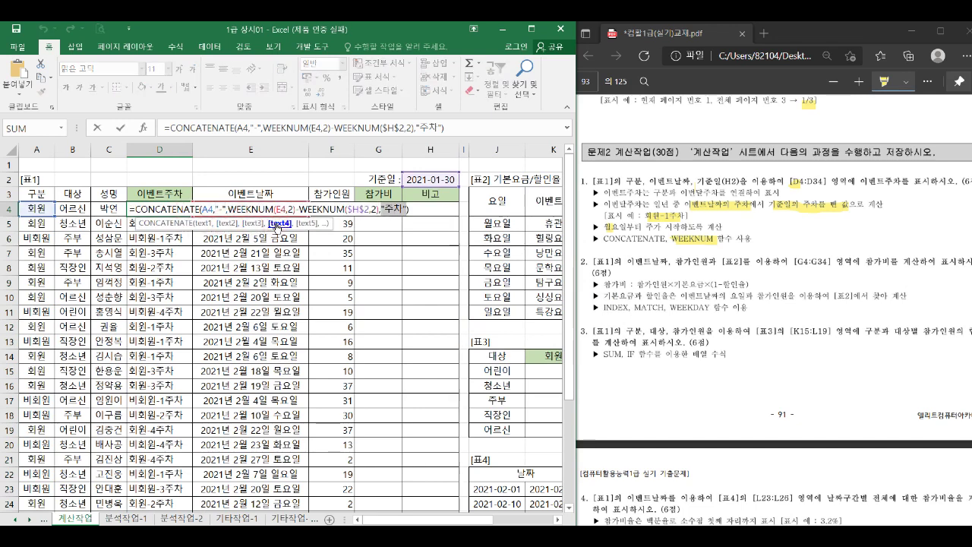
key(Escape)
Highlight the 참가비 calculation rule 참가인원×기본요금×(1-할인율) under task 2 in the PDF
click(388, 210)
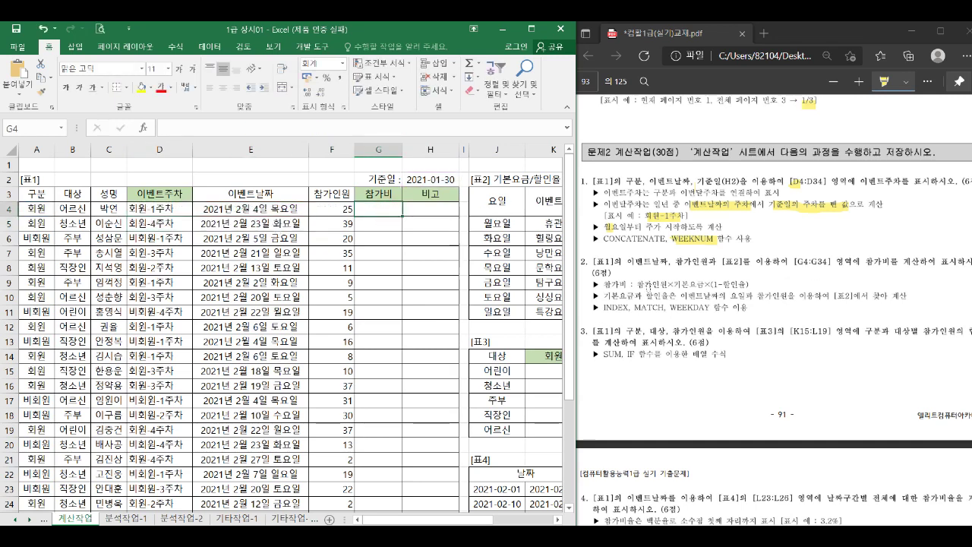
drag(637, 286, 751, 285)
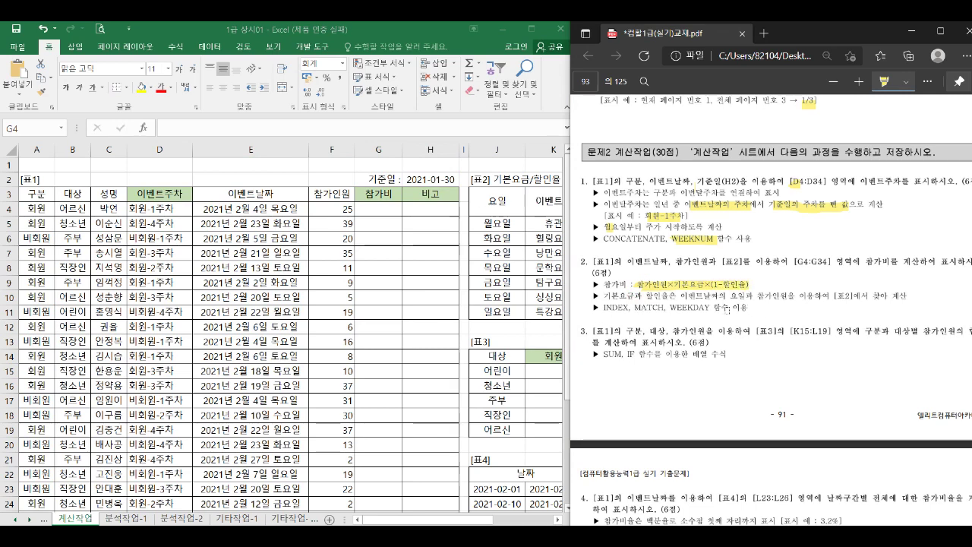
Examine the 참가인원 value in F4 and the 기본요금 and 할인율 ranges of 표2 needed for 참가비
click(328, 213)
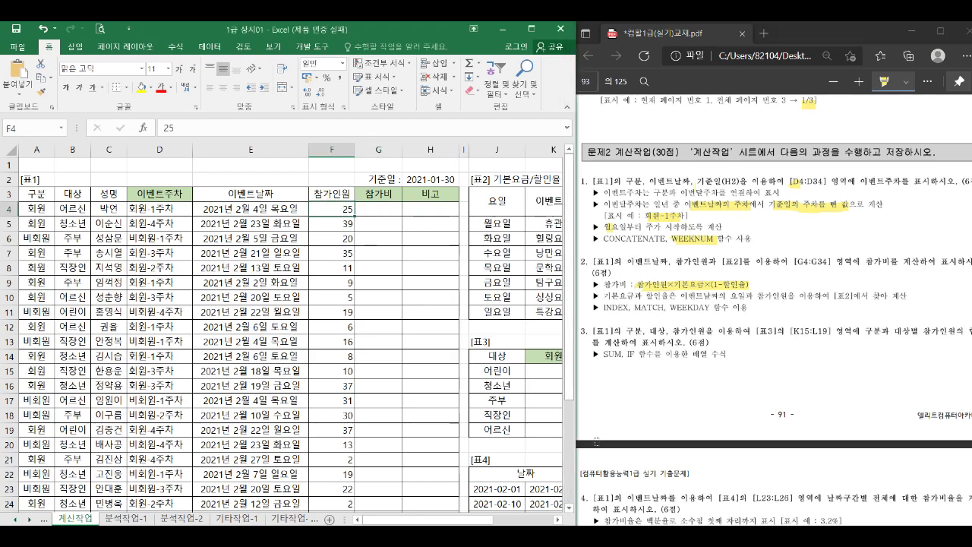
click(556, 521)
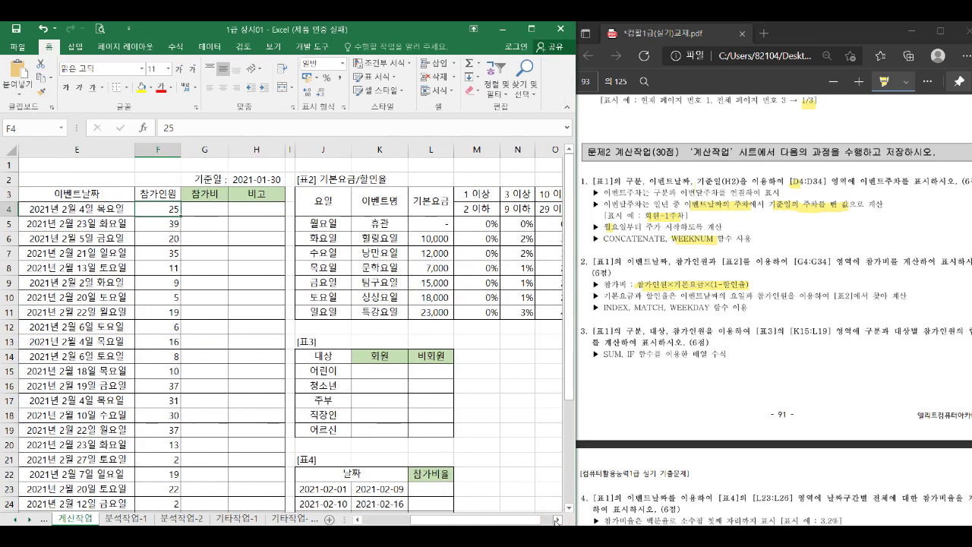
drag(314, 223, 320, 308)
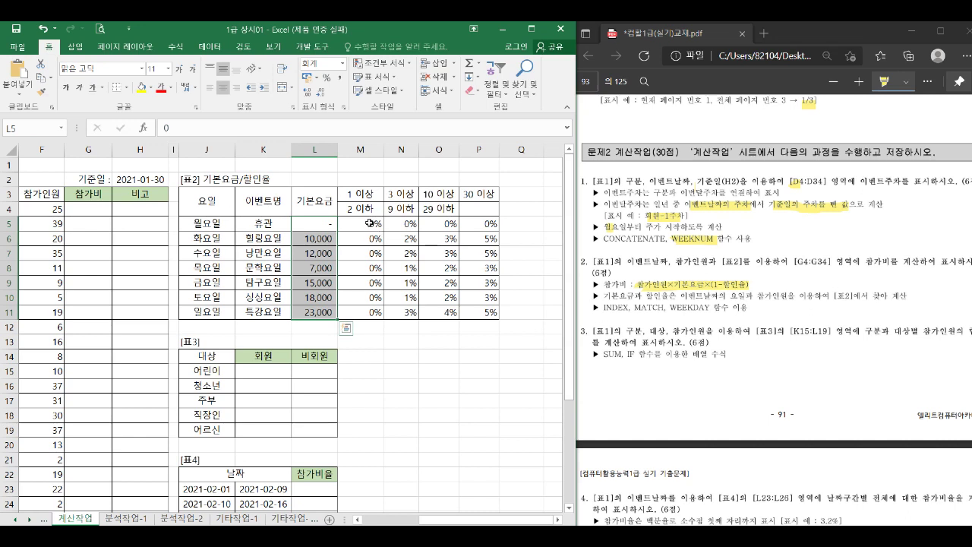
drag(372, 223, 490, 313)
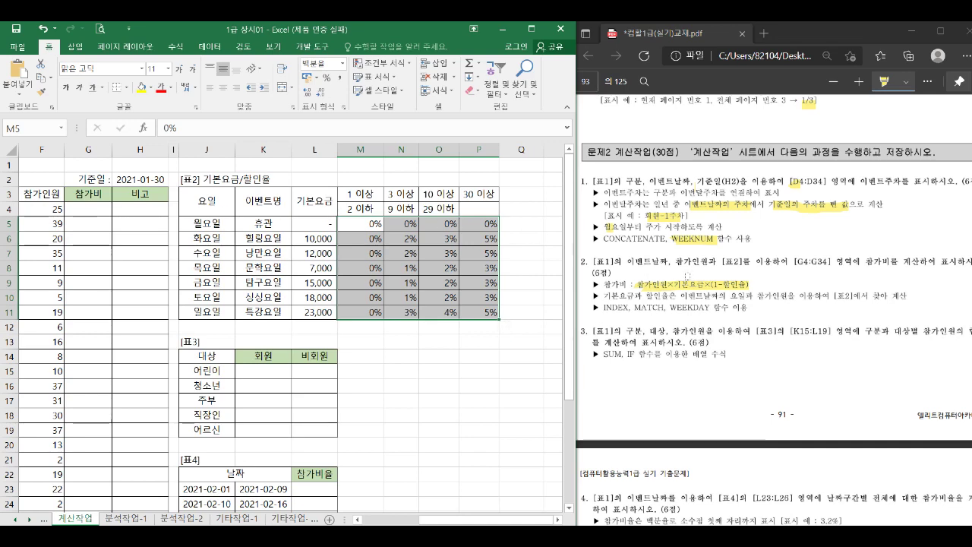
drag(604, 529, 587, 529)
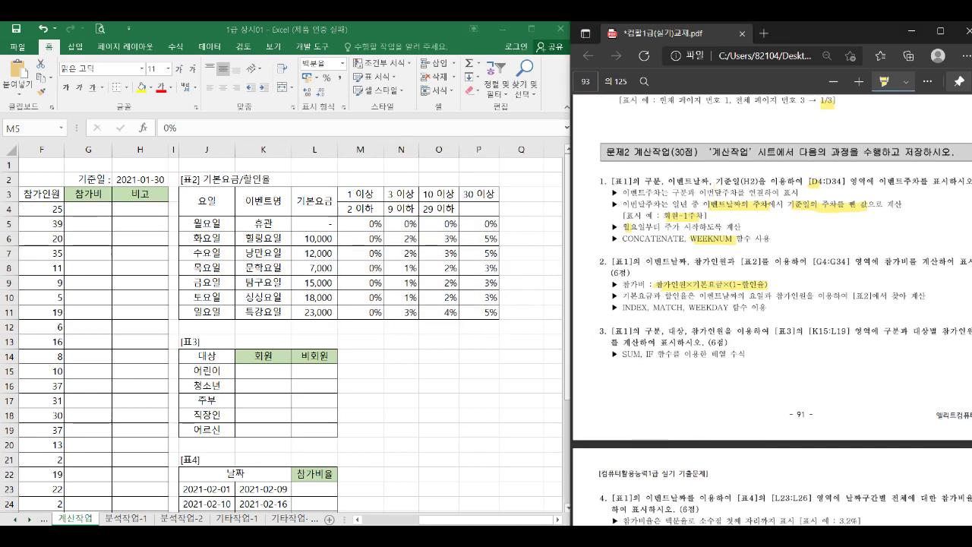
click(88, 215)
drag(319, 224, 319, 313)
click(358, 519)
click(357, 520)
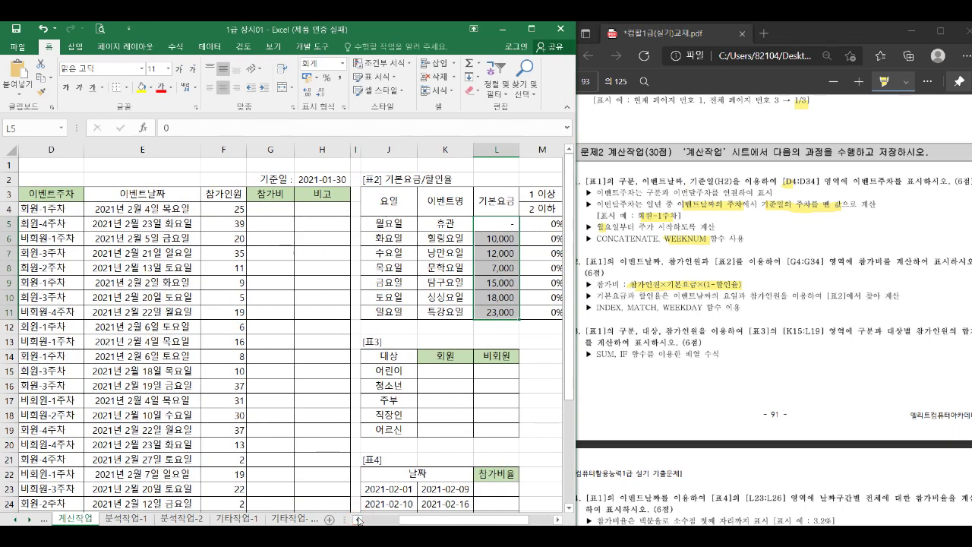
key(ctrl+v)
Enter =INDEX(L5:L11,4) in G4 to look up the fourth 기본요금 entry
click(267, 211)
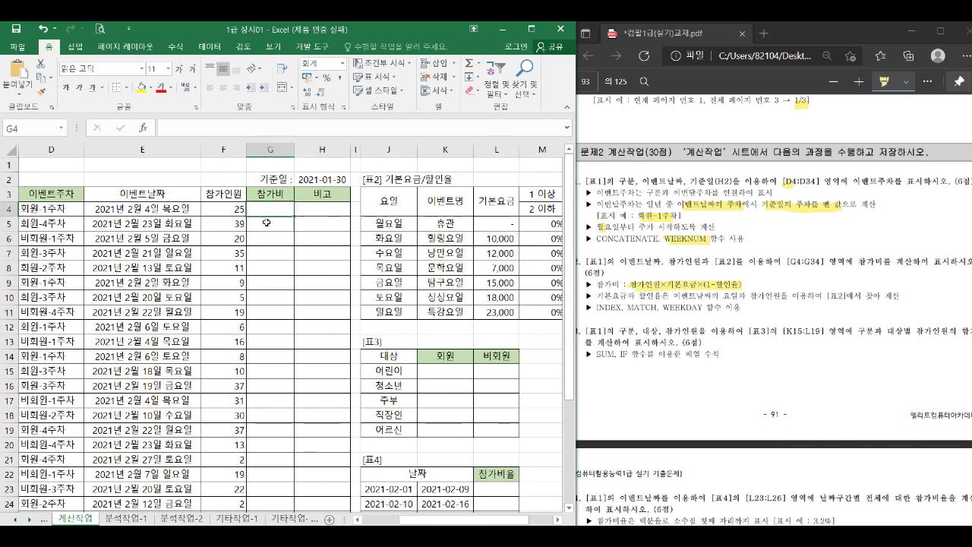
text(=)
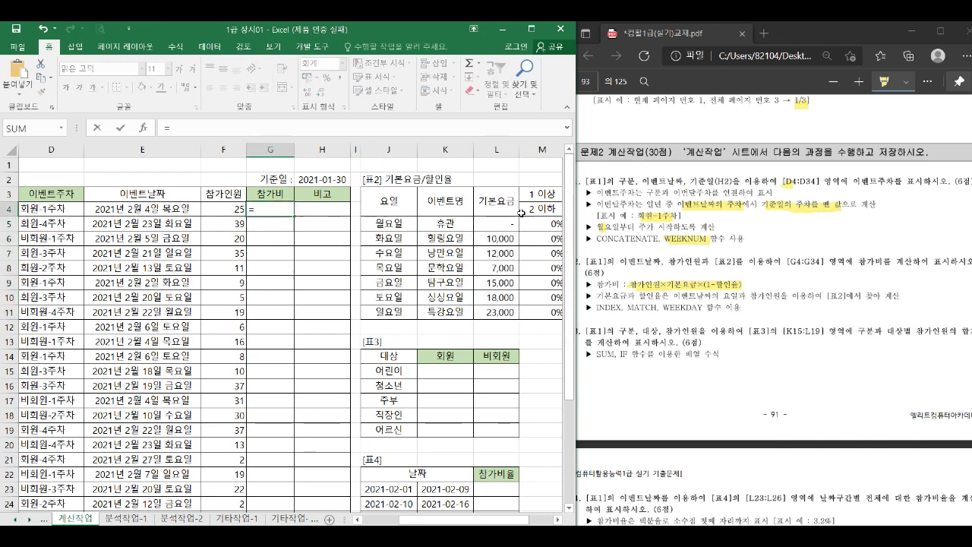
text(ㅏ)
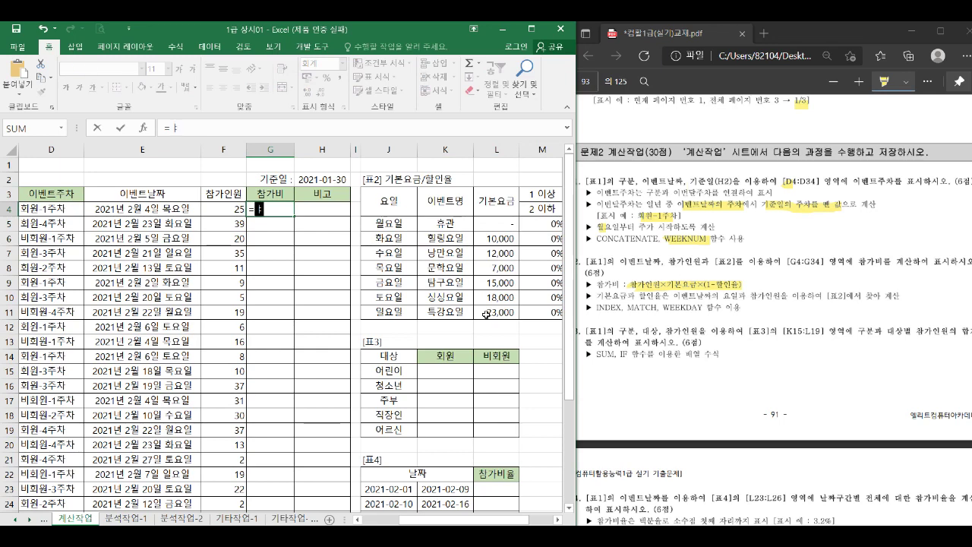
text(in)
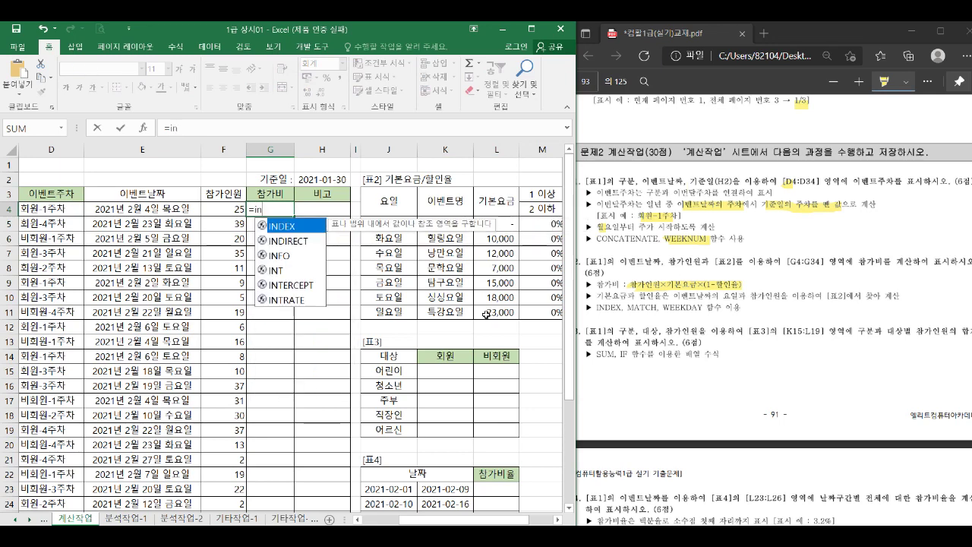
key(Tab)
drag(497, 223, 502, 308)
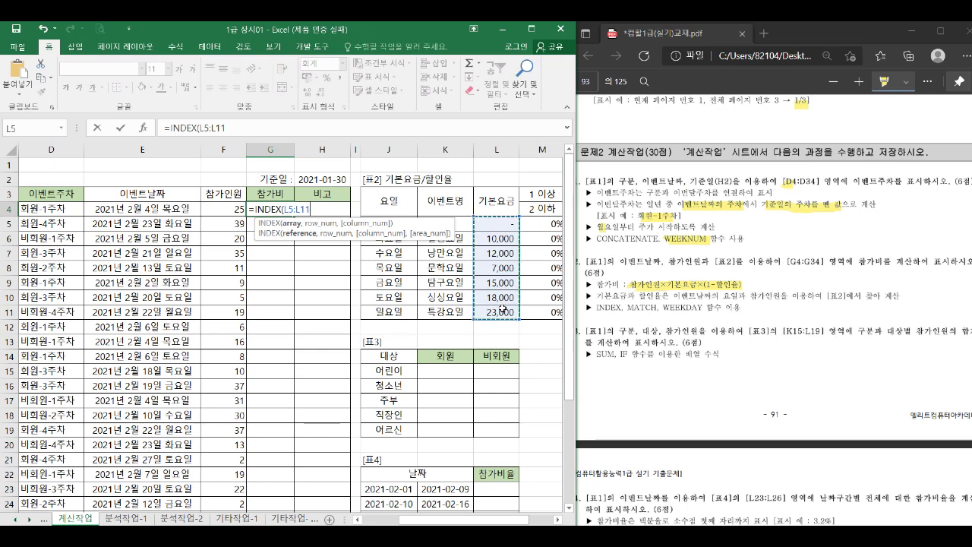
text(,)
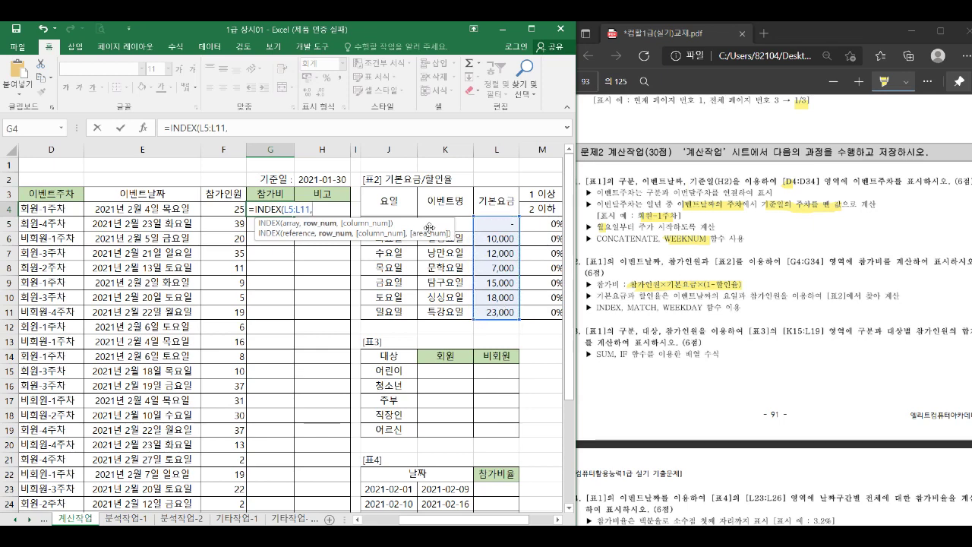
drag(430, 228, 412, 331)
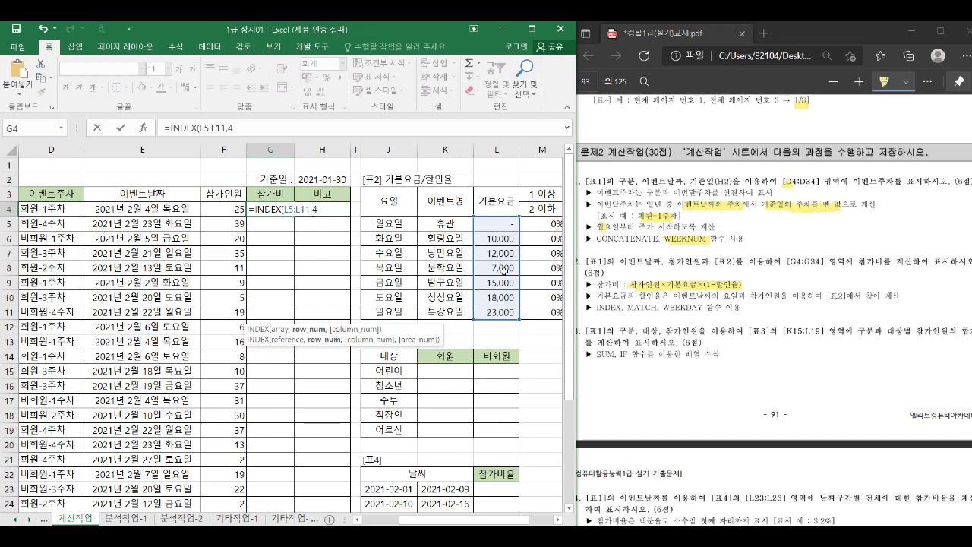
text())
key(Return)
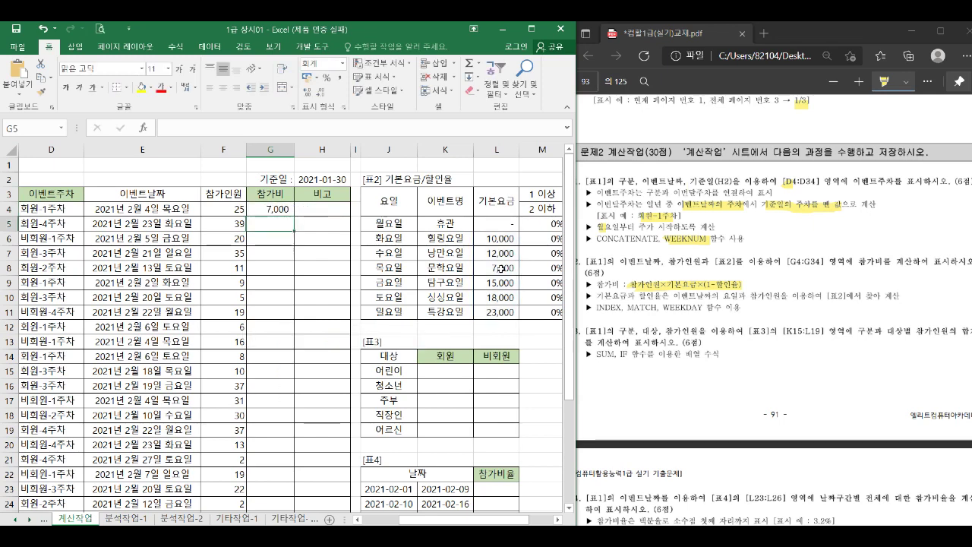
Replace the G4 formula with =WEEKDAY(E4,2) to get the event date's weekday number counted from Monday
click(281, 210)
text(=)
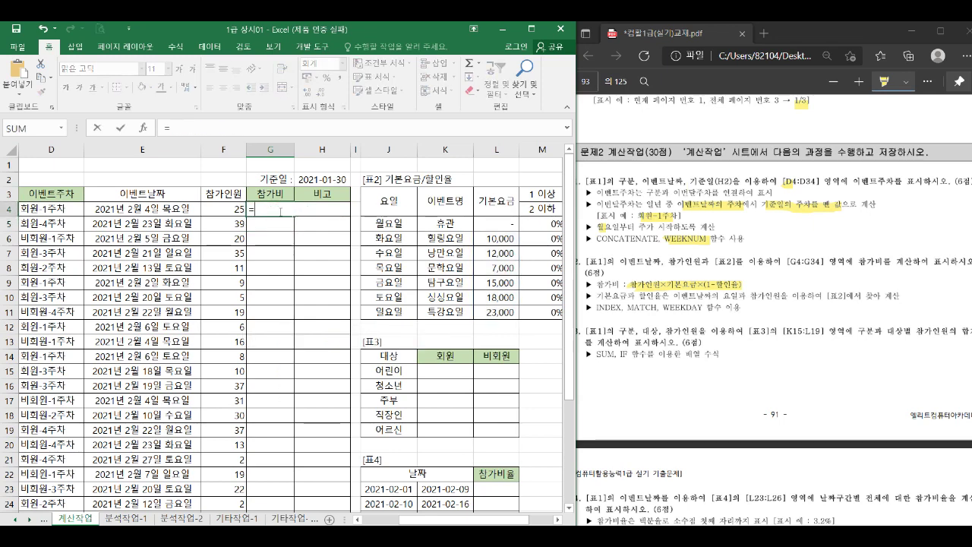
text(we)
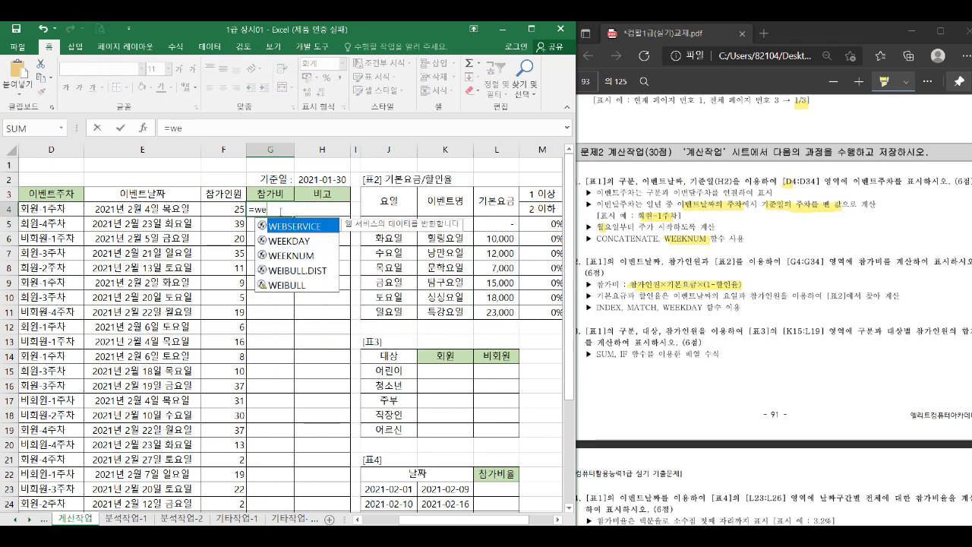
key(Down)
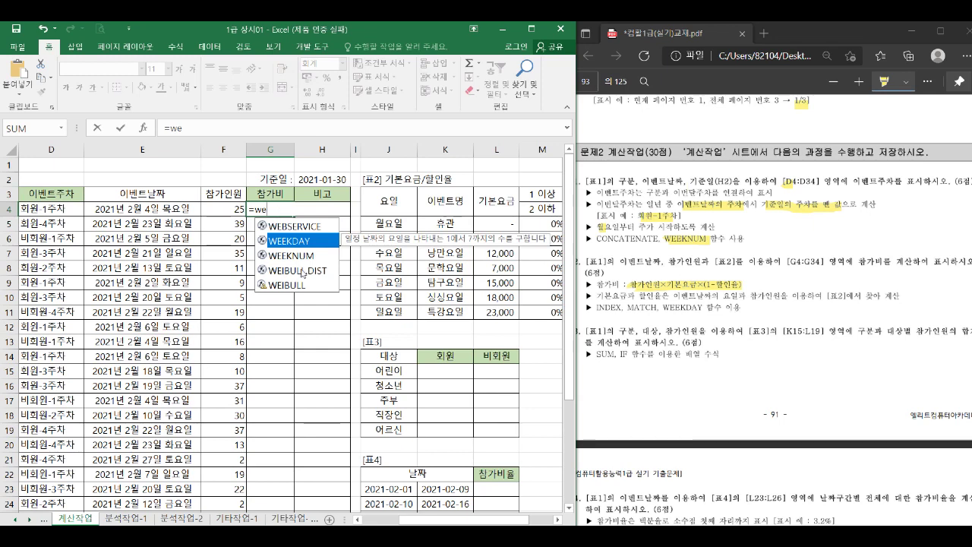
key(Tab)
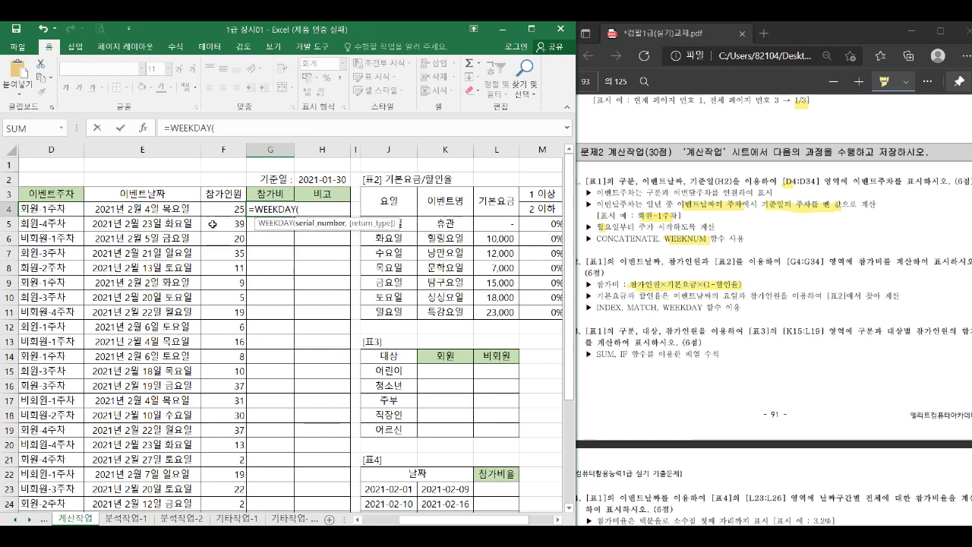
click(160, 208)
text(,)
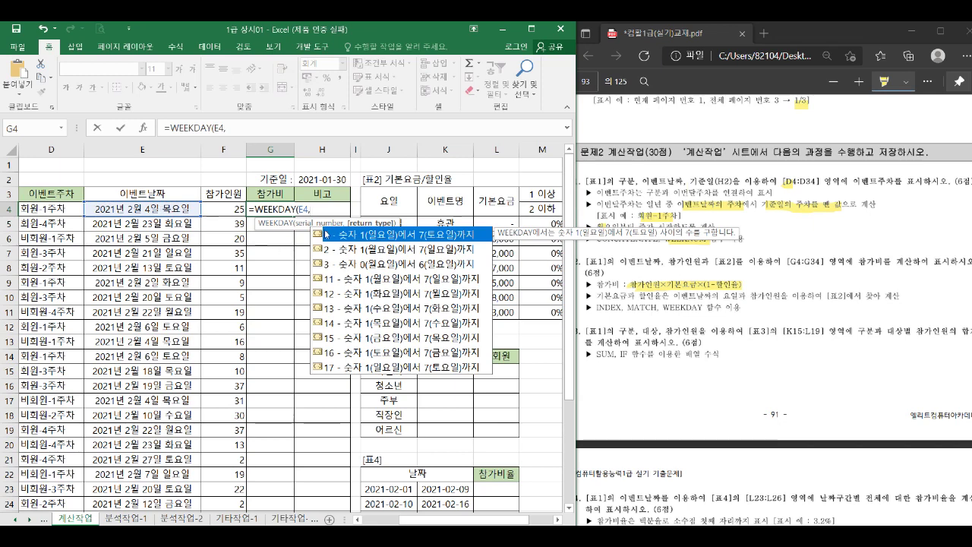
key(BackSpace)
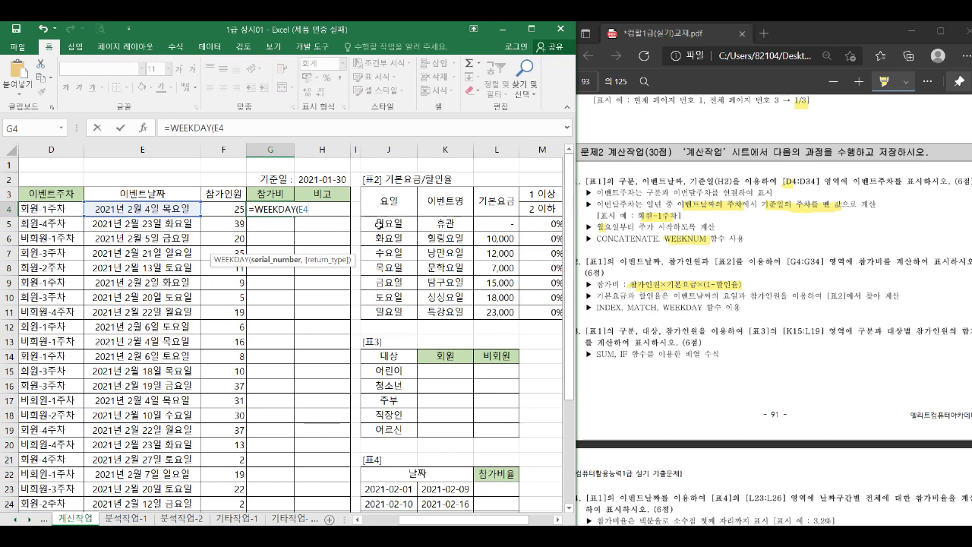
text(,)
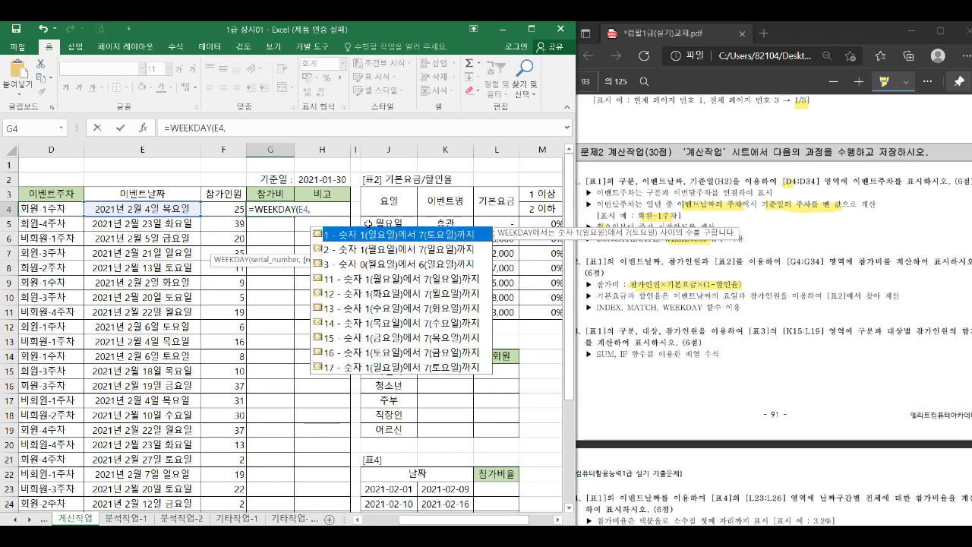
text(2)
key(Return)
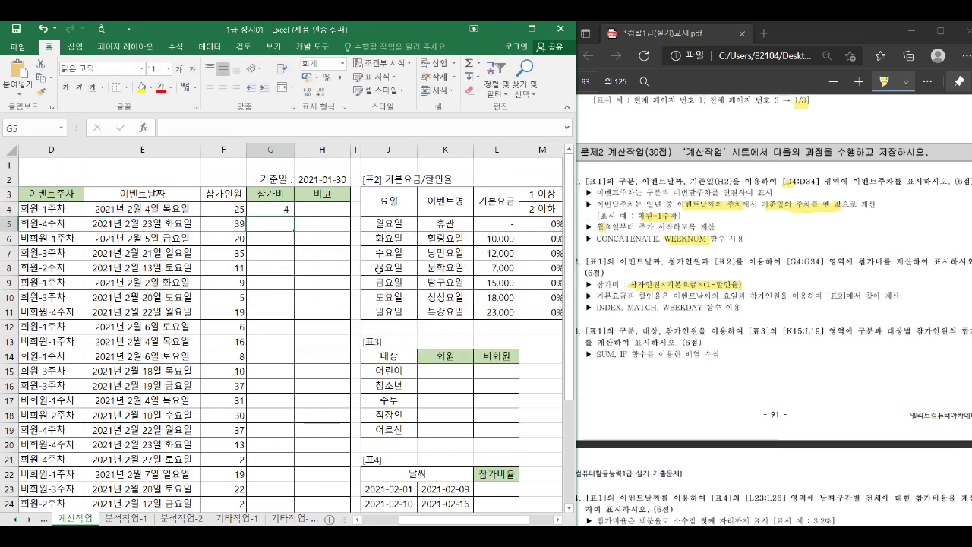
Replace the G4 formula with =INDEX(L5:L11,WEEKDAY(E4,2)) to look up the 기본요금 for the event date's weekday
drag(382, 270, 490, 269)
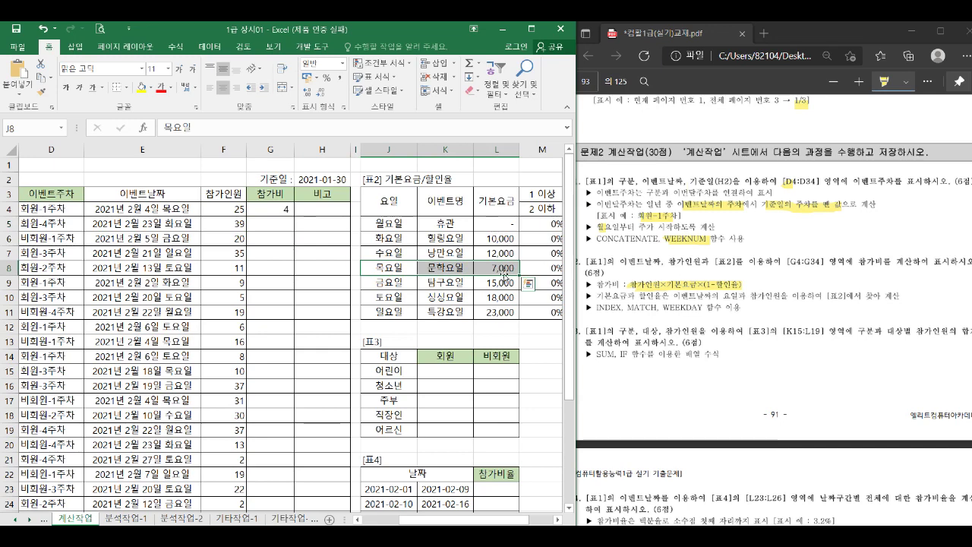
drag(502, 221, 499, 313)
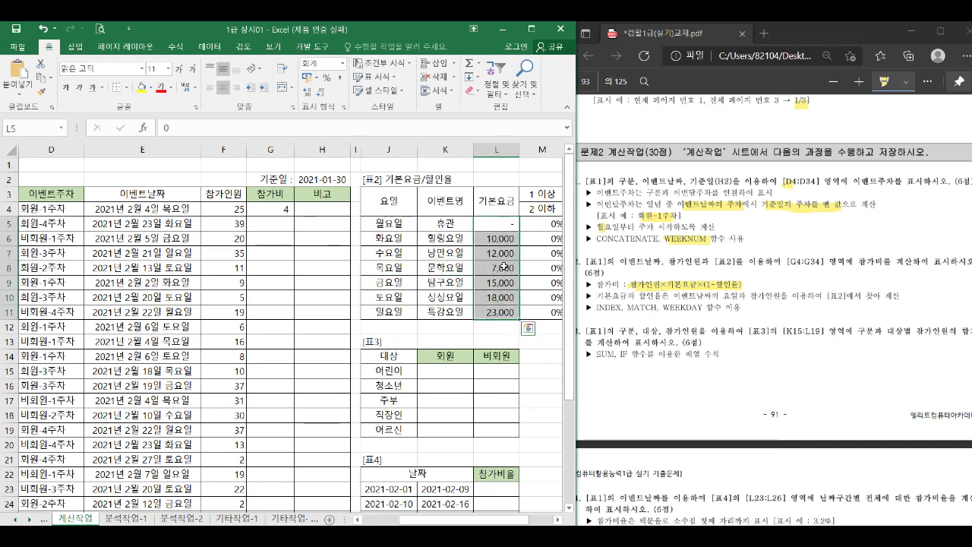
click(283, 210)
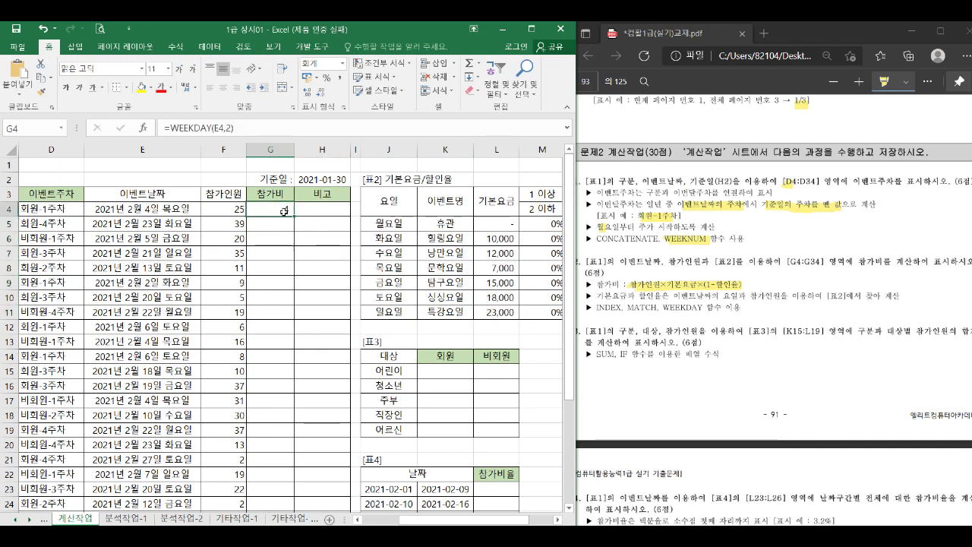
text(=INDEX()
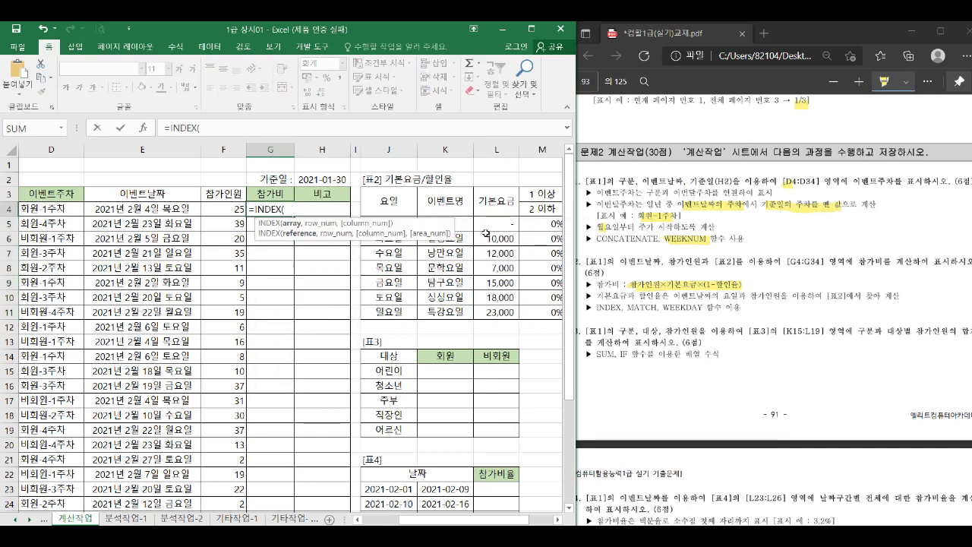
drag(494, 223, 497, 311)
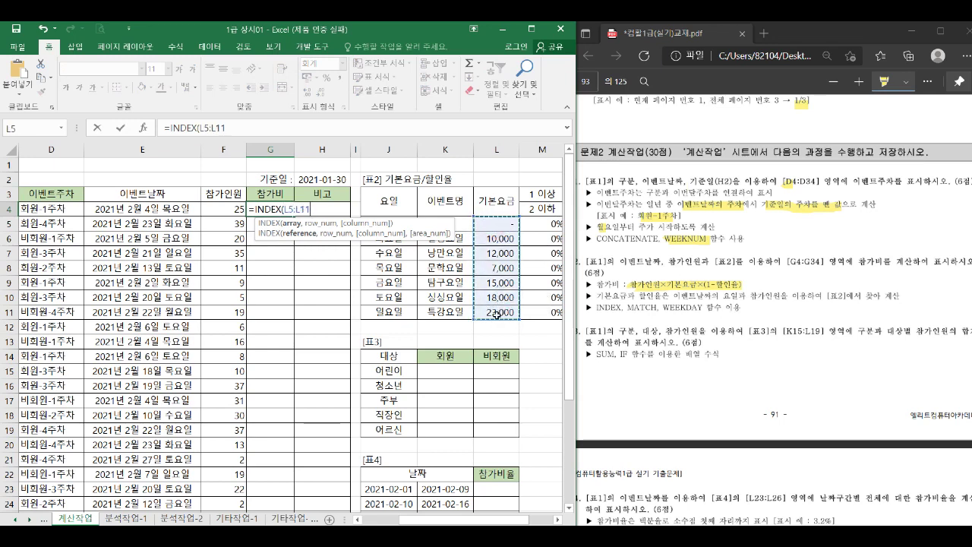
text(,)
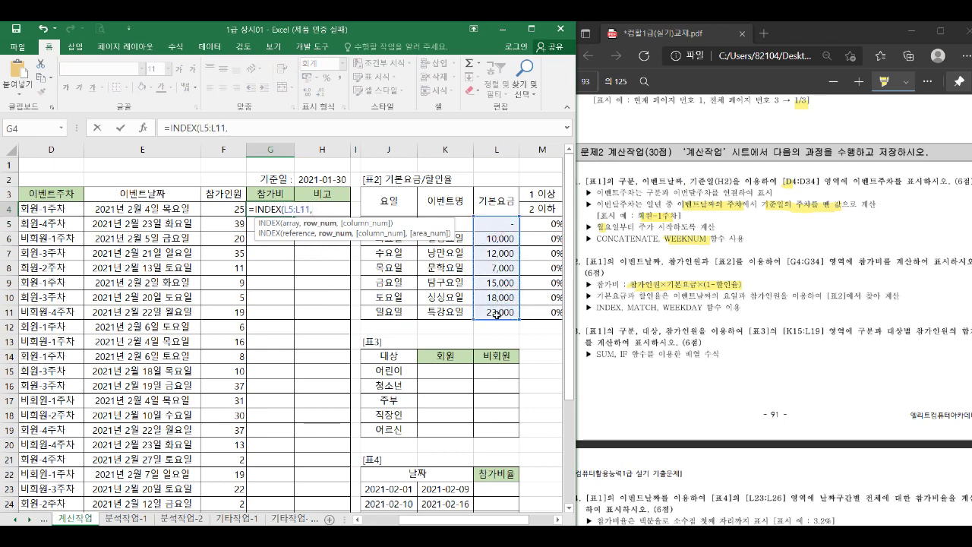
text(we)
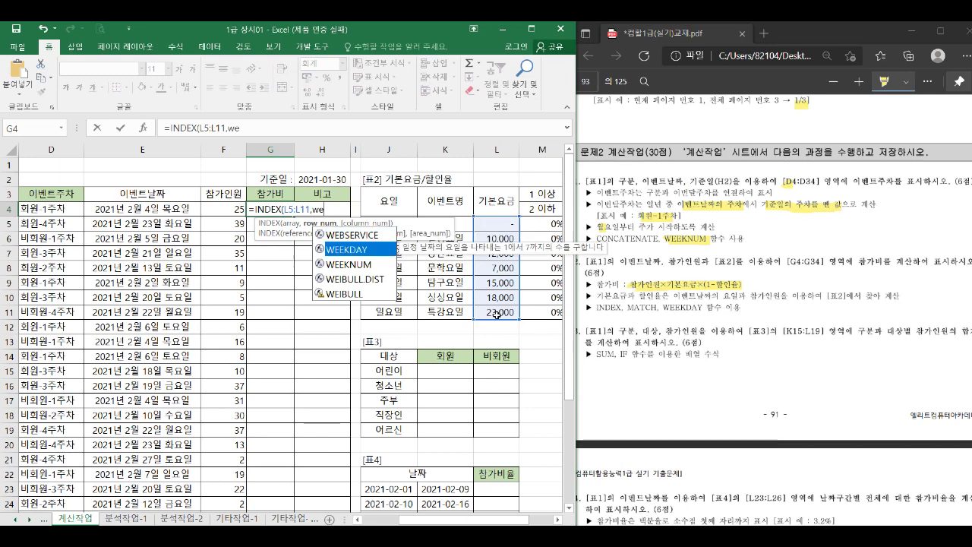
key(Tab)
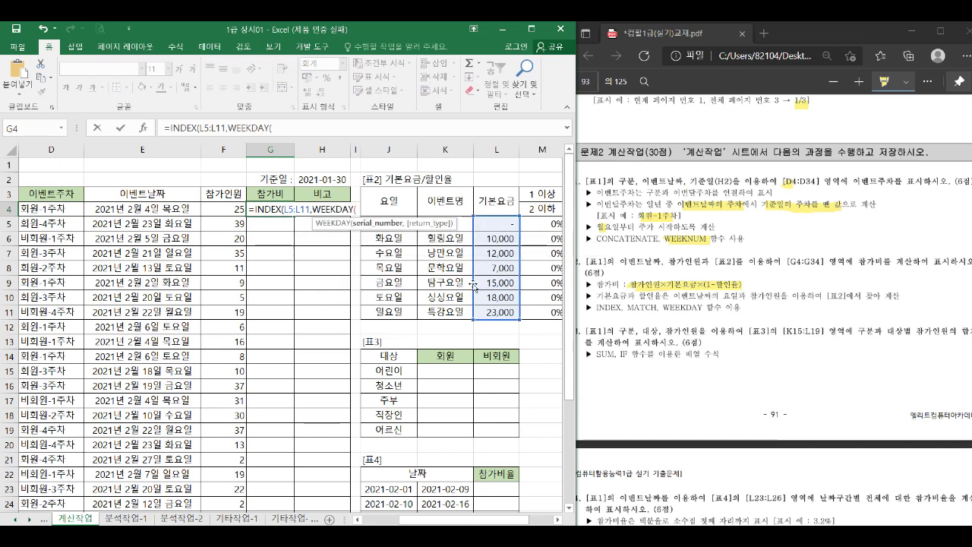
click(165, 209)
text(,2)
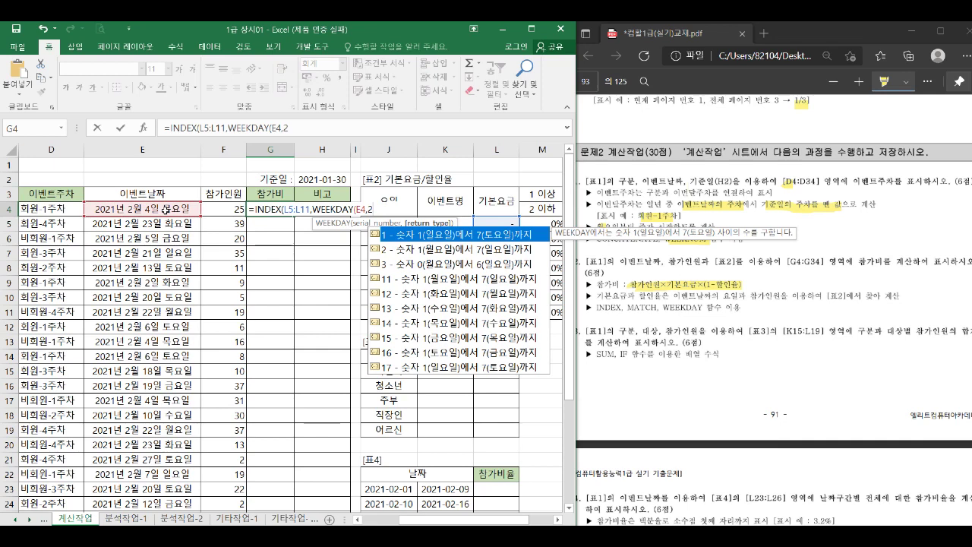
key(Return)
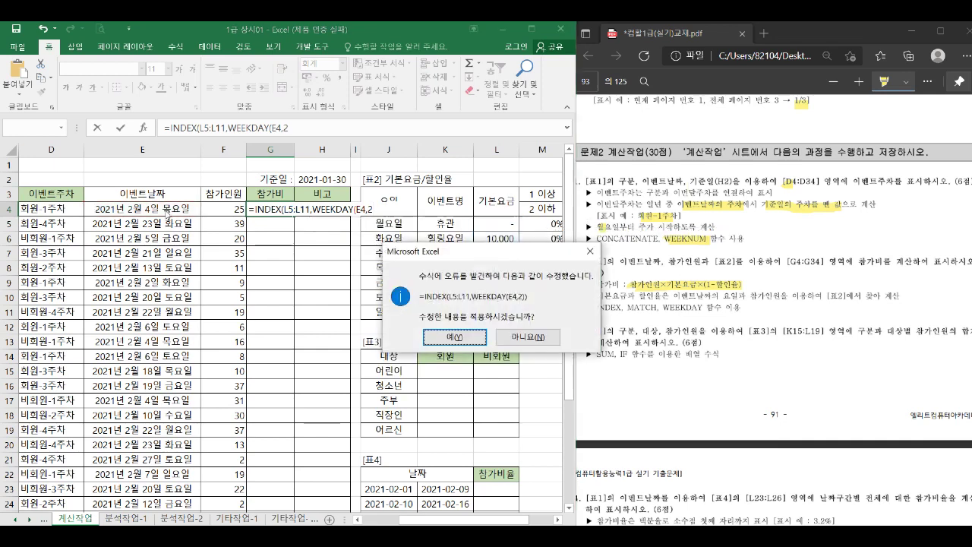
key(Return)
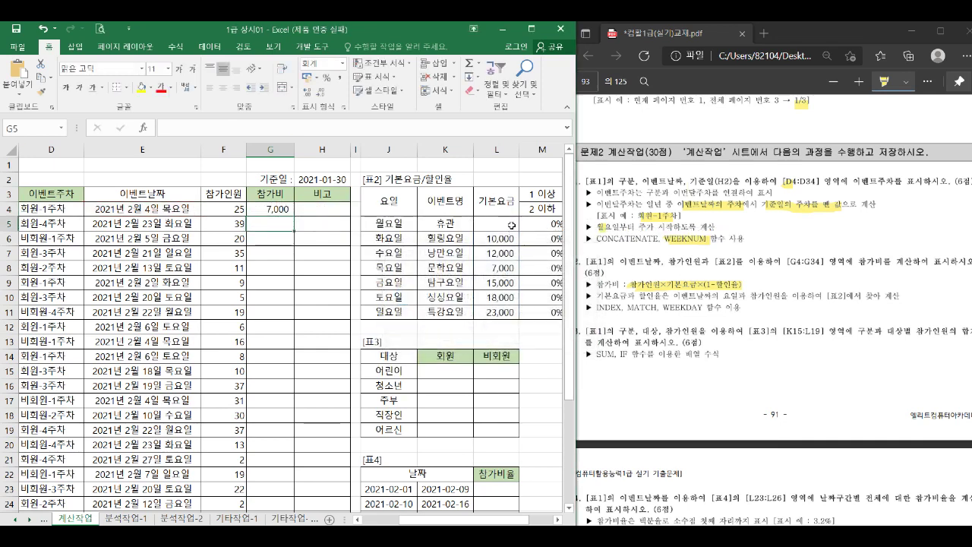
Extend the G4 formula by putting F4* before the 기본요금 INDEX lookup and *(1- after it
drag(510, 225, 513, 312)
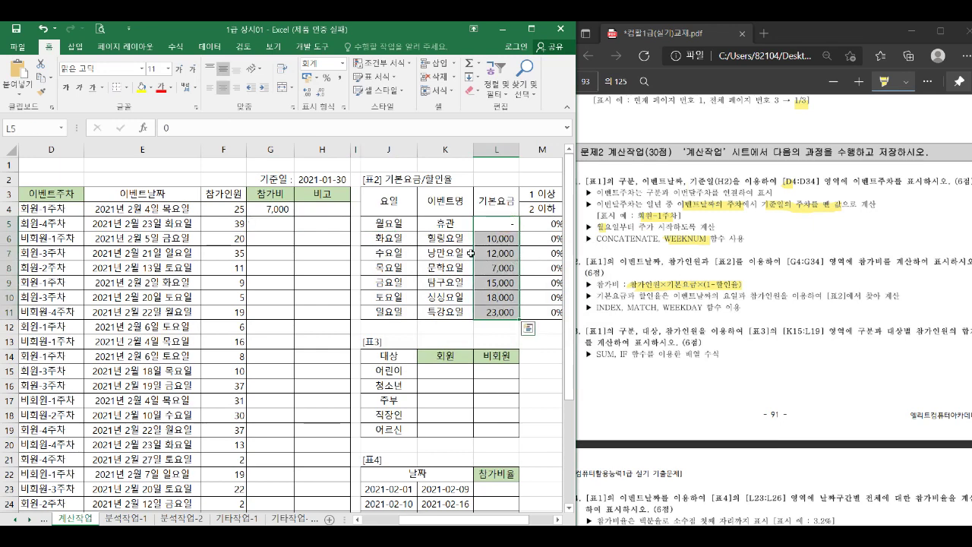
click(272, 209)
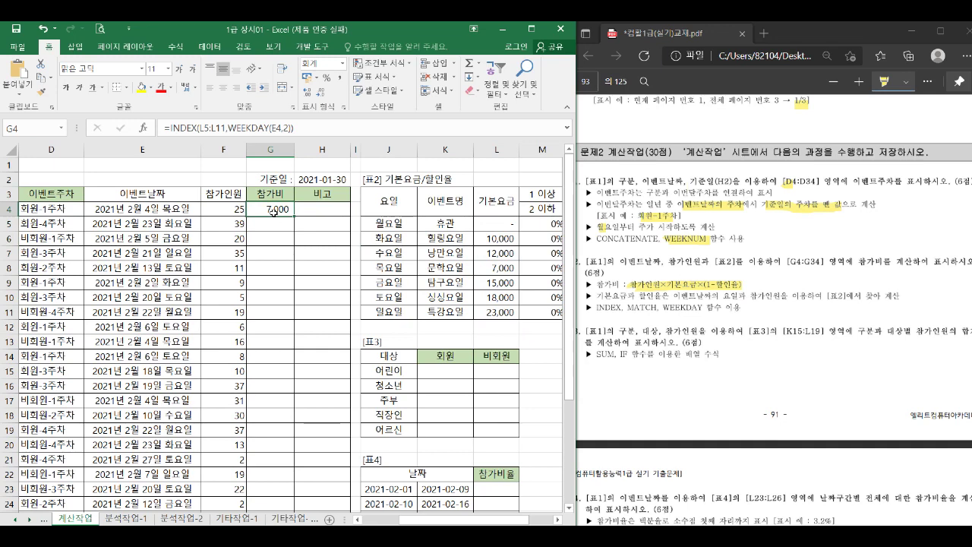
double_click(272, 210)
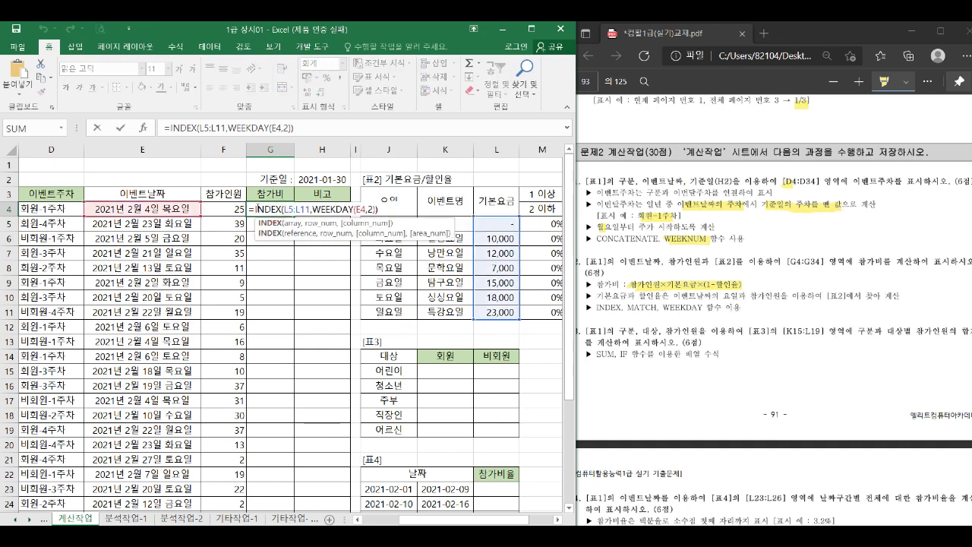
click(256, 209)
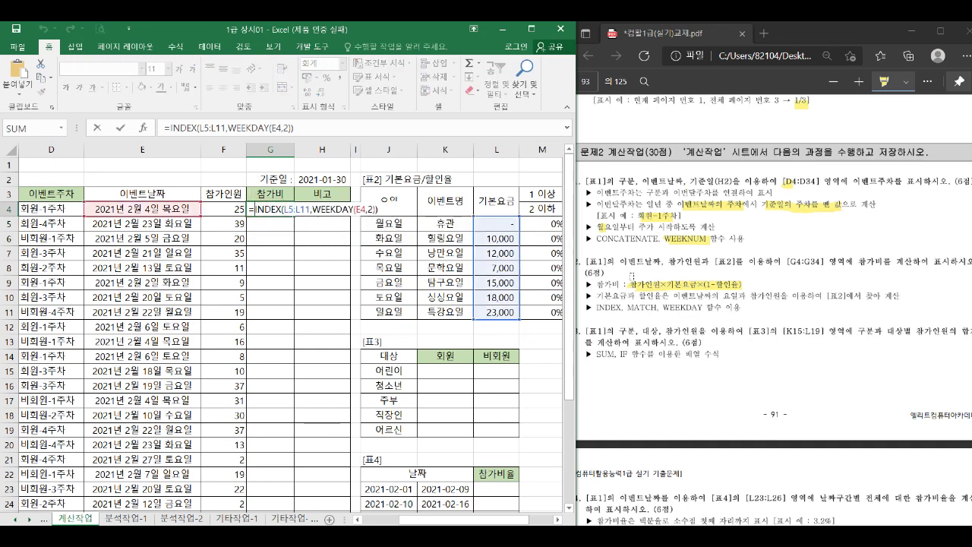
click(217, 213)
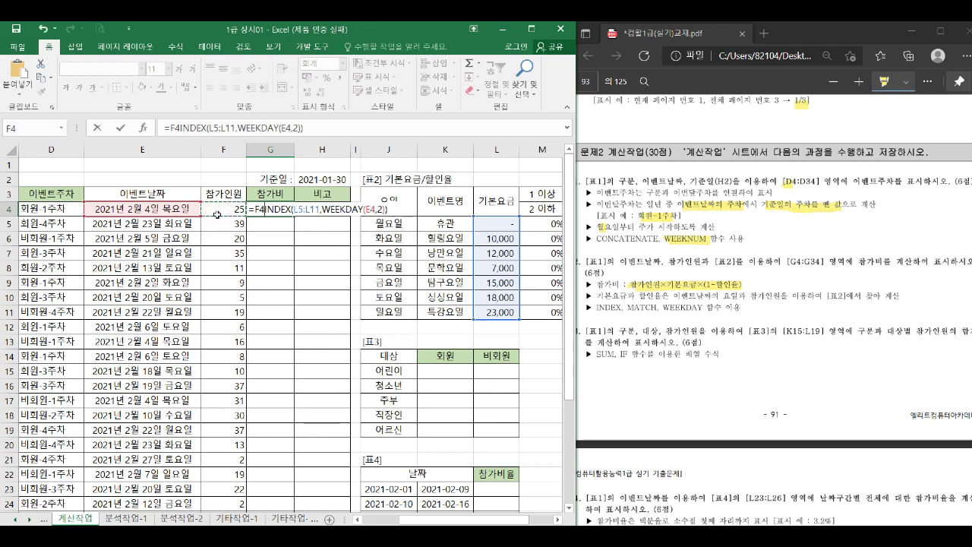
text(*)
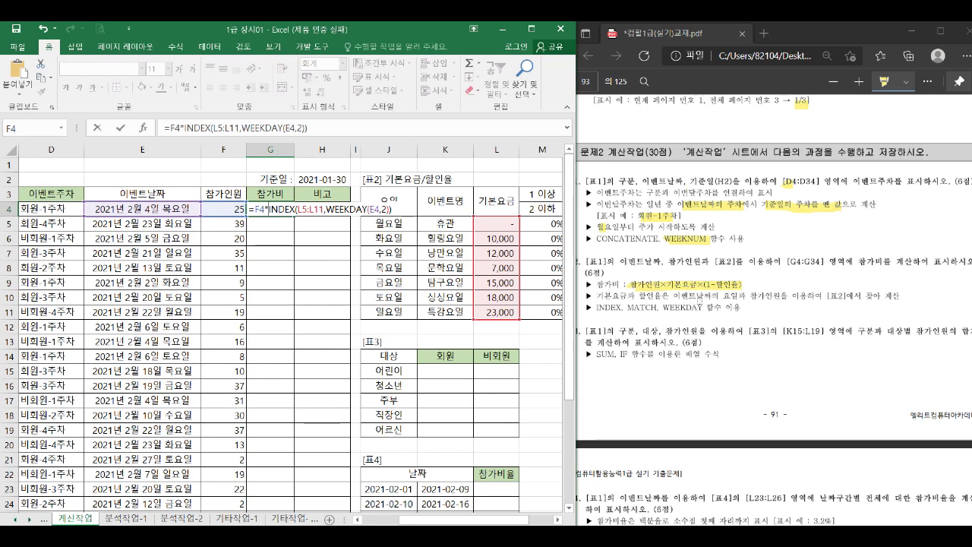
click(402, 210)
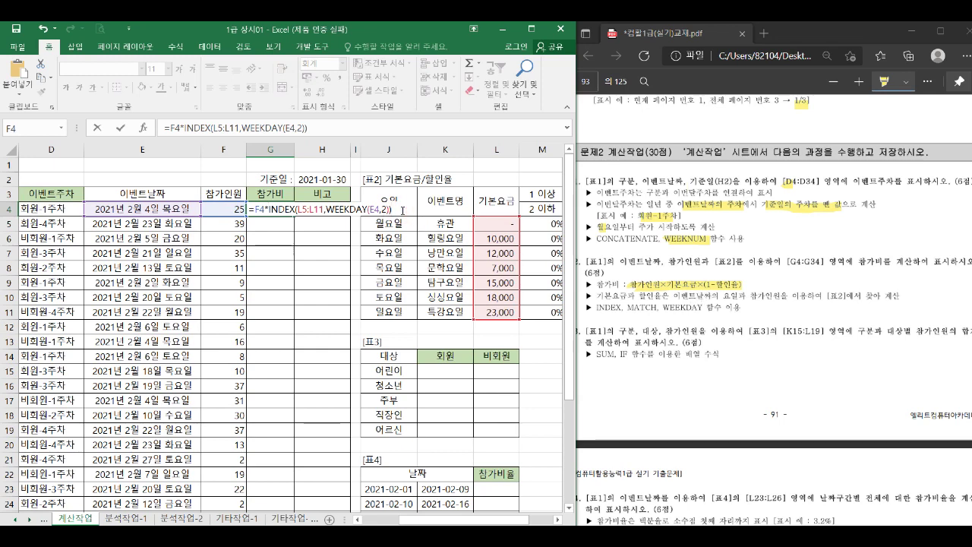
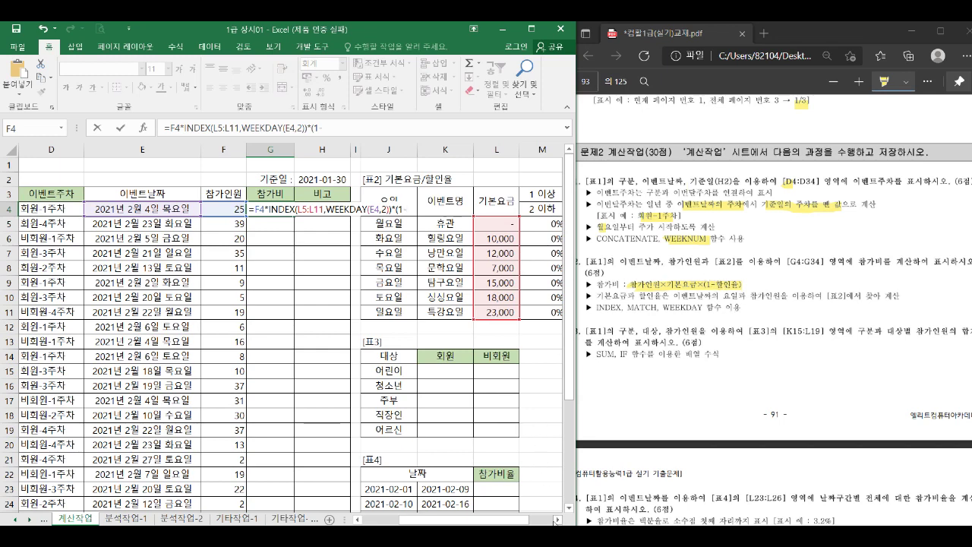
Add a second INDEX function after 1- in the G4 formula with the 할인율 range M5:P11 as its array
scroll(304, 327, right, 3)
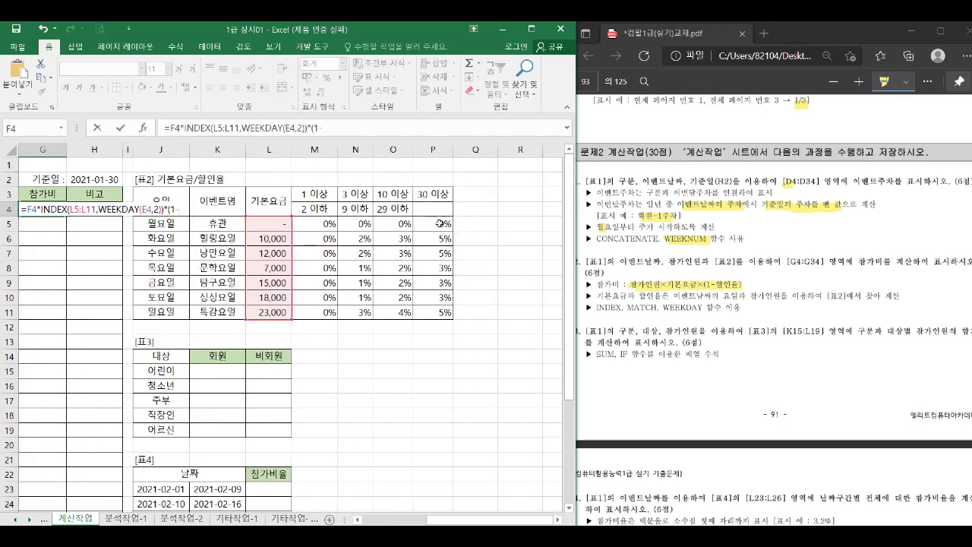
text(ind)
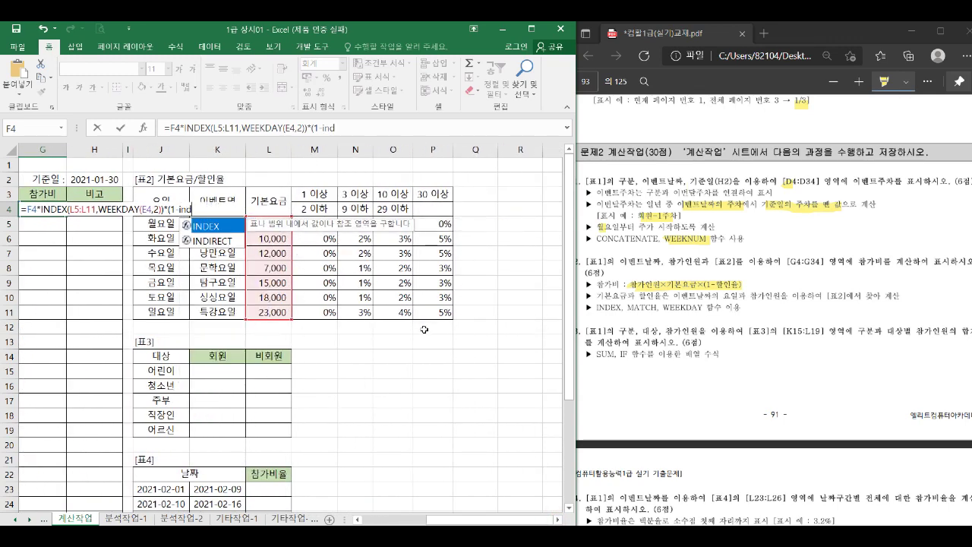
key(Tab)
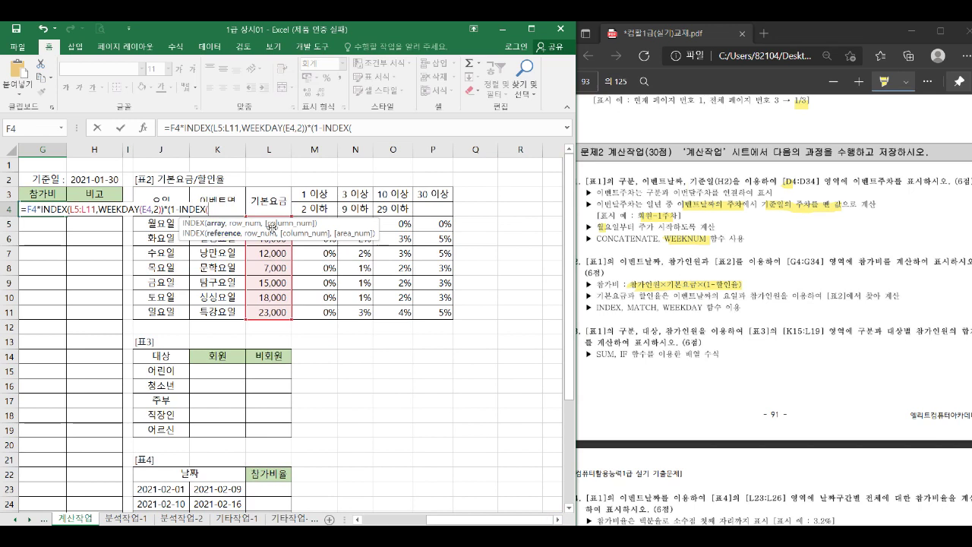
drag(314, 224, 448, 313)
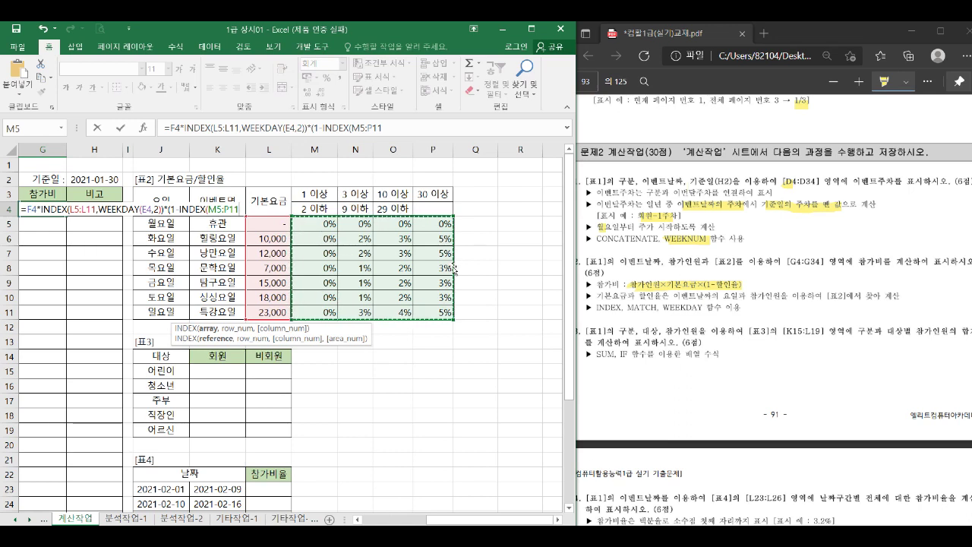
text(,)
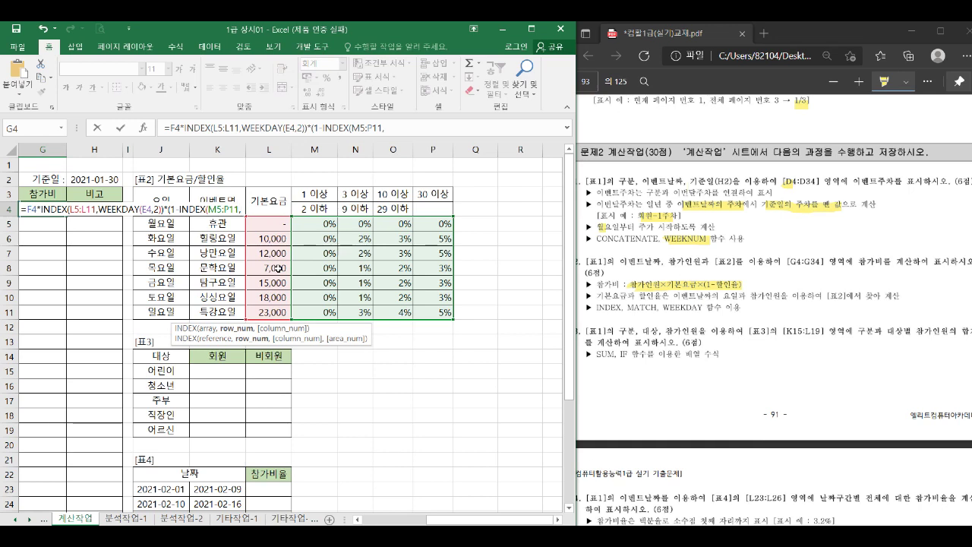
Set the row number of the 할인율 INDEX in G4 to WEEKDAY(E4,2), followed by a comma for the column number
text(we)
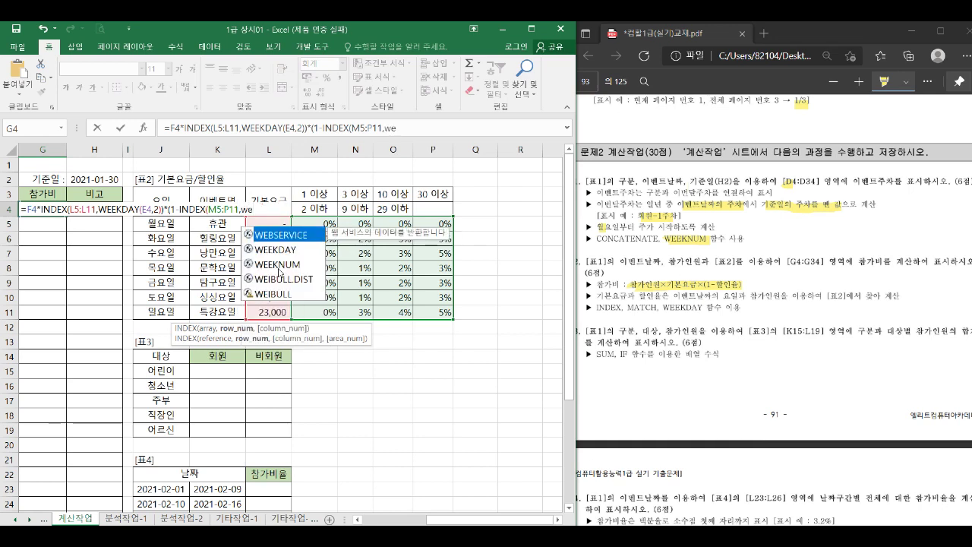
key(Down)
key(Tab)
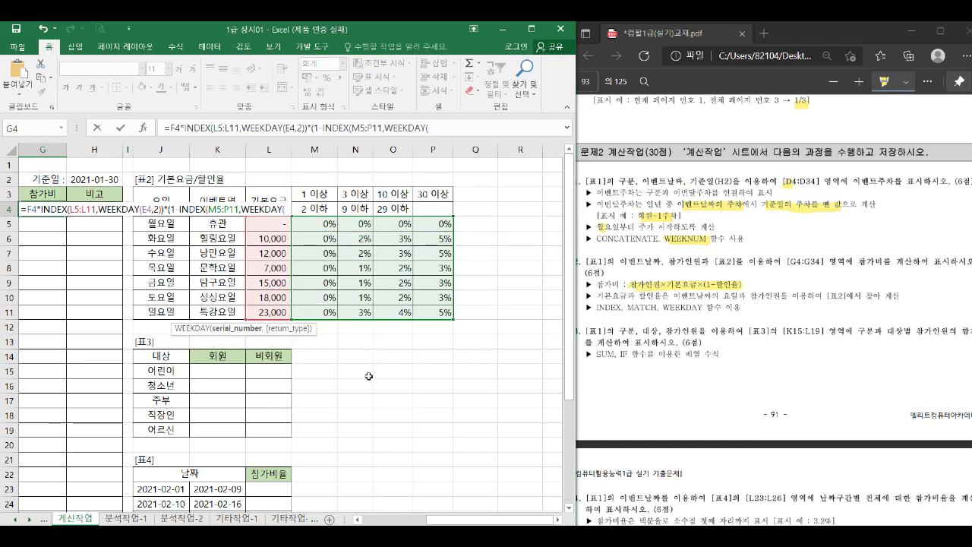
click(356, 521)
click(356, 520)
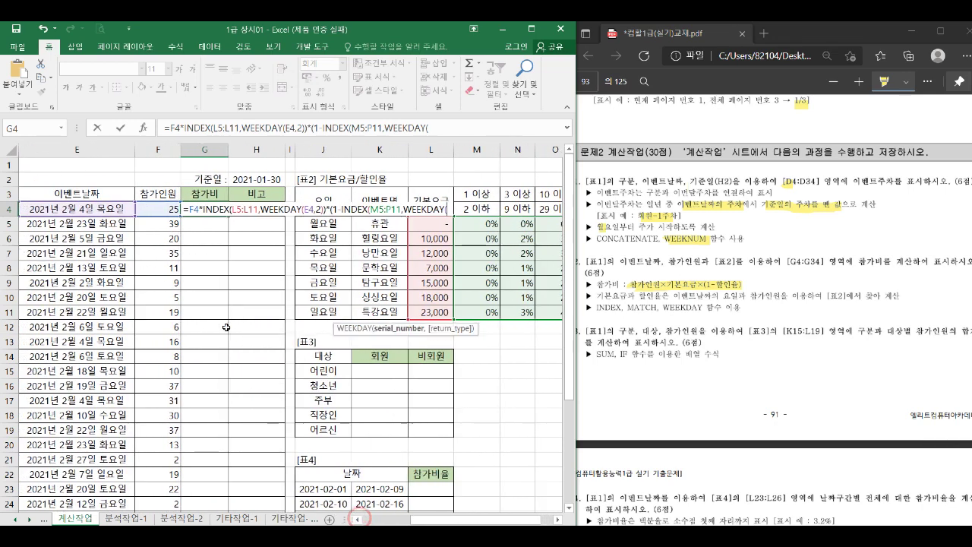
click(111, 211)
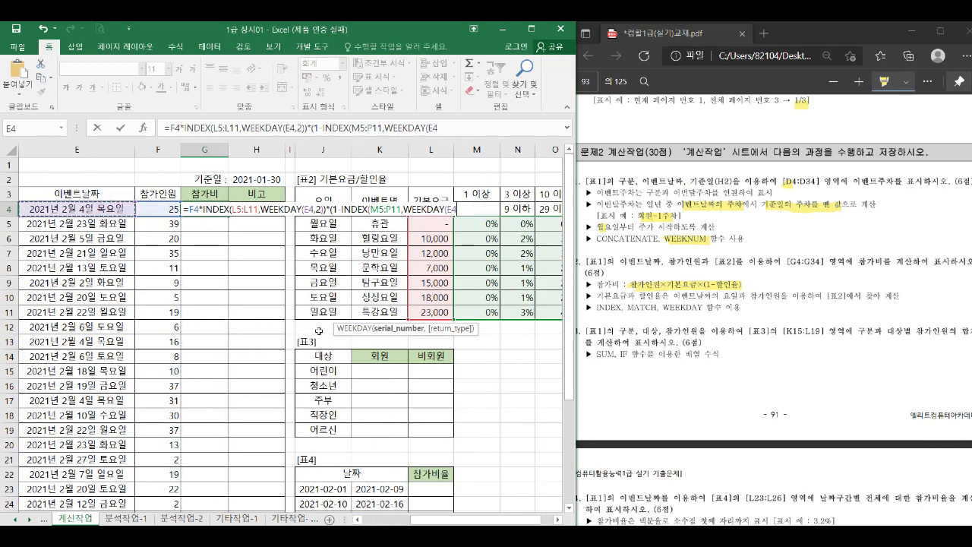
text(,)
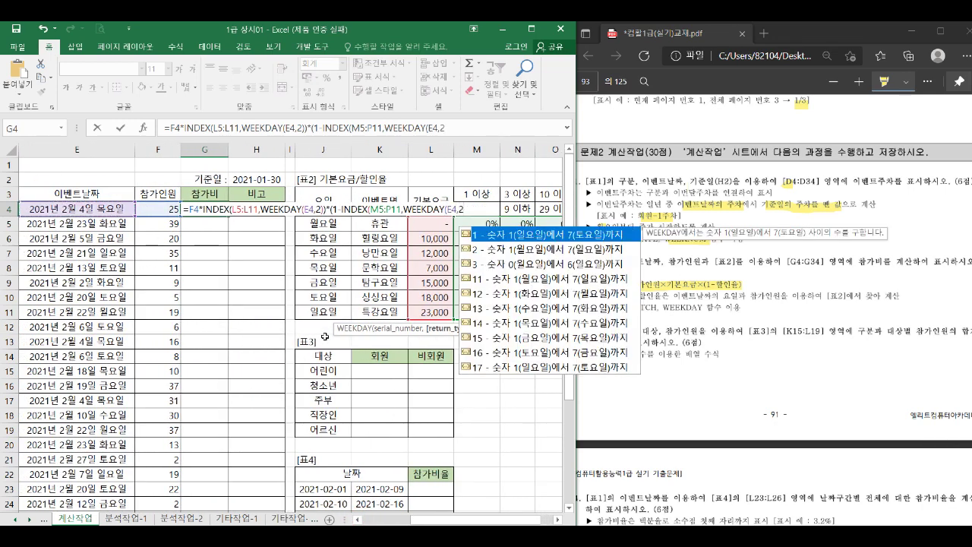
text(2))
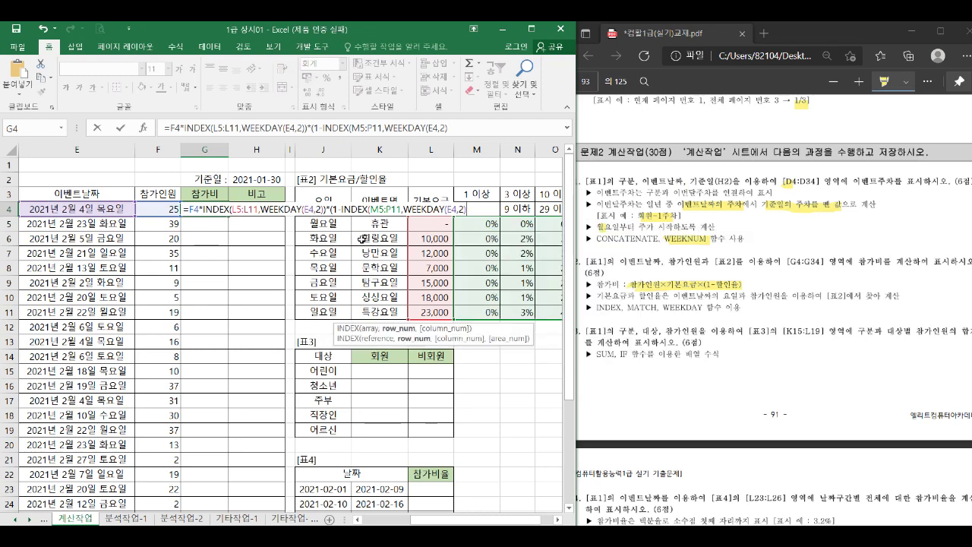
click(414, 338)
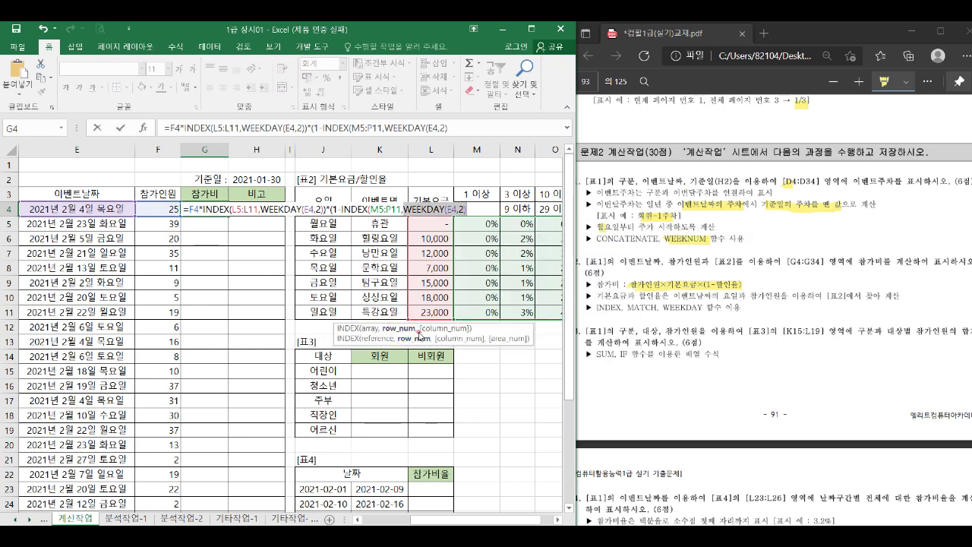
drag(416, 337, 406, 245)
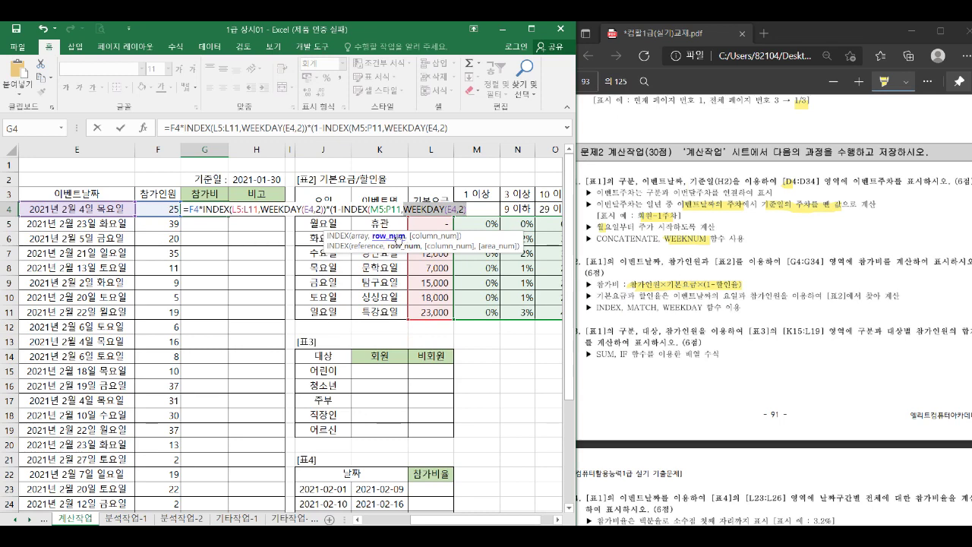
text(),)
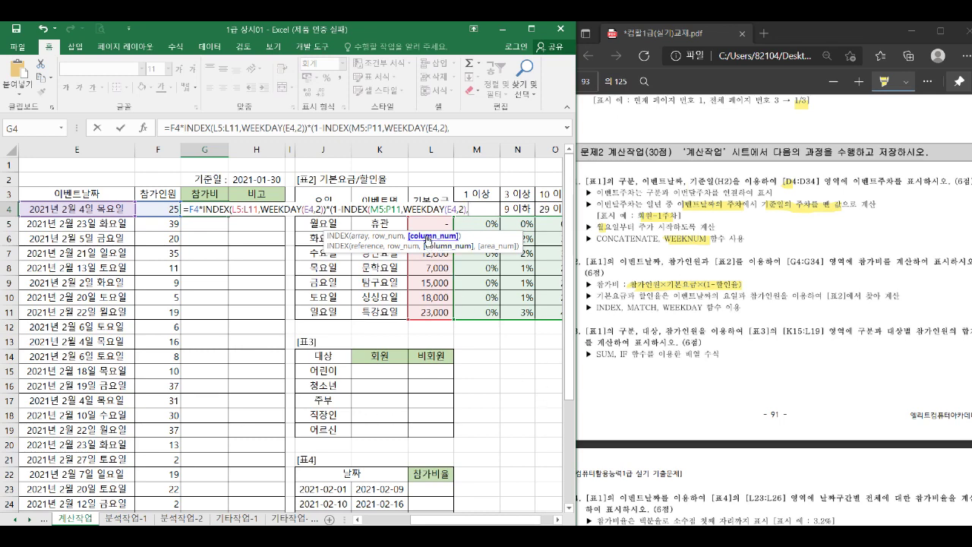
Set the column number of the 할인율 INDEX in G4 to a MATCH of F4 in $M$3:$P$3 with match type 1
click(558, 520)
click(558, 519)
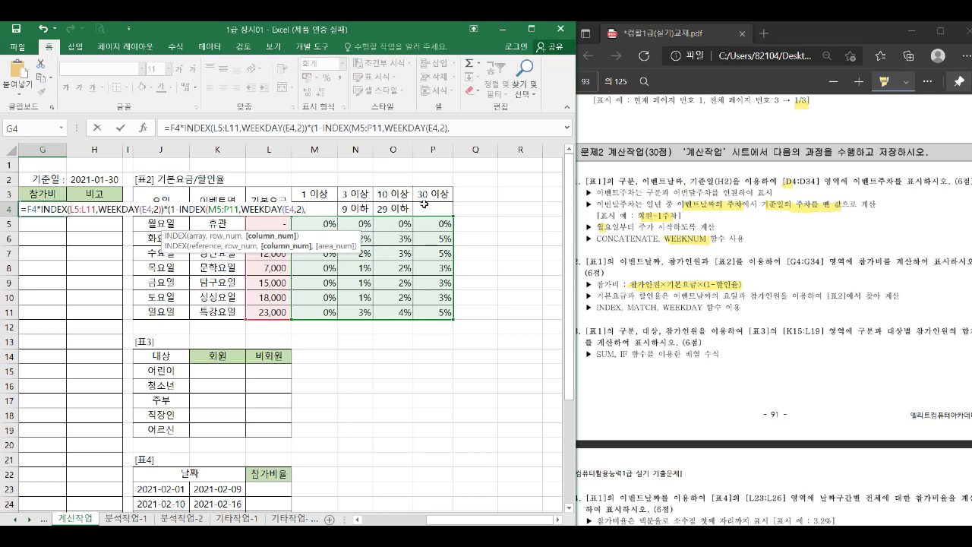
click(358, 519)
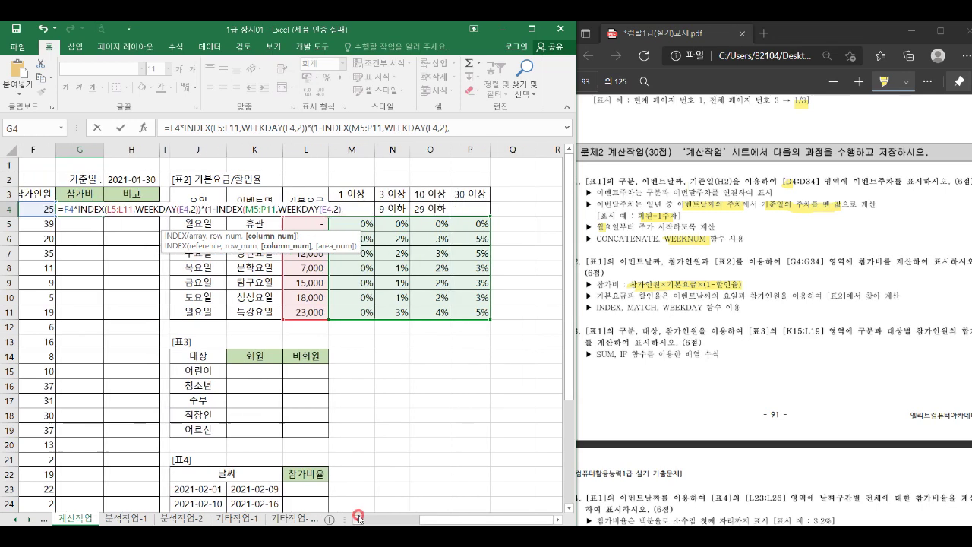
click(358, 520)
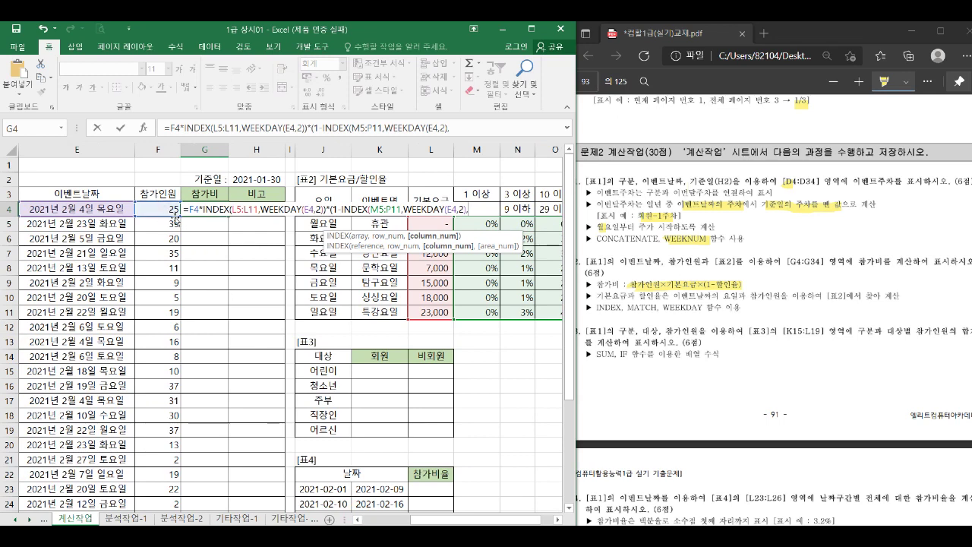
click(559, 519)
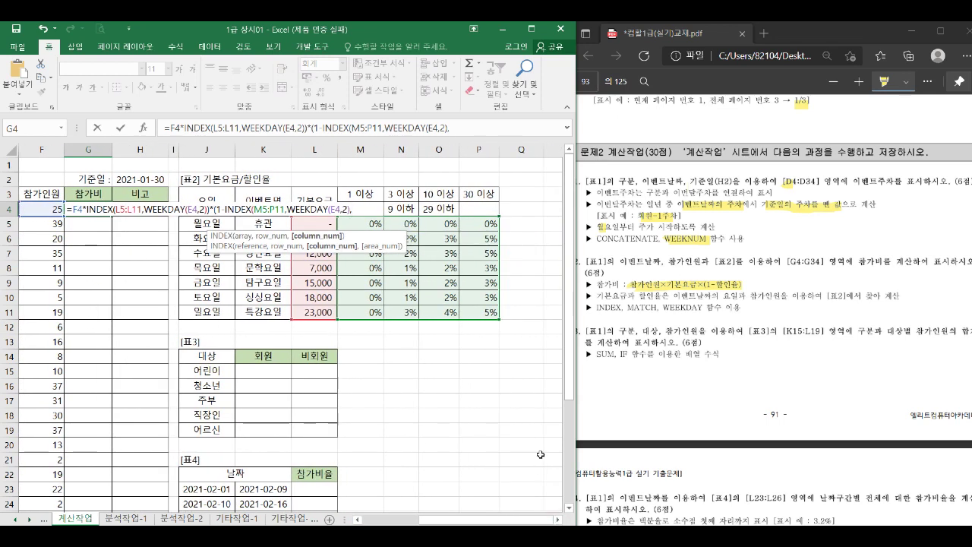
text(MATCH()
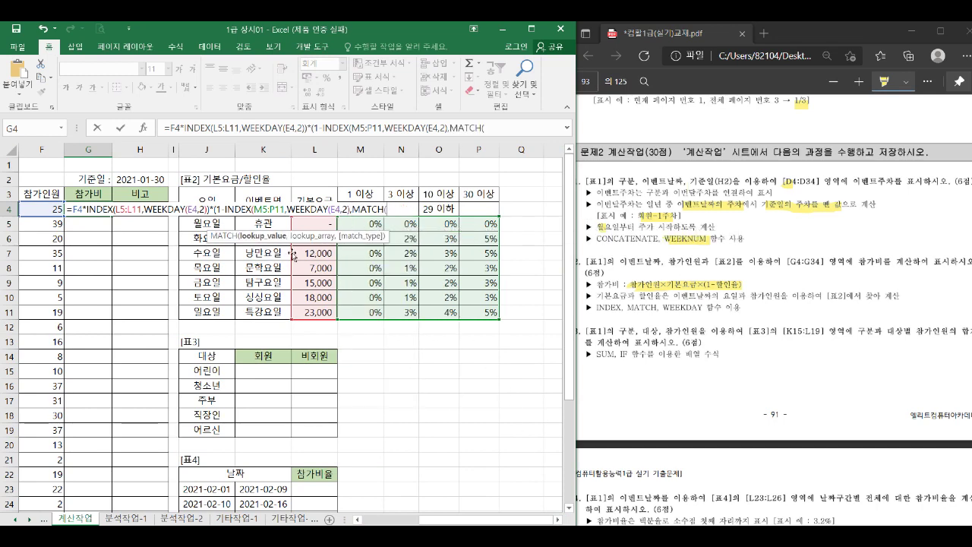
click(46, 207)
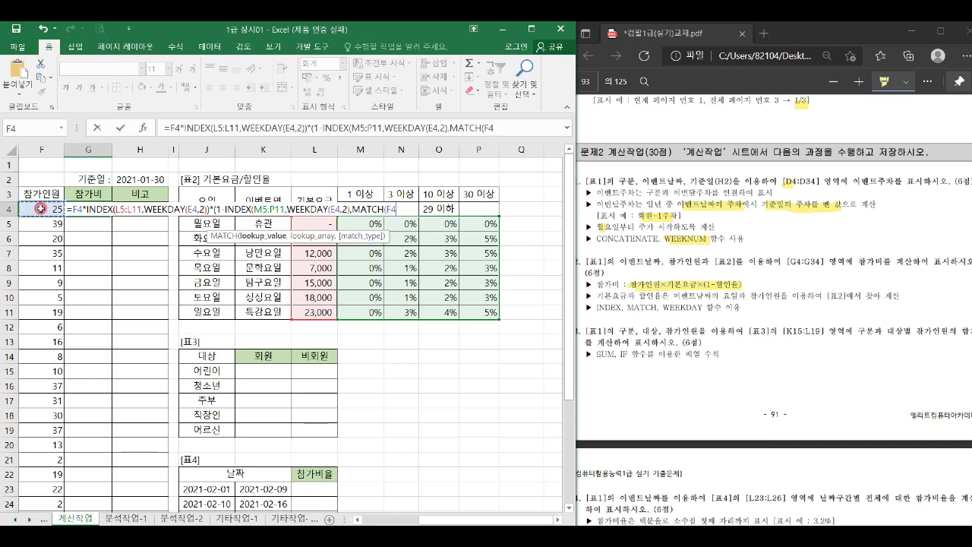
text(,)
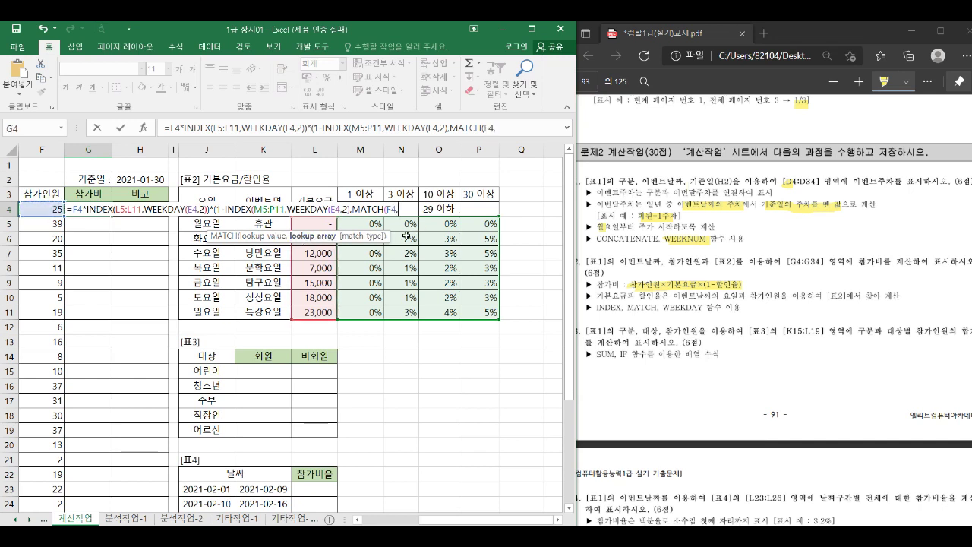
drag(368, 194, 472, 193)
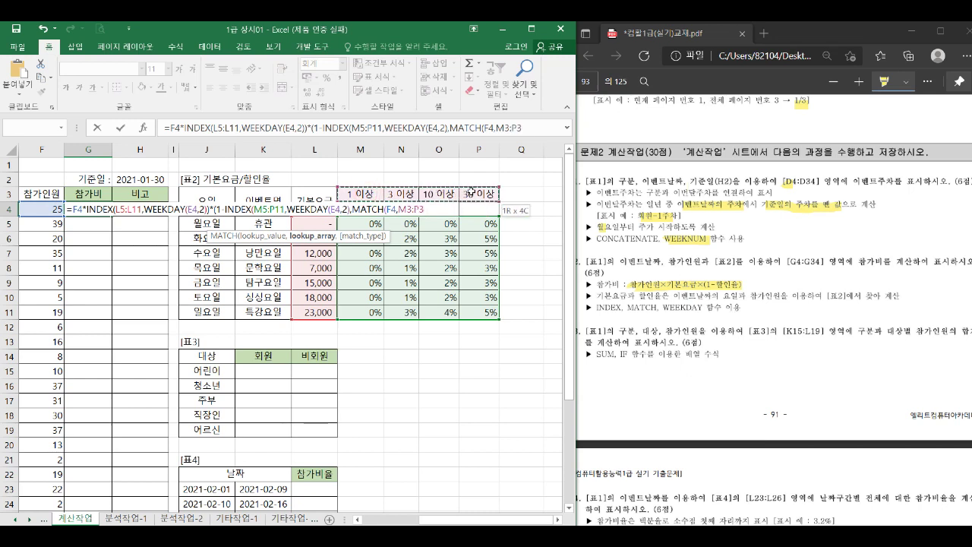
key(F4)
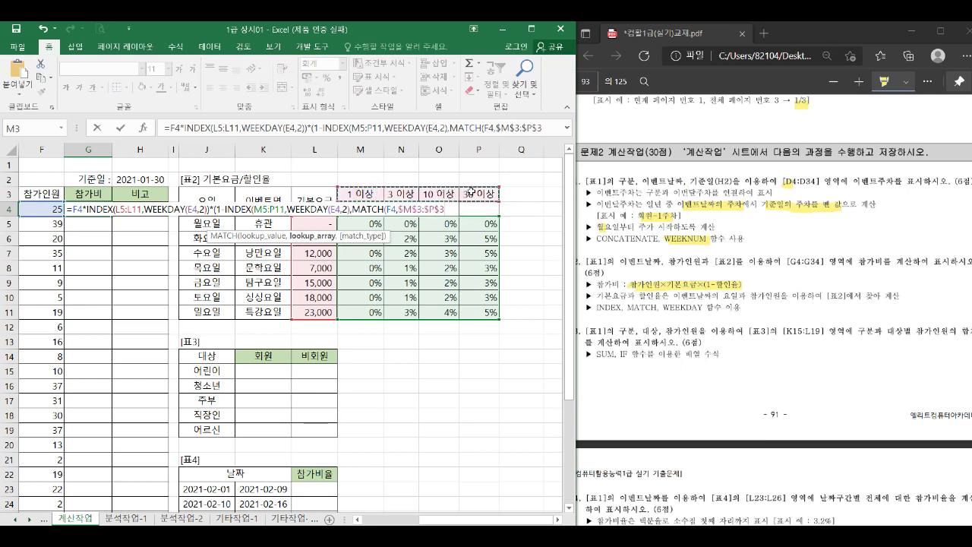
text(,1)
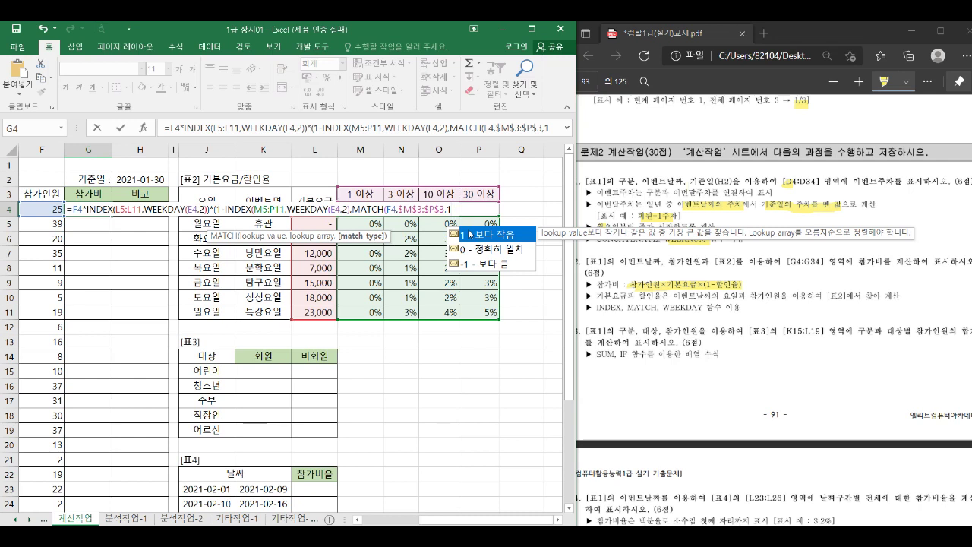
Make the M5:P11 and L5:L11 ranges in the G4 formula absolute and enter the formula
click(267, 208)
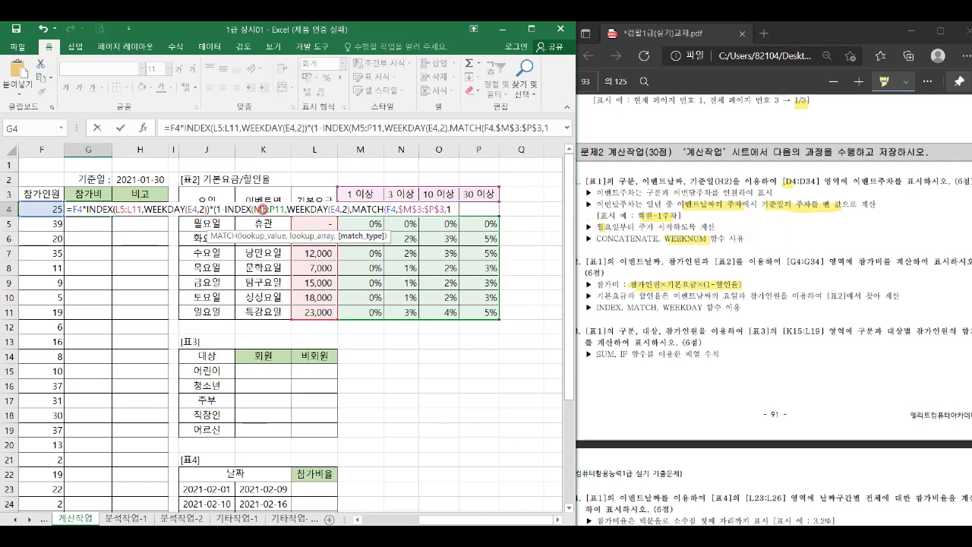
key(F4)
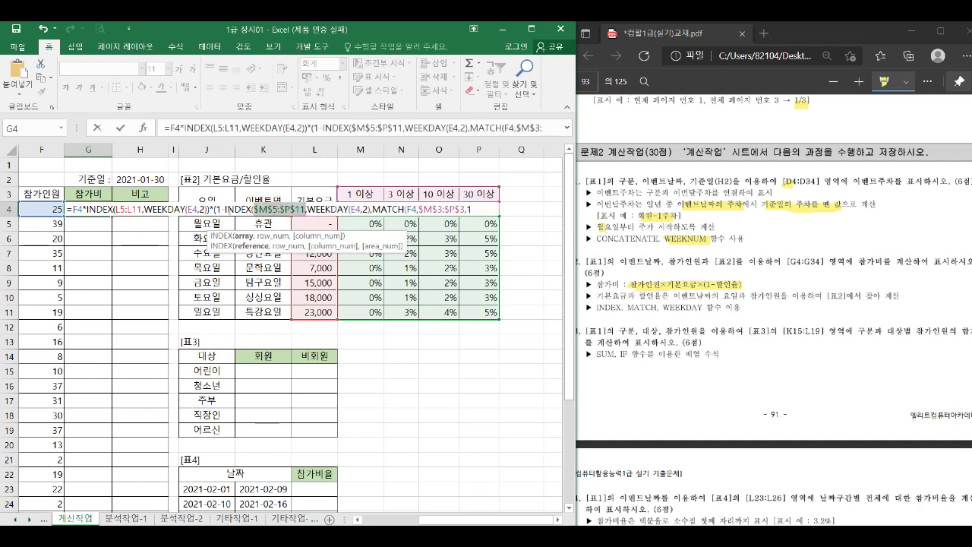
click(118, 211)
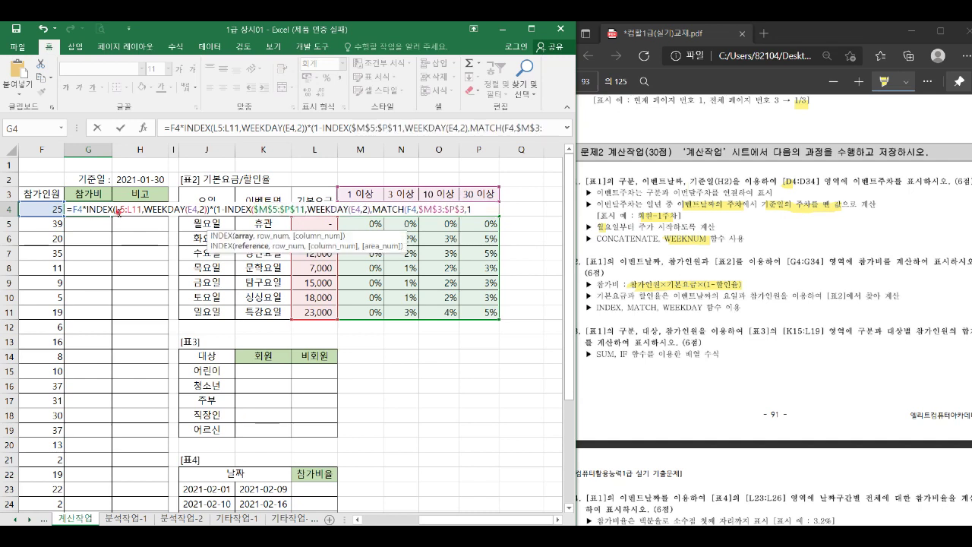
key(F4)
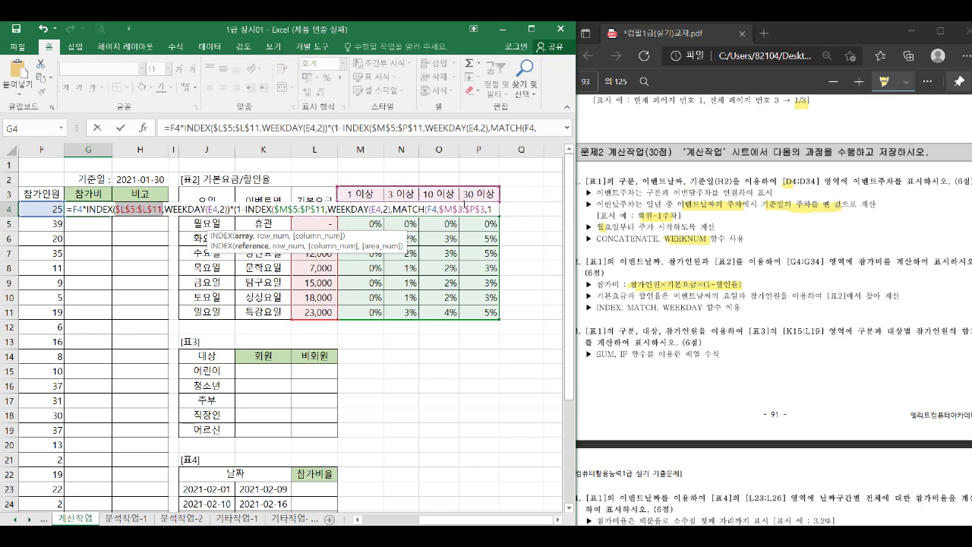
key(Return)
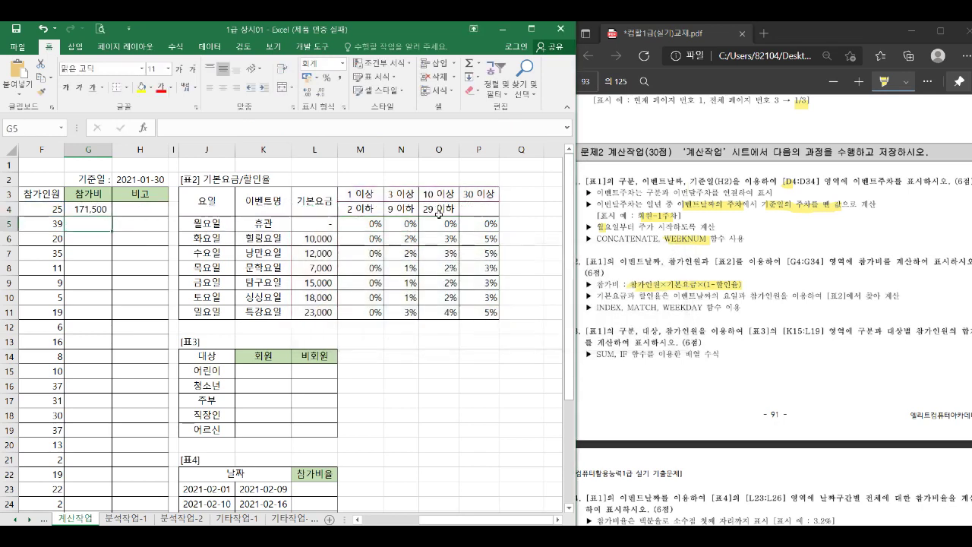
Examine the arguments of the 할인율 INDEX in G4 and trace the 목요일 row against the 10 이상 column in 표2
click(89, 209)
double_click(90, 209)
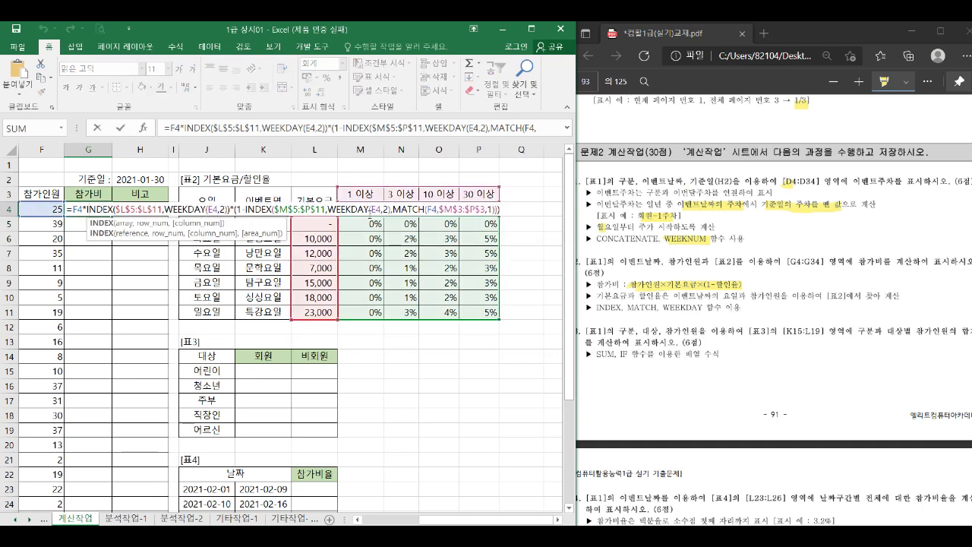
click(267, 209)
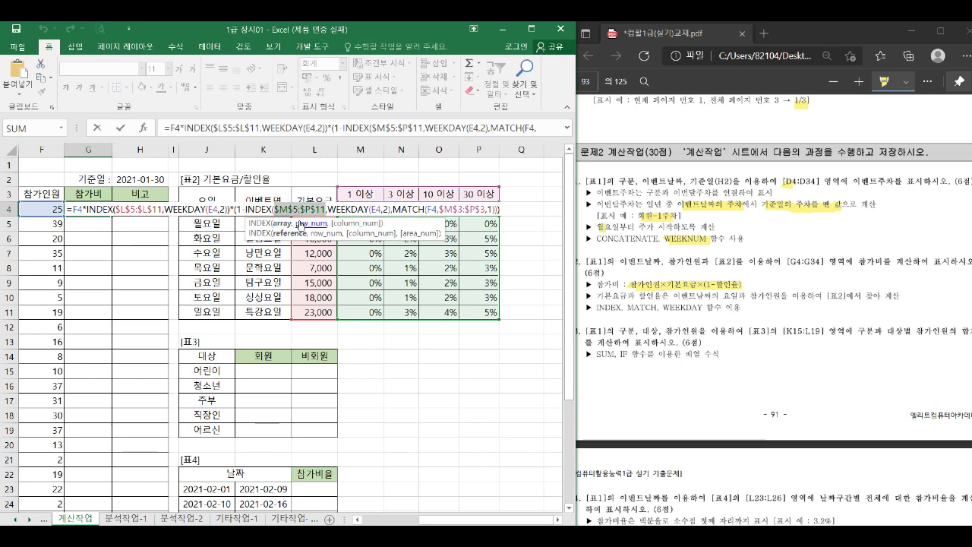
click(302, 223)
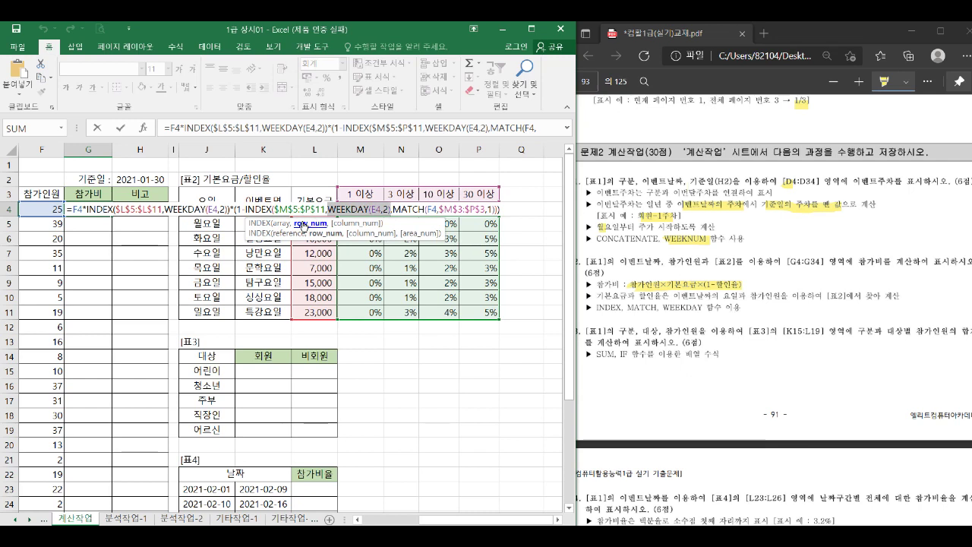
click(341, 223)
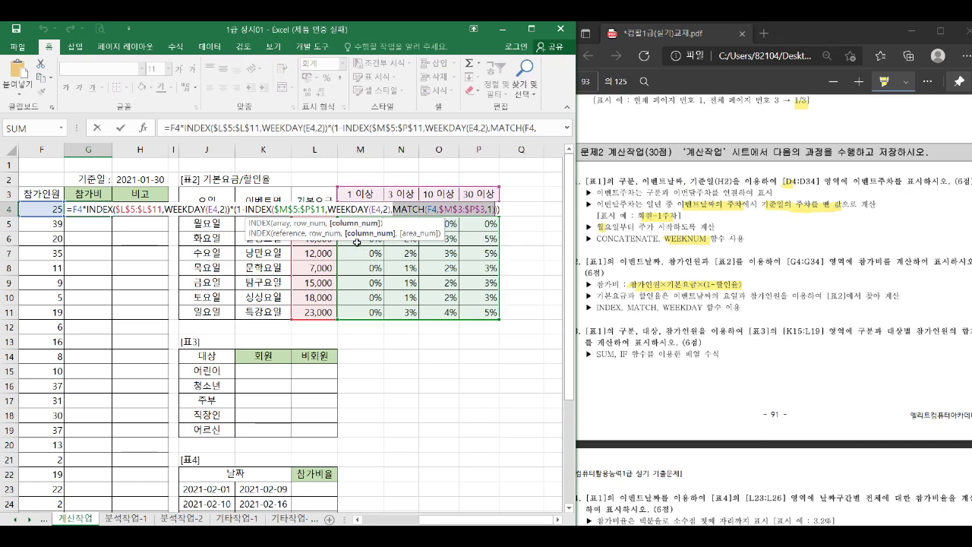
key(ctrl+Return)
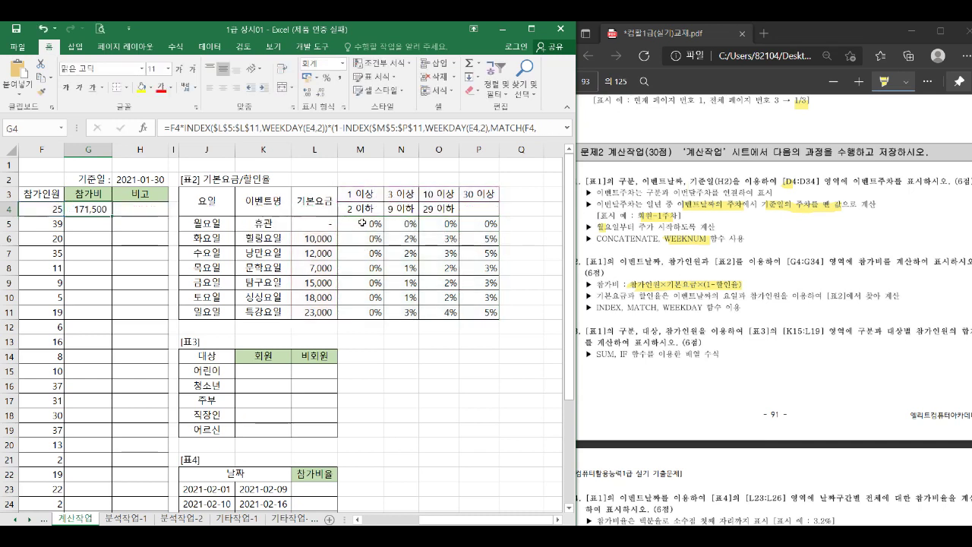
drag(438, 195, 456, 312)
click(439, 195)
click(475, 195)
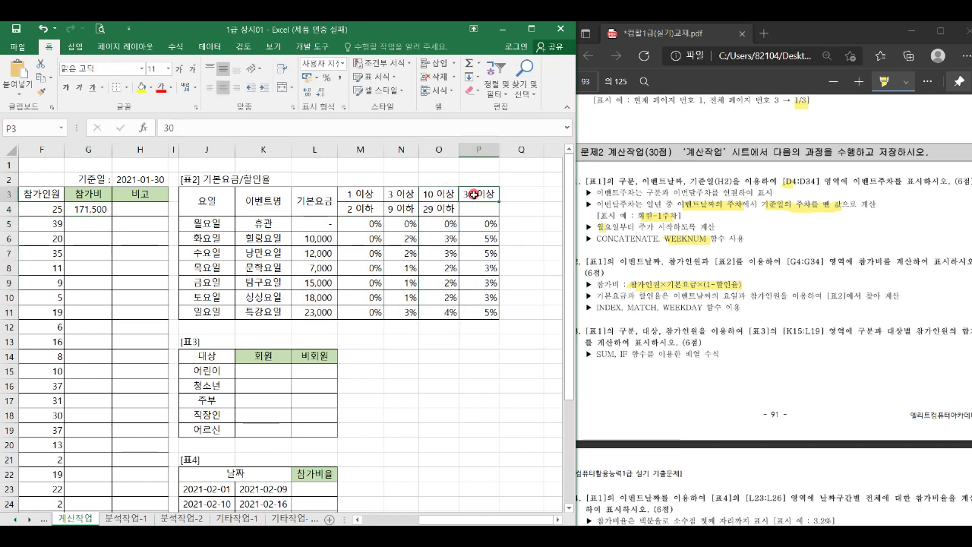
drag(436, 194, 441, 312)
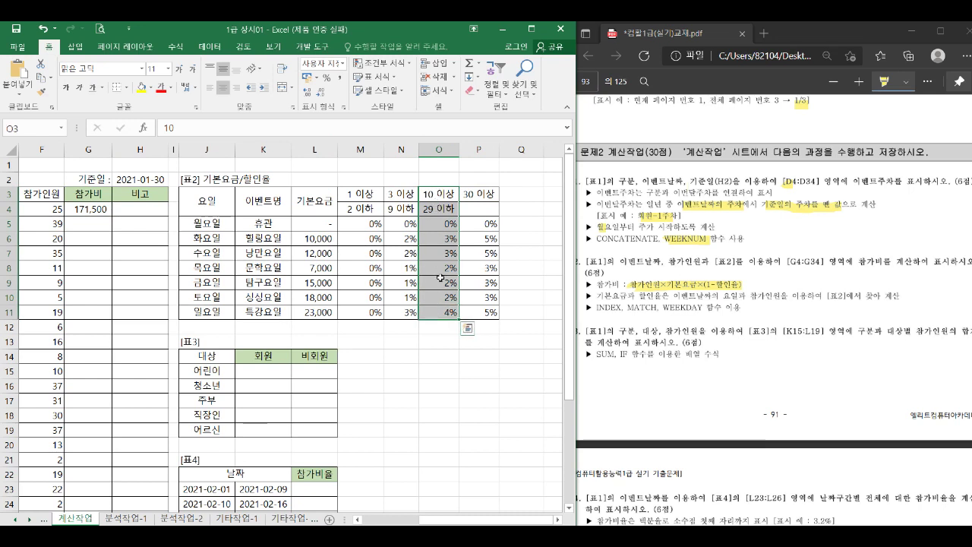
drag(208, 269, 433, 268)
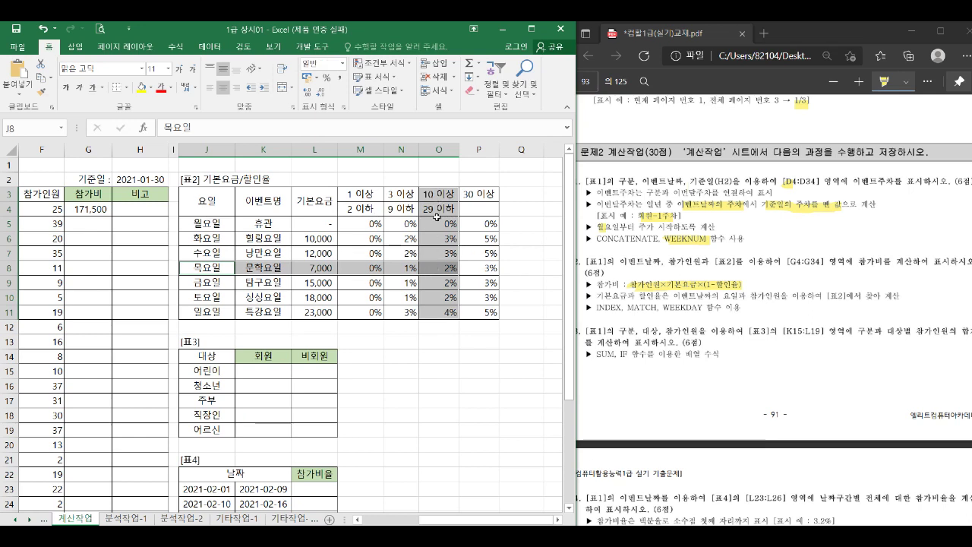
click(410, 267)
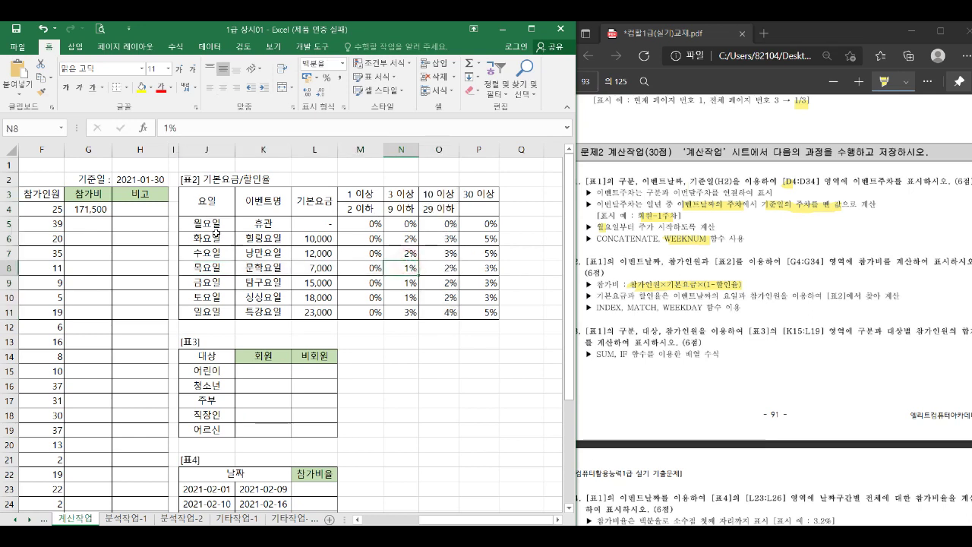
Recheck the G4 formula and fill it down the rest of the 참가비 column
double_click(98, 205)
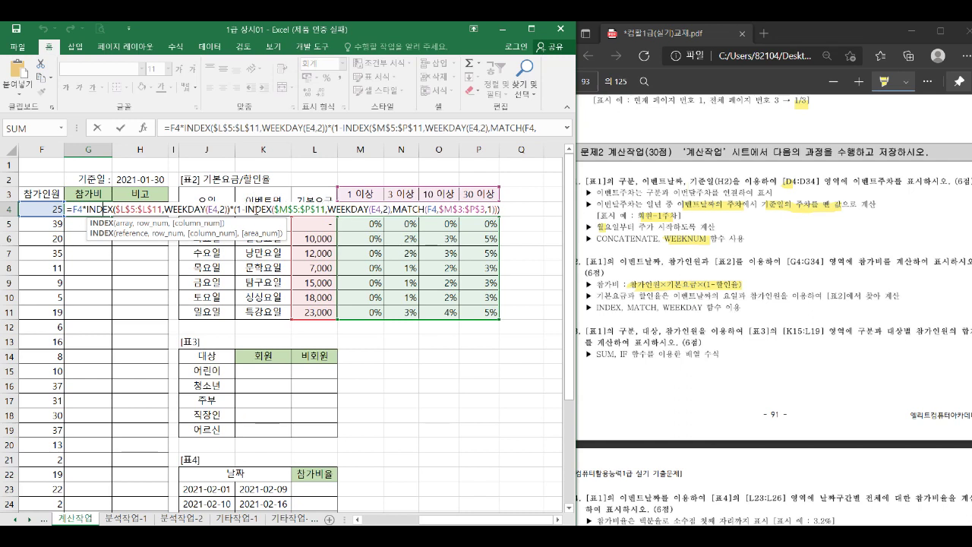
key(ctrl+Return)
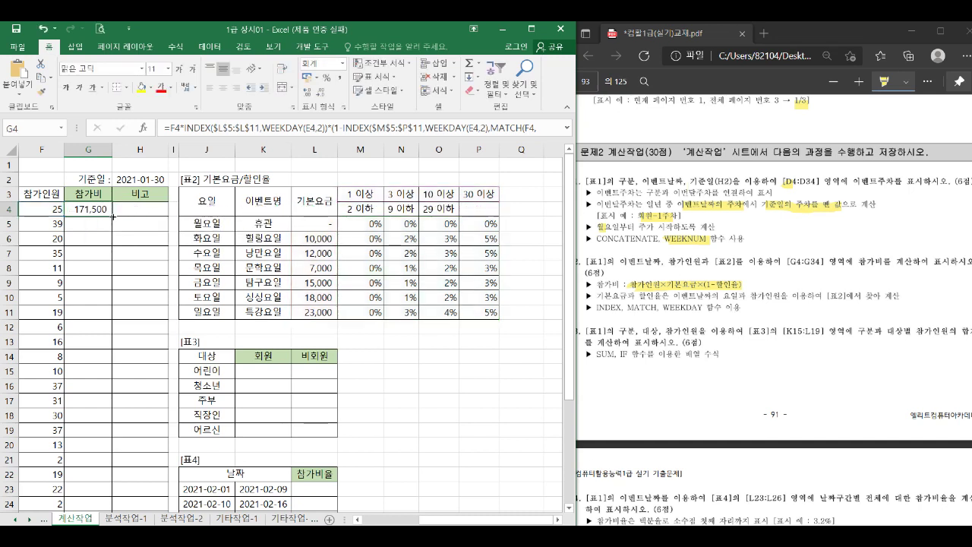
double_click(112, 217)
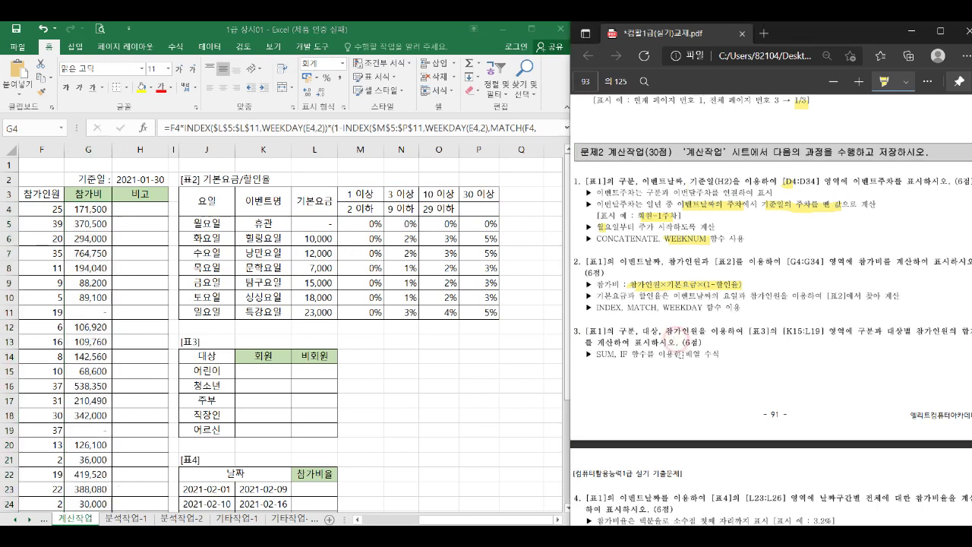
Highlight 배열 수식 in task 3 of the PDF and select K15, the 어린이/회원 cell of 표3 in Excel
drag(681, 354, 721, 354)
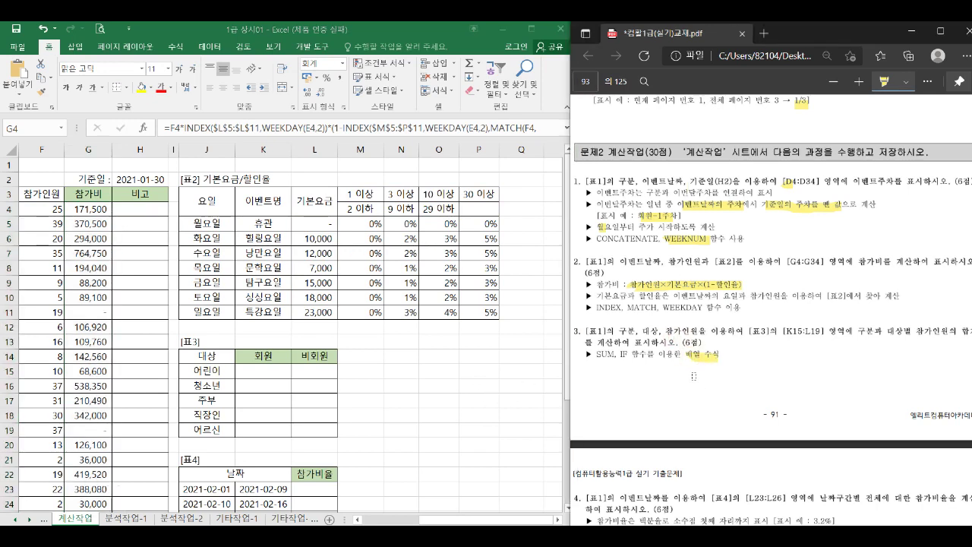
click(366, 383)
click(264, 372)
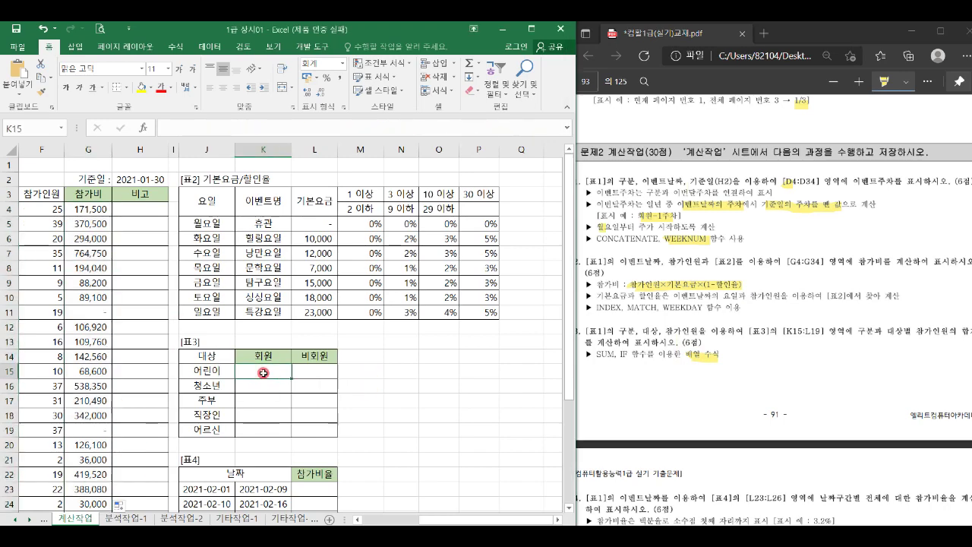
scroll(299, 383, down, 1)
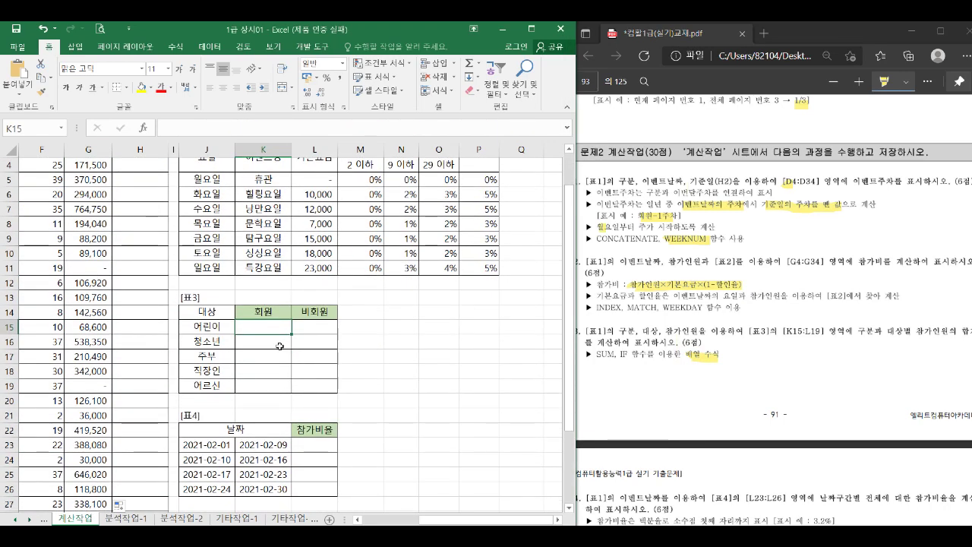
scroll(280, 346, down, 1)
click(260, 266)
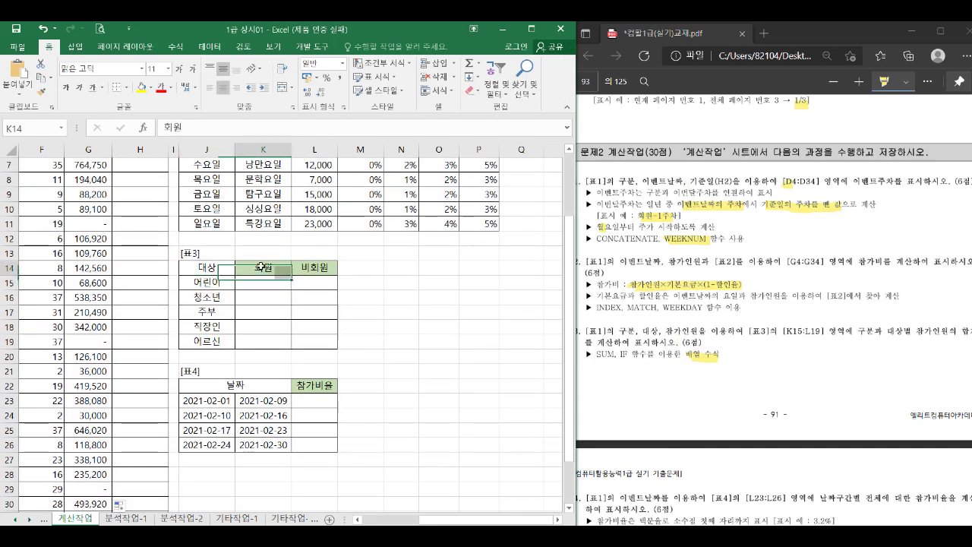
click(261, 282)
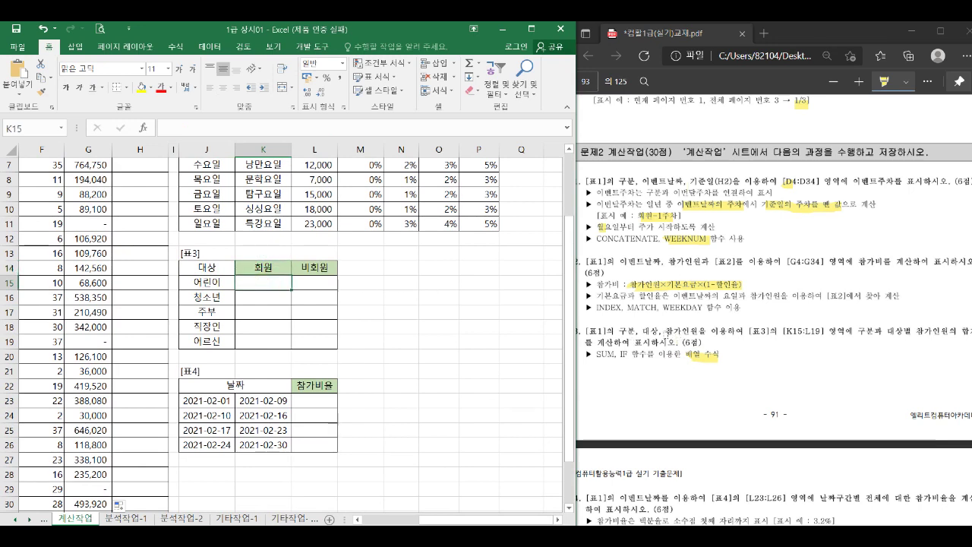
Switch to the PDF and highlight 참가인원을 in the task 3 instructions
click(666, 332)
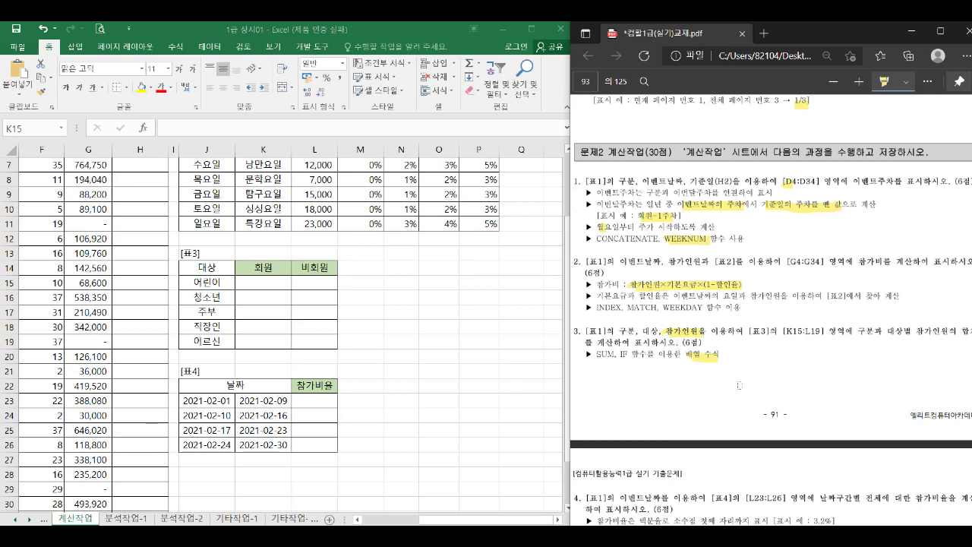
scroll(771, 310, right, 1)
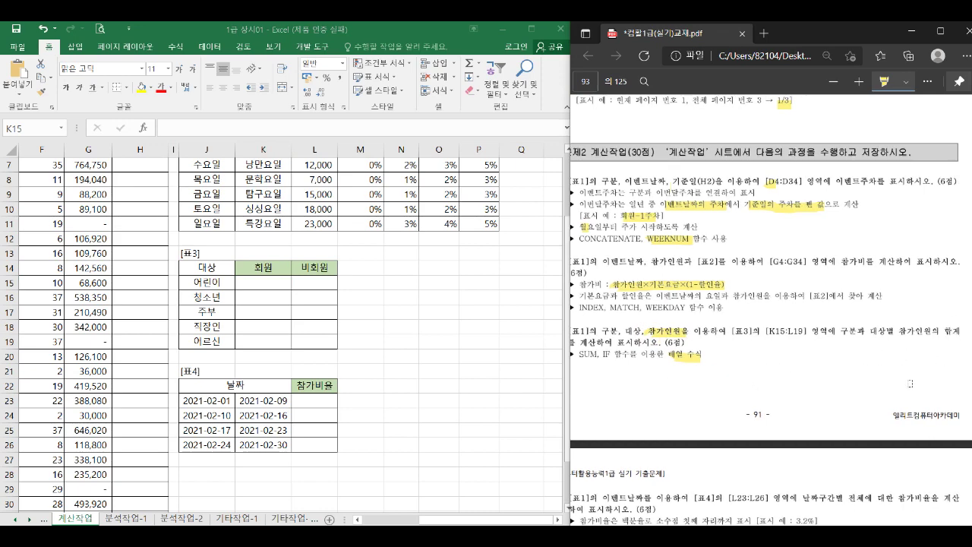
scroll(771, 311, left, 1)
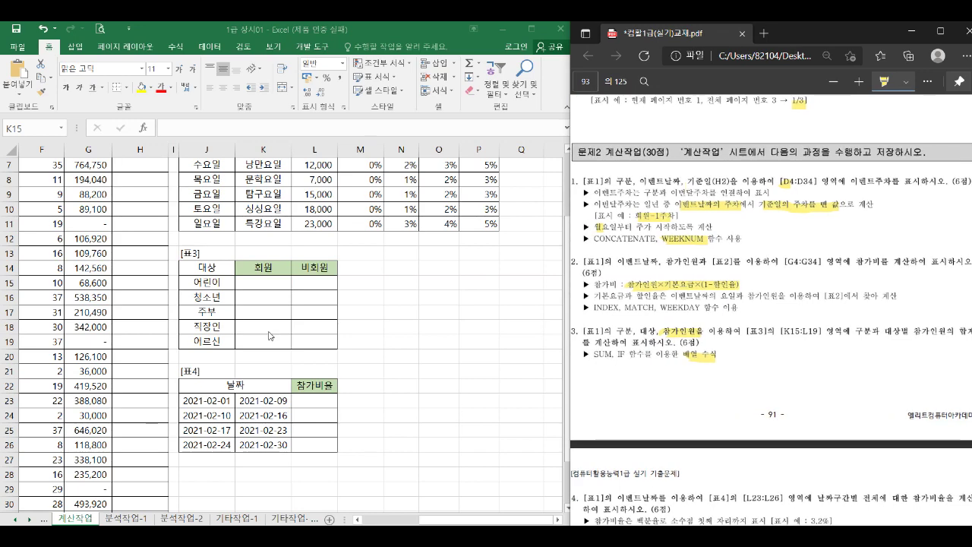
Start a SUM formula with a nested IF in K15 whose first 대상 condition compares $B$4:$B$34 with $J15
click(254, 283)
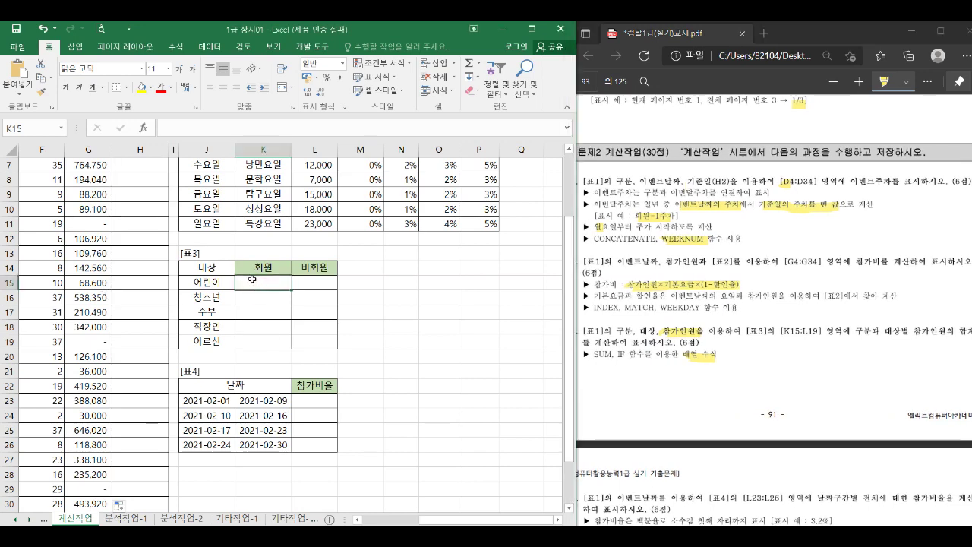
text(=sum)
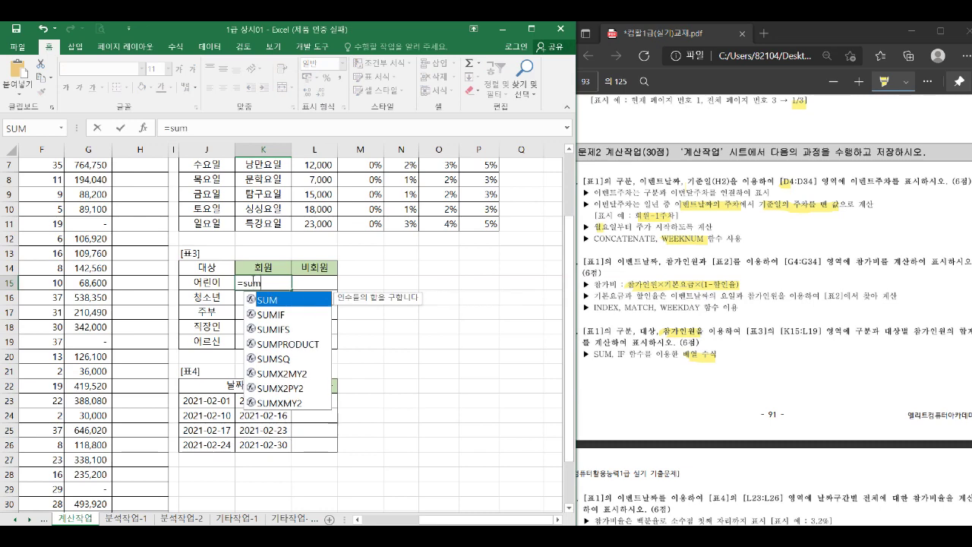
key(Tab)
text(if)
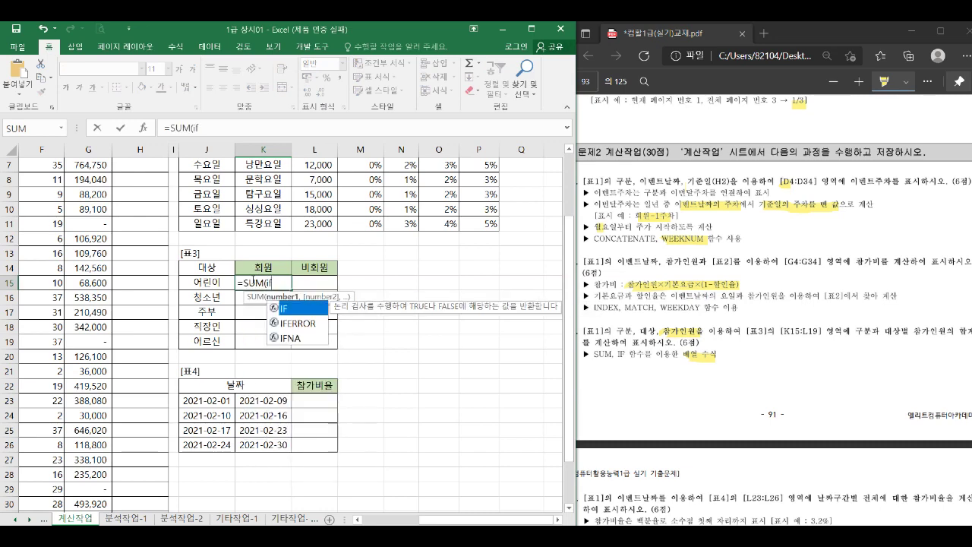
text((()
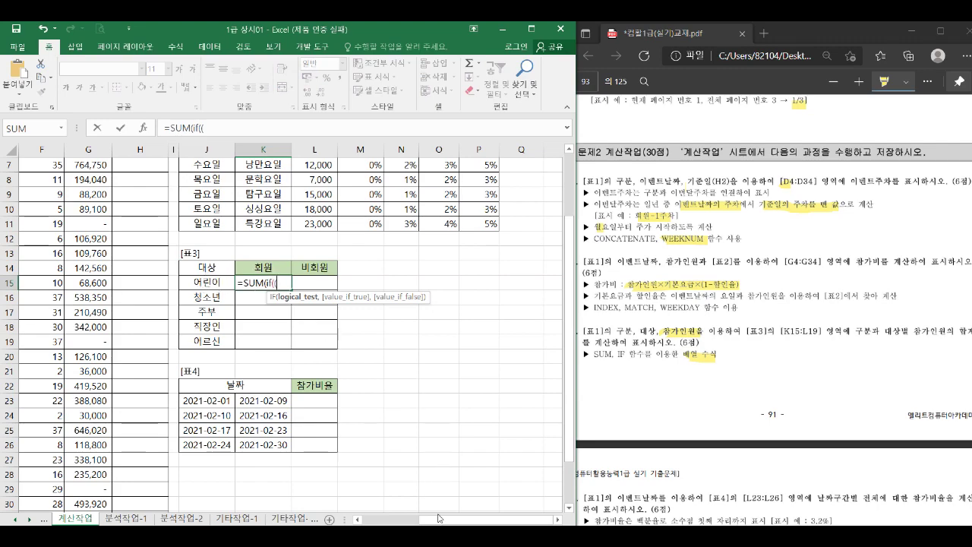
drag(439, 519, 381, 520)
scroll(309, 325, up, 2)
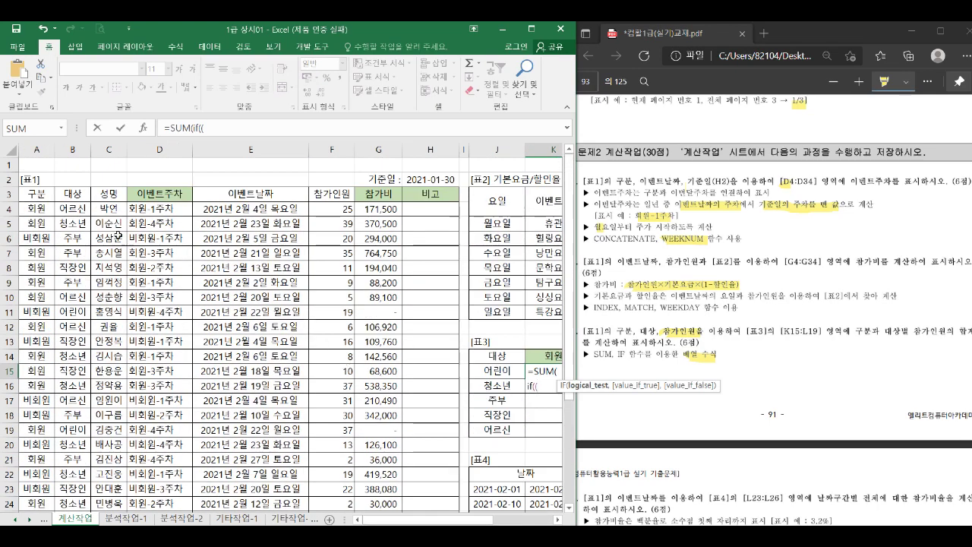
drag(72, 209, 69, 485)
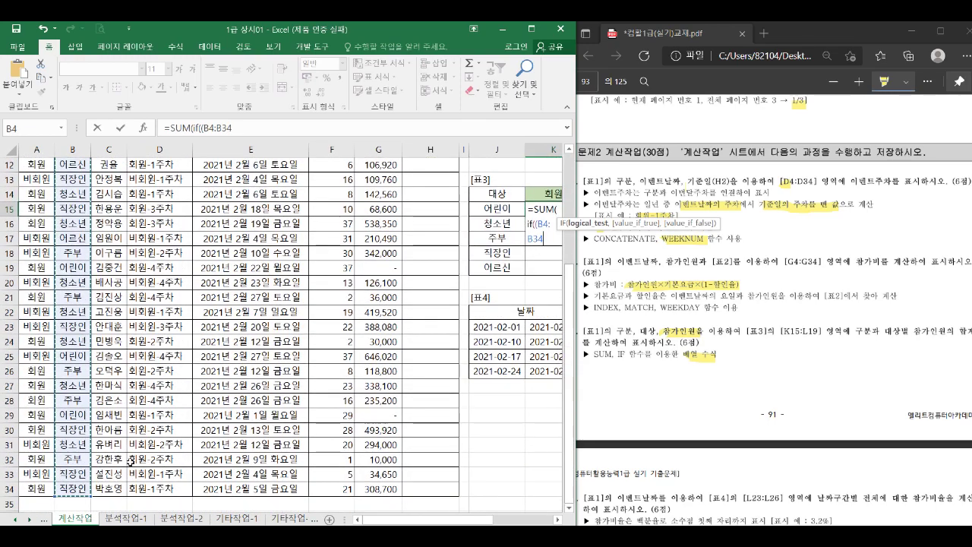
key(F4)
text(=)
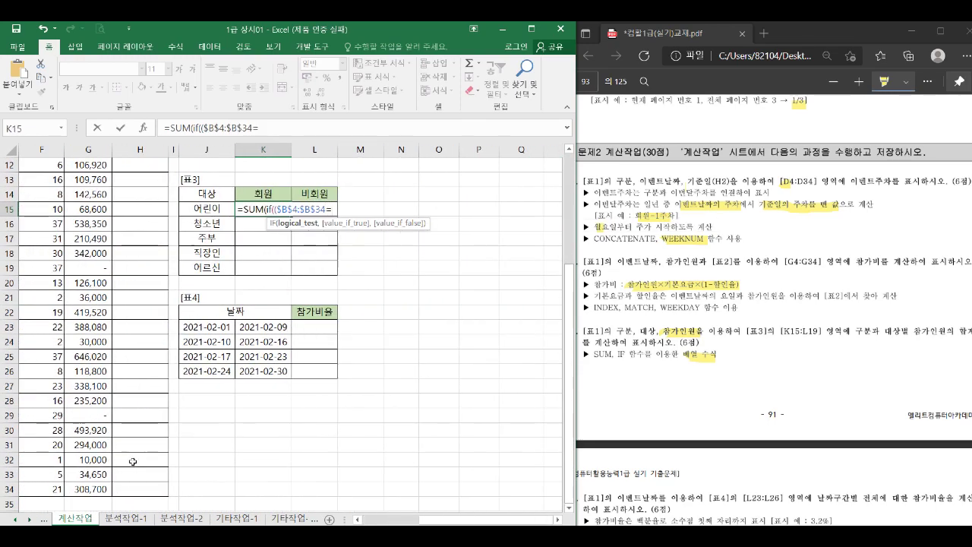
click(194, 209)
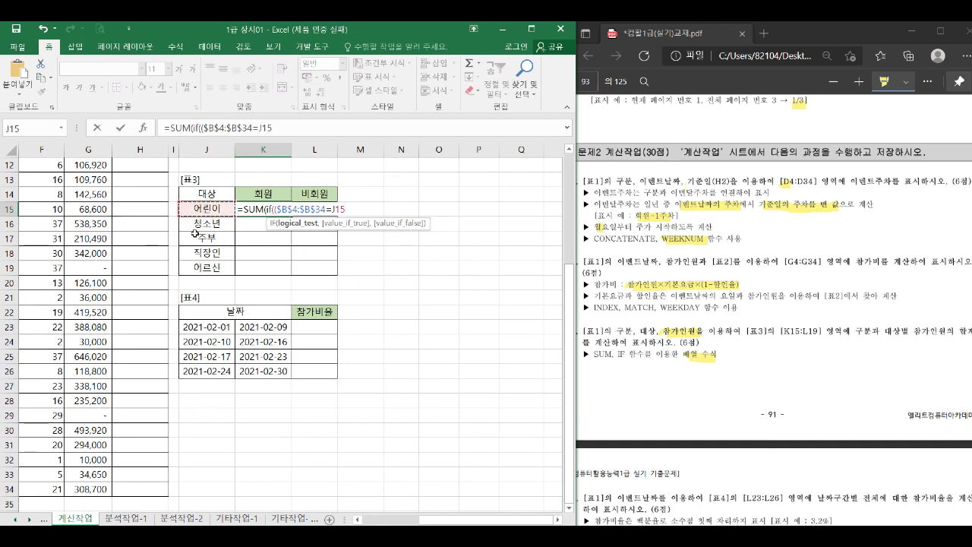
key(F4)
key(F4)
key(F4)
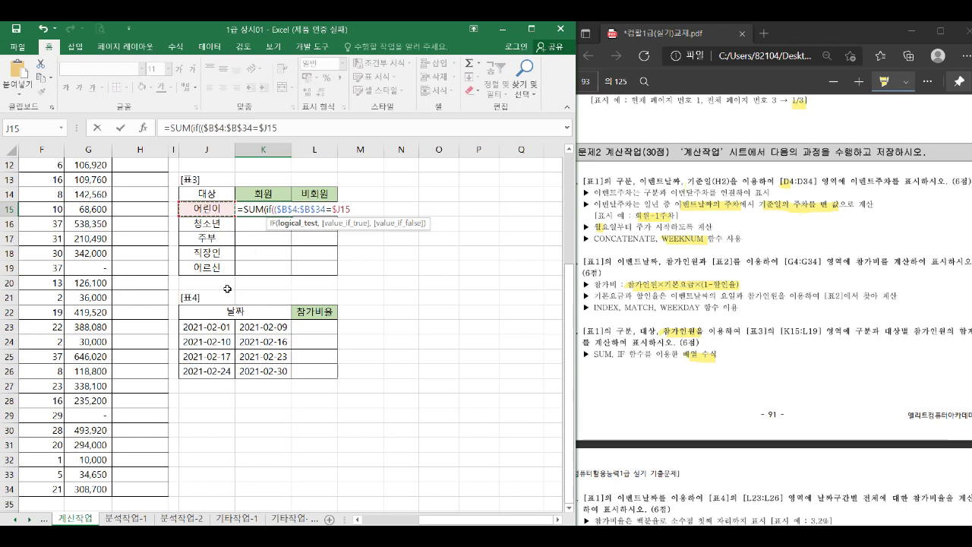
Multiply the condition in the K15 formula by a 구분 condition comparing $A$4:$A$34 with K$14
text()*()
drag(485, 521, 380, 522)
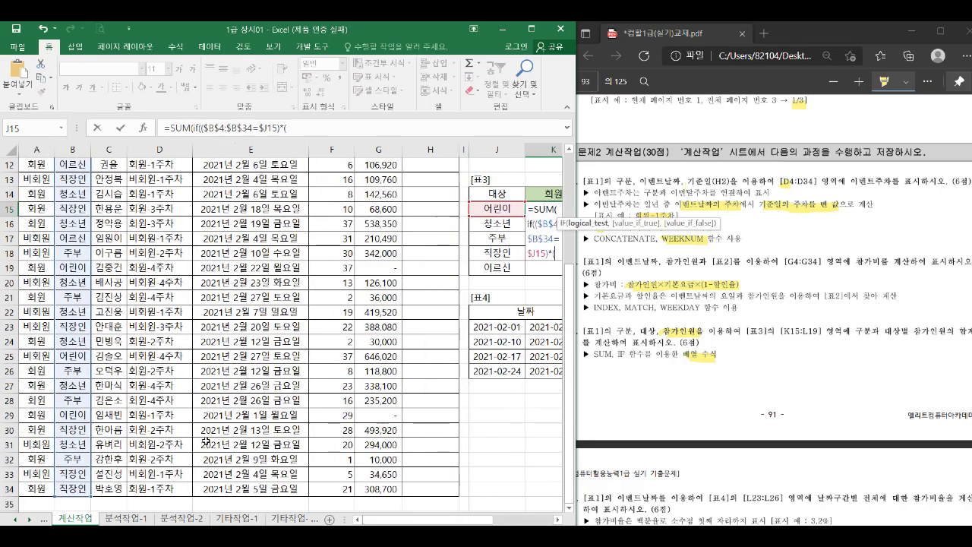
scroll(31, 207, up, 4)
drag(32, 207, 25, 488)
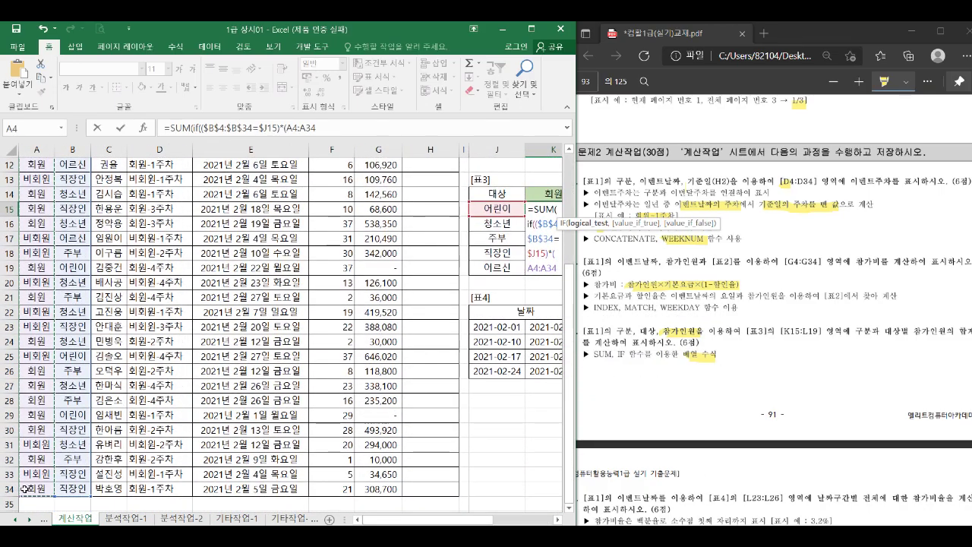
key(F4)
text(=)
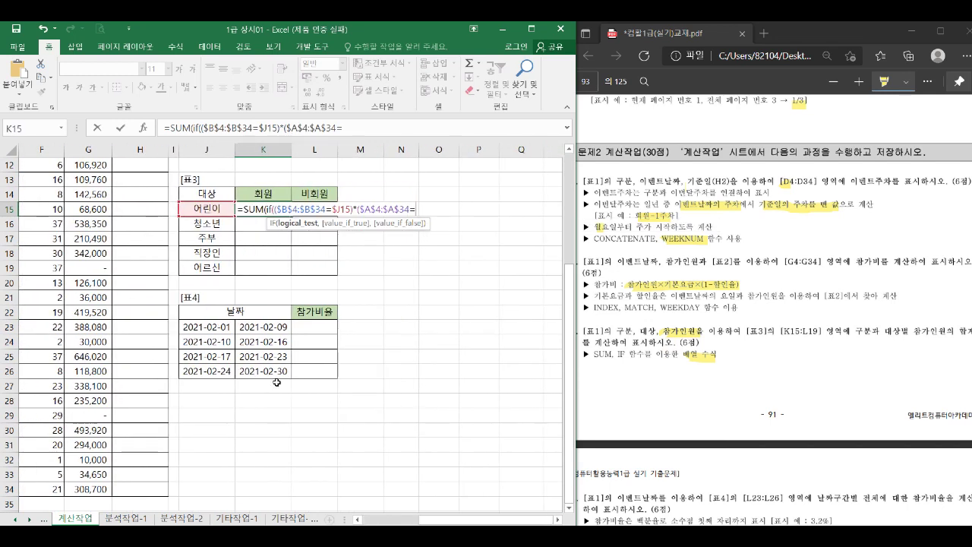
click(262, 195)
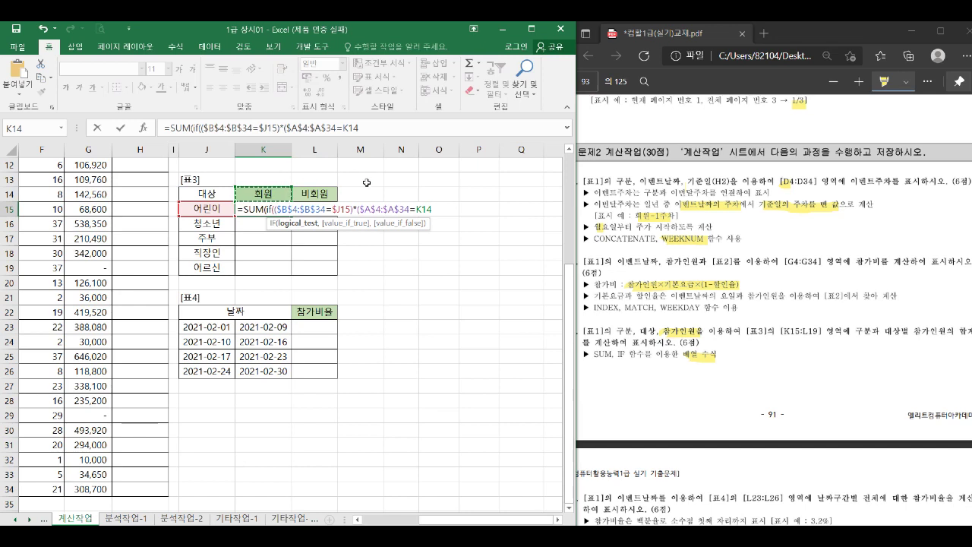
key(F4)
key(F4)
text(,)
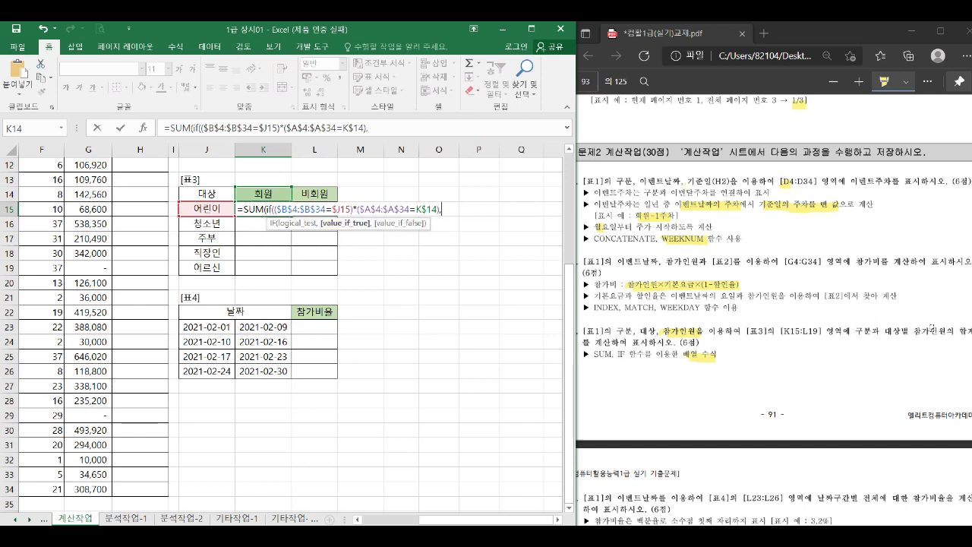
Use the 참가인원 range $F$4:$F$34 as the value if true and enter the K15 formula as an array formula
scroll(84, 237, up, 3)
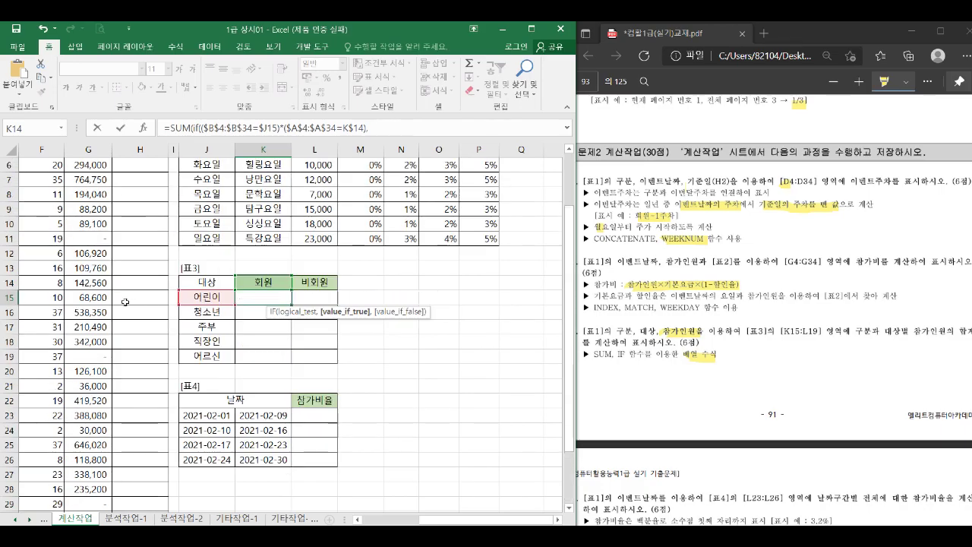
scroll(84, 237, up, 1)
drag(42, 209, 240, 474)
key(F4)
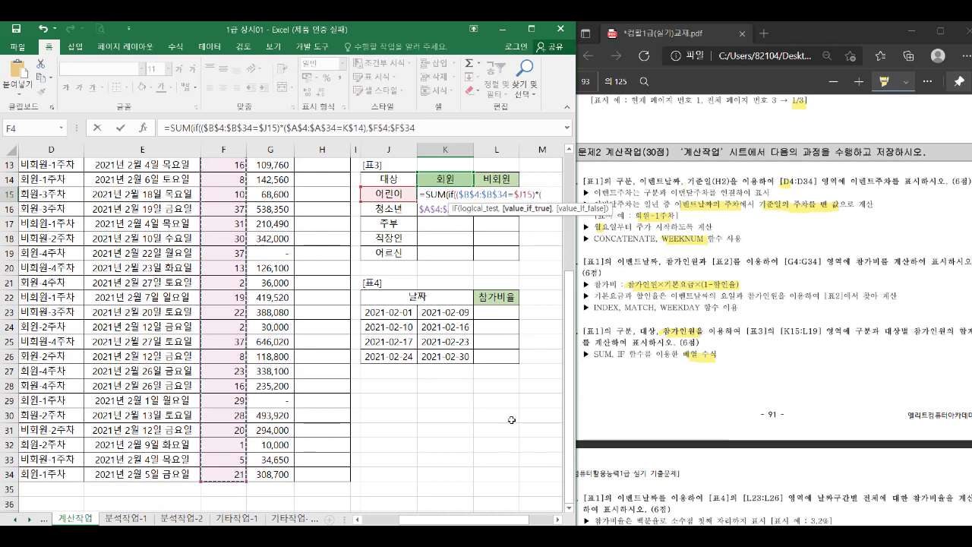
key(ctrl+shift+Return)
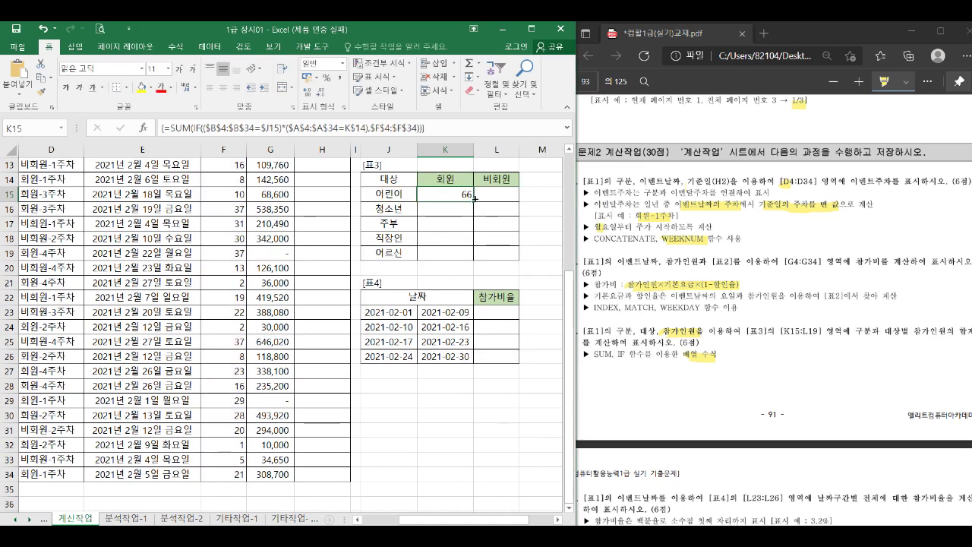
Fill the K15 array formula across K15:L19 and check the copied formula in L19
drag(474, 201, 507, 260)
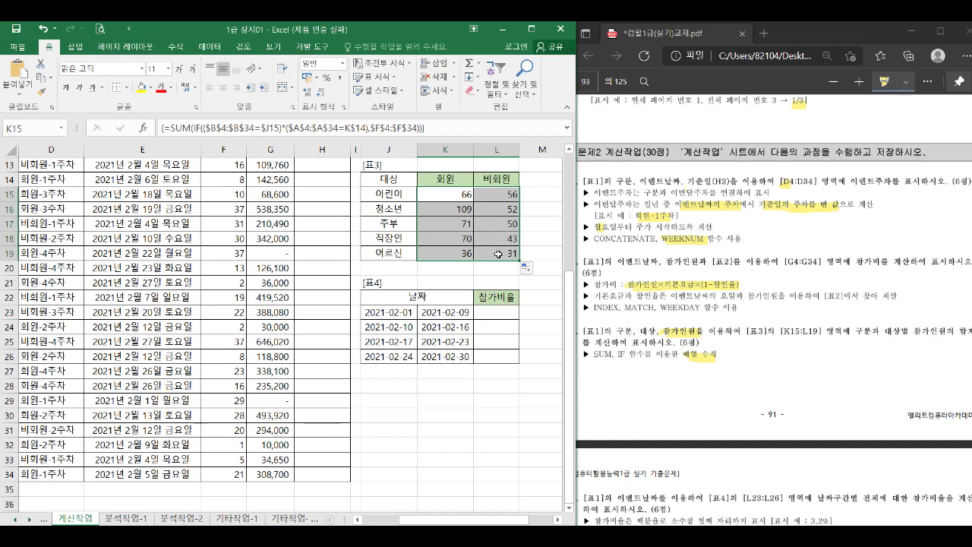
double_click(498, 254)
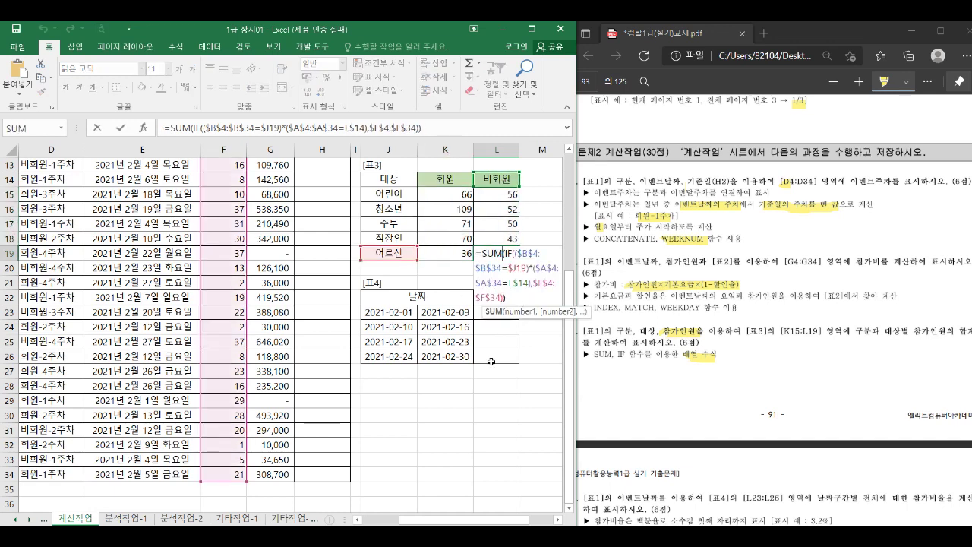
key(ctrl+shift+Return)
Select L23, the first 참가비율 cell of 표4, and highlight 배열 수식 and FREQUENCY in task 4 of the PDF
click(501, 318)
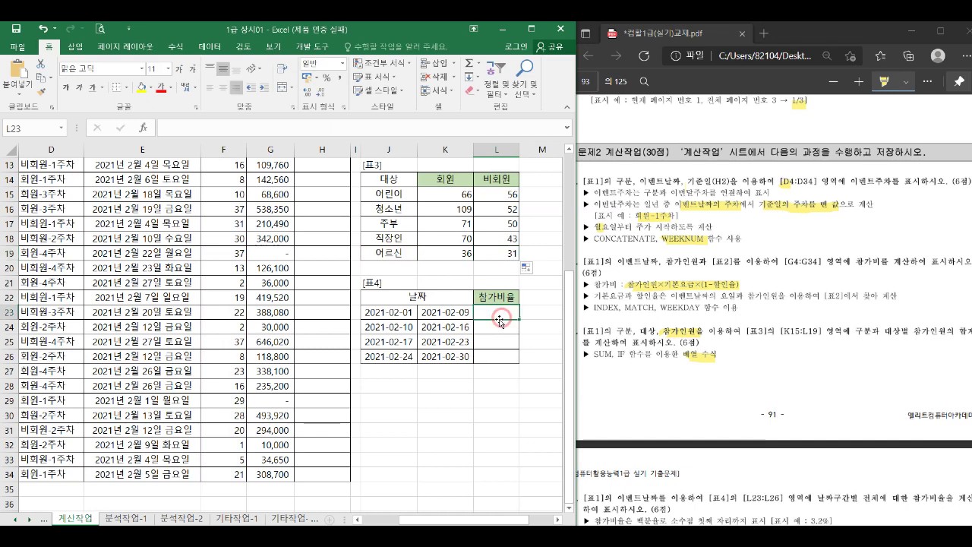
click(668, 376)
scroll(669, 376, down, 3)
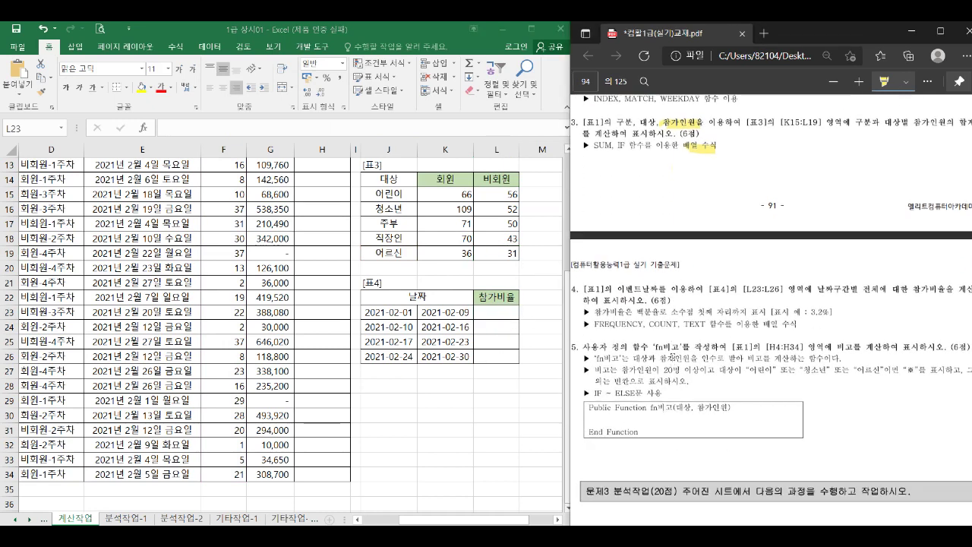
scroll(671, 357, down, 2)
drag(762, 256, 797, 257)
drag(592, 256, 628, 254)
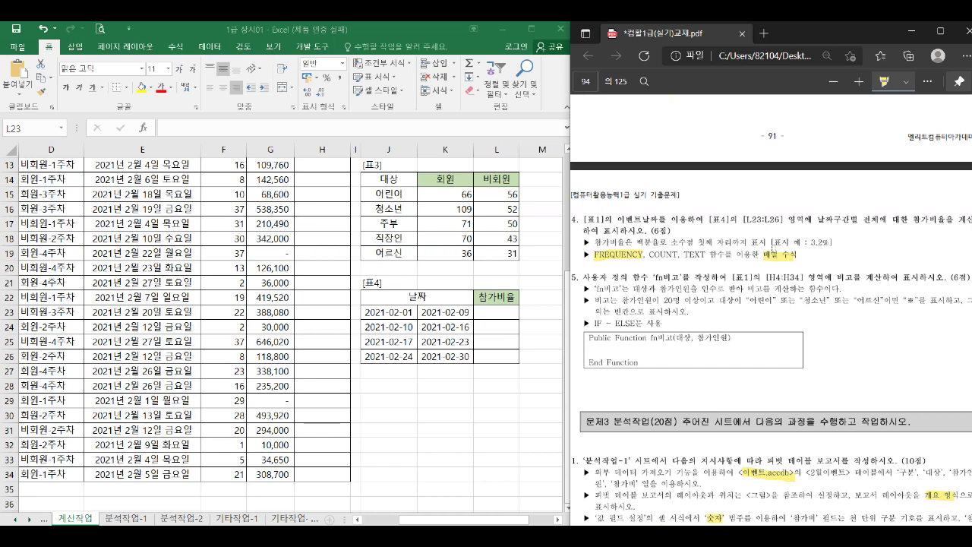
Highlight the 3.2% display example, TEXT and the phrase 날짜구간별 전체에 대한 참가비율 in task 4
drag(808, 242, 828, 243)
drag(682, 255, 706, 254)
drag(824, 221, 944, 224)
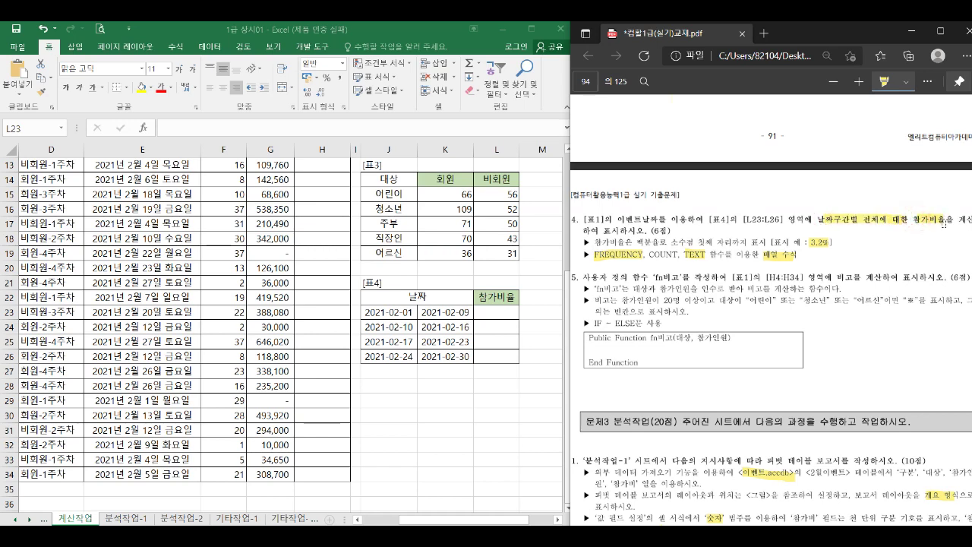
Switch to Excel, draft the note 비율 = 개수/전체개수 in J28 and replace 전체개수 with count
click(413, 398)
click(434, 391)
click(390, 391)
text(q)
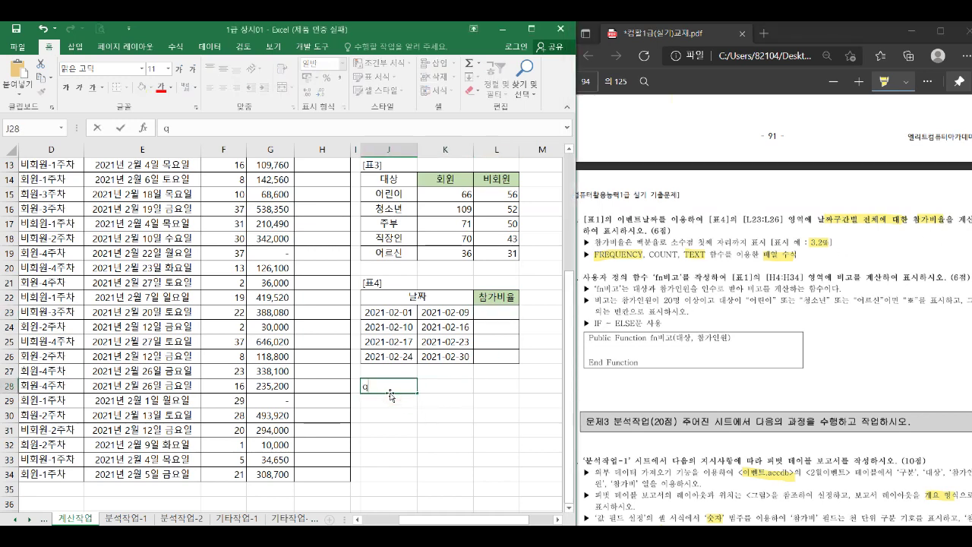
key(BackSpace)
text(비율 = 개수/전체개수)
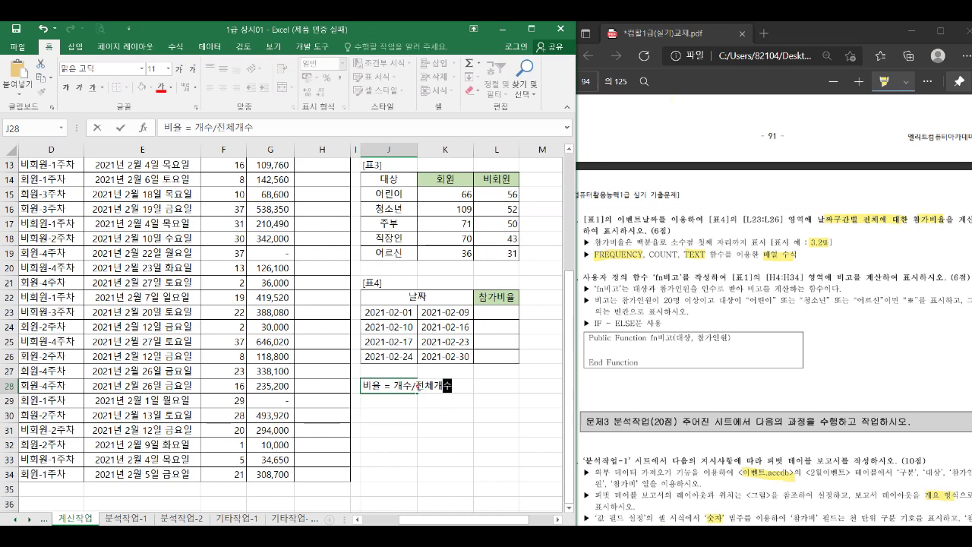
drag(418, 386, 453, 387)
text(count)
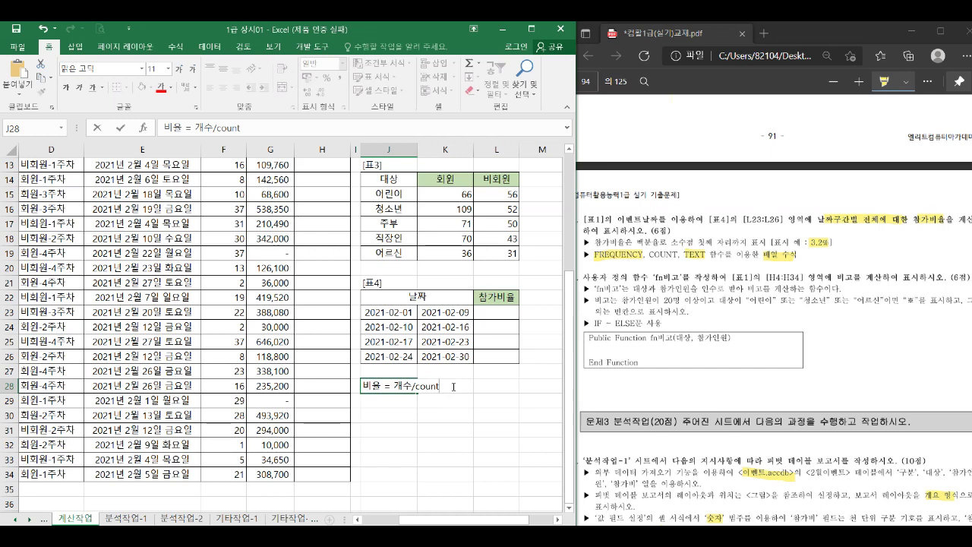
Replace 개수 in the J28 note with 날짜구간개수 and discard the note
drag(411, 386, 393, 387)
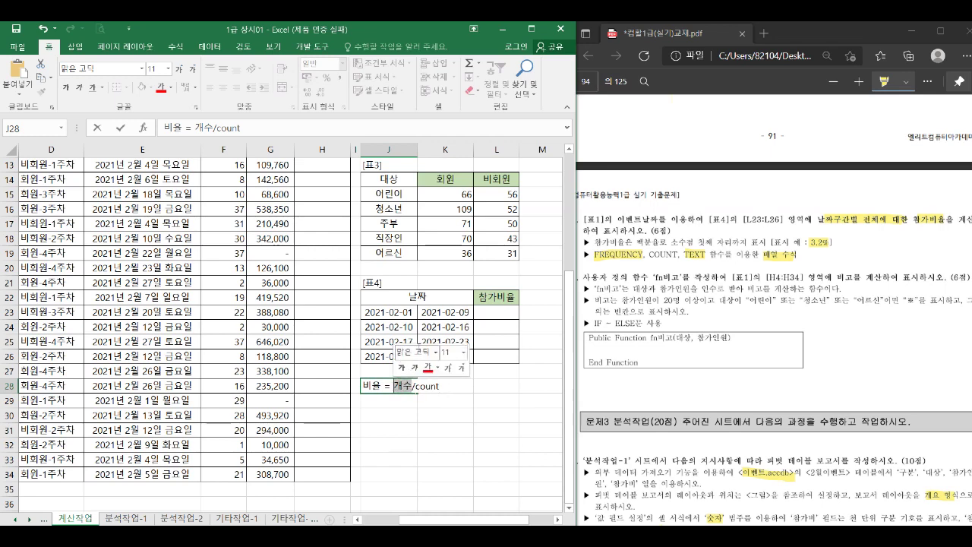
text(skfWk)
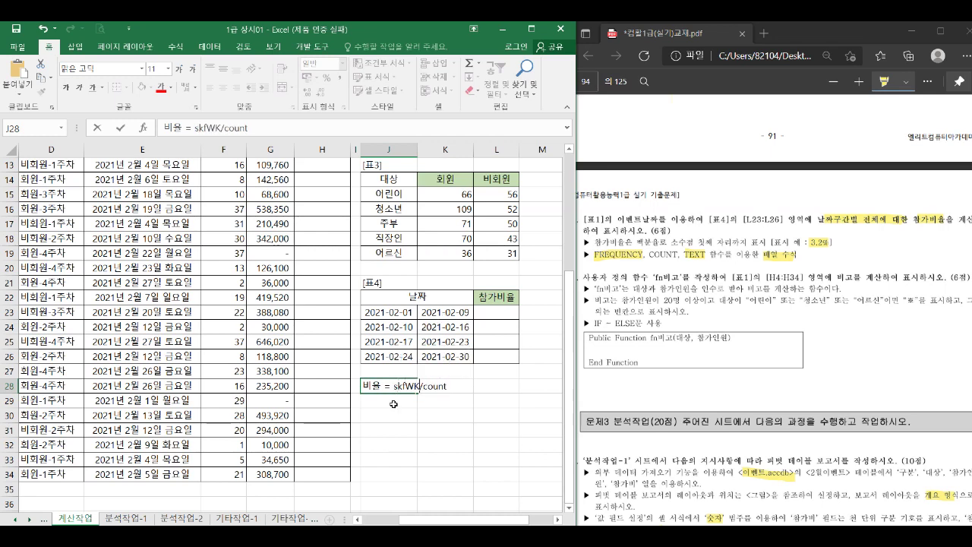
key(BackSpace)
key(BackSpace)
key(BackSpace)
key(BackSpace)
key(BackSpace)
key(Hangul)
text(ㄴkfWkrnrkn)
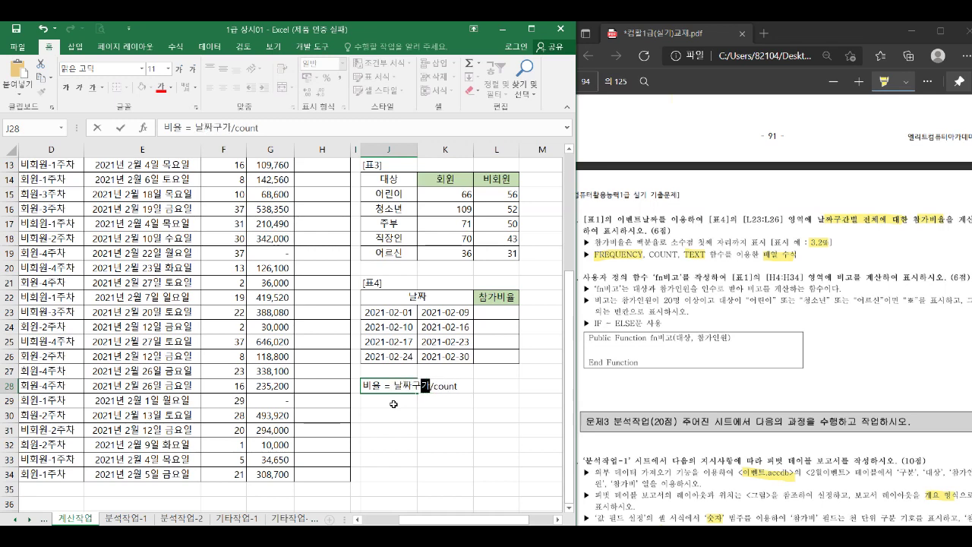
key(BackSpace)
key(BackSpace)
text(rksrotn)
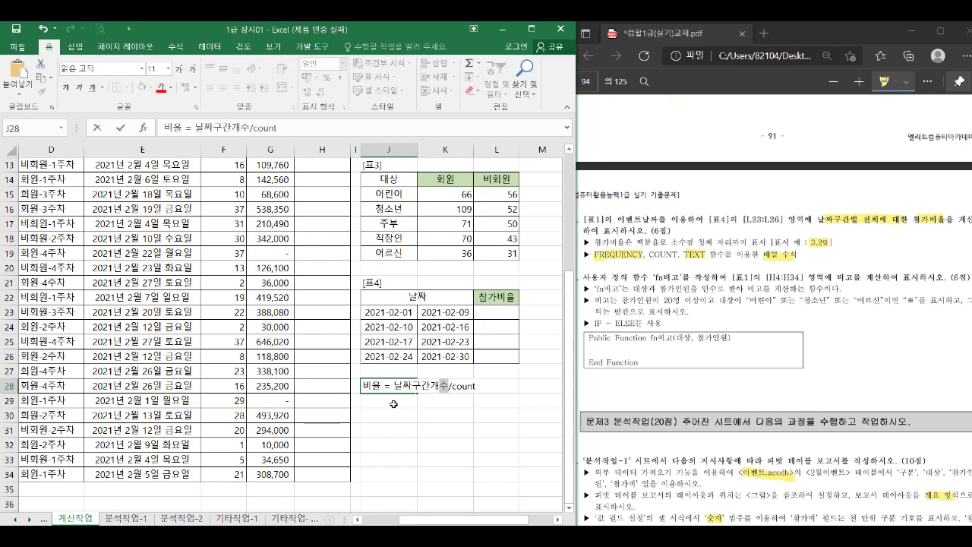
drag(393, 385, 448, 388)
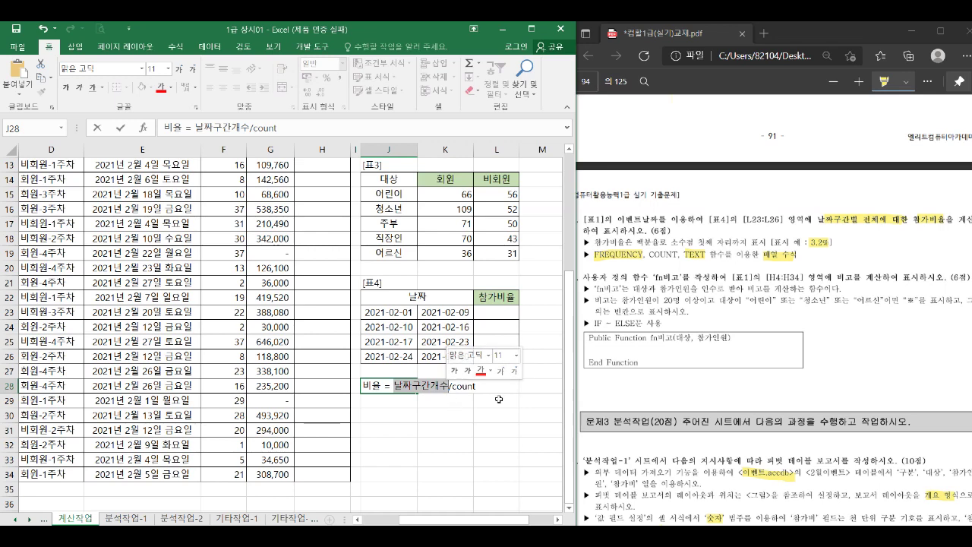
key(Escape)
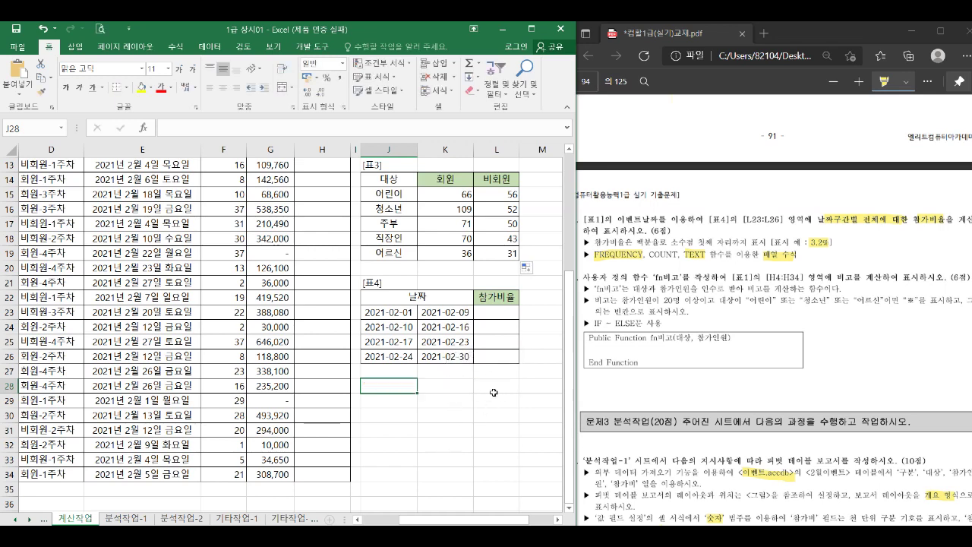
Enter the array formula =FREQUENCY(E4:E34,K23:K26) across the 참가비율 range L23:L26 of 표4
click(496, 312)
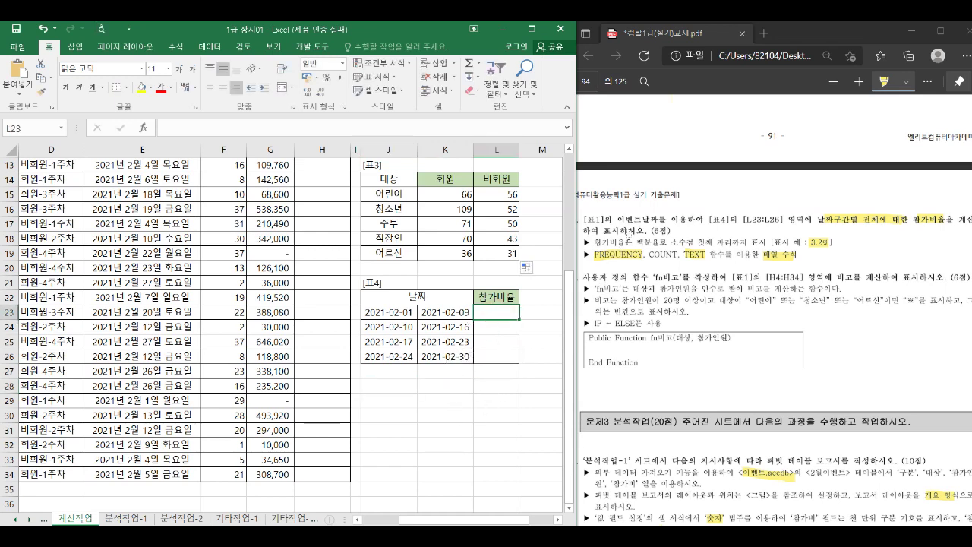
click(557, 519)
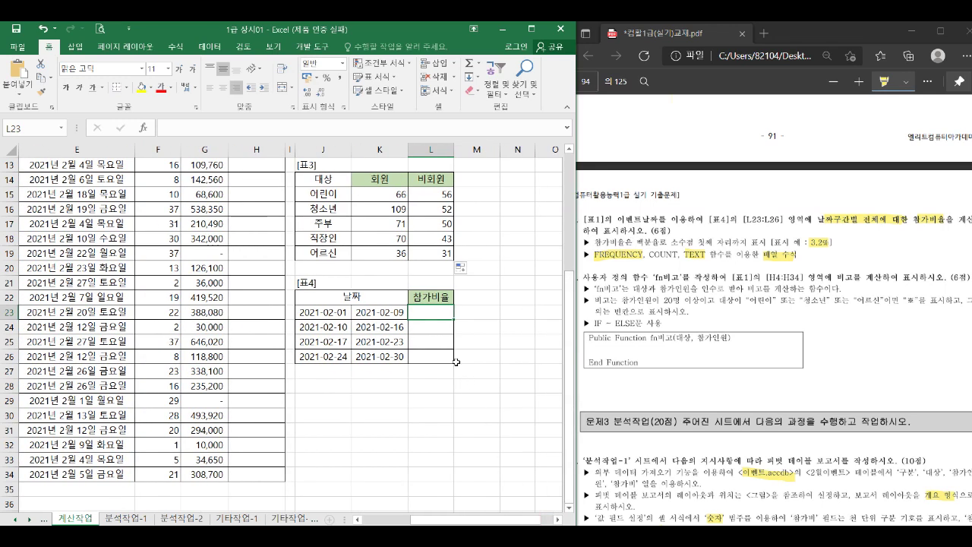
drag(431, 313, 430, 355)
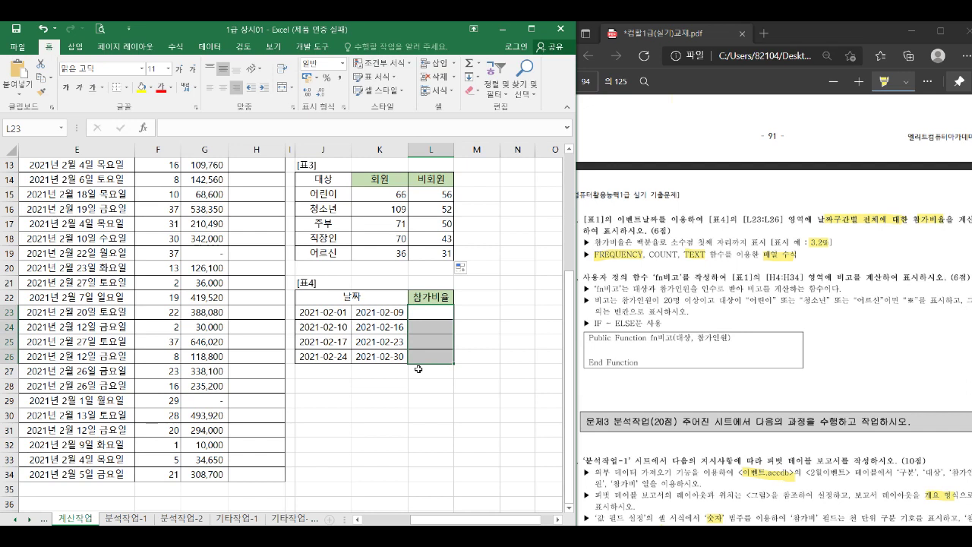
text(=)
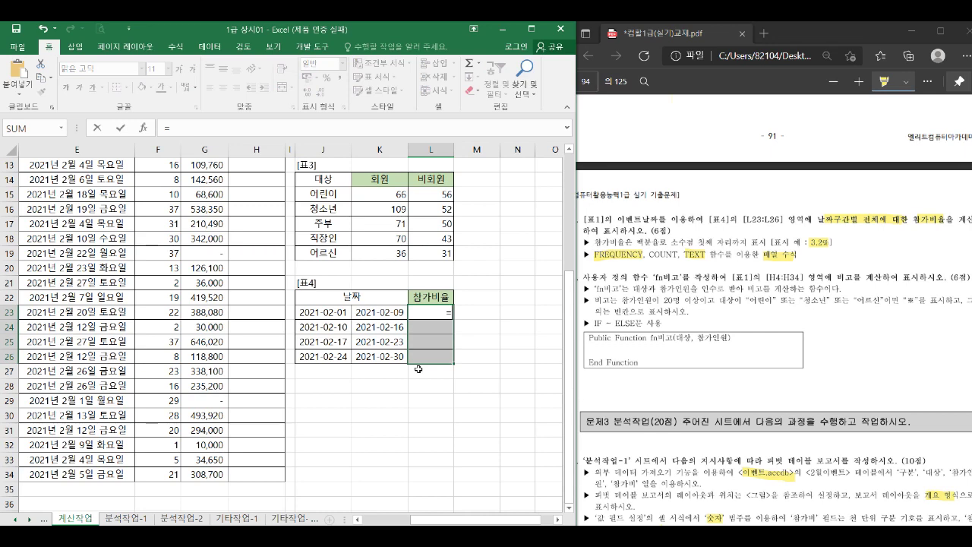
text(ㄹfr)
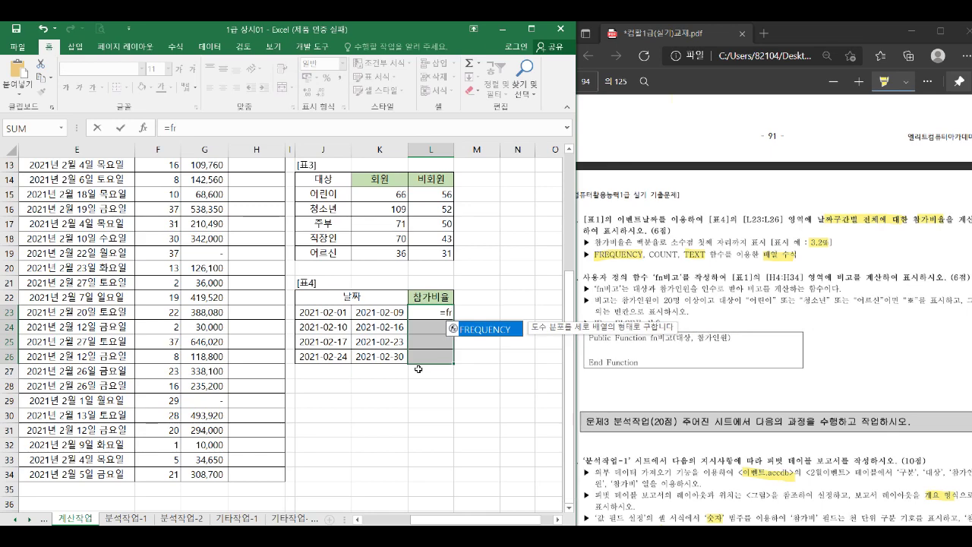
key(Tab)
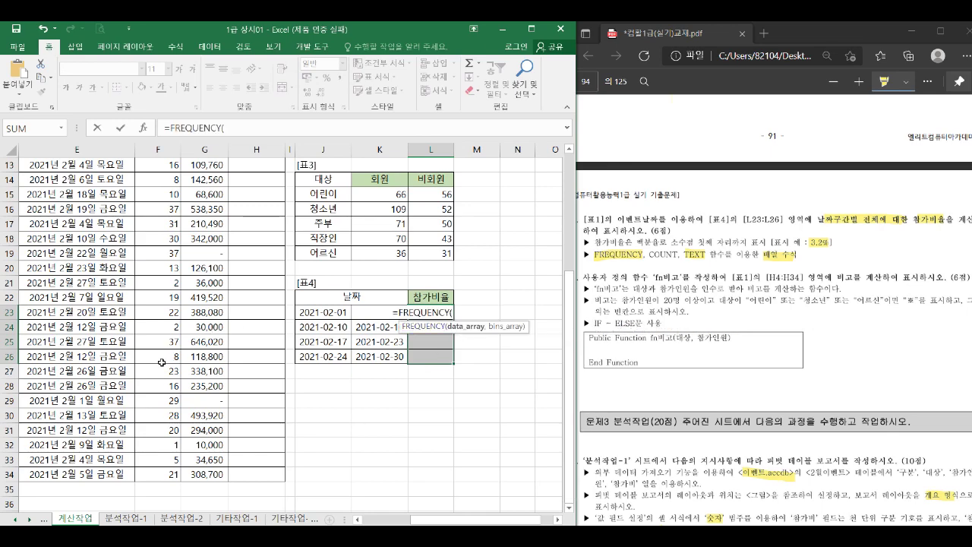
scroll(113, 423, up, 3)
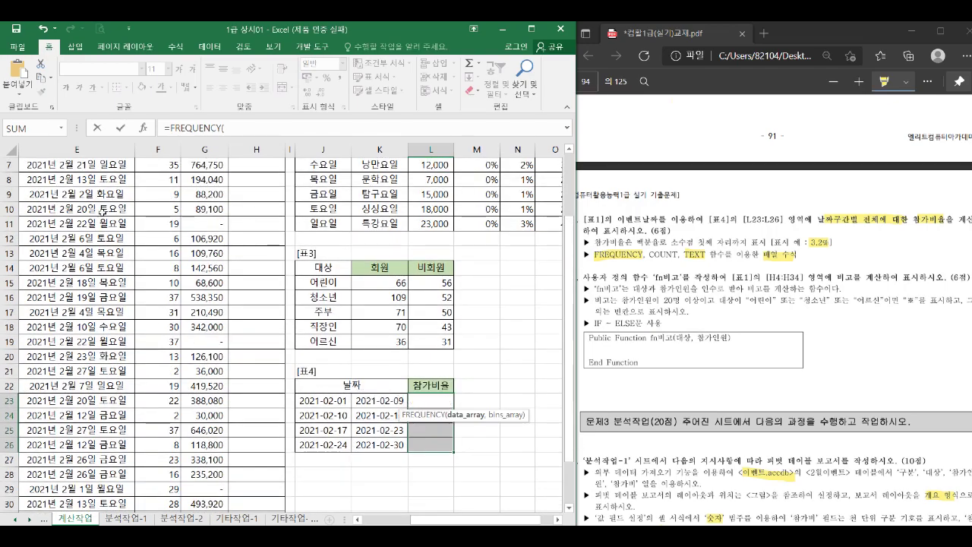
scroll(90, 194, up, 1)
drag(90, 210, 106, 457)
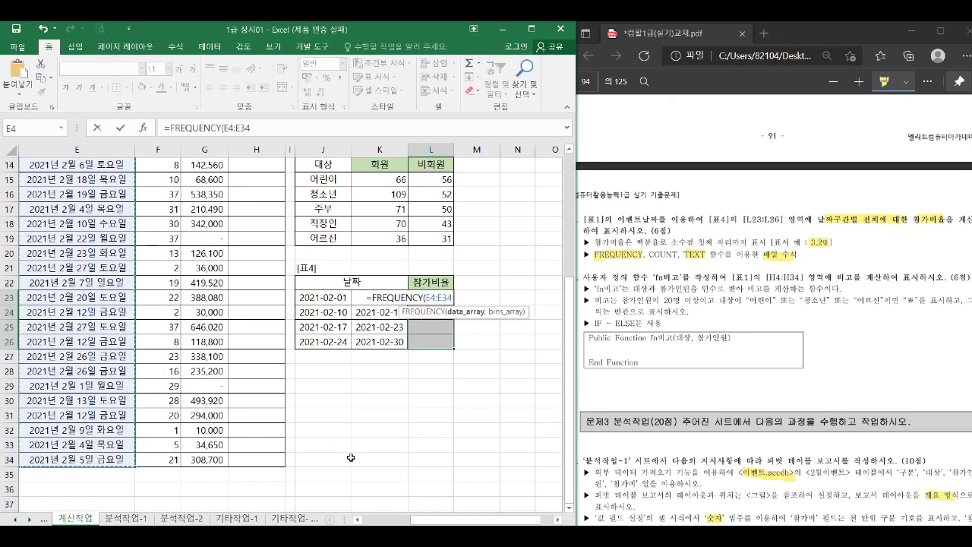
text(,)
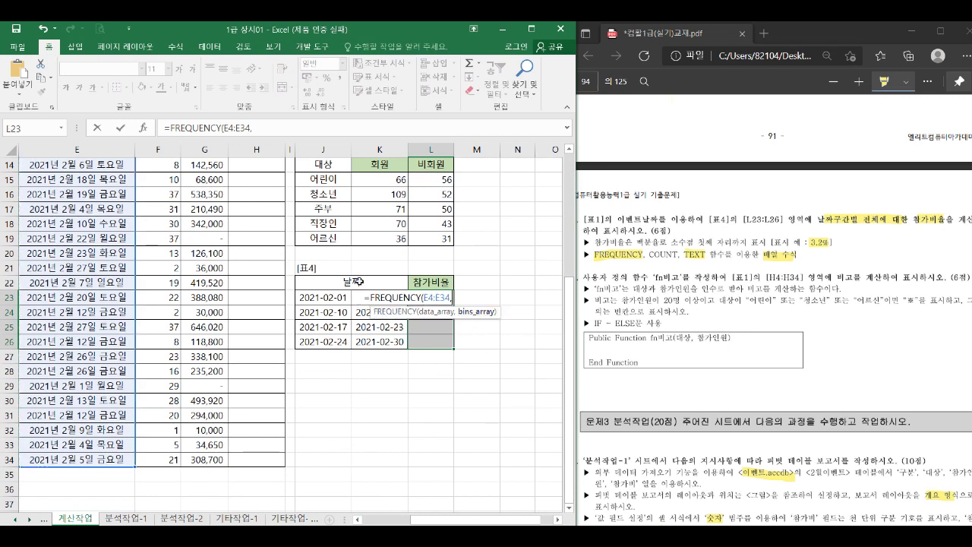
drag(380, 343, 380, 297)
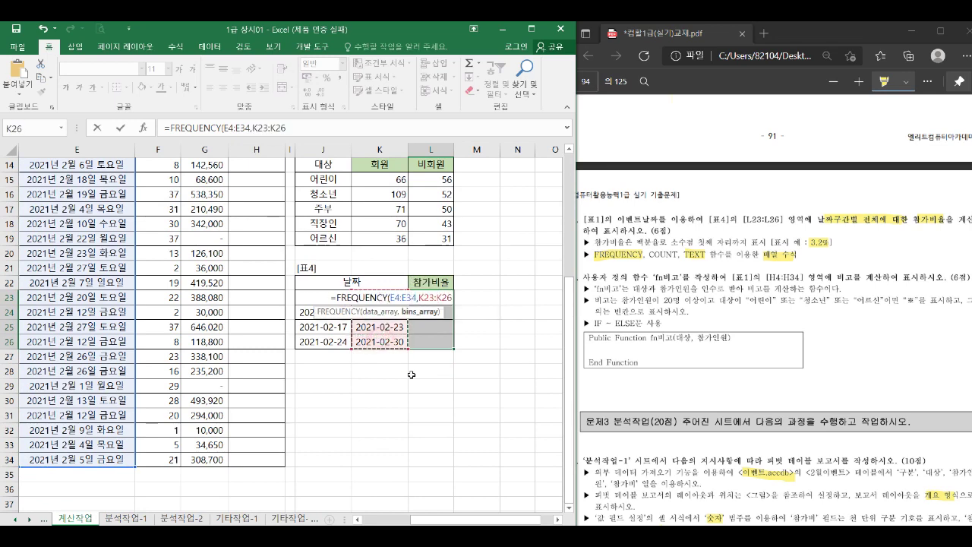
key(ctrl+shift+Return)
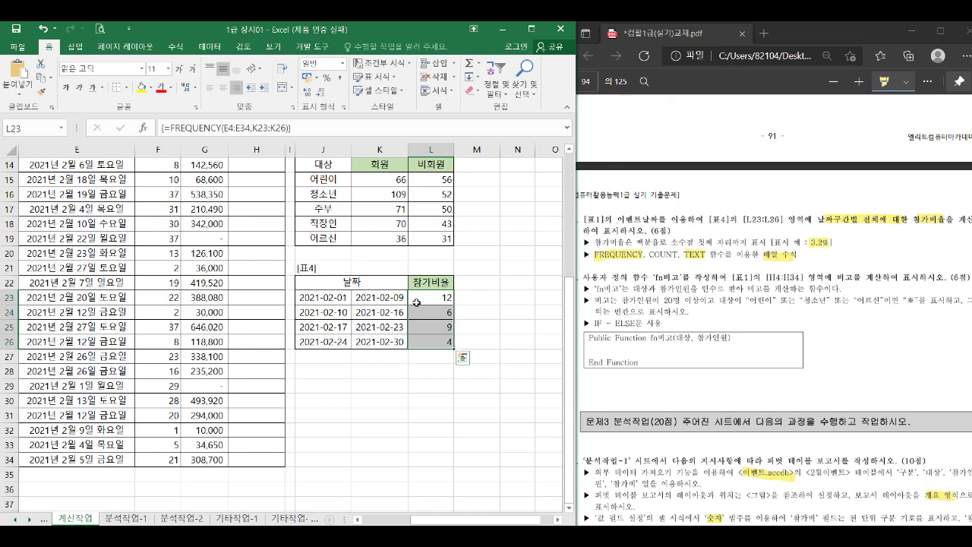
Divide the FREQUENCY result in L23:L26 by COUNT(E4:E34), keeping it an array formula
click(296, 129)
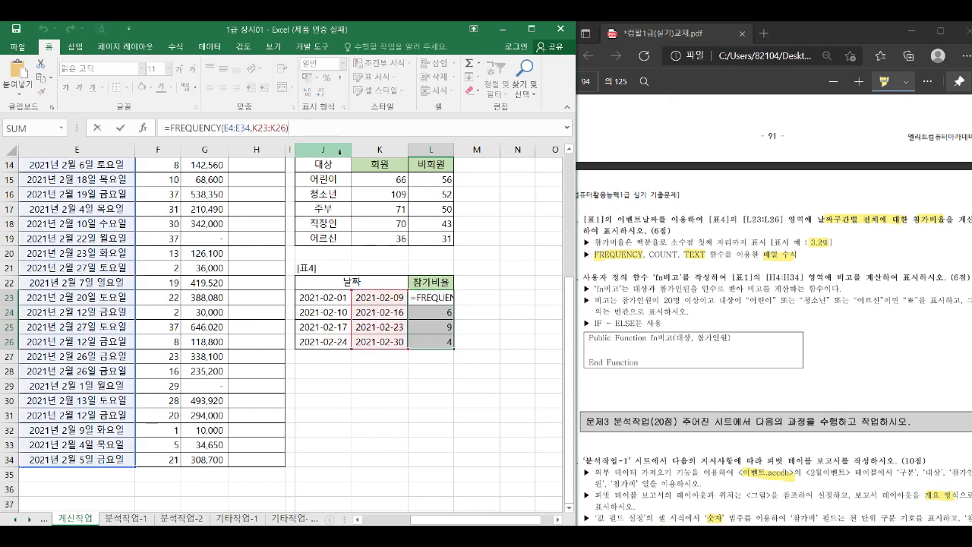
text(/COUNT()
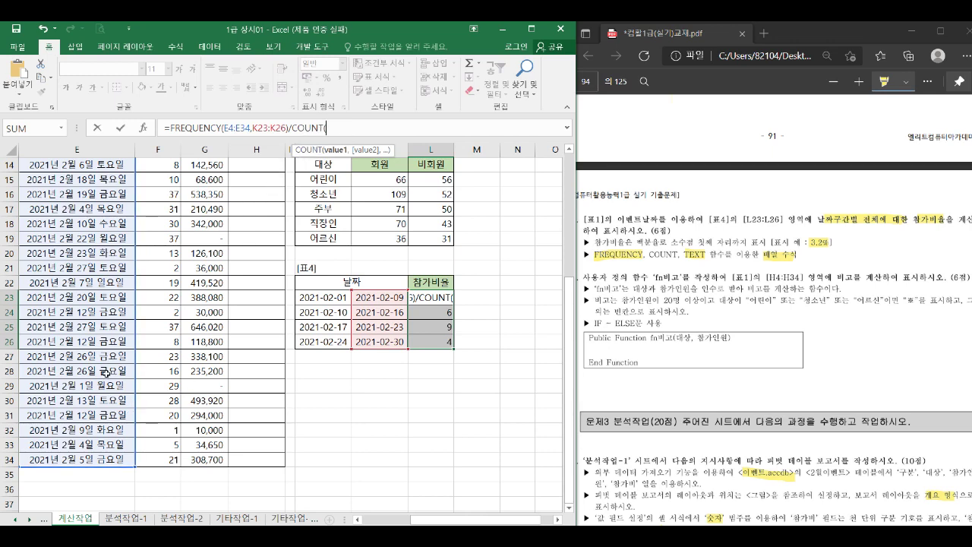
scroll(495, 345, up, 4)
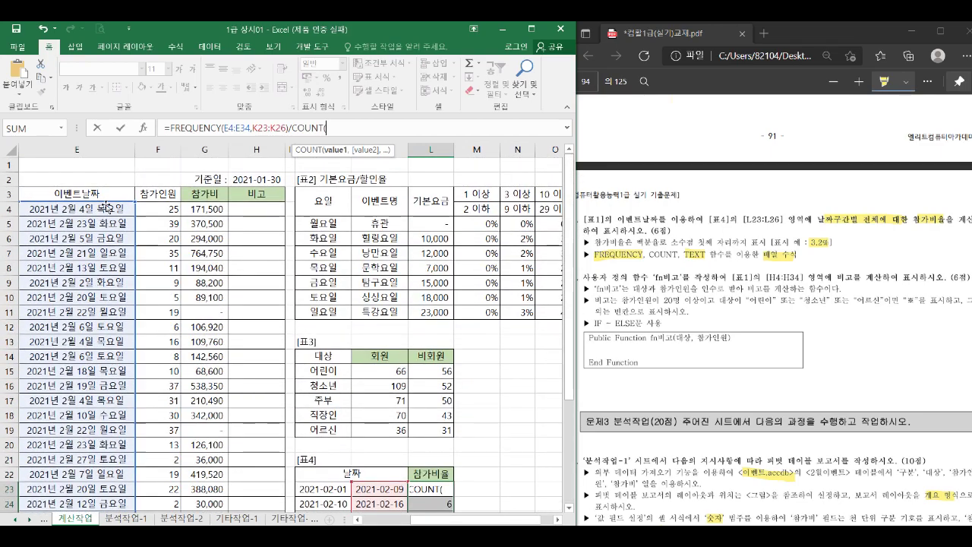
drag(101, 208, 72, 462)
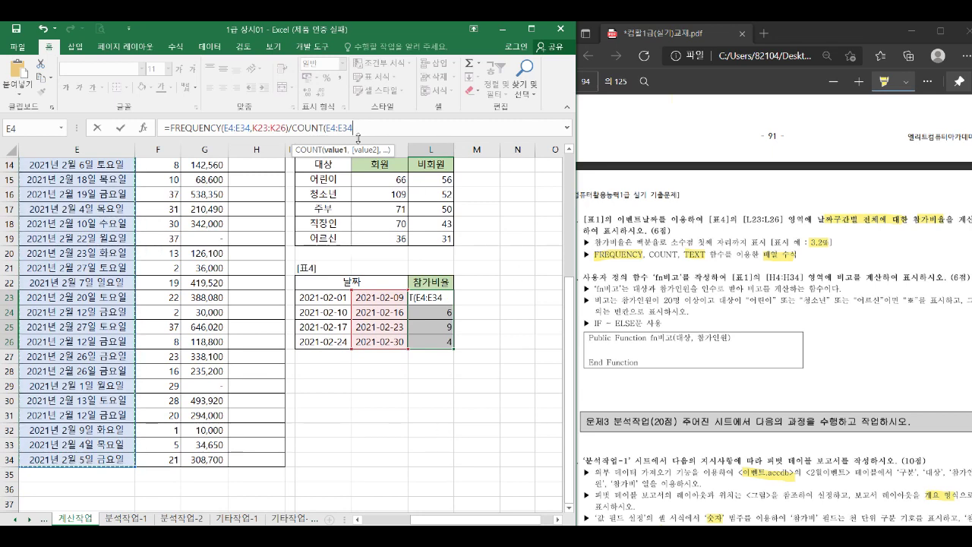
key(ctrl+shift+Return)
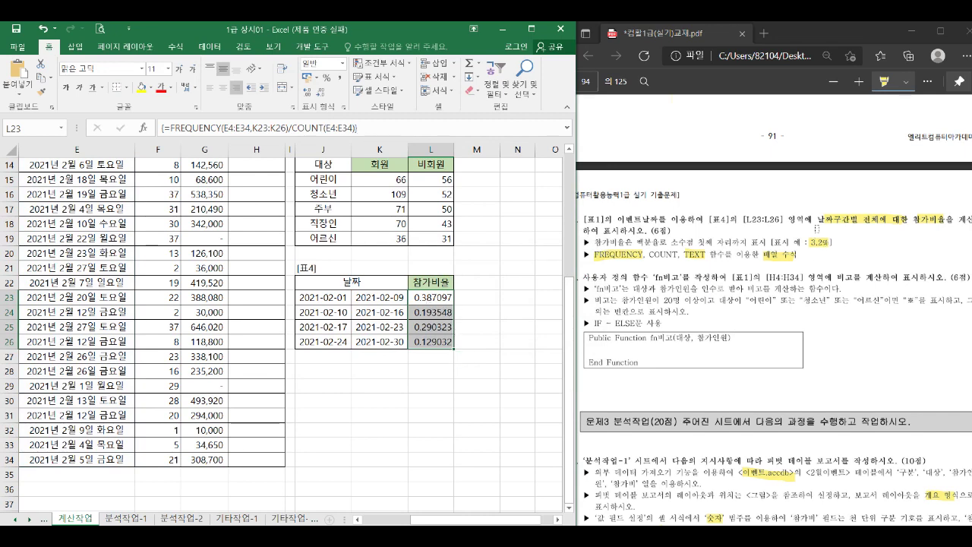
Wrap the L23:L26 array formula in TEXT with the format "0.0%", accepting the proposed closing-parenthesis correction
click(372, 130)
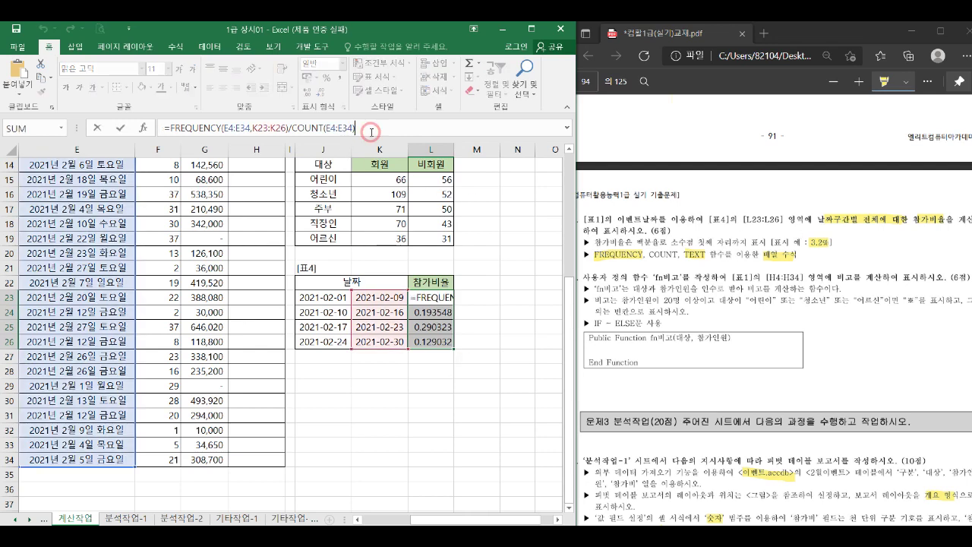
click(172, 128)
text(tex)
key(Tab)
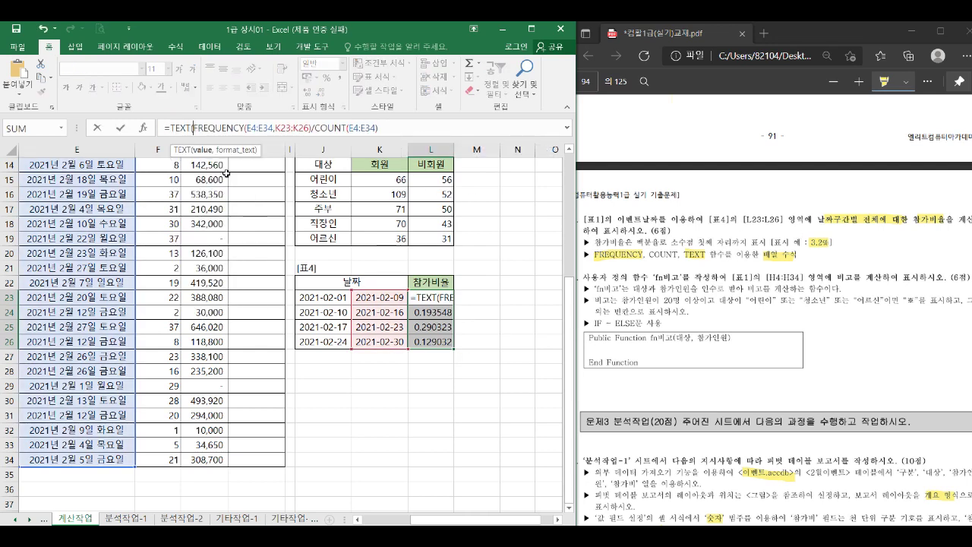
click(416, 128)
text(,"0)
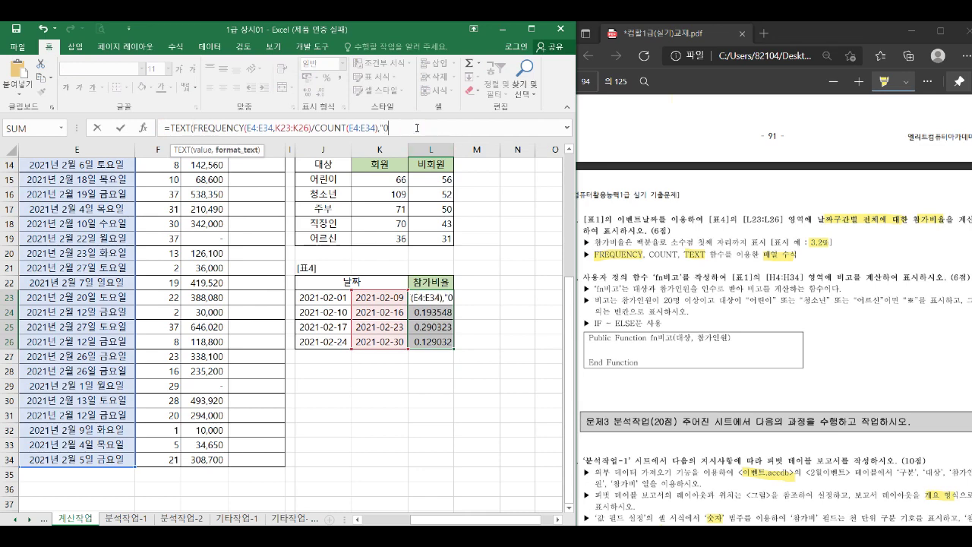
text(.0%)
text(")
key(ctrl+shift+Return)
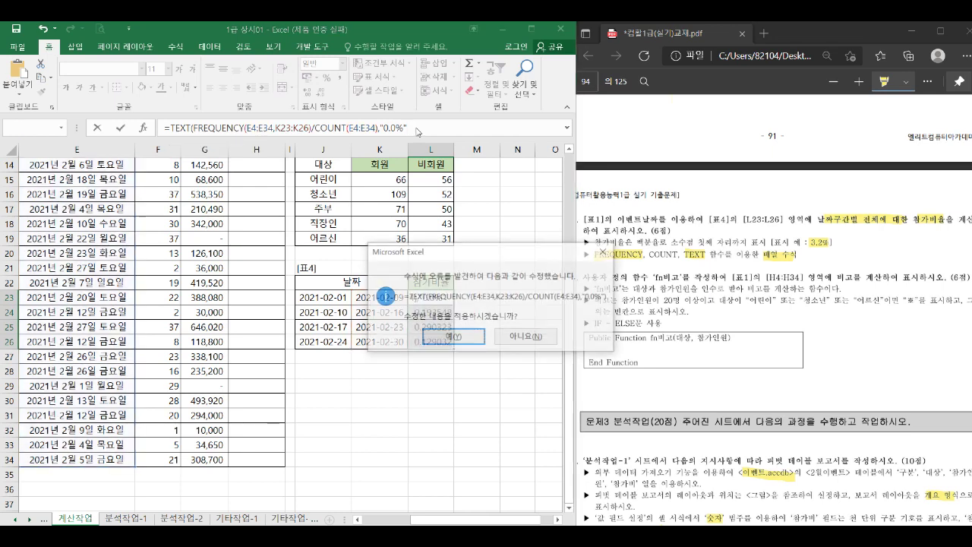
key(Return)
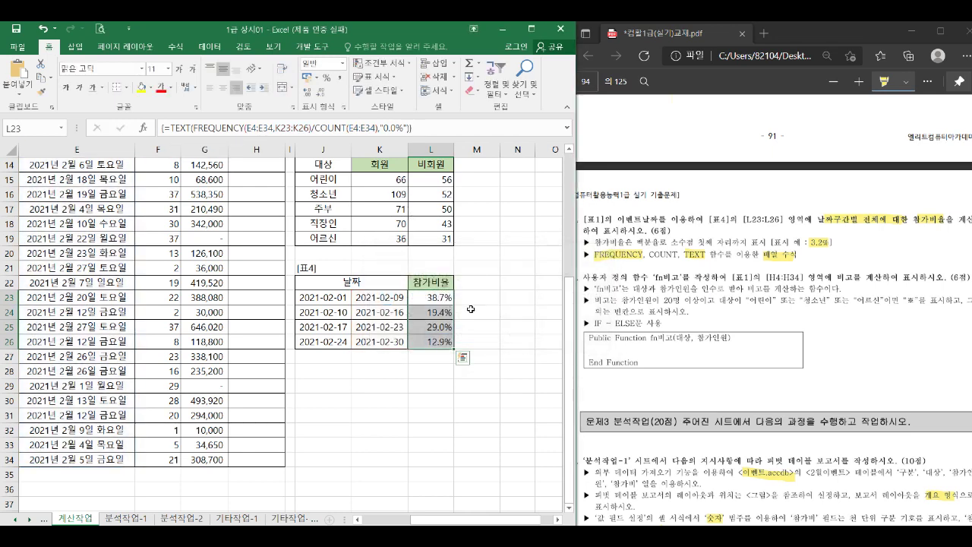
Examine the value and format_text arguments of the TEXT formula in L23:L26, and re-enter it unchanged as an array formula
drag(441, 297, 439, 336)
click(420, 127)
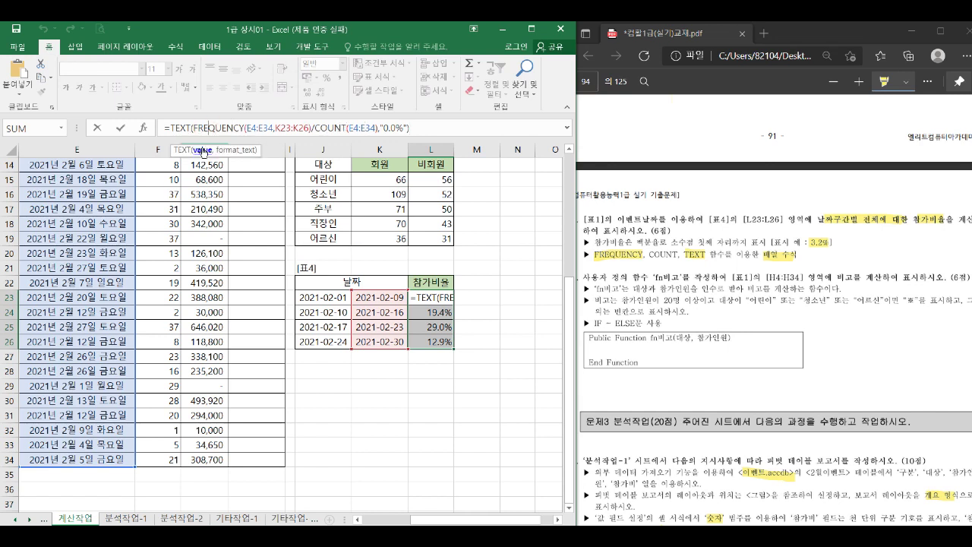
click(202, 152)
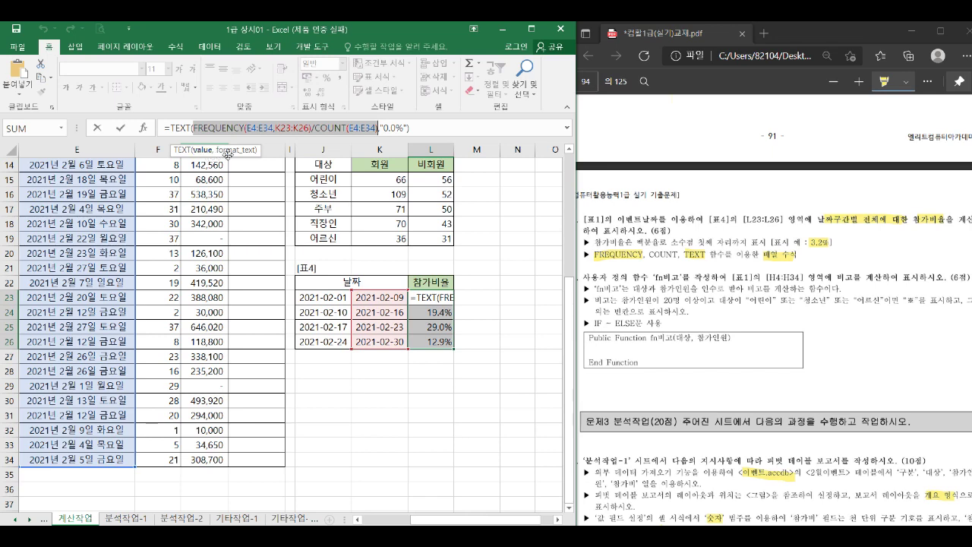
click(228, 151)
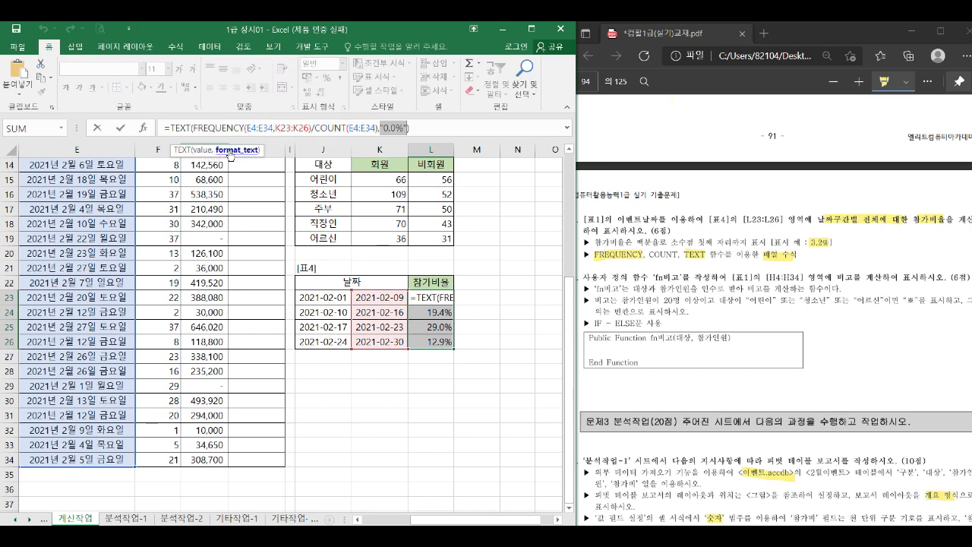
key(ctrl+shift+Return)
click(473, 359)
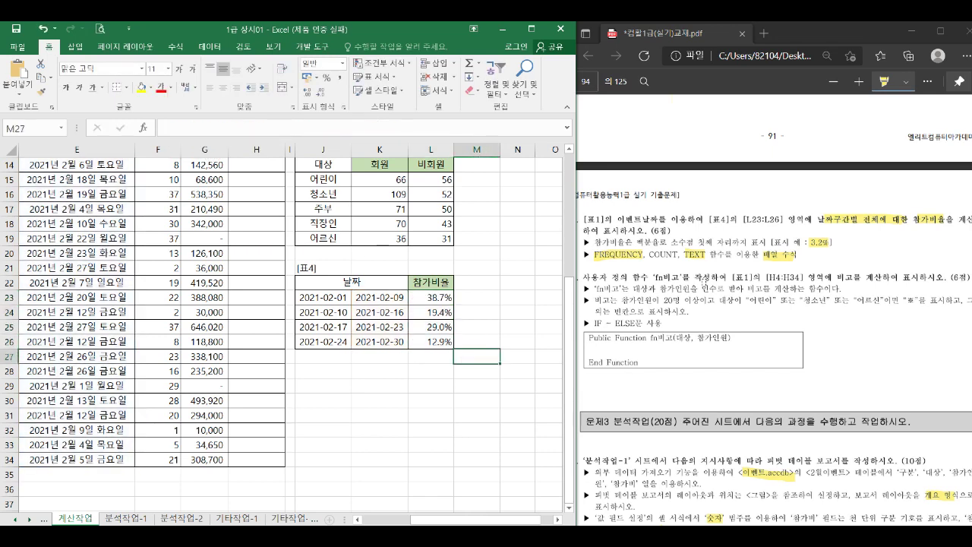
Select H4, the first 비고 cell of 표1, and insert a new module in the Visual Basic editor, keeping the PDF task visible
click(363, 415)
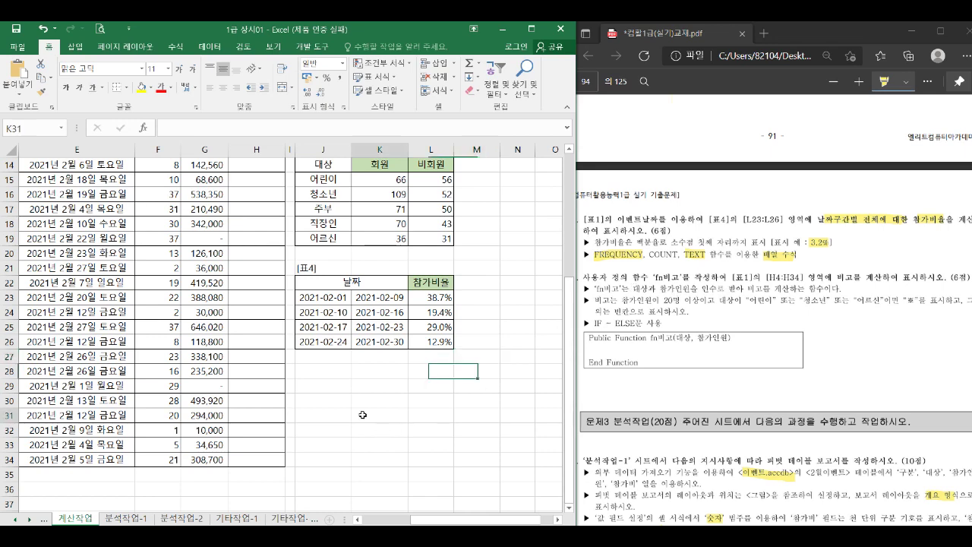
scroll(363, 414, up, 5)
click(258, 208)
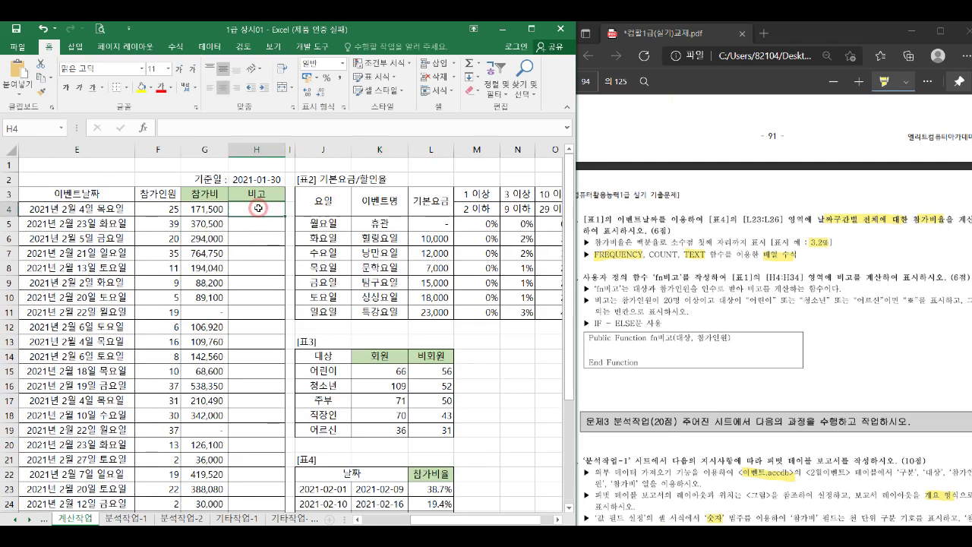
click(311, 46)
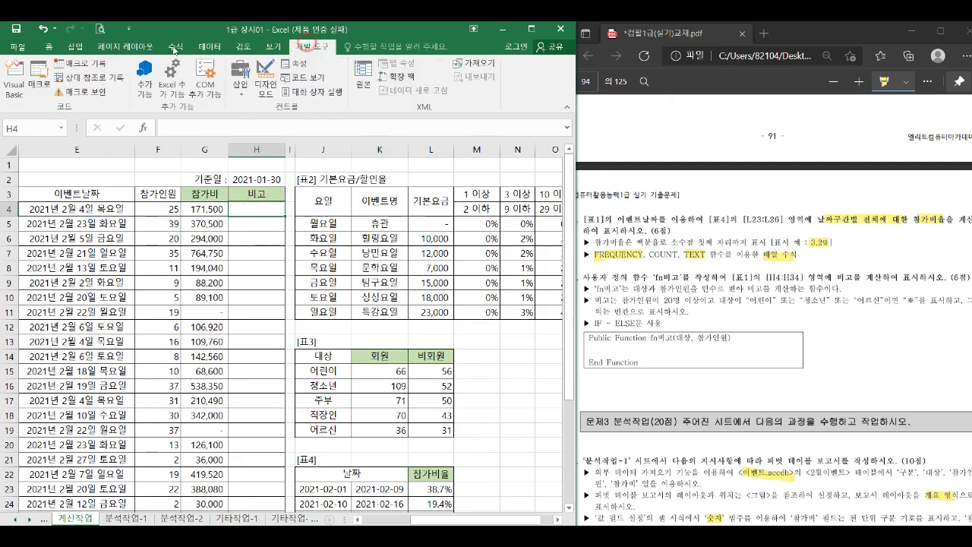
click(3, 74)
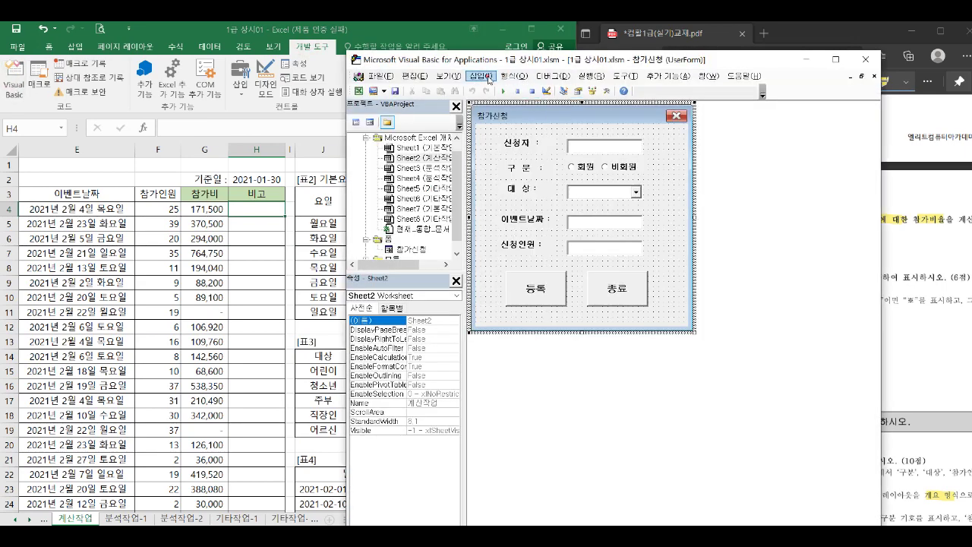
click(481, 76)
click(497, 115)
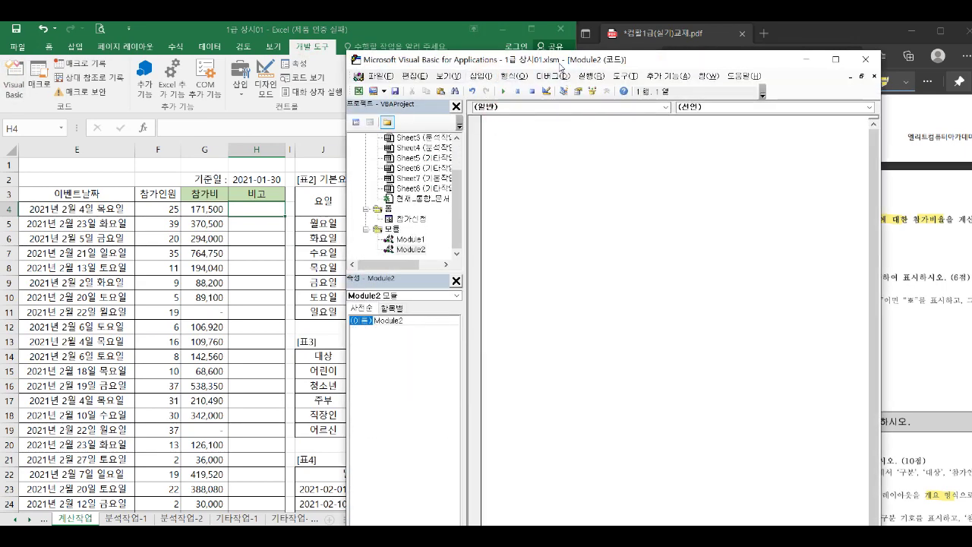
drag(561, 66, 276, 52)
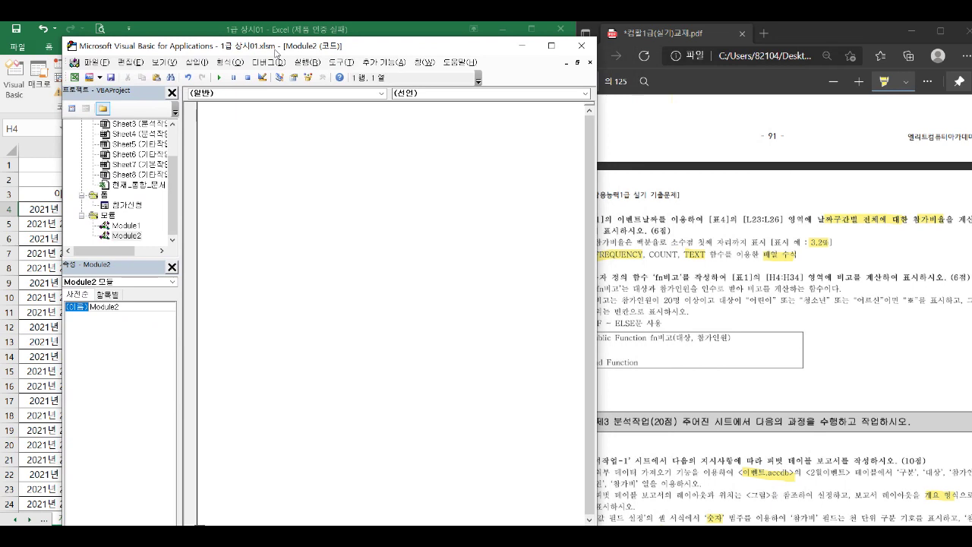
Declare Public Function fn비고(대상, 참가인원) in Module2 with an empty line for its body
text(public function fn비)
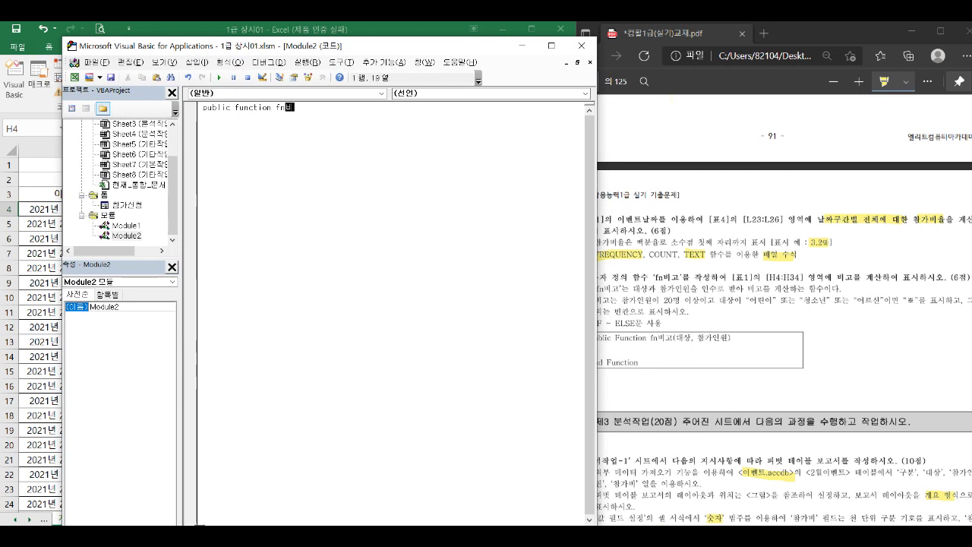
text(교(대상,참ㄱ가인원))
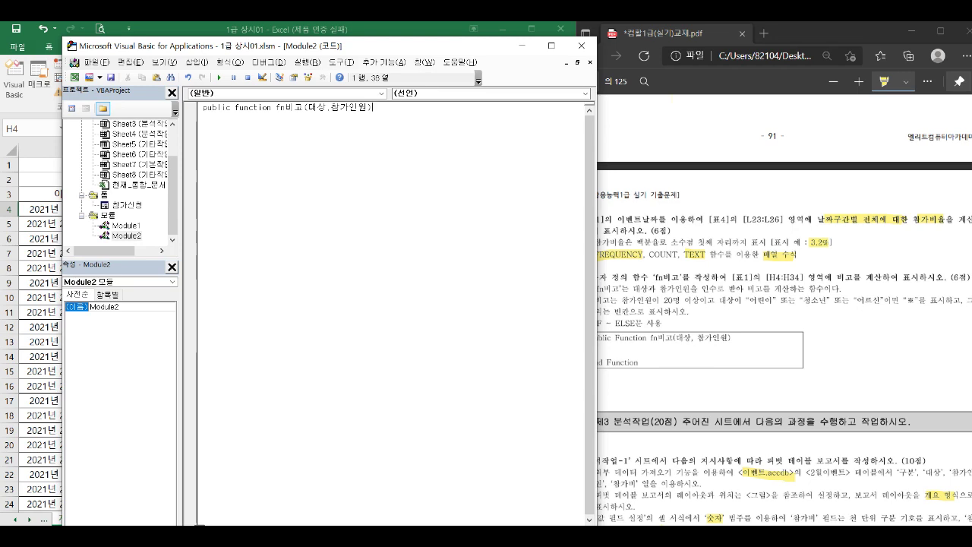
key(Return)
key(Return)
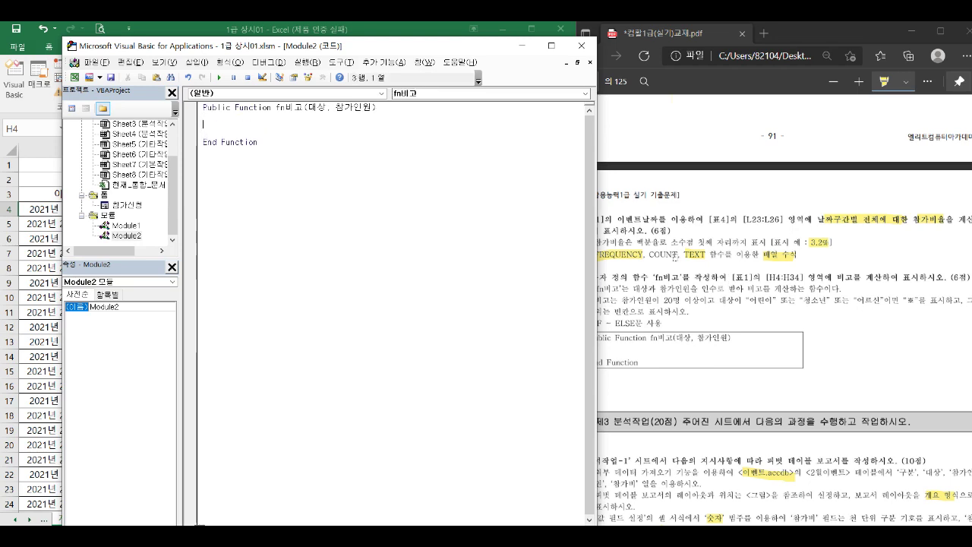
Highlight task 5's key conditions in the PDF: 참가인원이 20명 이상, both 또는 words, the "※" mark and 빈칸
click(674, 258)
scroll(693, 328, down, 2)
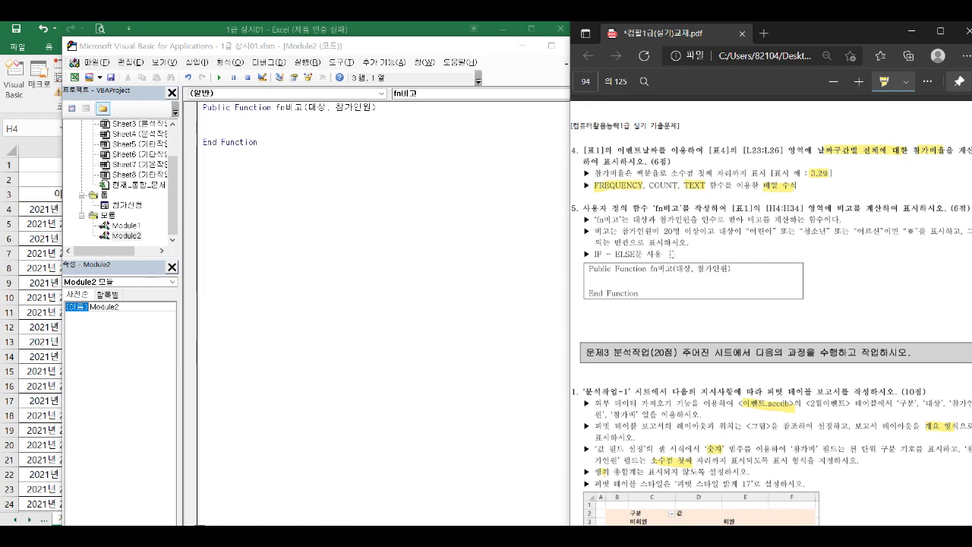
drag(623, 231, 711, 232)
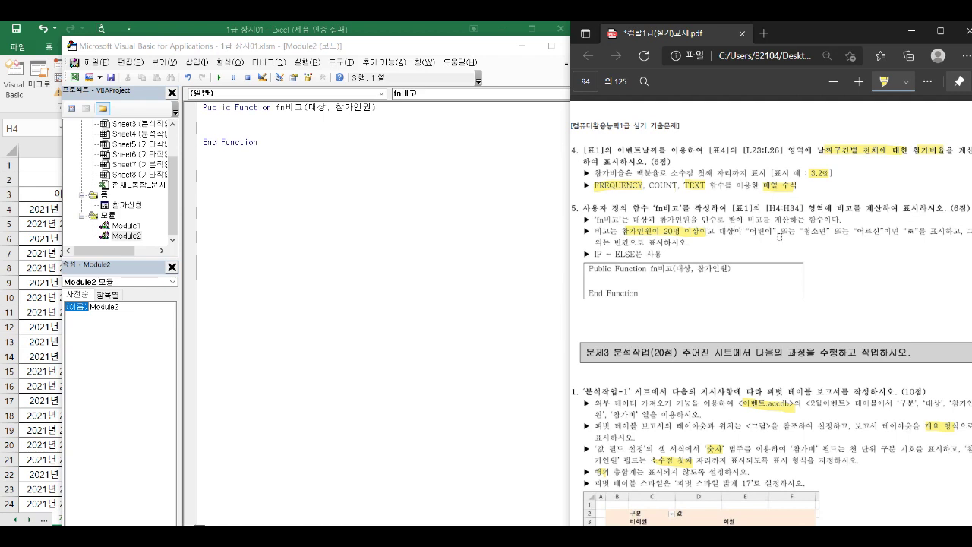
drag(776, 235, 842, 234)
drag(902, 231, 916, 231)
drag(613, 242, 630, 242)
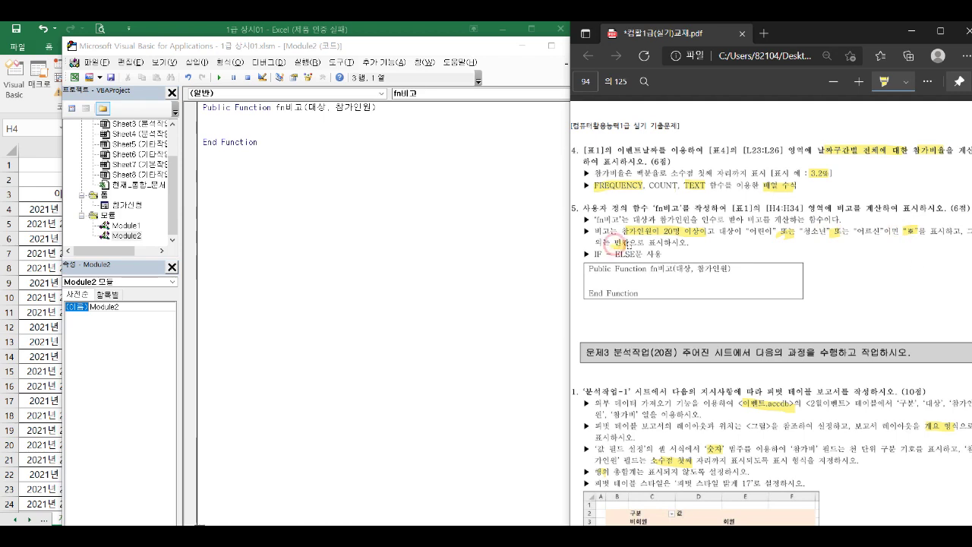
Write the line If 참가인원 >= 20 And 대상 = "어린이" Or 대상 = "청소년" Or 대상 = "어르신" Then in fn비고
click(218, 128)
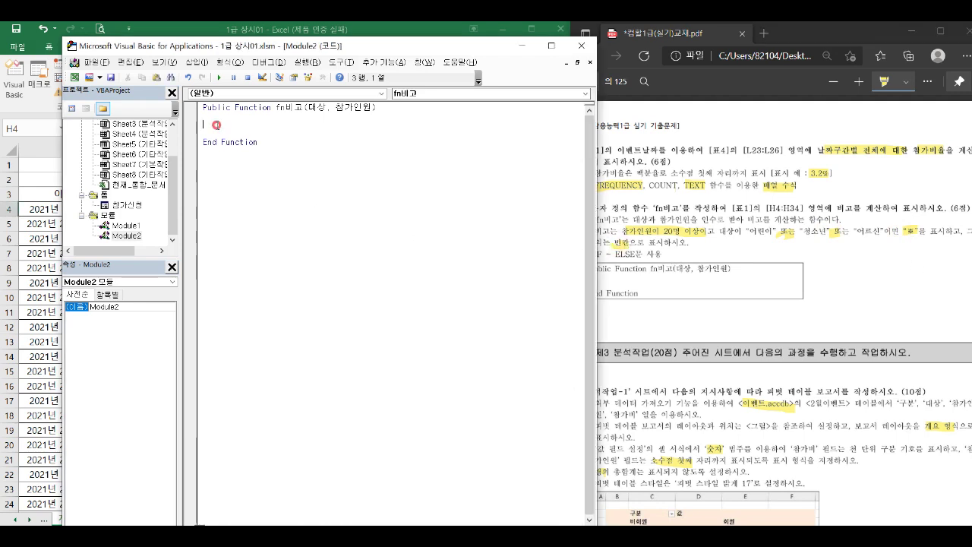
text(if 참가인원)
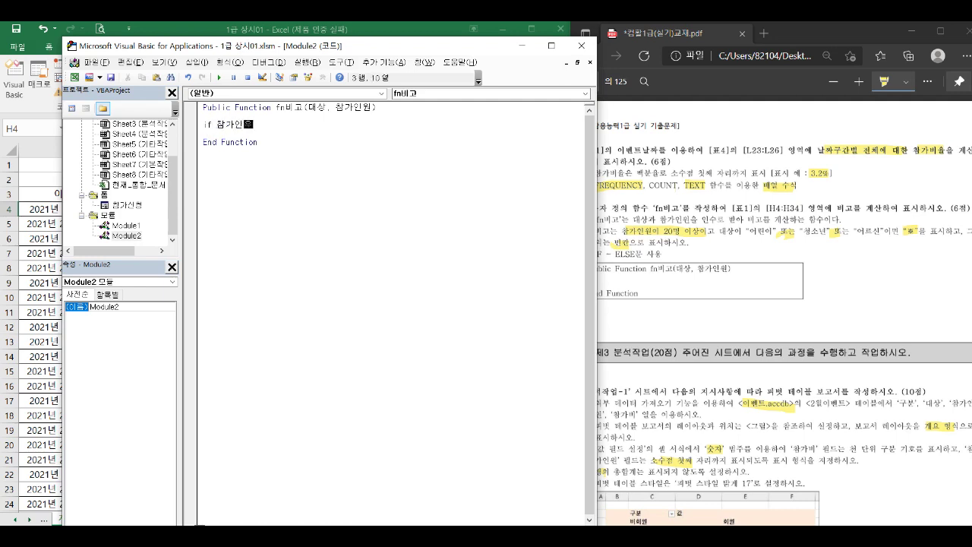
text(>=20)
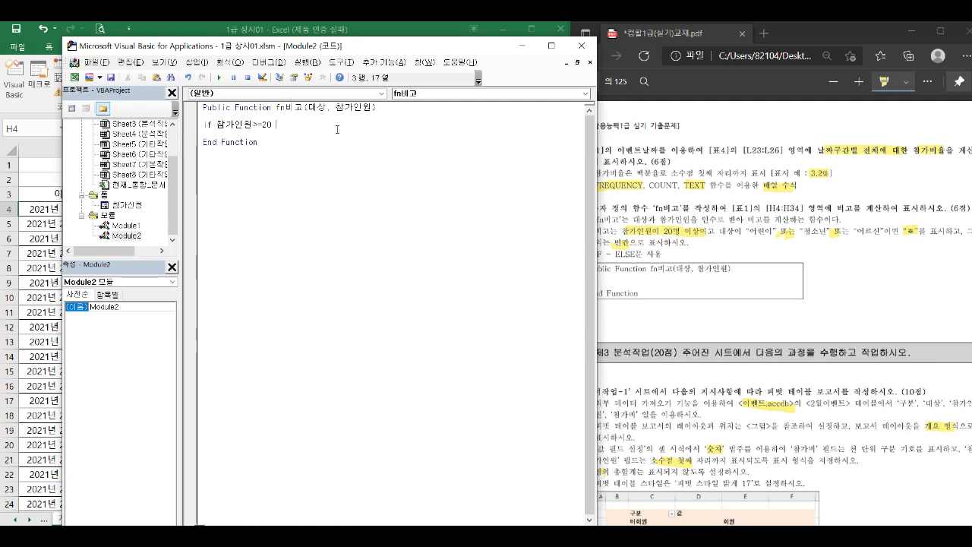
text(and 대상=)
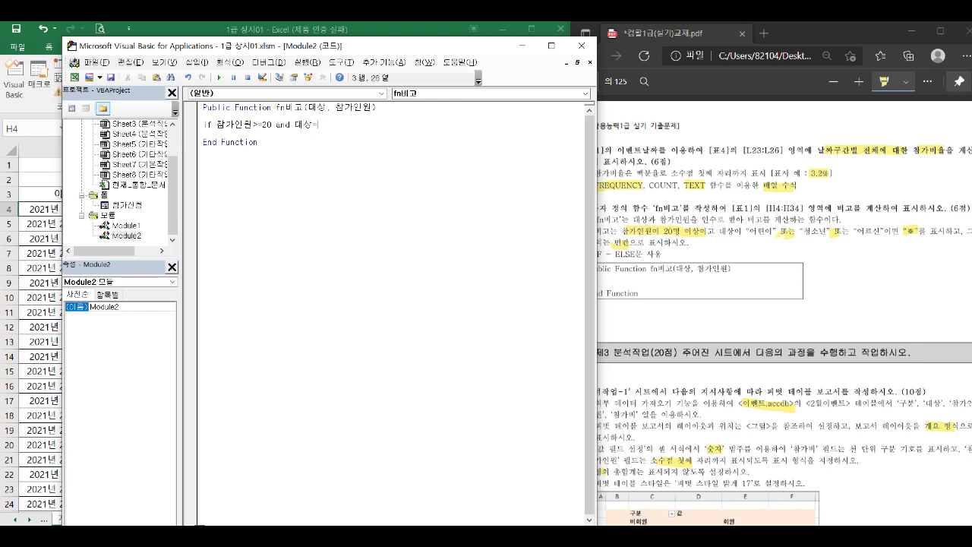
text("어린이" or 대상="청소년)
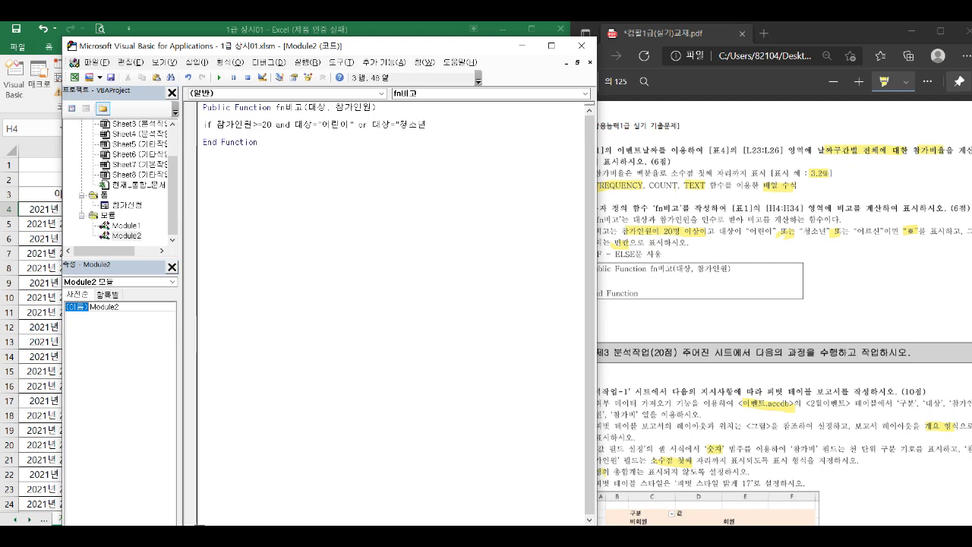
text(" or 대상="djfmtl)
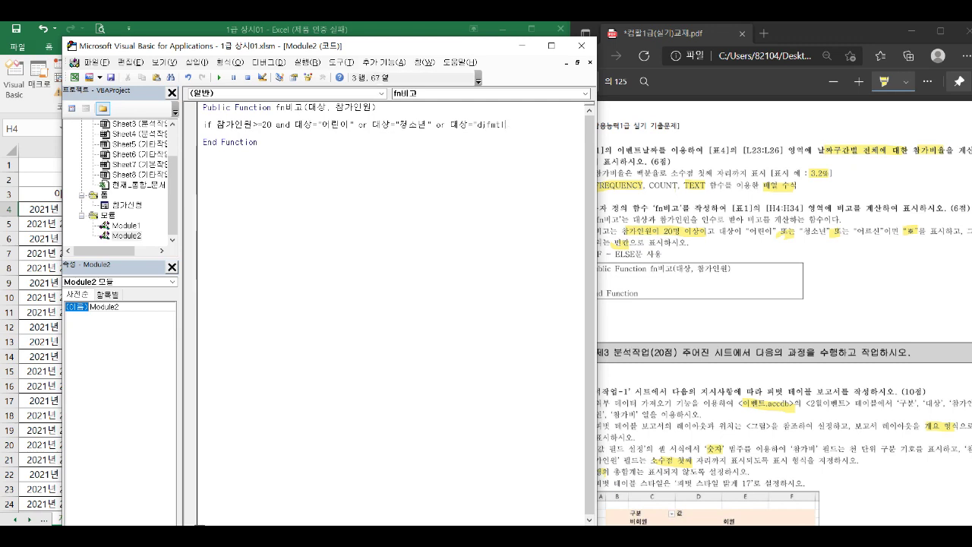
key(BackSpace)
key(BackSpace)
key(BackSpace)
key(BackSpace)
key(BackSpace)
key(BackSpace)
text(어르신" then)
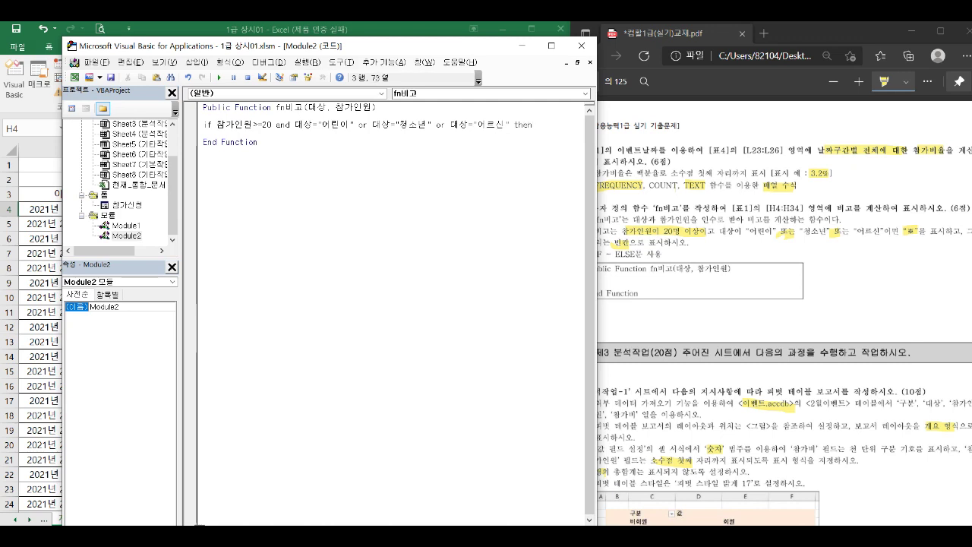
key(Return)
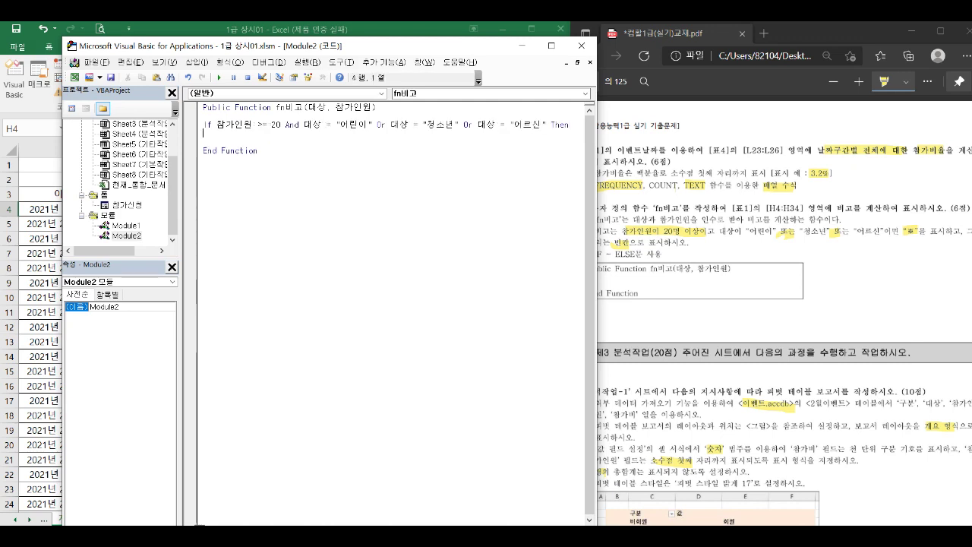
Enclose the three Or comparisons of 대상 in parentheses, keeping the 참가인원 >= 20 And condition outside them
click(306, 126)
text(()
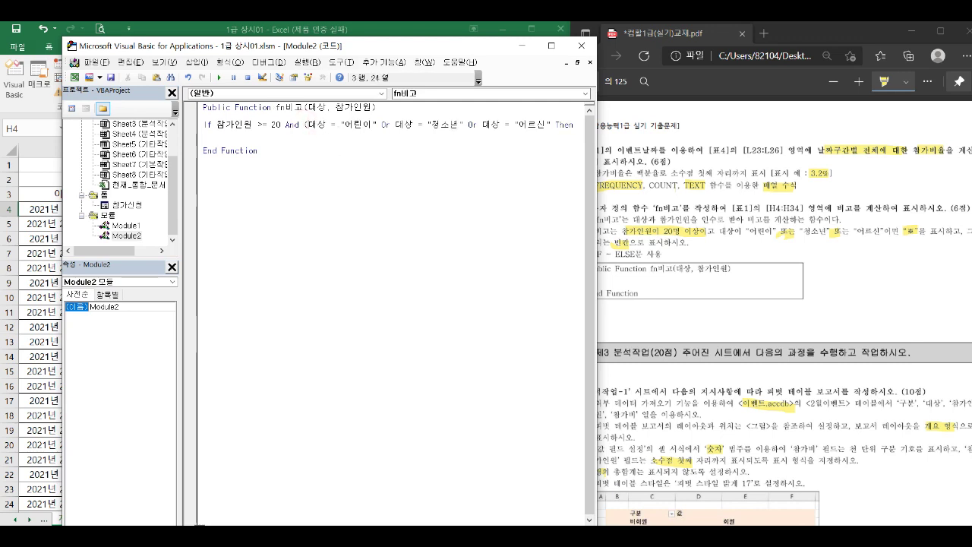
click(550, 125)
text())
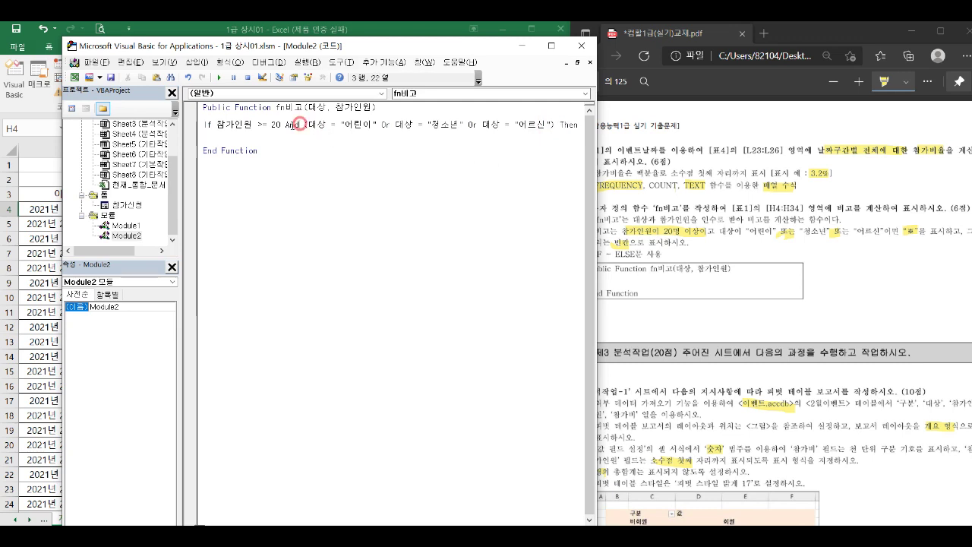
drag(226, 124, 371, 124)
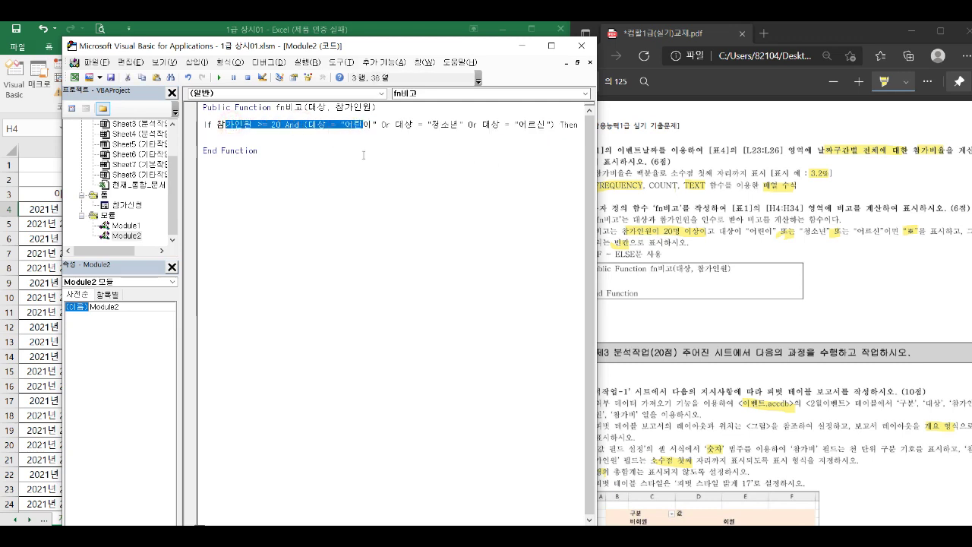
click(328, 131)
click(305, 125)
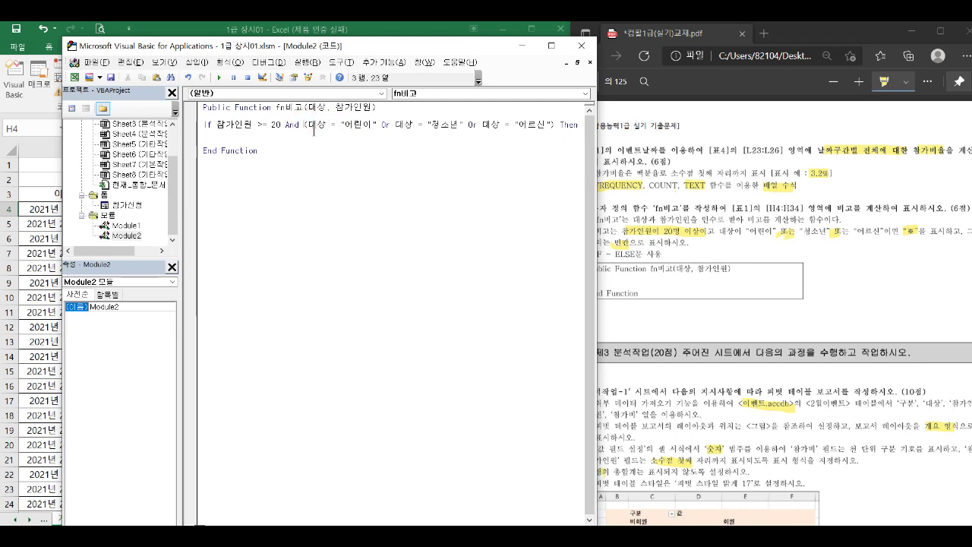
Add fn비고 = "※" as the result under the If line, inserting ※ through Hanja symbol conversion of ㅁ
click(216, 134)
text(fno)
text(비고)
text(="ㅁ)
key(Hangul_Hanja)
click(243, 245)
text("※)
key(Return)
Complete the function body with an Else branch that sets fn비고 = "" and a closing End If
text(els)
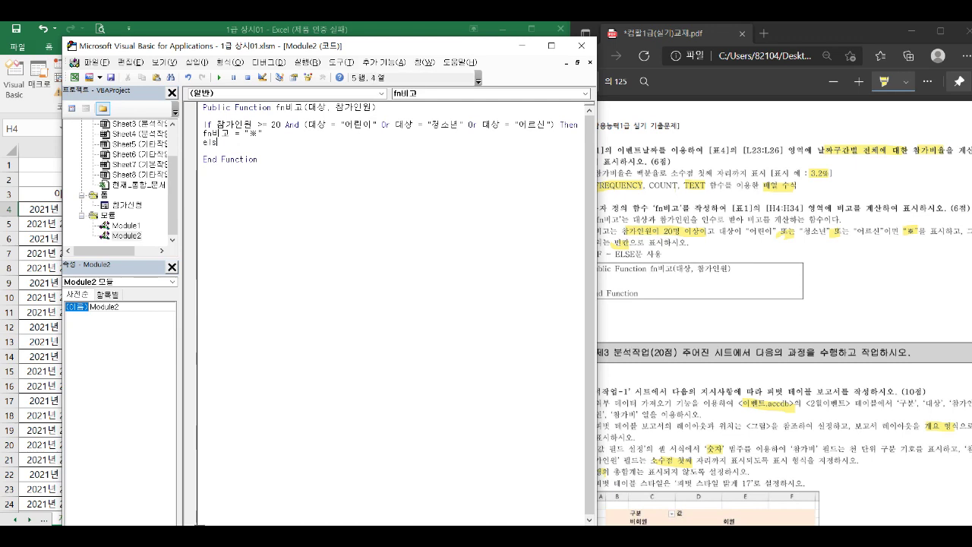
key(Return)
text(e)
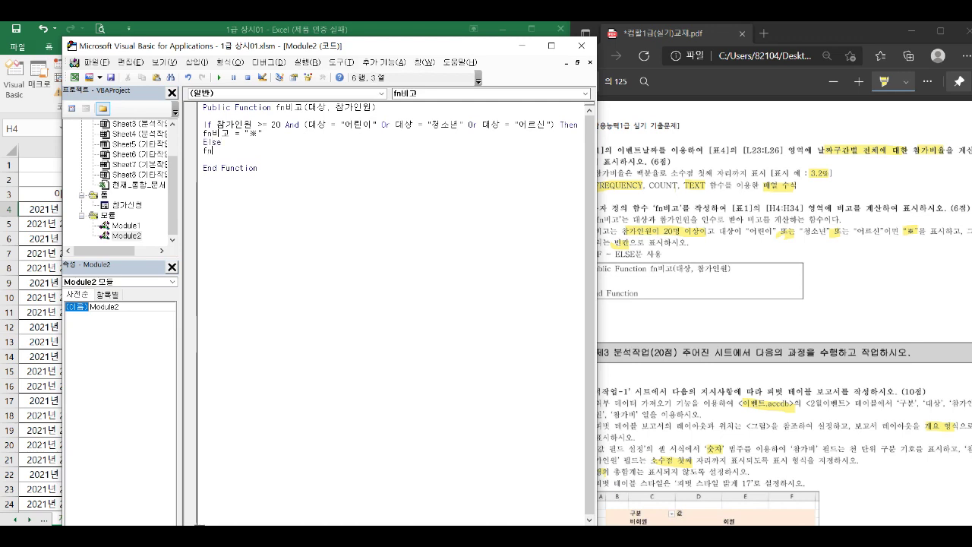
text(비고="")
key(Return)
text(en)
text(ndif)
key(Down)
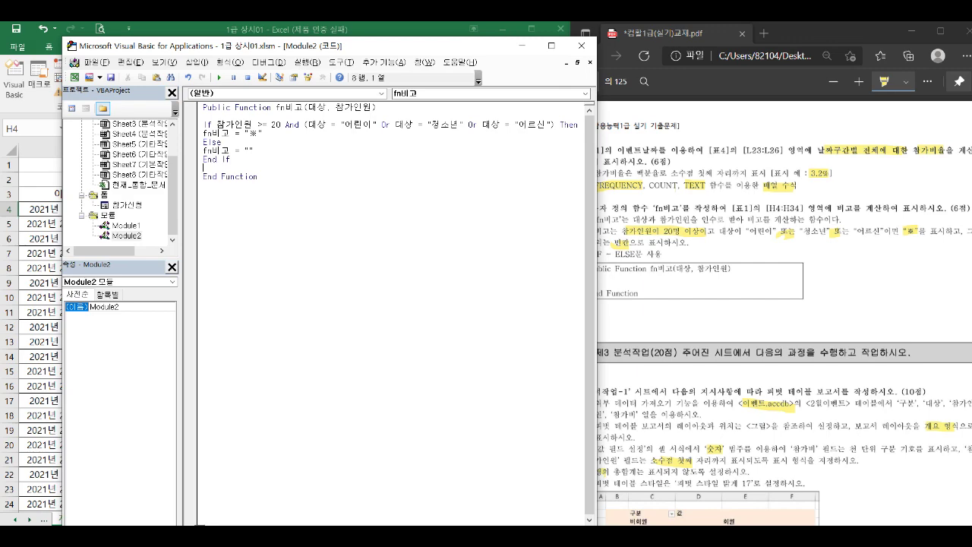
Enter =fn비고(B4,F4) in H4, highlighting its 대상, 참가인원 arguments in the PDF, and copy the formula down the 비고 column
key(alt+F11)
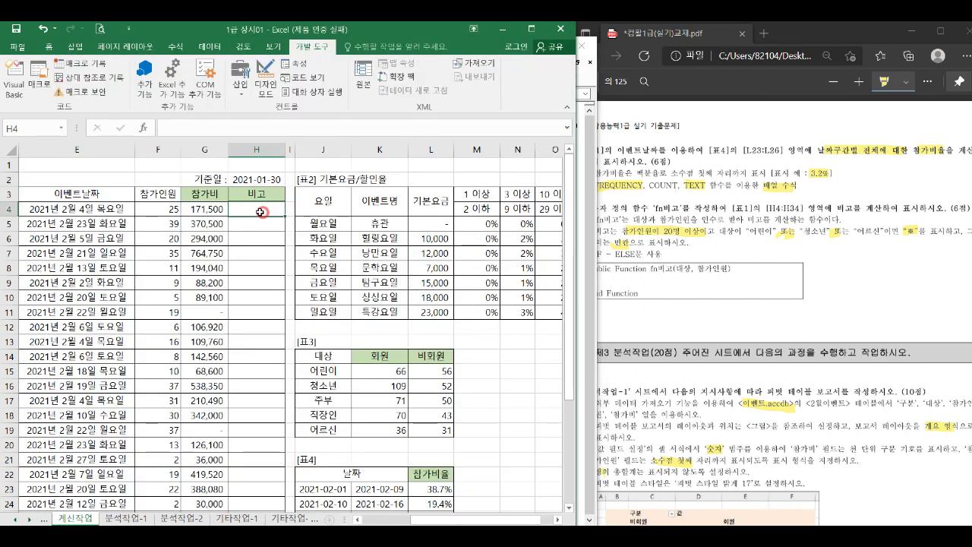
text(=fn)
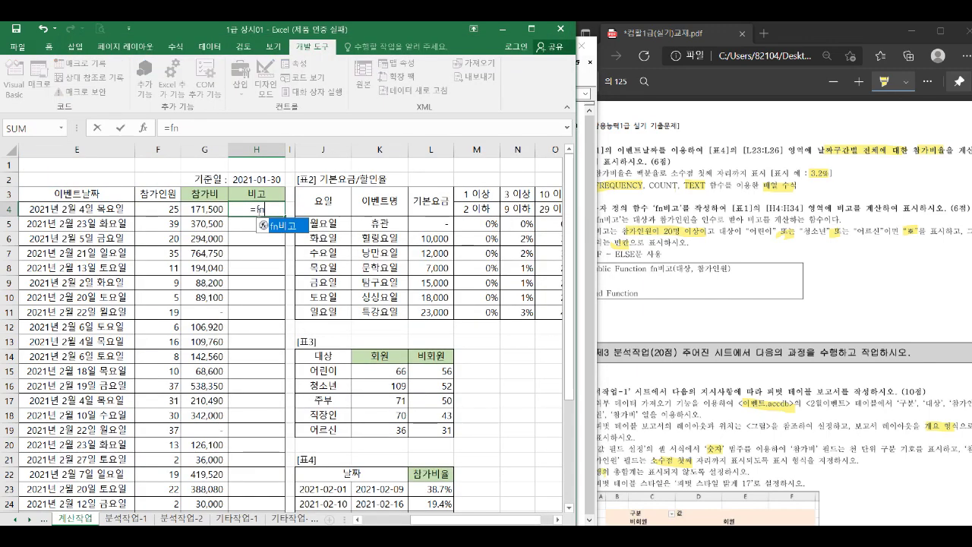
key(Tab)
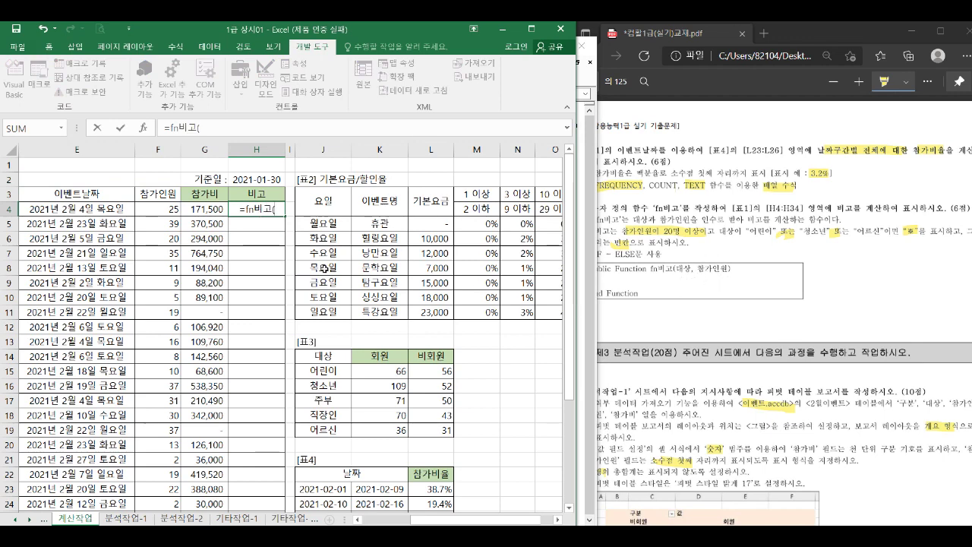
drag(519, 522, 472, 522)
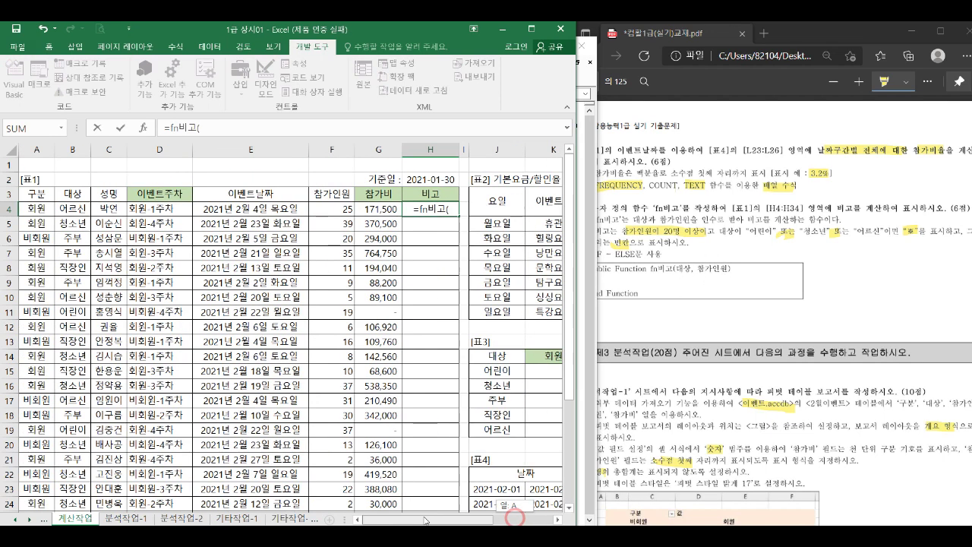
click(38, 211)
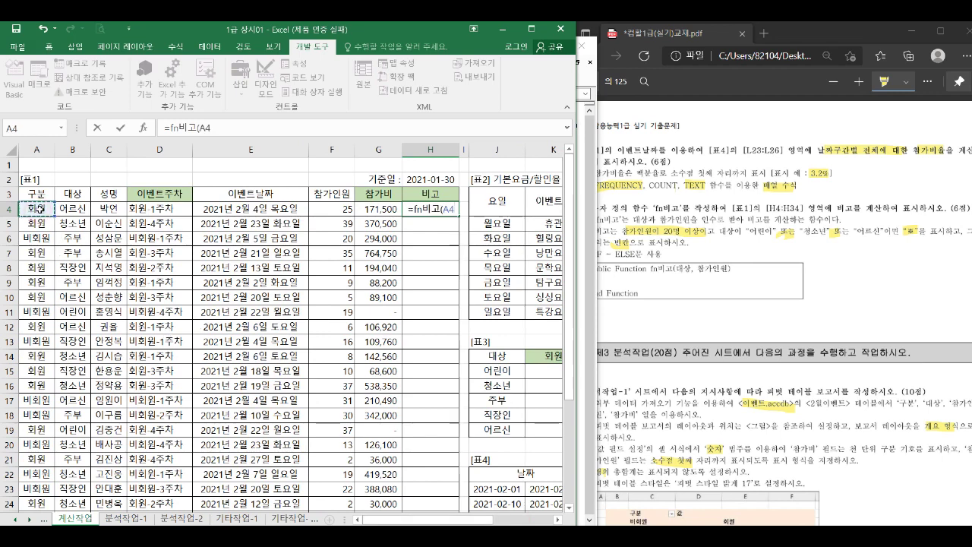
click(68, 208)
text(,)
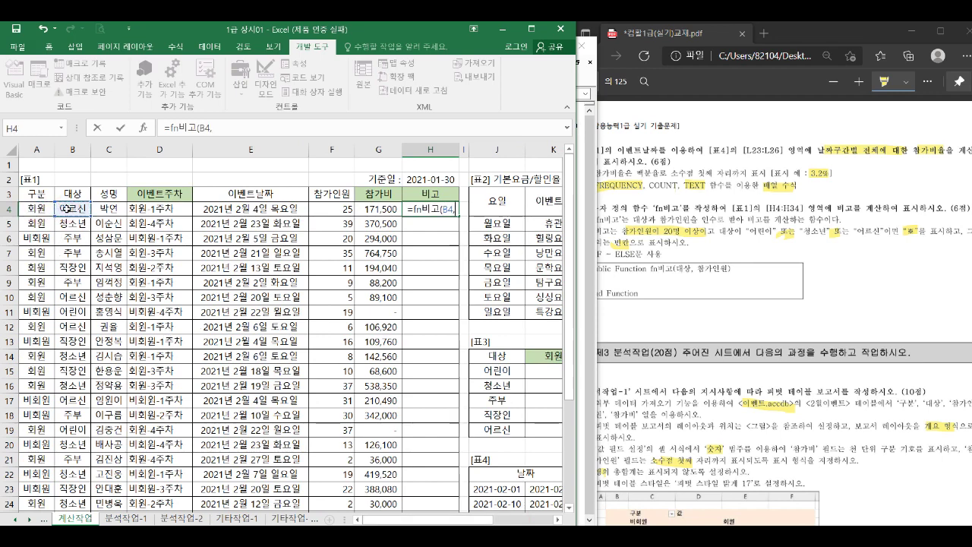
click(333, 208)
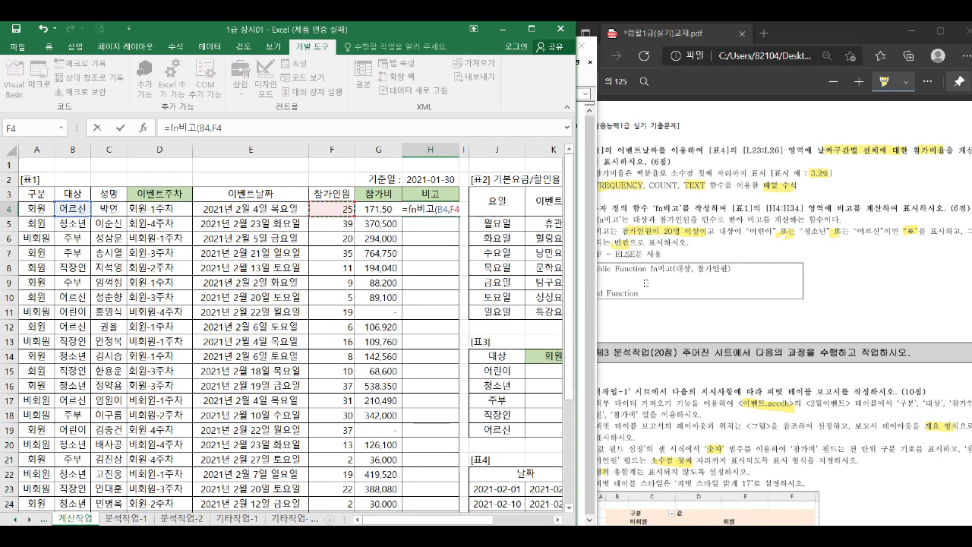
drag(675, 271, 731, 275)
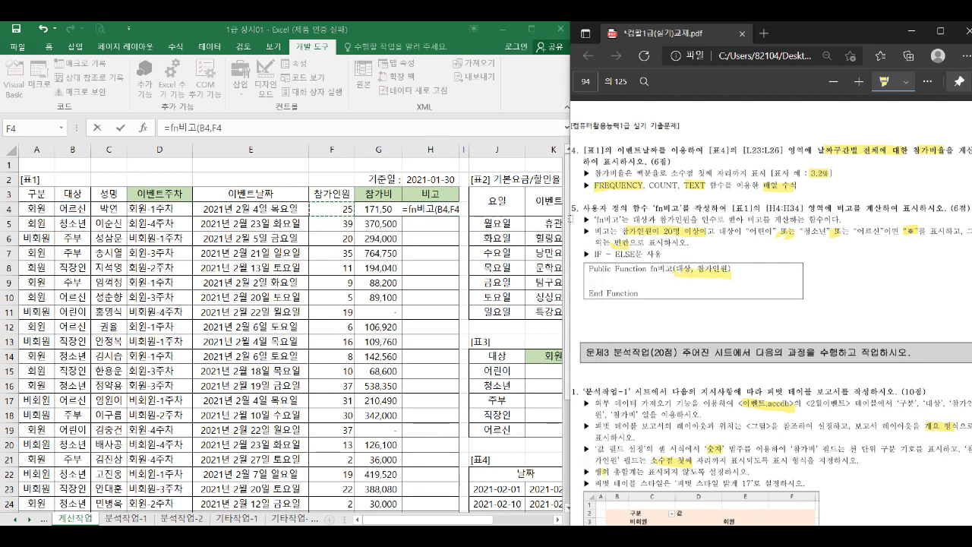
click(457, 208)
key(Return)
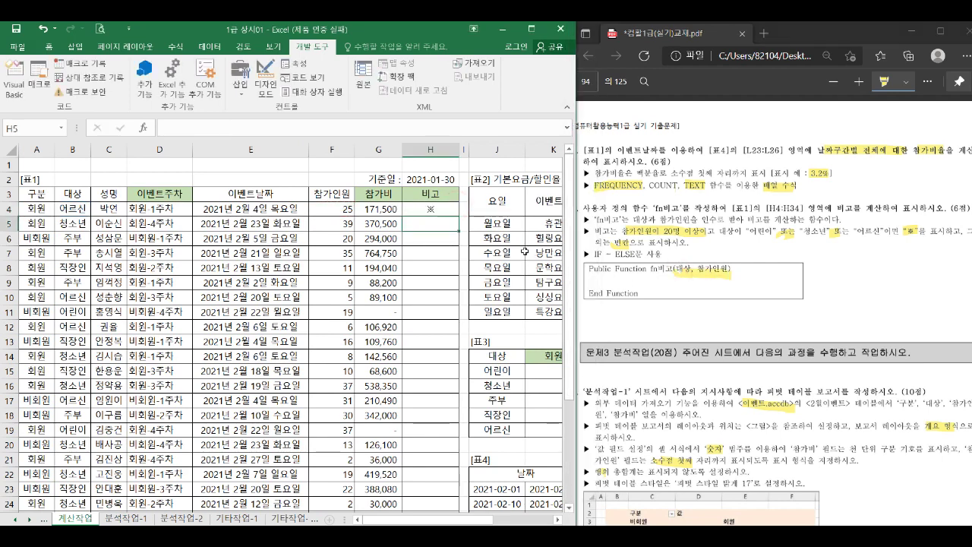
click(446, 208)
double_click(459, 216)
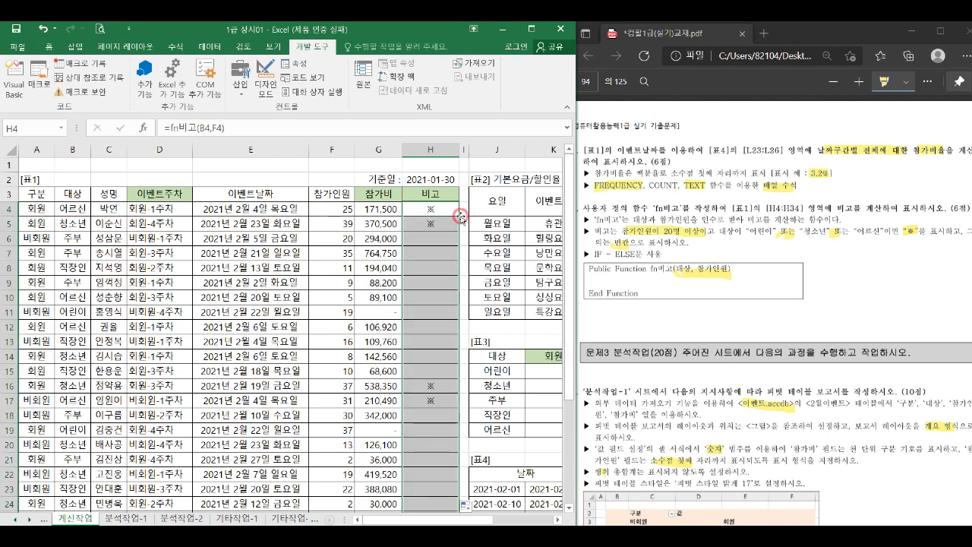